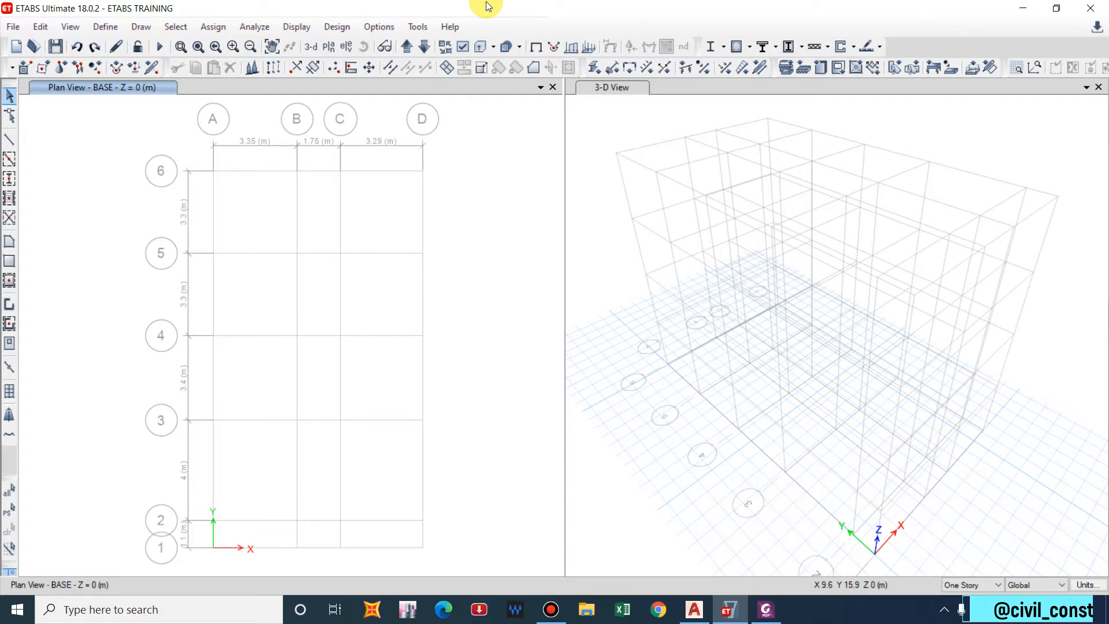
Switch to AutoCAD and examine the column positions and grid dimensions on the ground, first and second floor room plan.
click(695, 610)
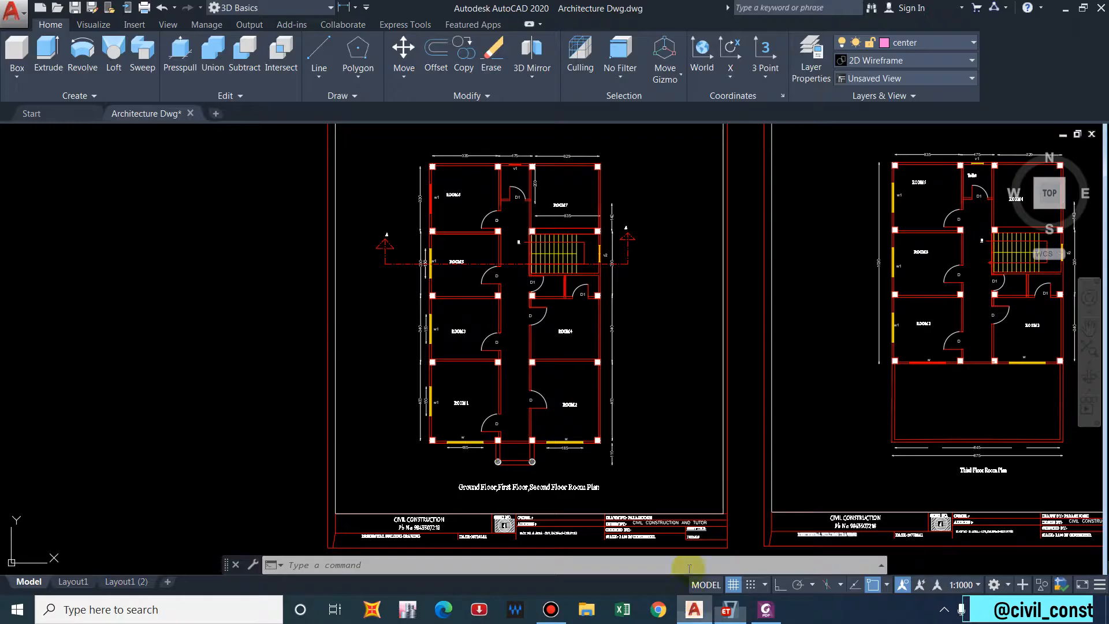
scroll(462, 185, up, 3)
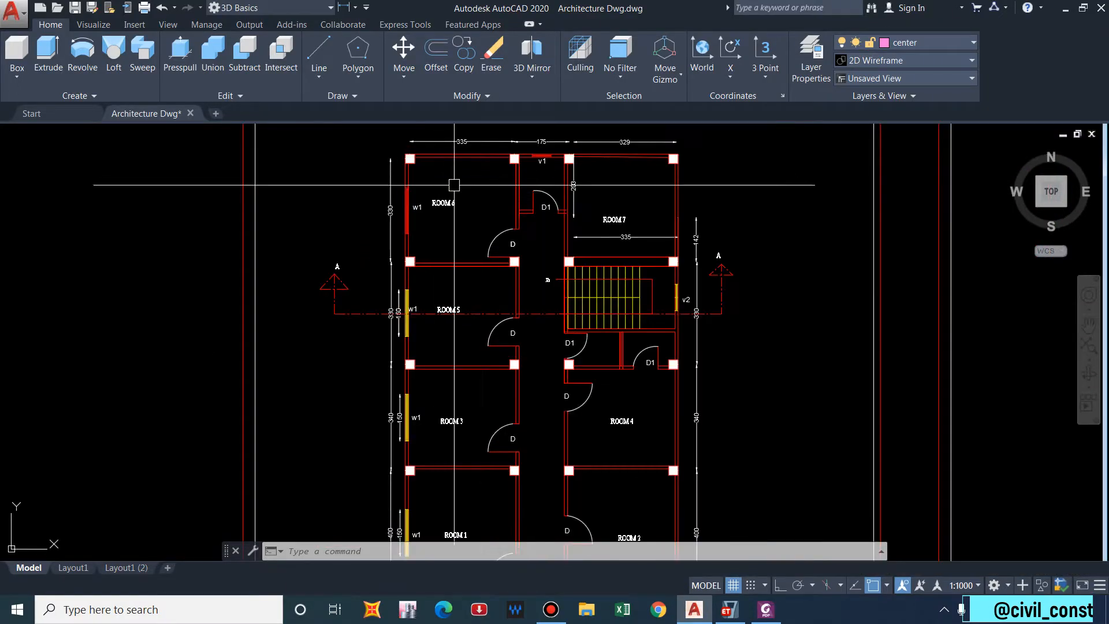
middle_drag(454, 185, 425, 216)
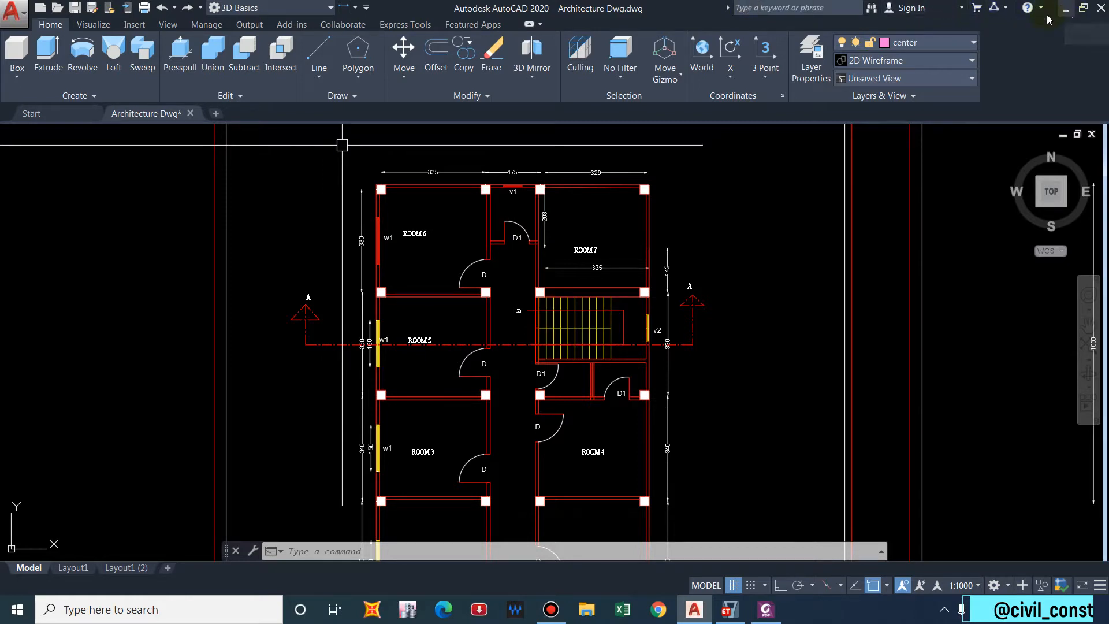
scroll(557, 310, down, 5)
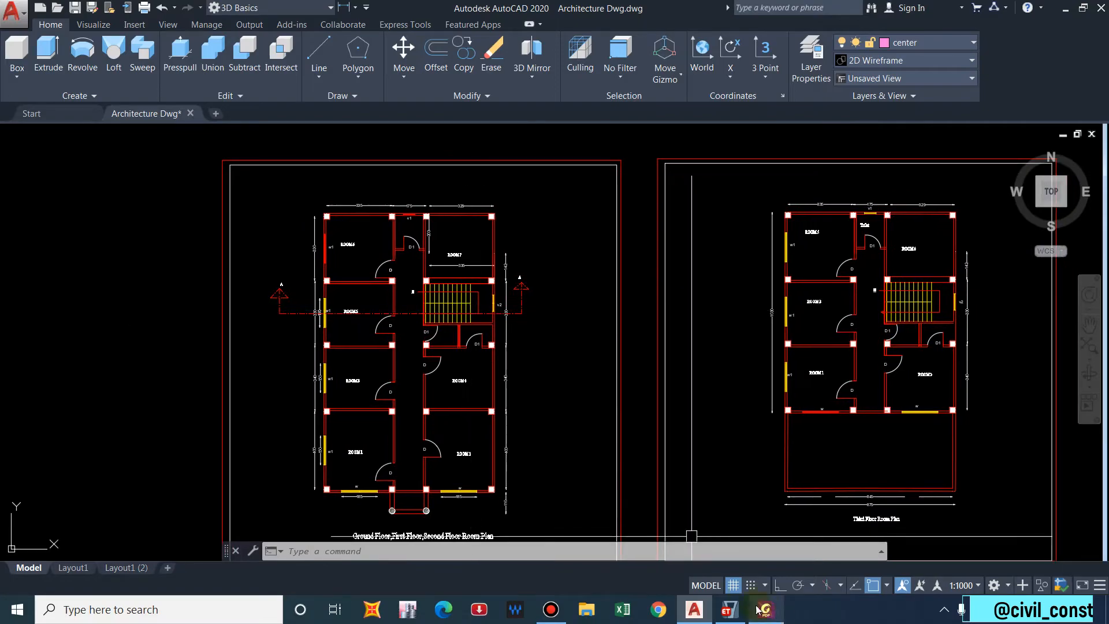
Switch to ETABS, display the GROUND FLOOR plan and start Quick Draw Columns with the Column 300*300 section.
click(730, 610)
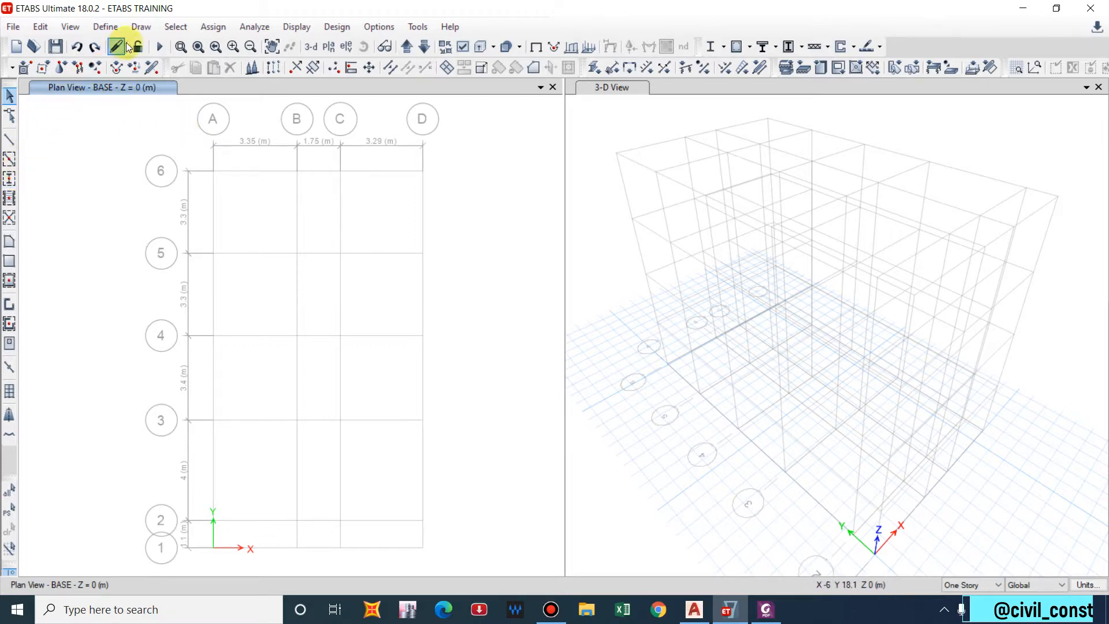
click(139, 27)
mouse_move(174, 104)
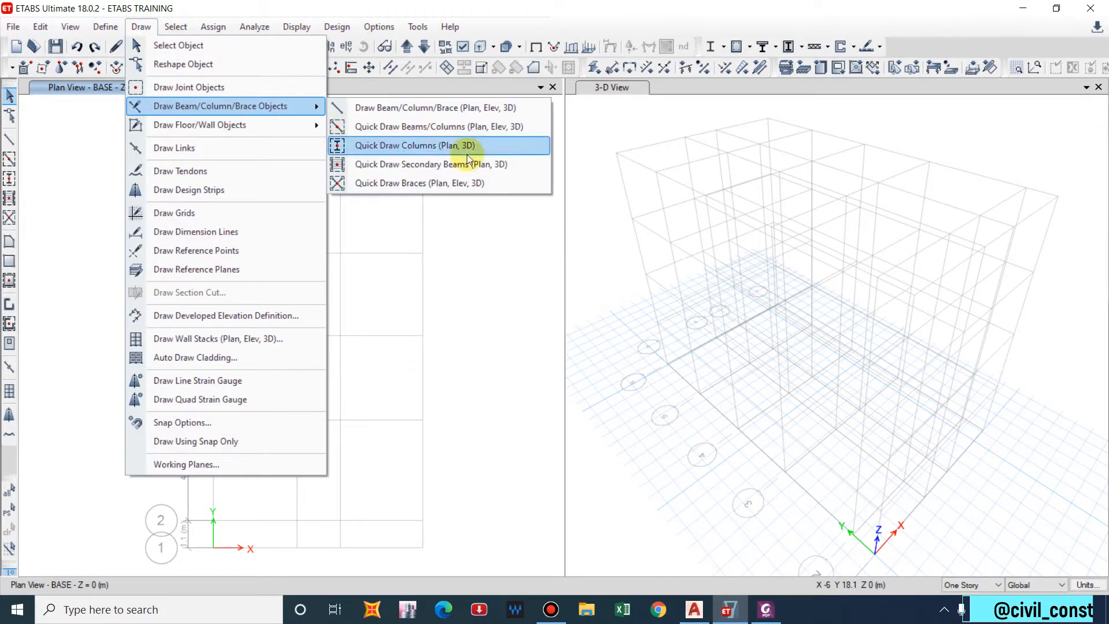
click(397, 147)
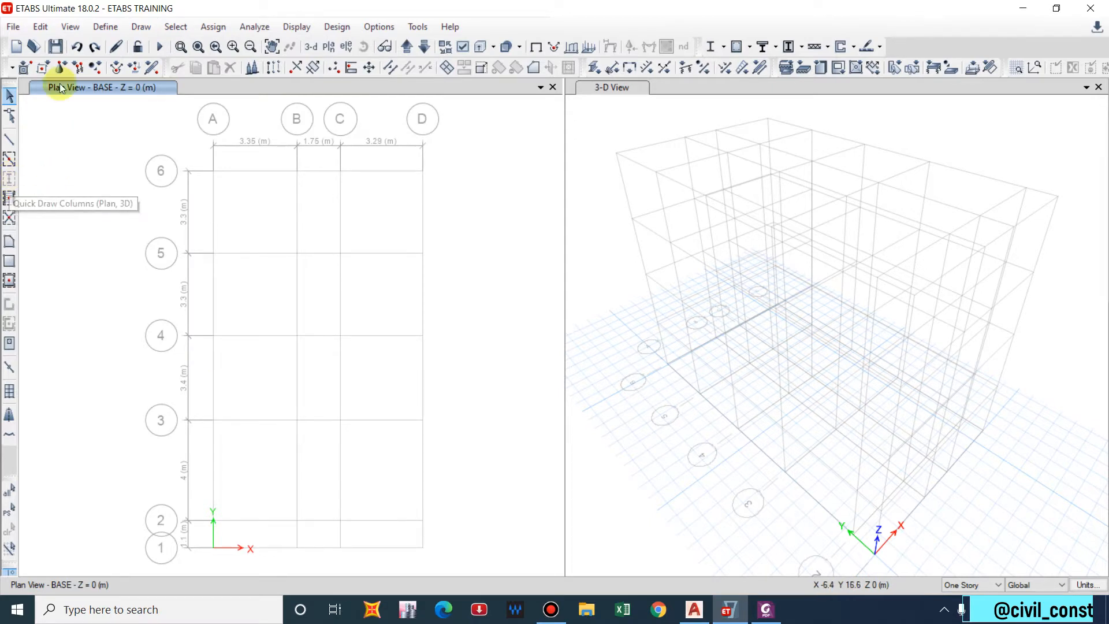
click(407, 46)
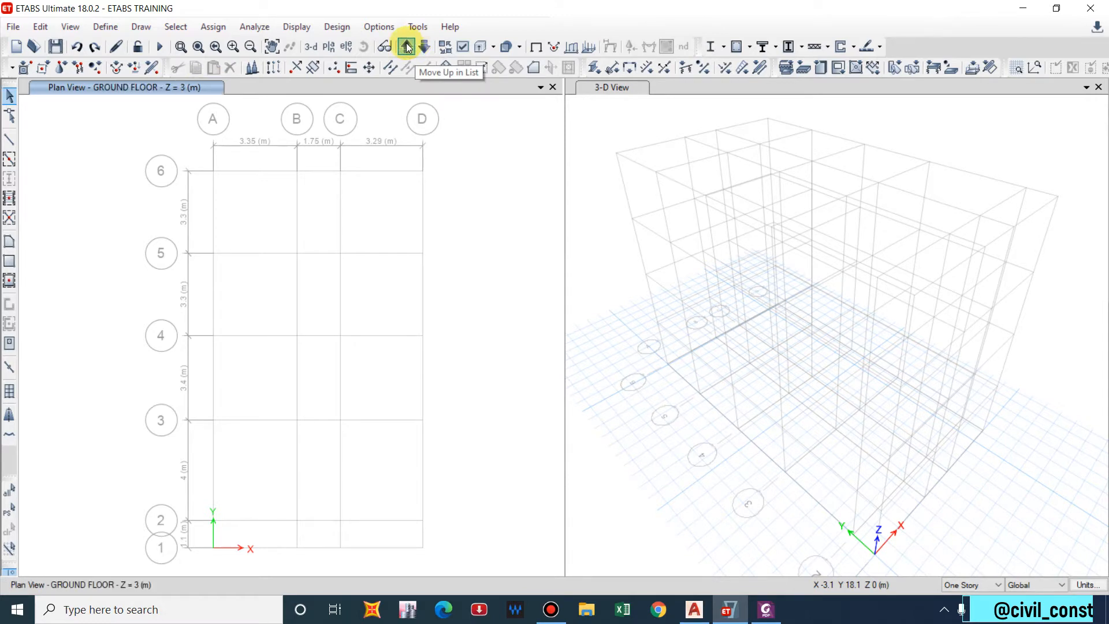
click(8, 181)
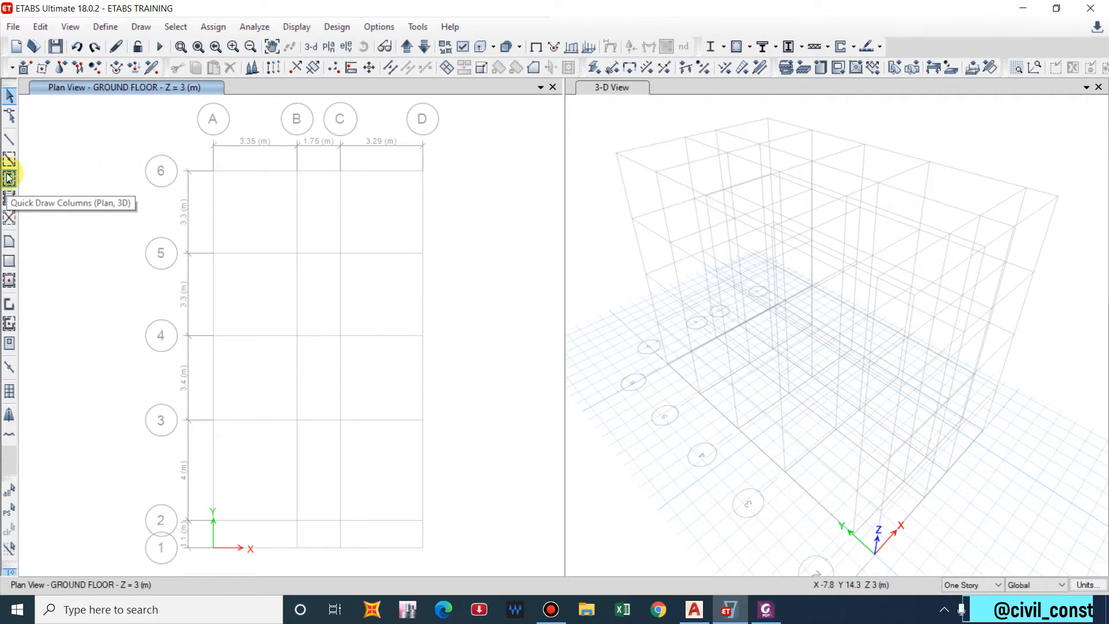
click(8, 178)
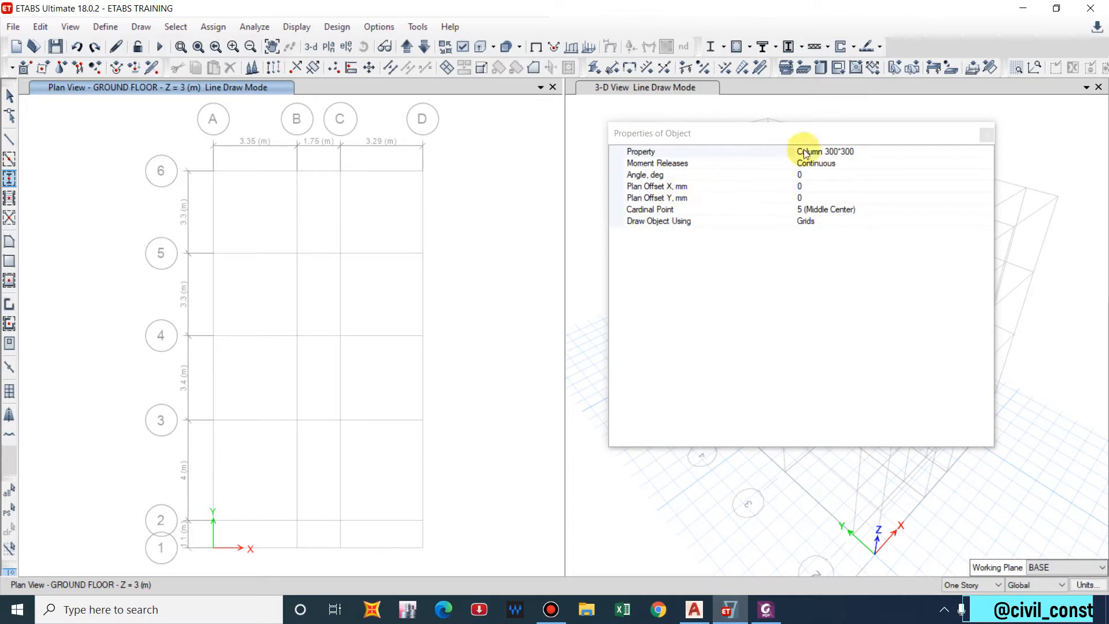
click(841, 152)
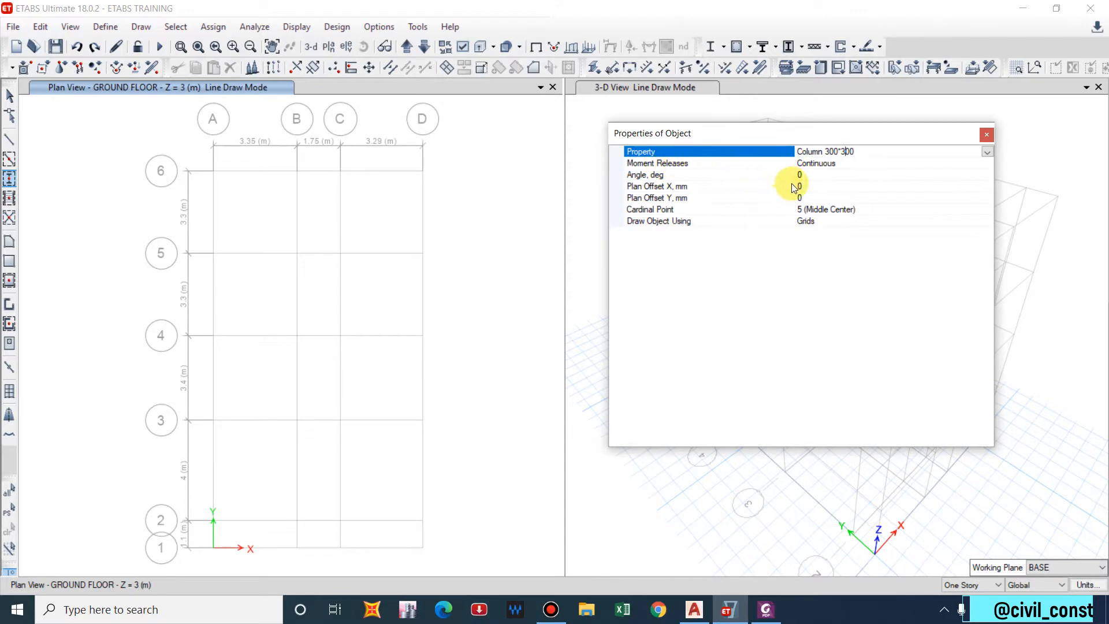
Switch to AutoCAD and compare the column layout, including the circular porch columns, on the lower floors plan and the third floor plan.
click(693, 609)
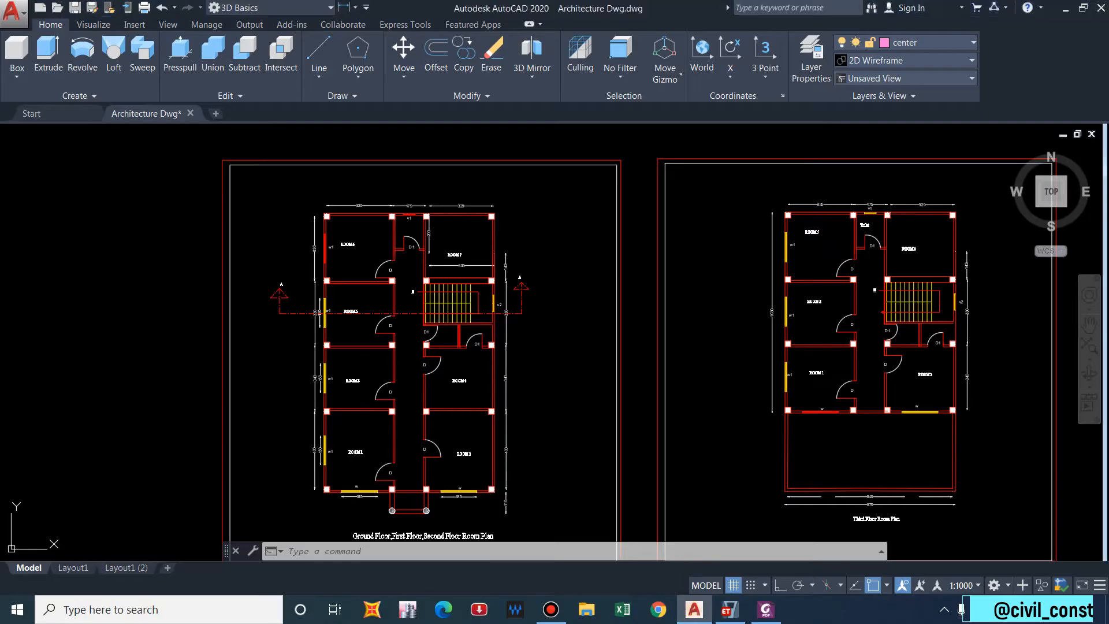
middle_drag(485, 390, 440, 363)
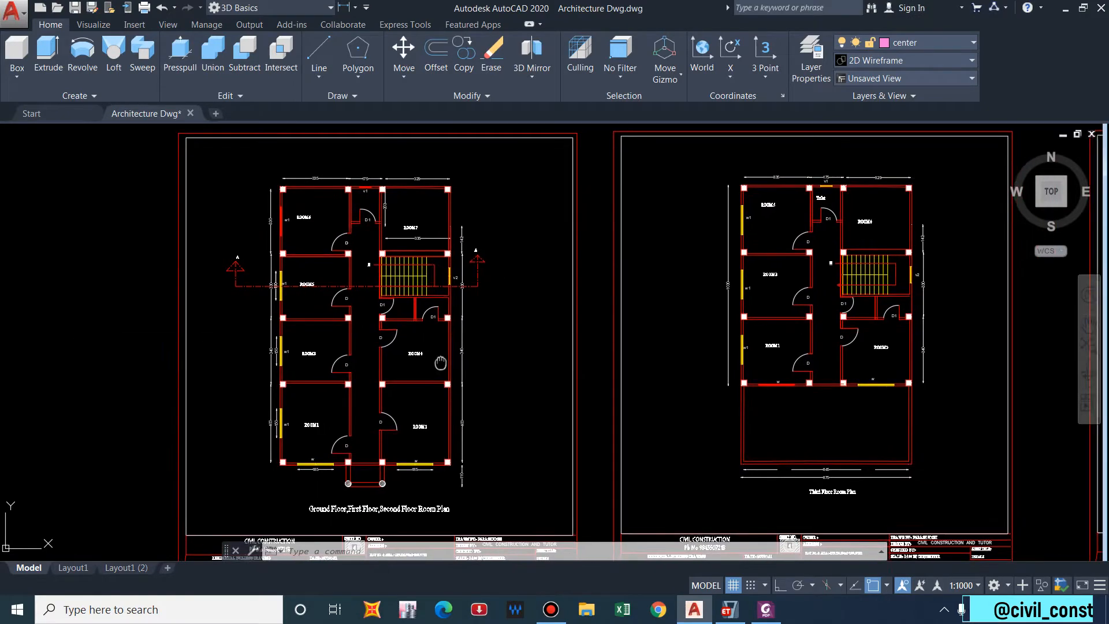
scroll(439, 271, up, 3)
scroll(418, 231, down, 3)
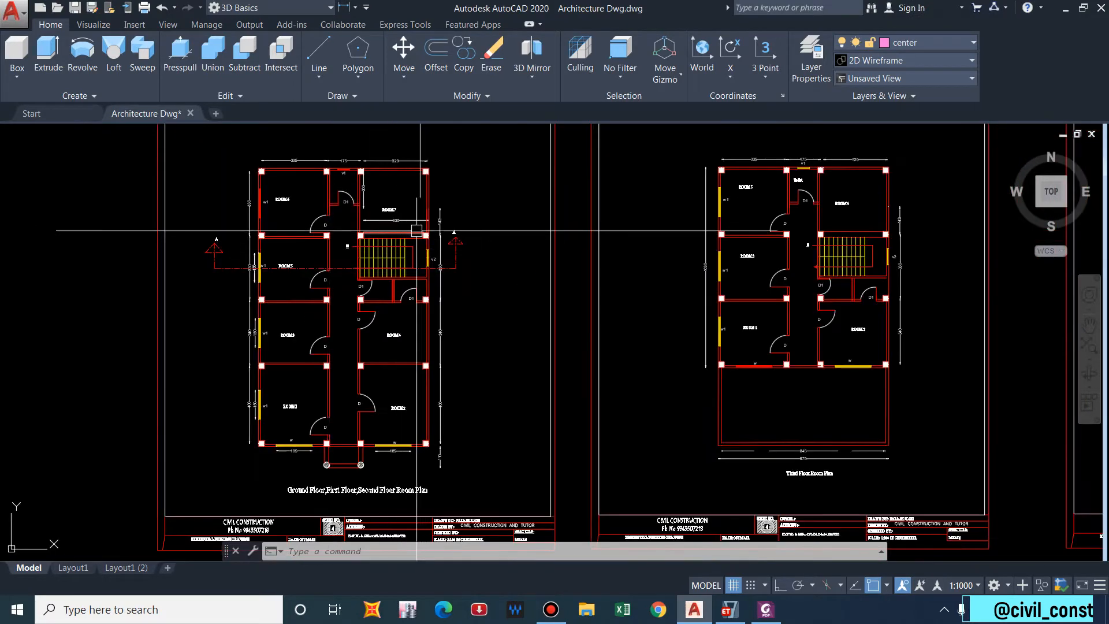
scroll(302, 471, up, 2)
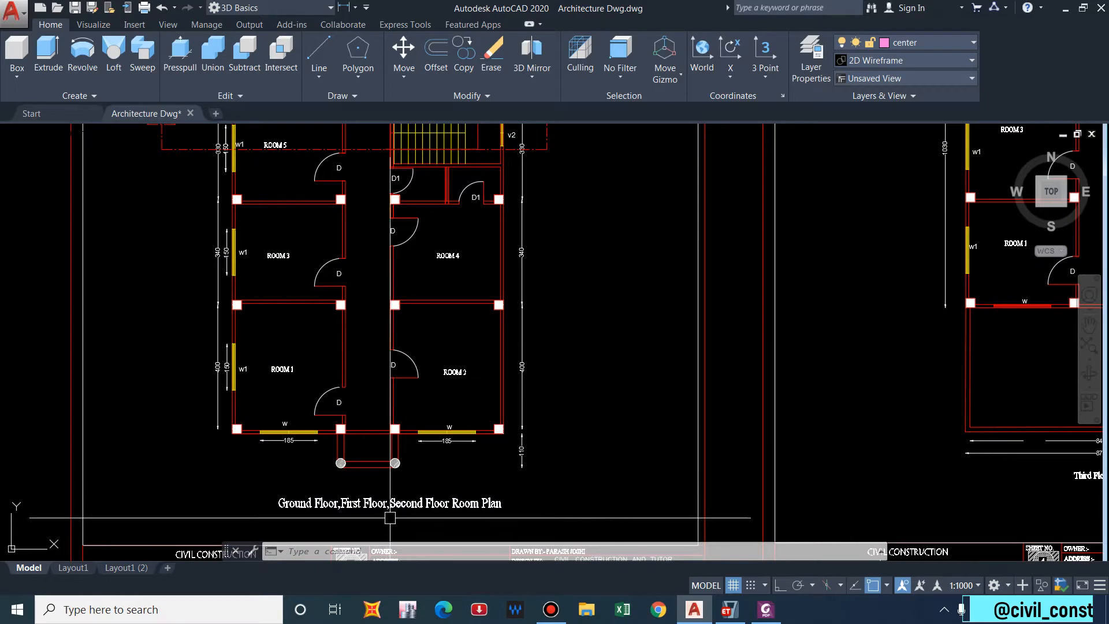
scroll(388, 445, down, 3)
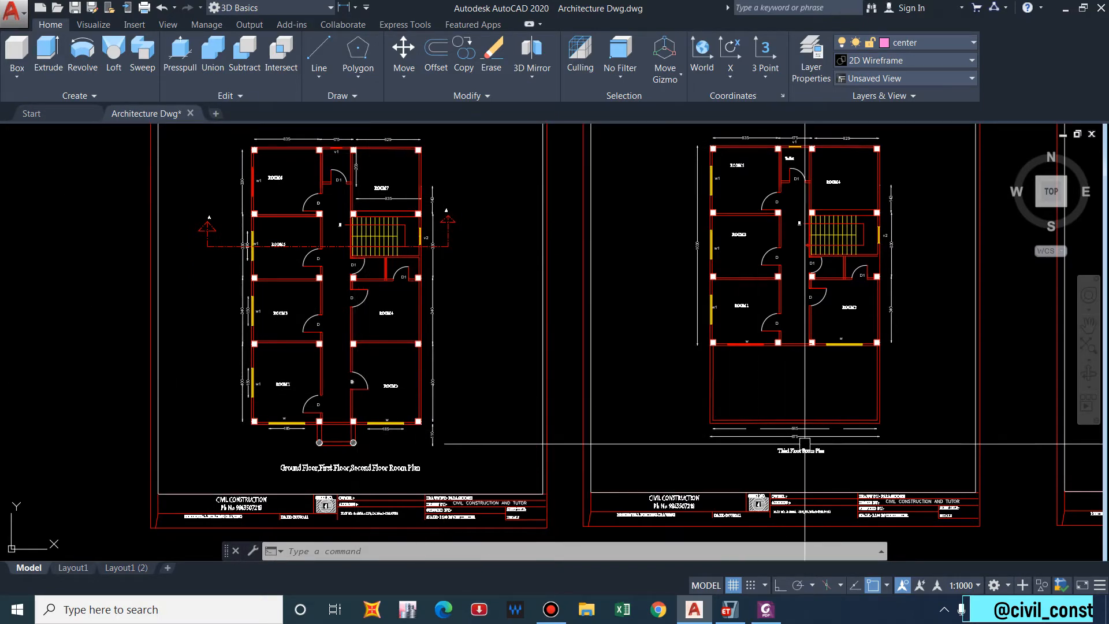
scroll(805, 443, up, 3)
scroll(782, 449, down, 4)
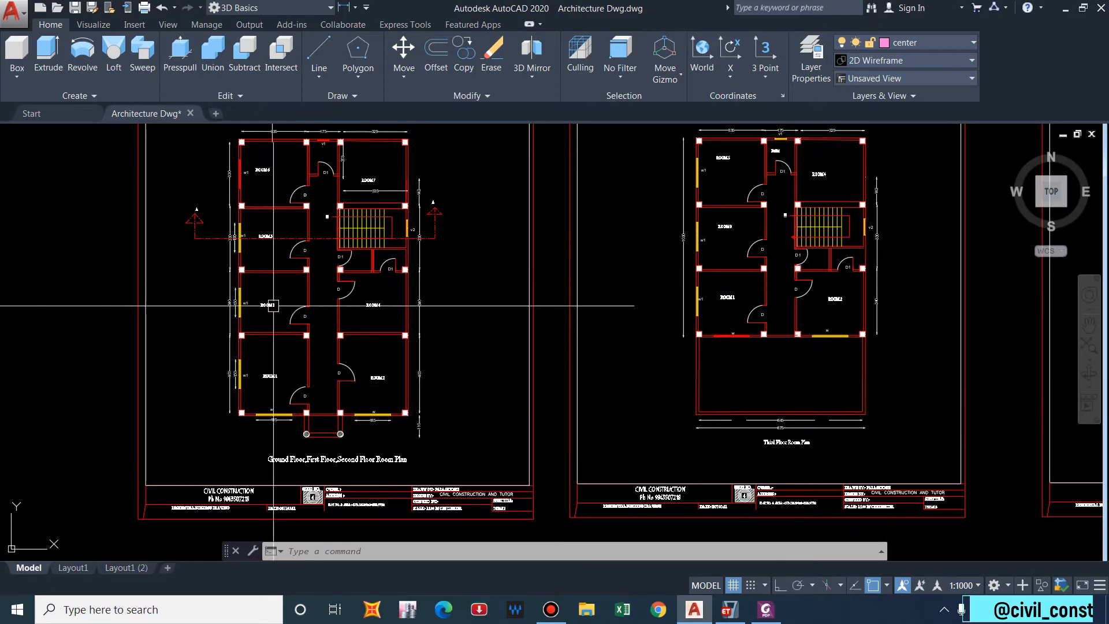
middle_drag(428, 249, 437, 258)
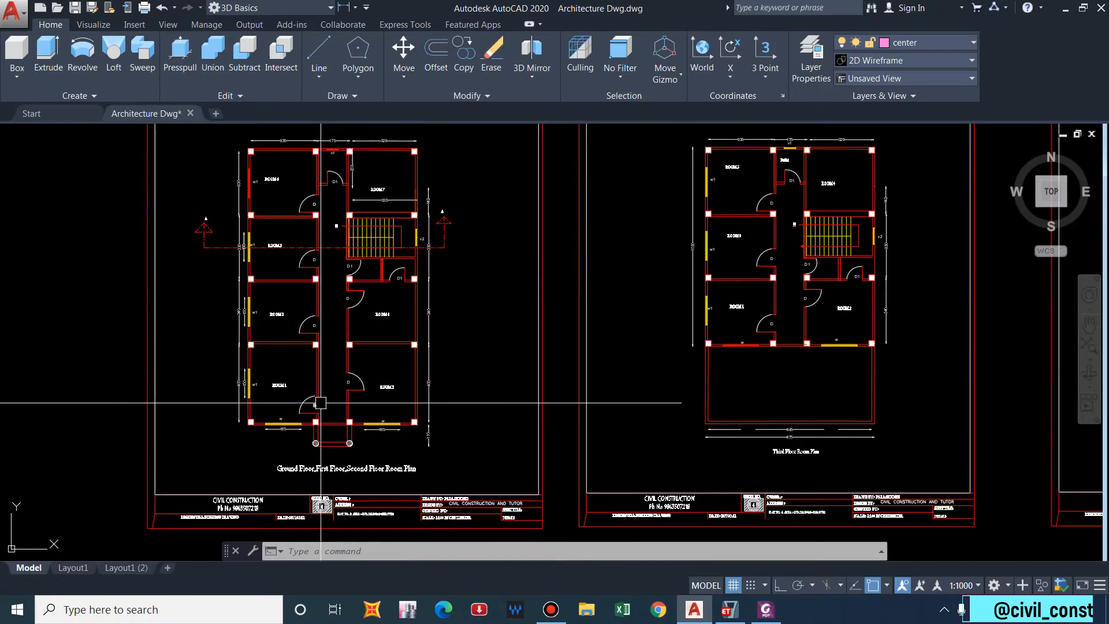
Return to ETABS and place Column 300*300 columns at every intersection of grids A to D with grids 2 to 6.
click(729, 610)
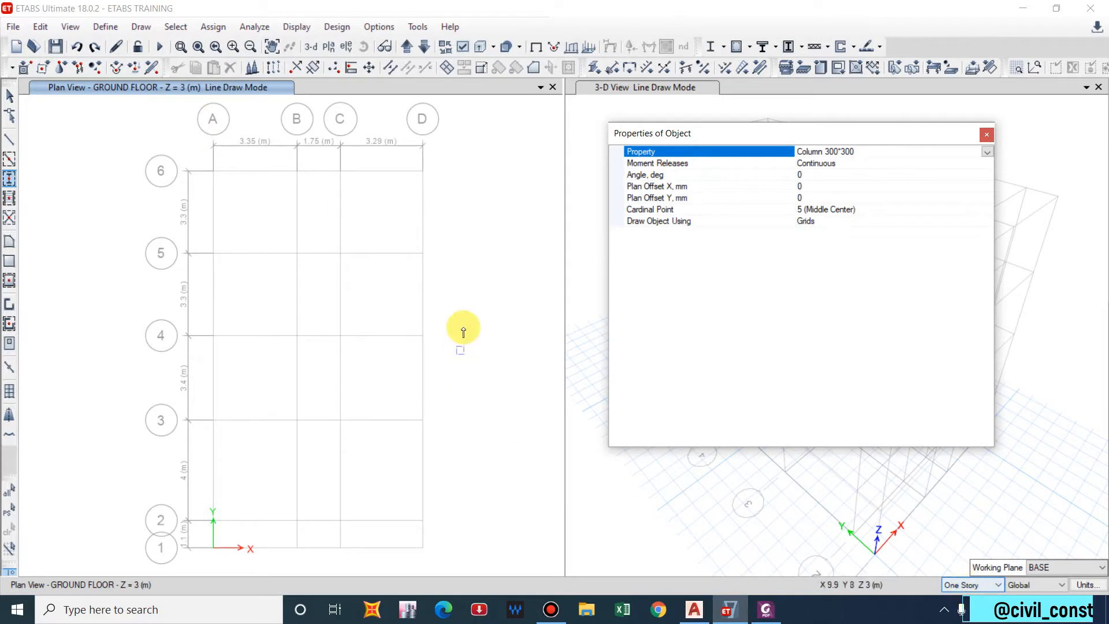
drag(784, 140, 972, 512)
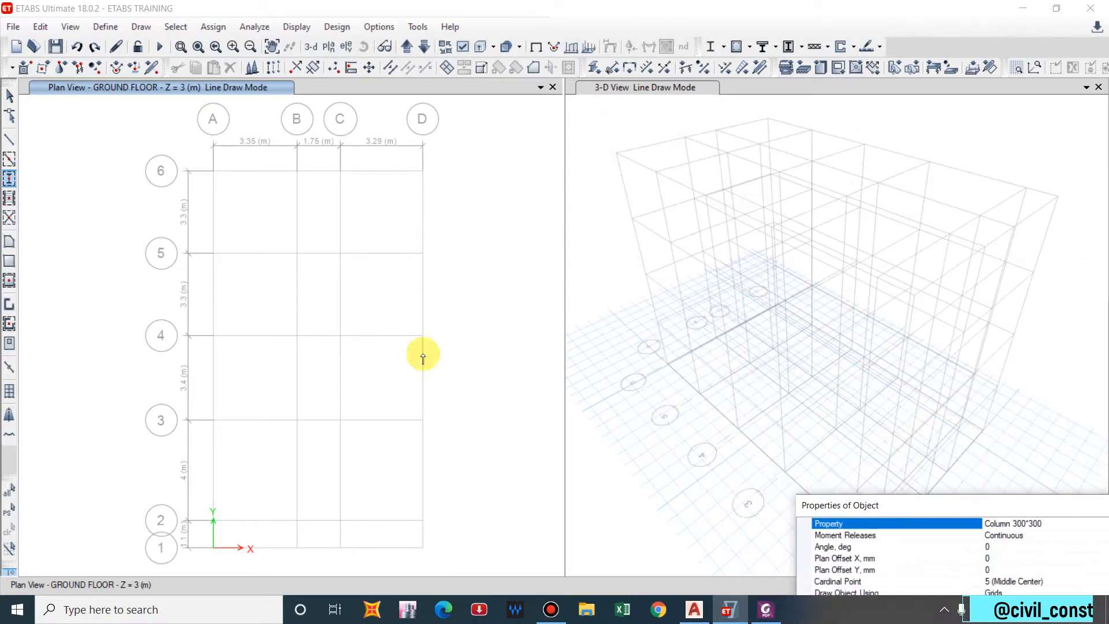
click(213, 171)
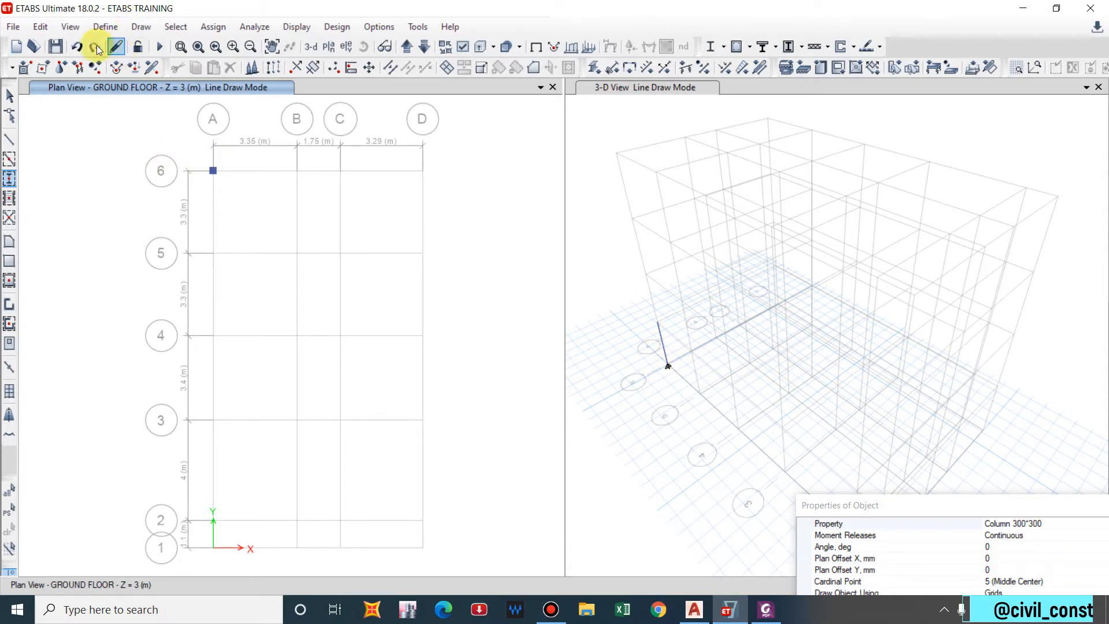
click(77, 46)
middle_drag(401, 279, 376, 240)
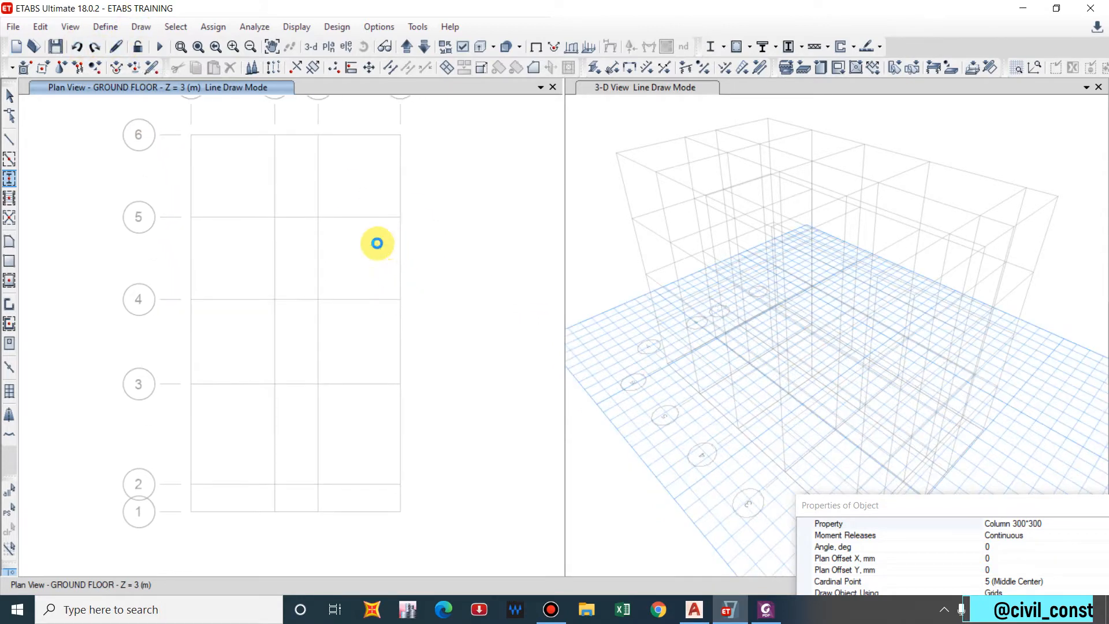
drag(167, 120, 440, 501)
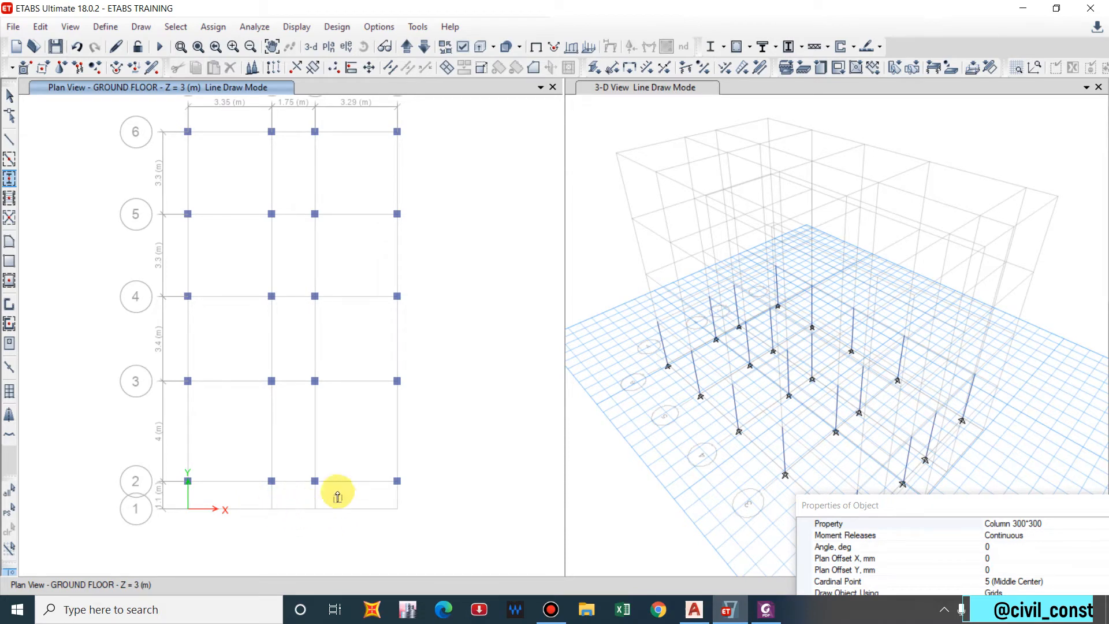
Place Cir Coulm 300 columns where grid 1 meets grids B and C, and end column drawing.
drag(956, 511, 887, 228)
click(998, 240)
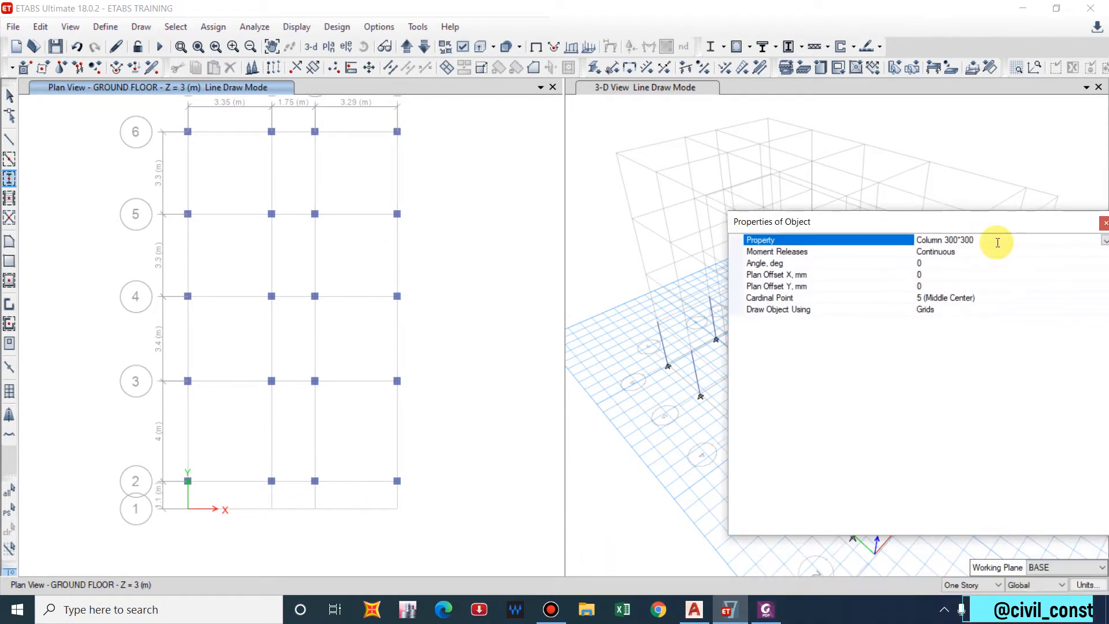
click(1104, 240)
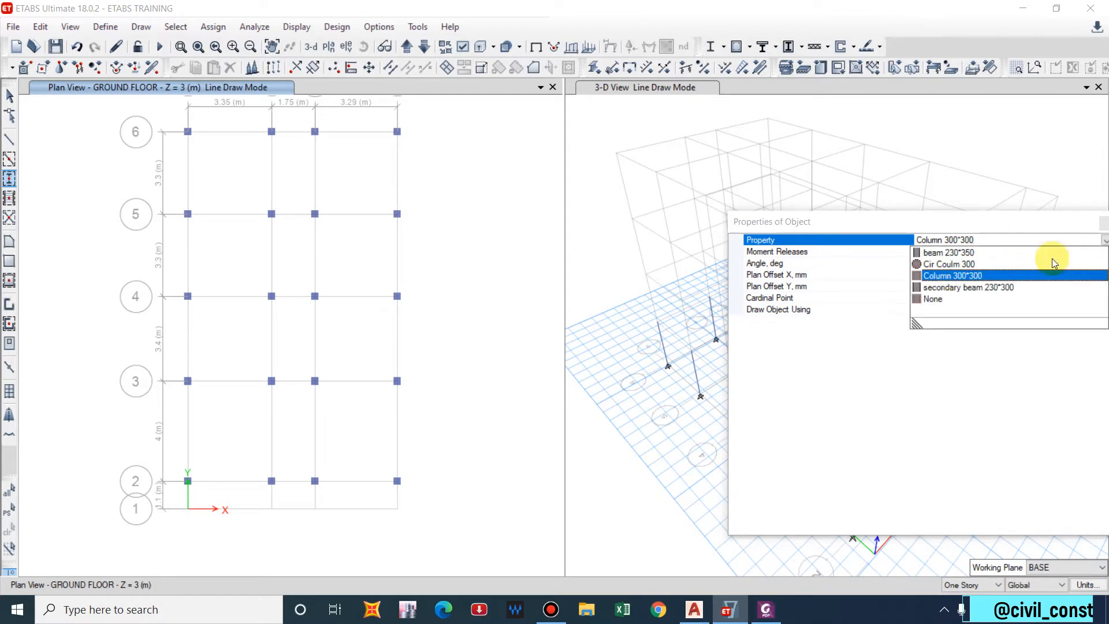
click(948, 264)
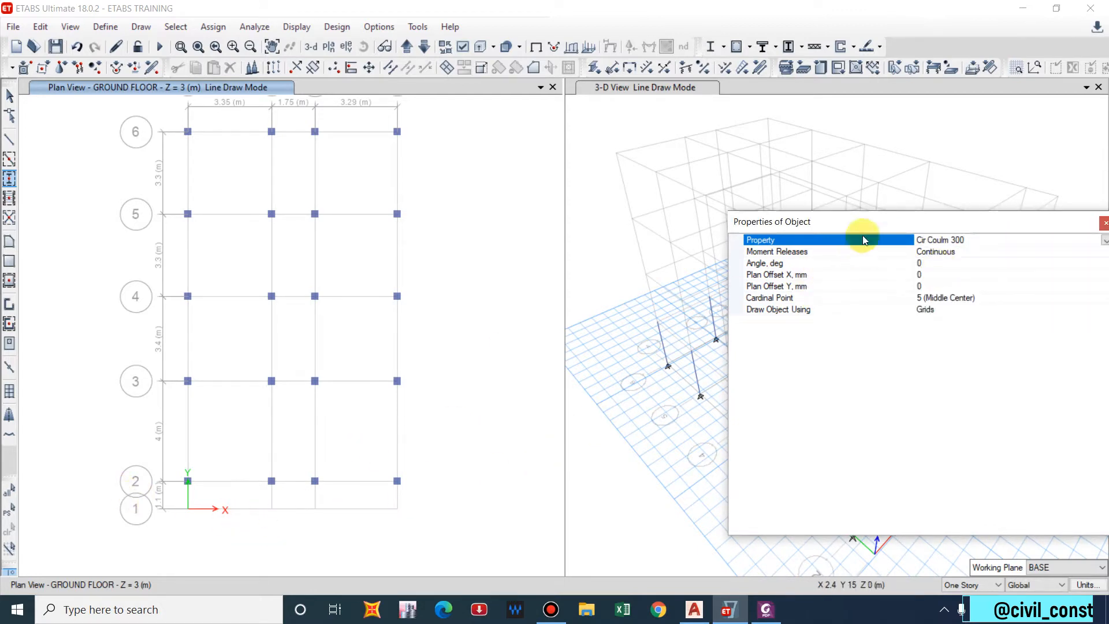
drag(872, 222, 928, 584)
drag(259, 492, 324, 531)
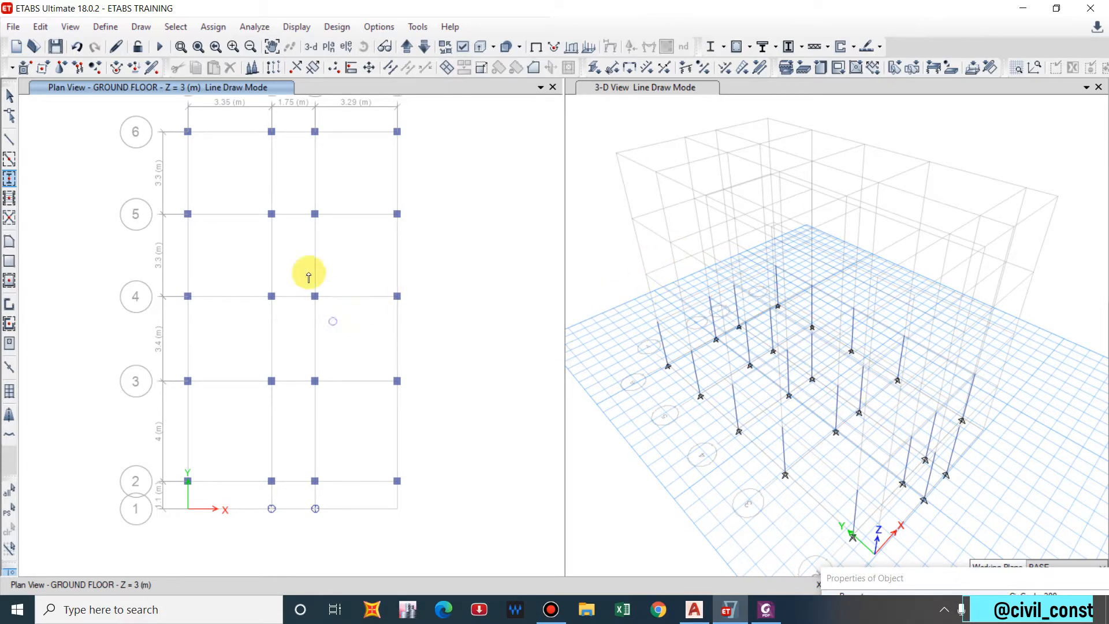
drag(873, 577, 673, 519)
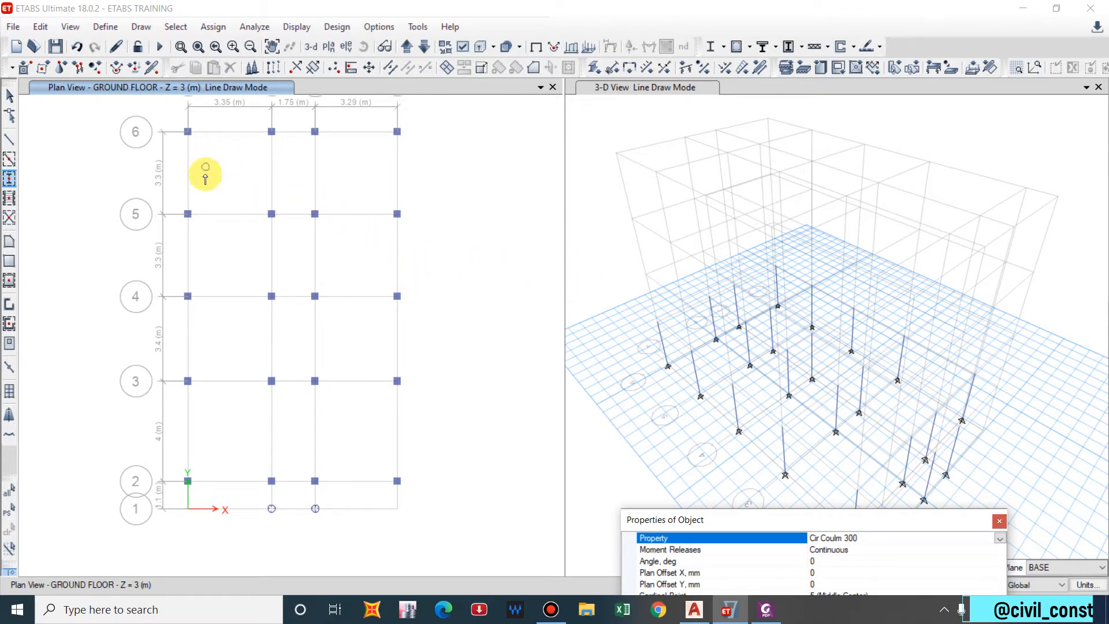
key(Escape)
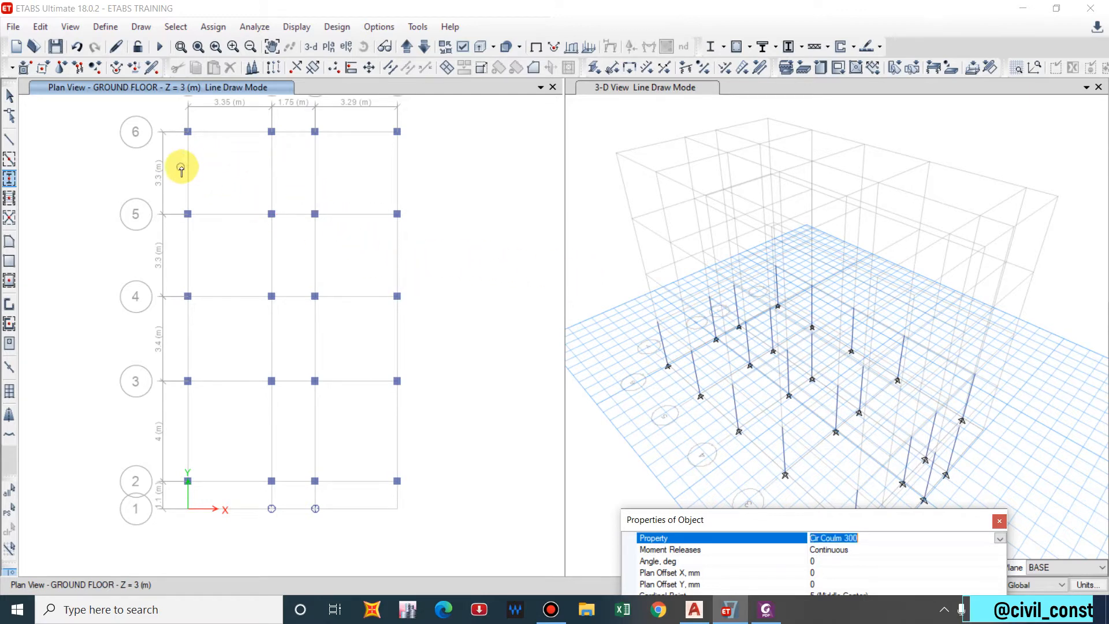
click(998, 523)
key(Escape)
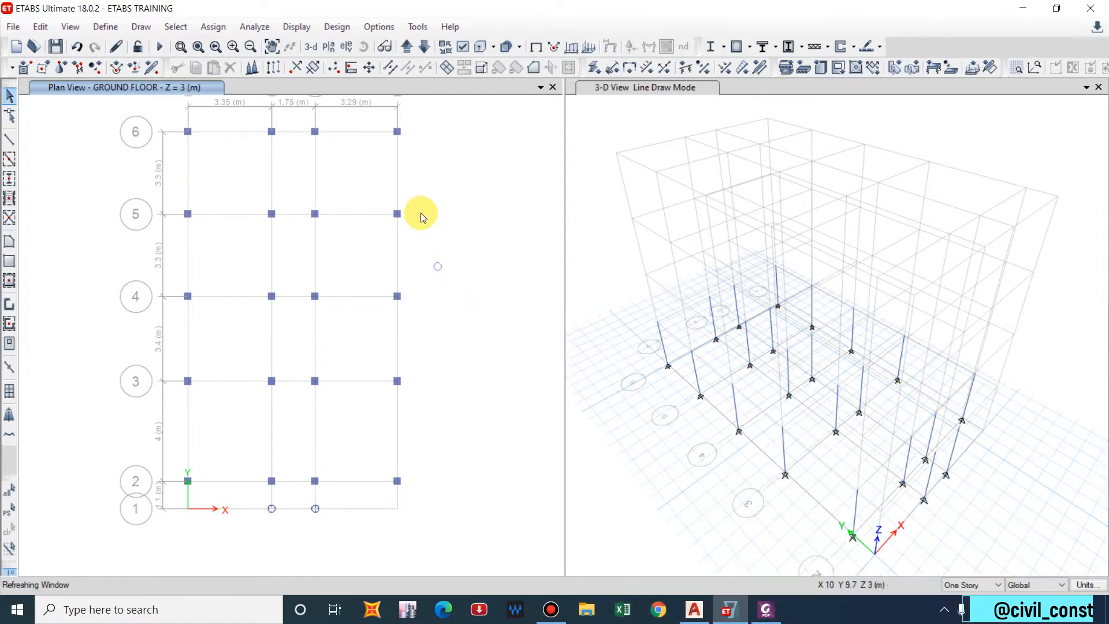
Select all columns on the GROUND FLOOR plan and replicate them to STORY 1 and STORY 2.
drag(161, 116, 485, 540)
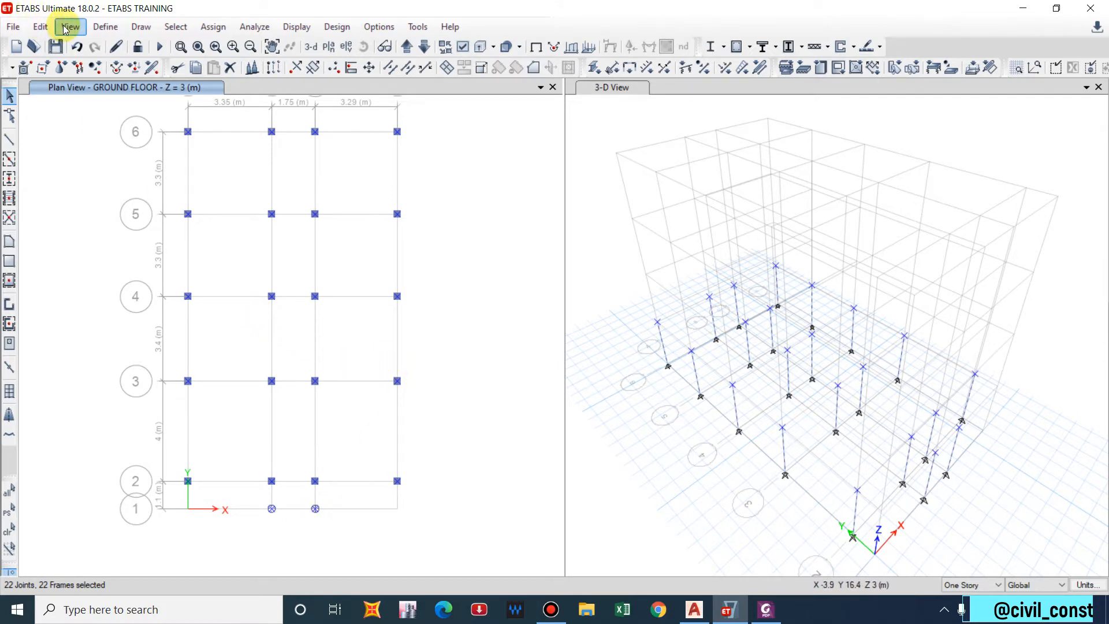
click(41, 27)
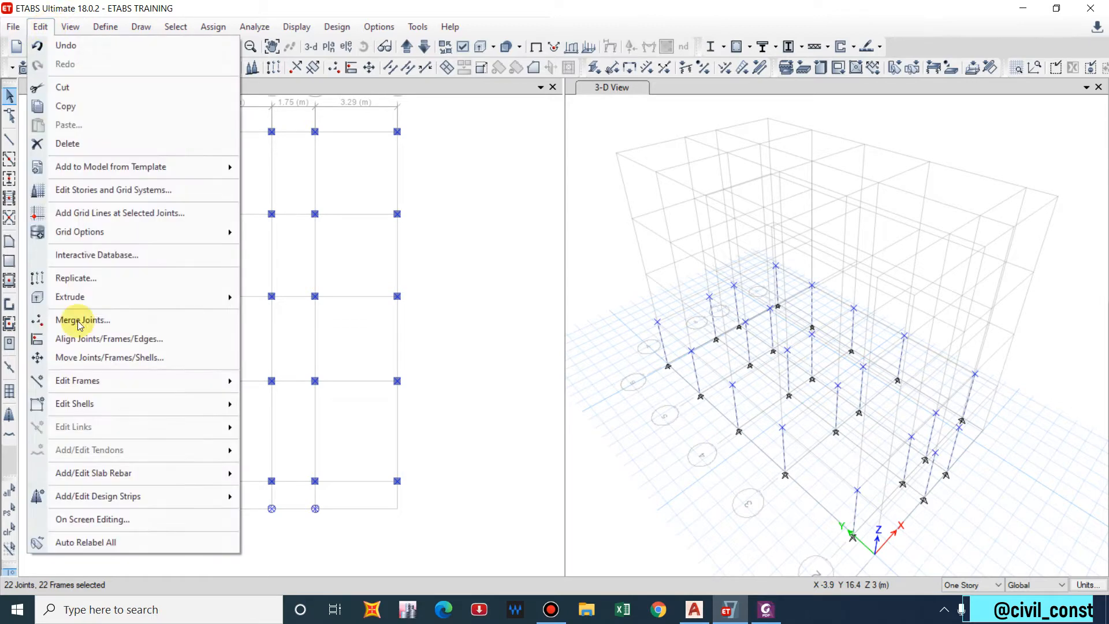
click(82, 283)
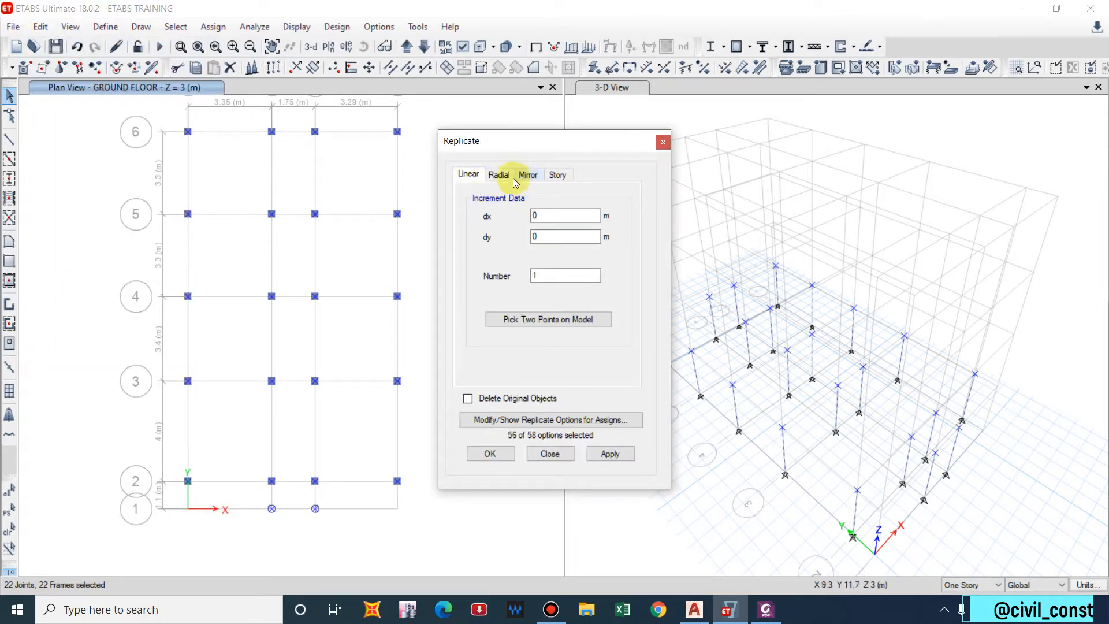
click(558, 174)
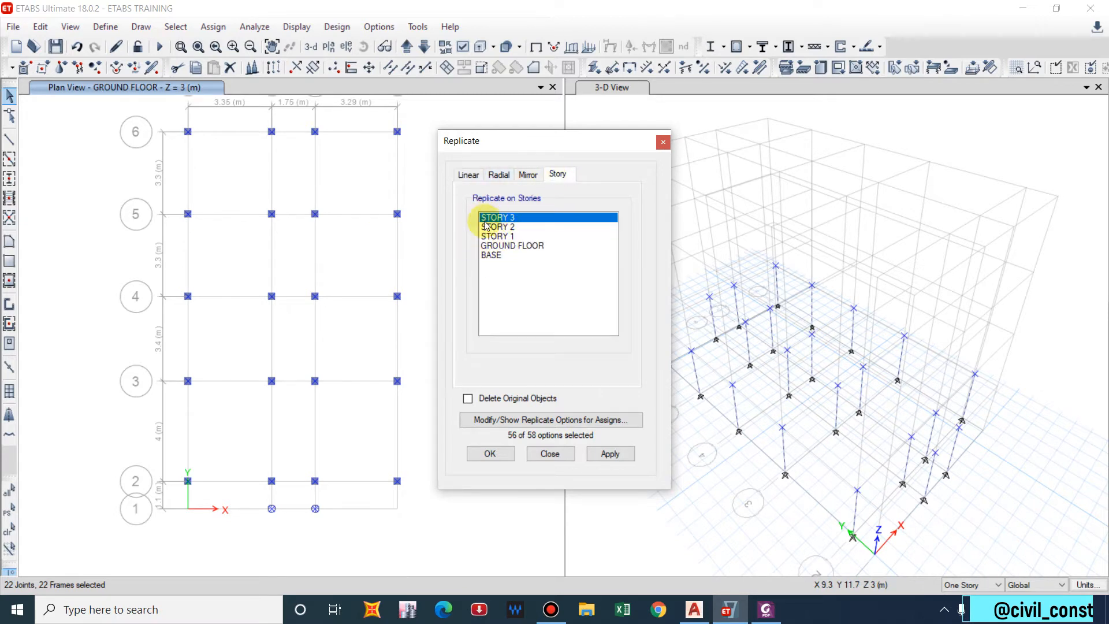
click(511, 238)
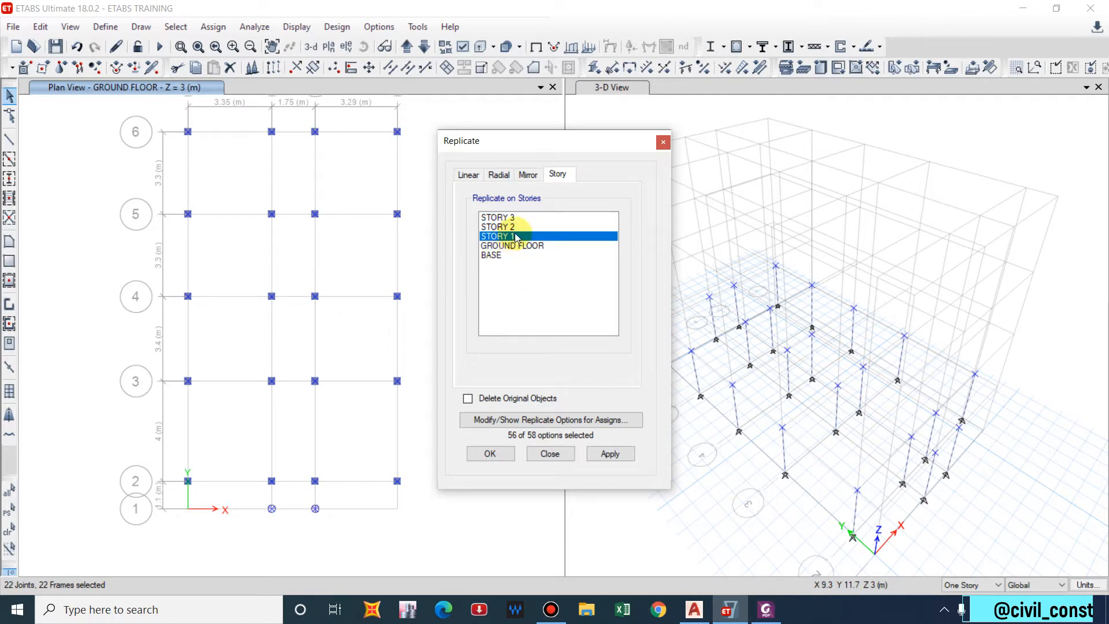
ctrl+click(517, 227)
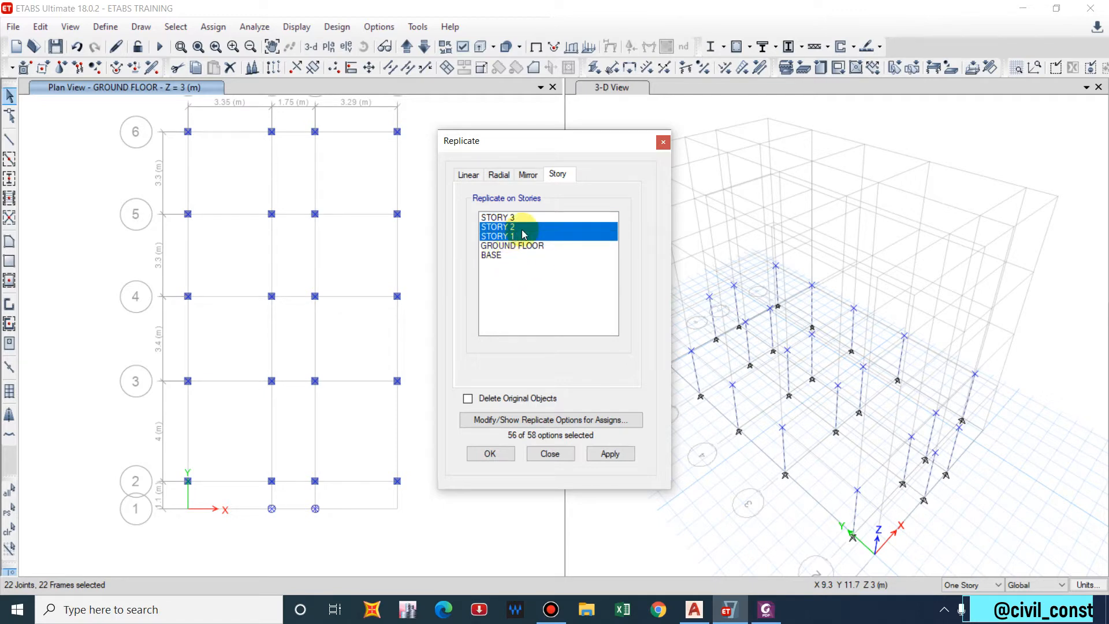
click(601, 455)
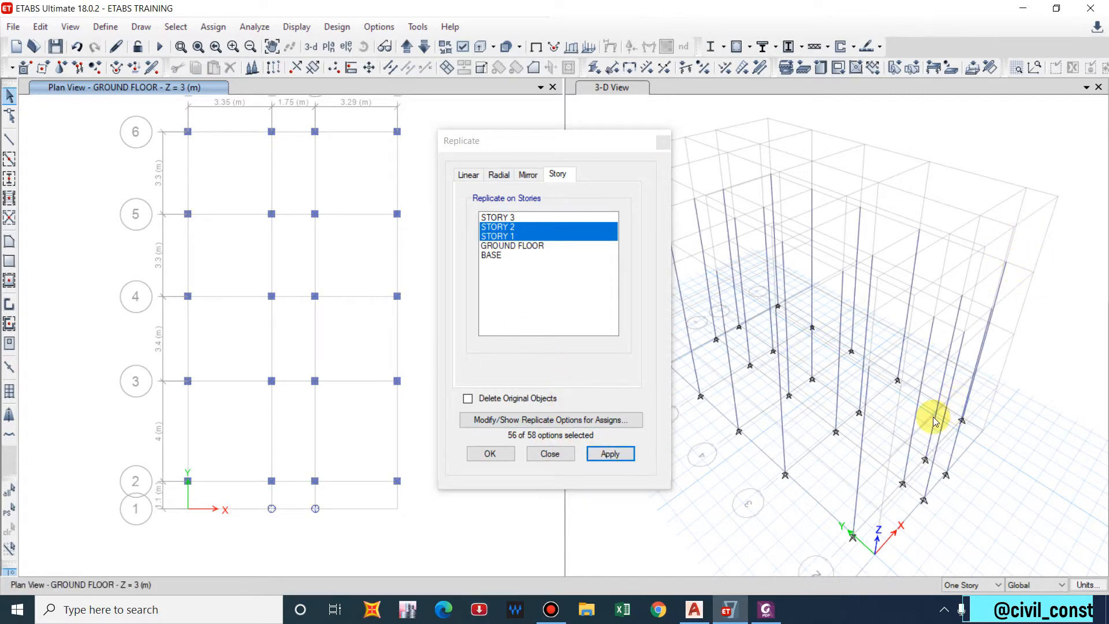
shift+middle_drag(934, 418, 951, 310)
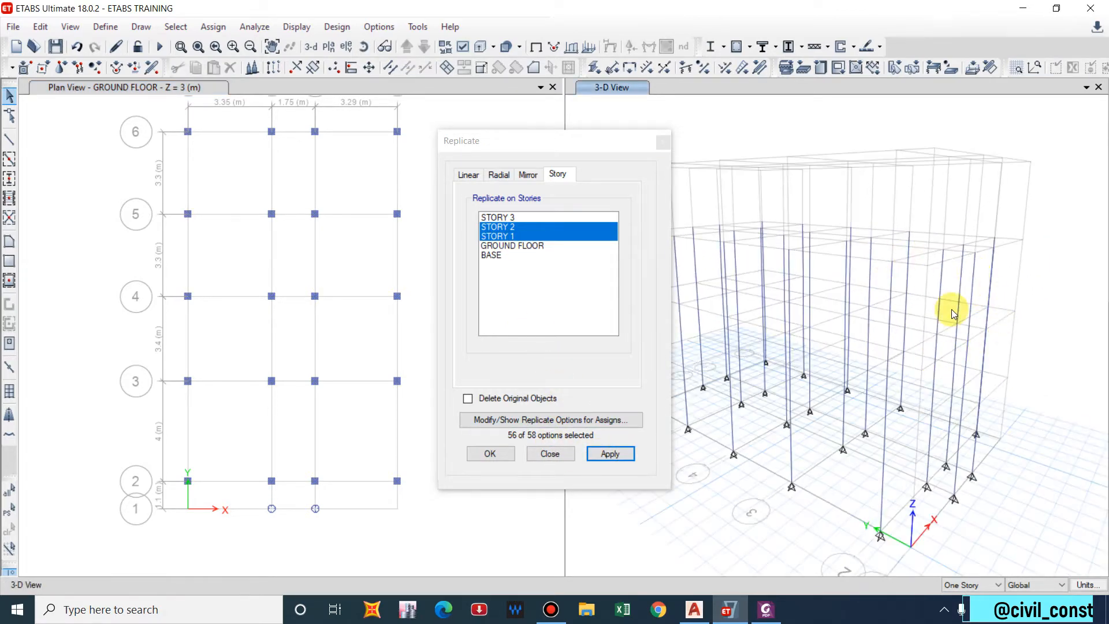
shift+middle_drag(1050, 389, 911, 470)
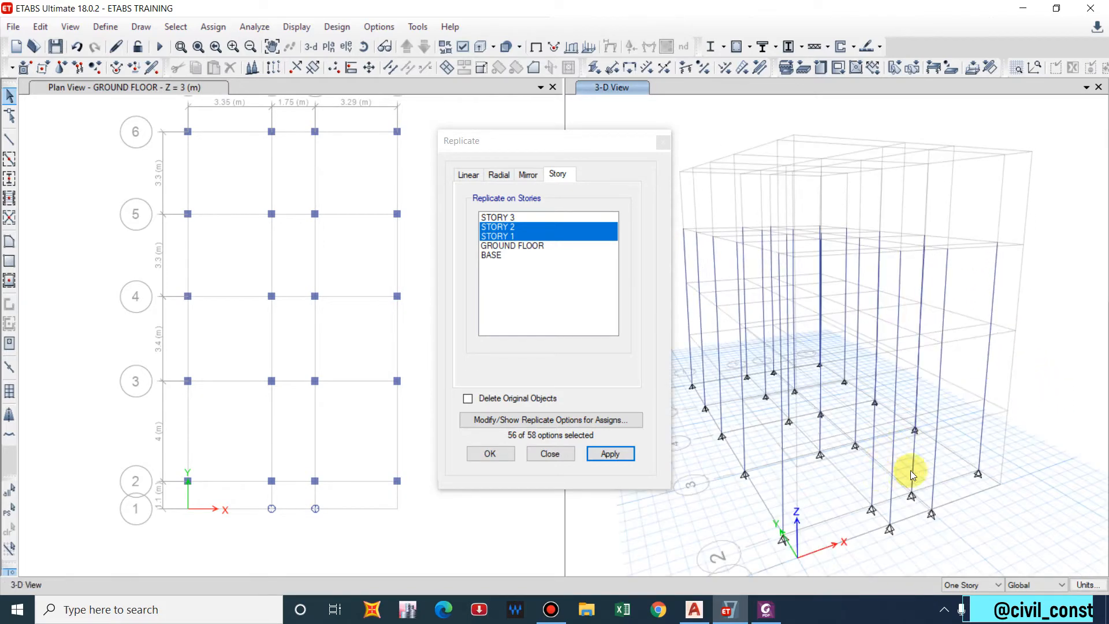
shift+middle_drag(799, 480, 861, 349)
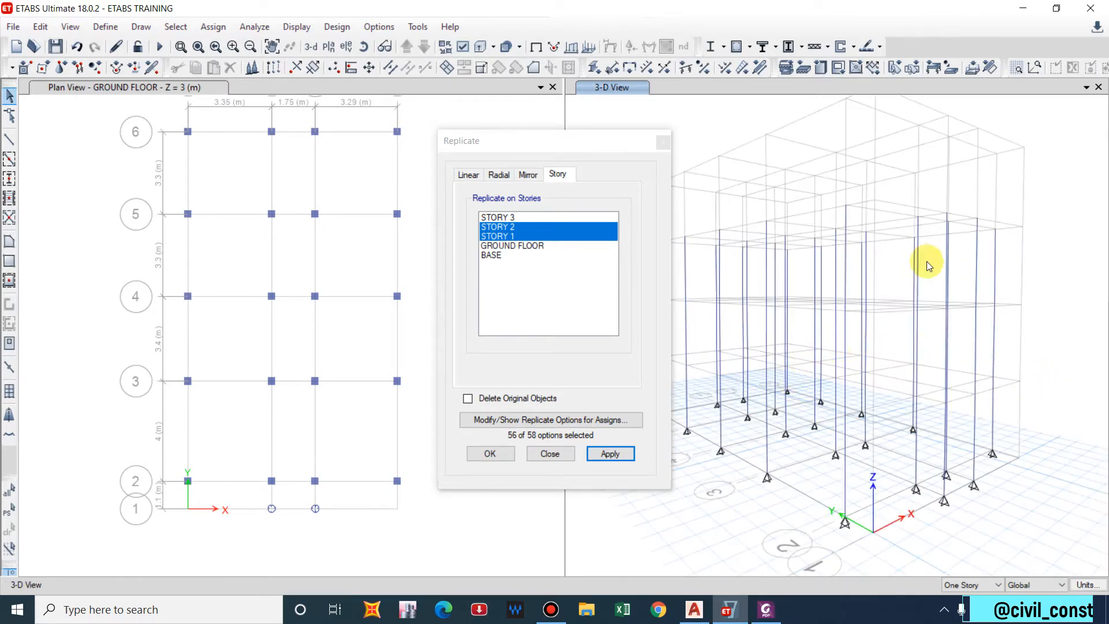
shift+middle_drag(945, 251, 917, 272)
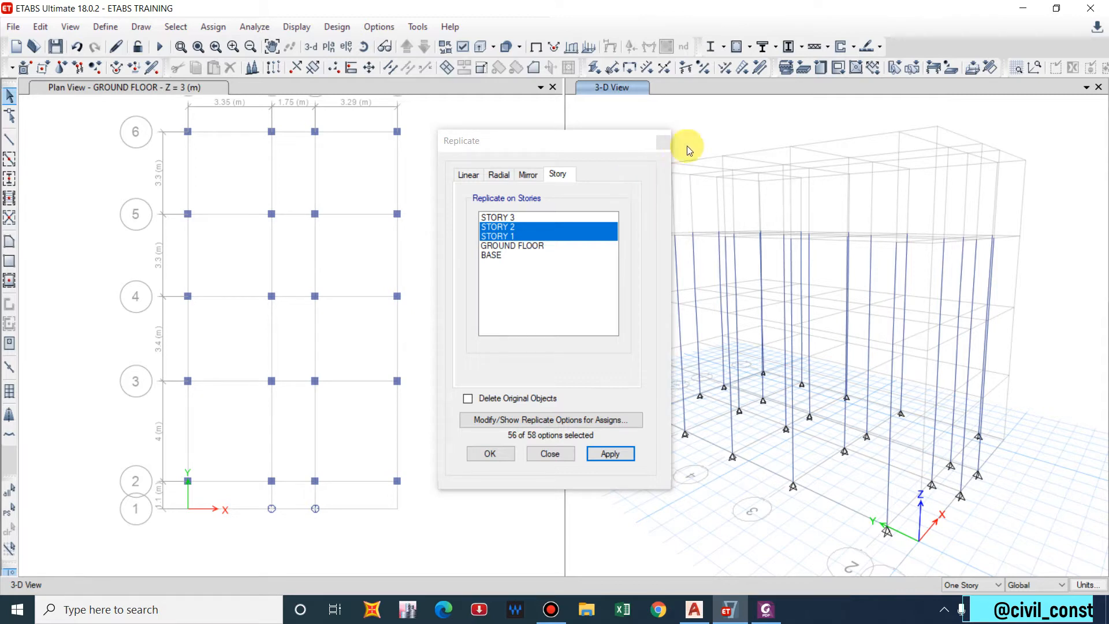
click(663, 146)
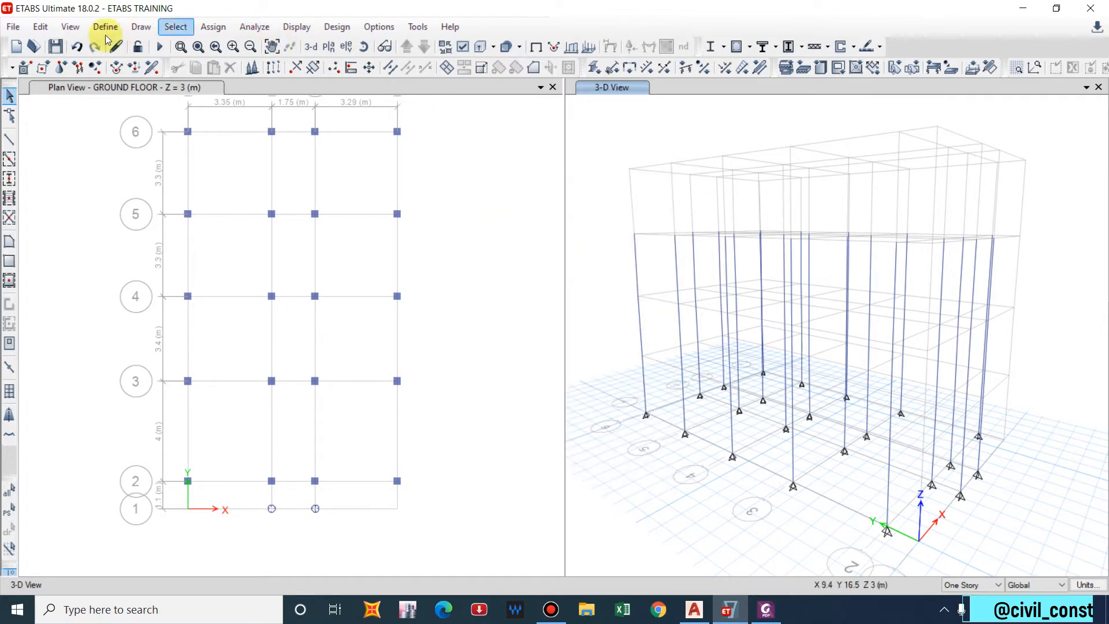
Undo the story replication and all column placements, back to the empty grid.
click(77, 46)
click(77, 47)
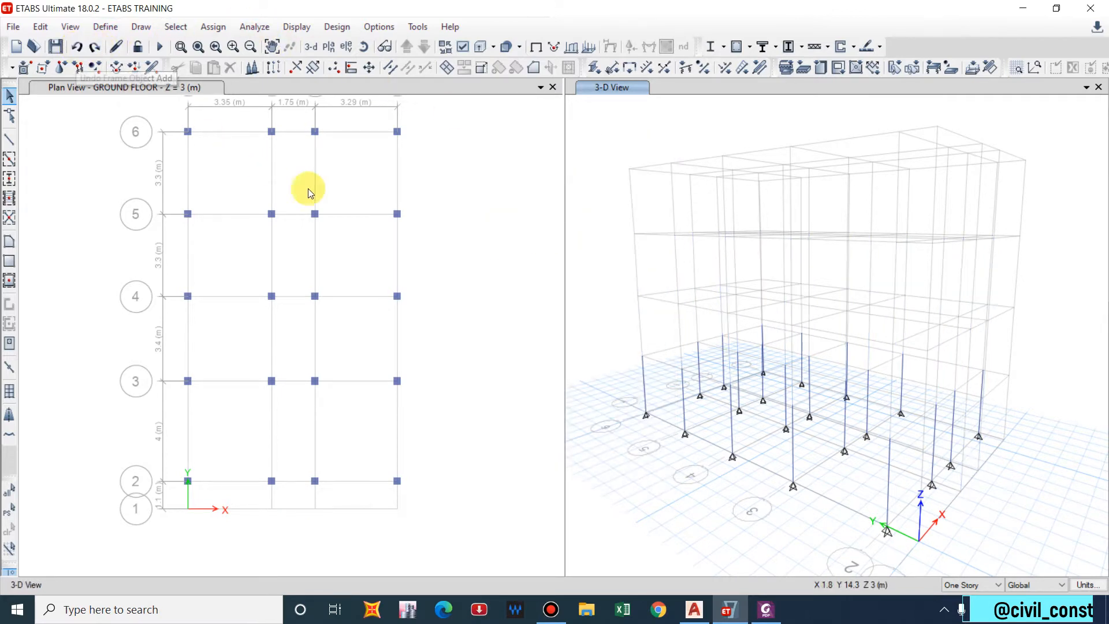
click(78, 47)
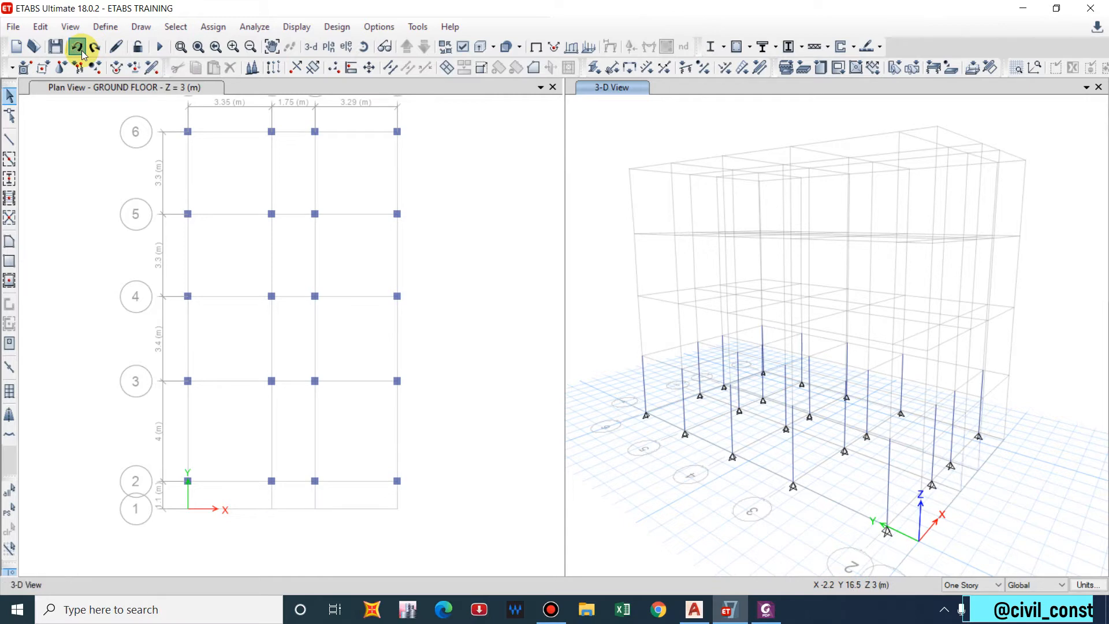
click(80, 48)
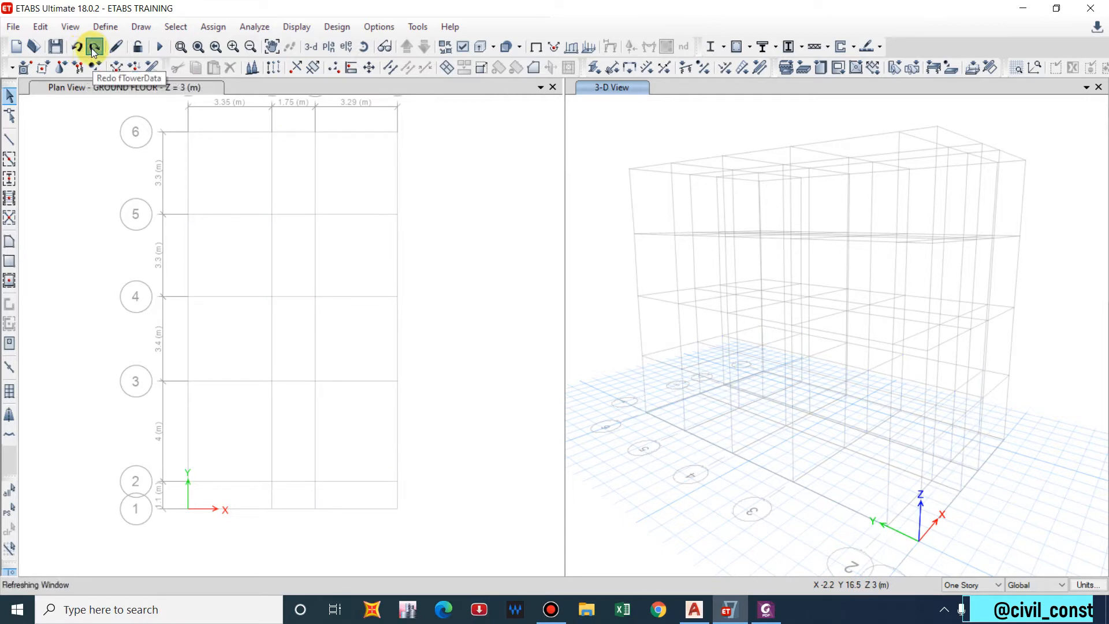
Activate the GROUND FLOOR plan view and open the story and grid system data for editing.
click(320, 167)
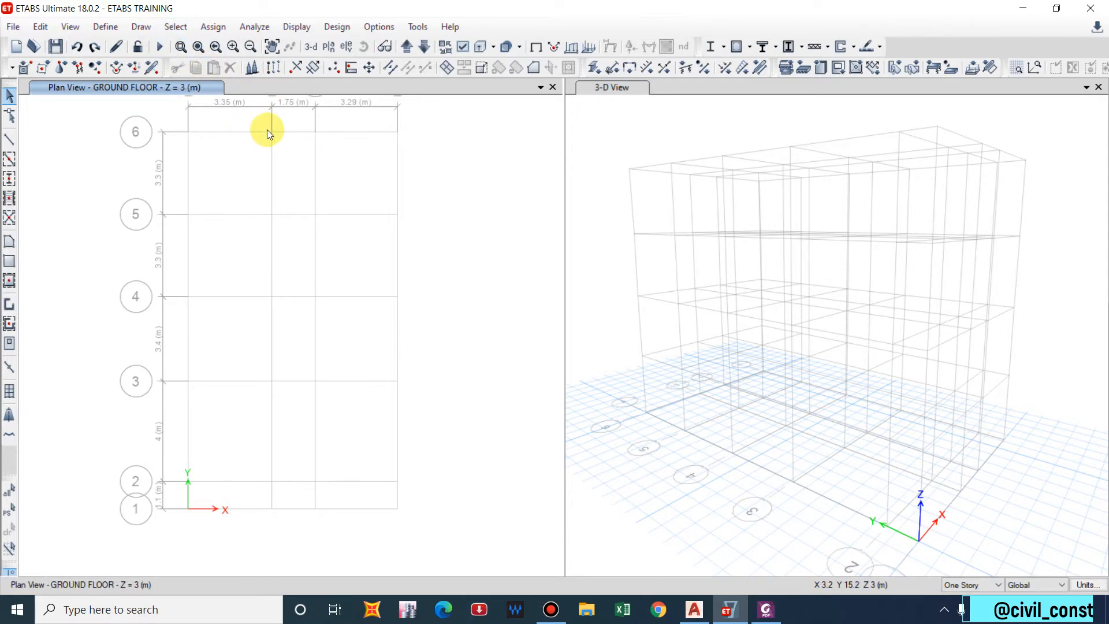
right_click(256, 171)
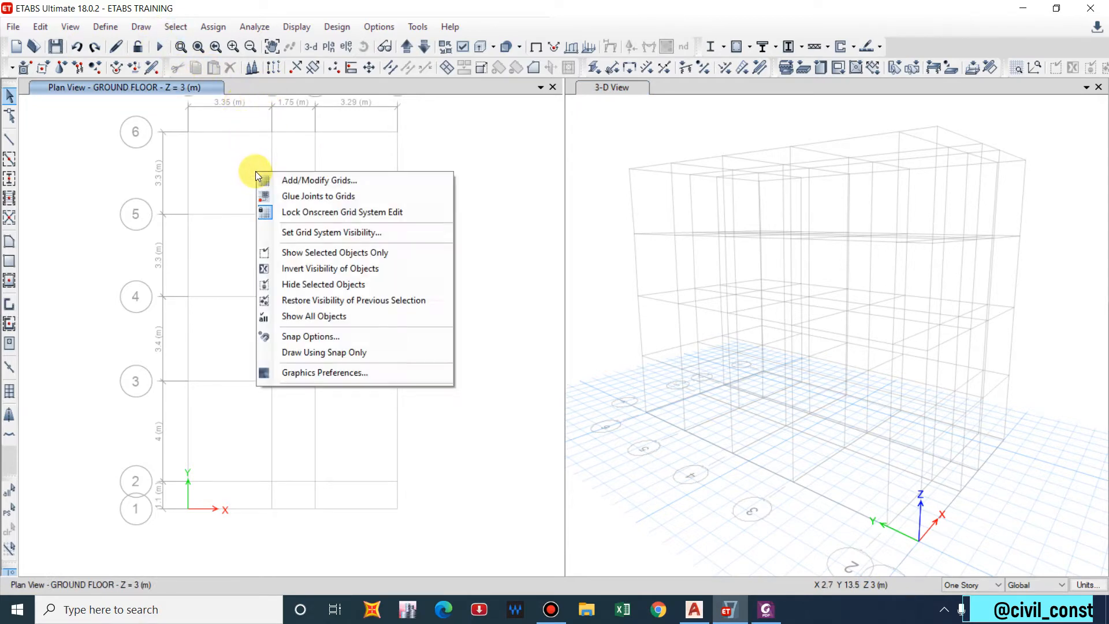
click(287, 182)
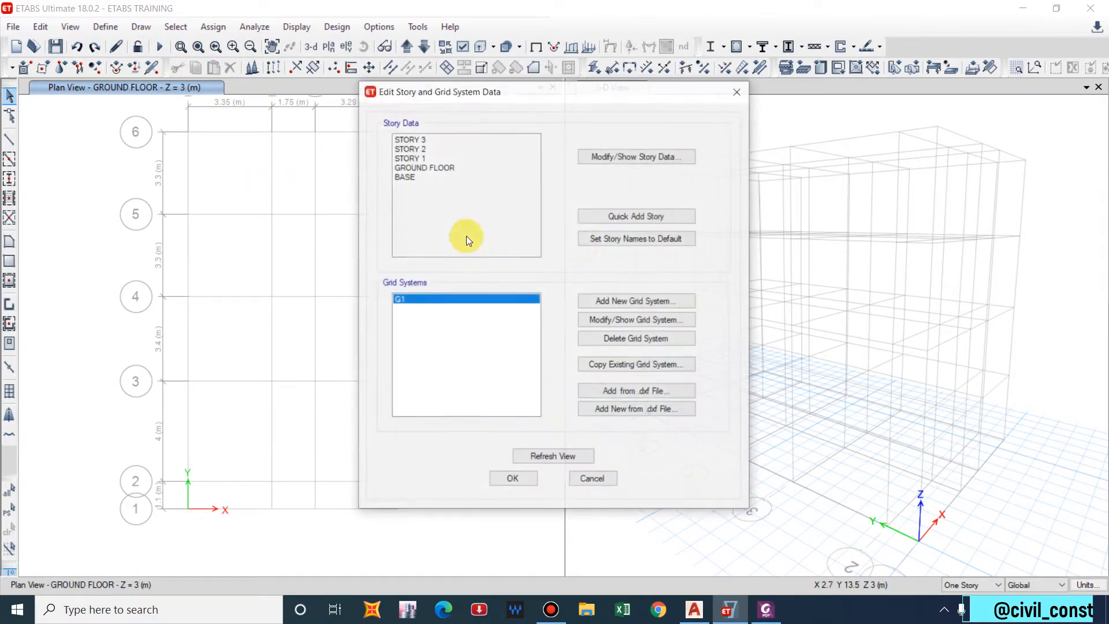
Try to make STORY 2 the master story instead of STORY 3 in the story data.
click(620, 157)
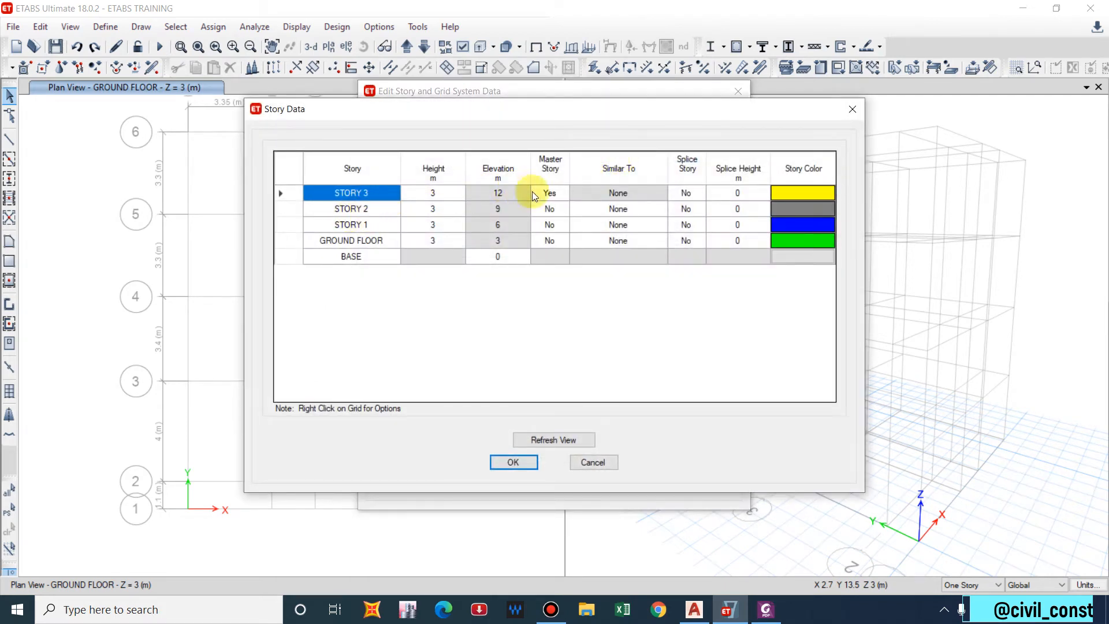
click(352, 239)
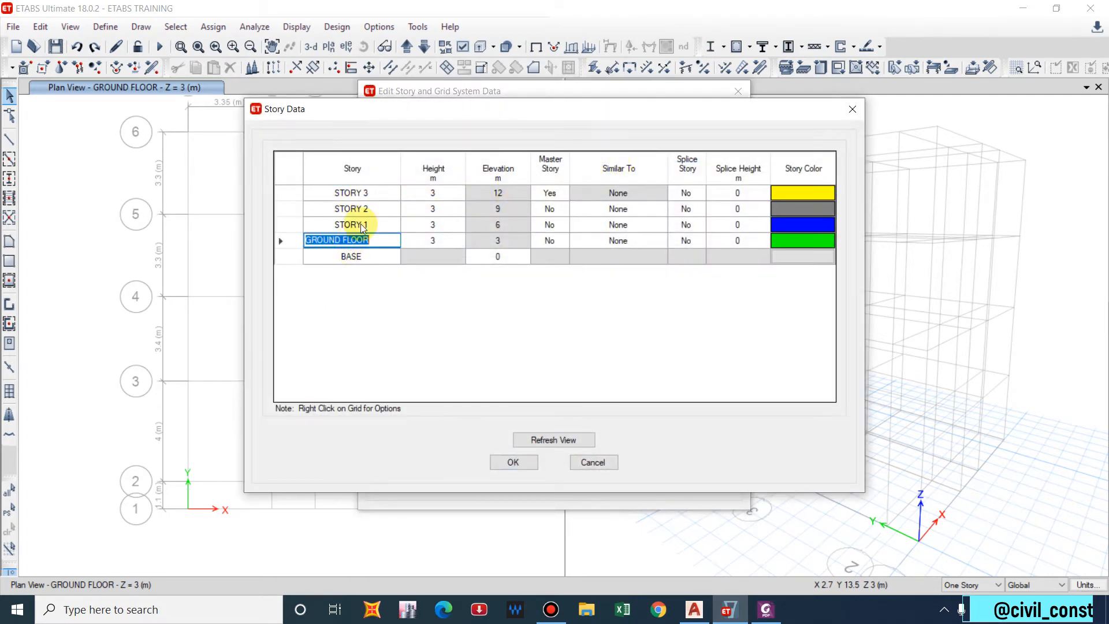
click(366, 223)
click(372, 209)
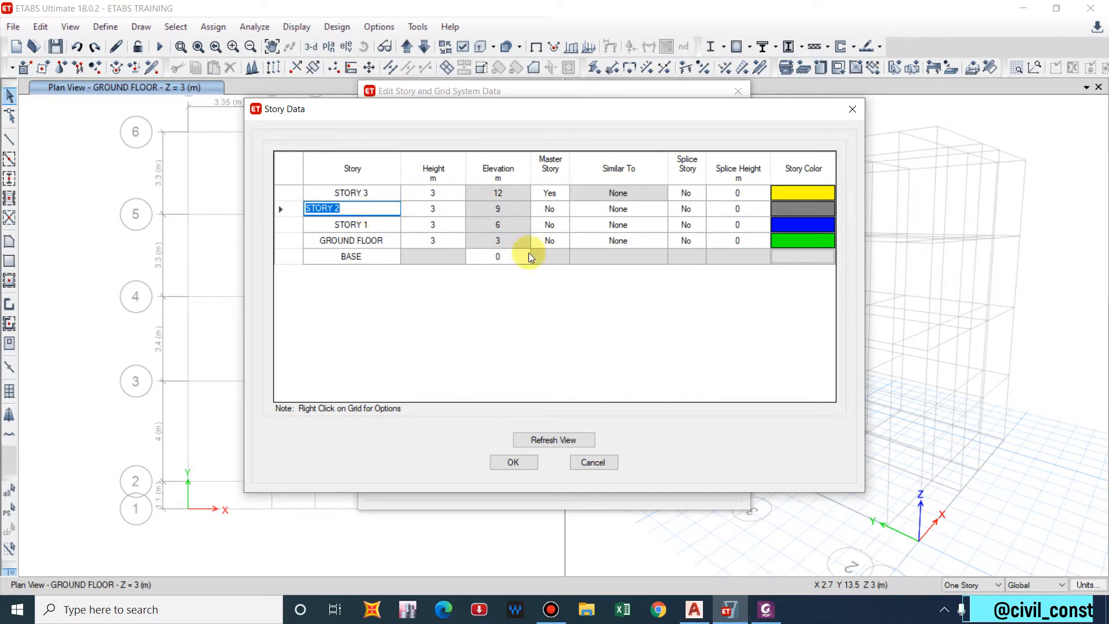
click(558, 209)
click(564, 209)
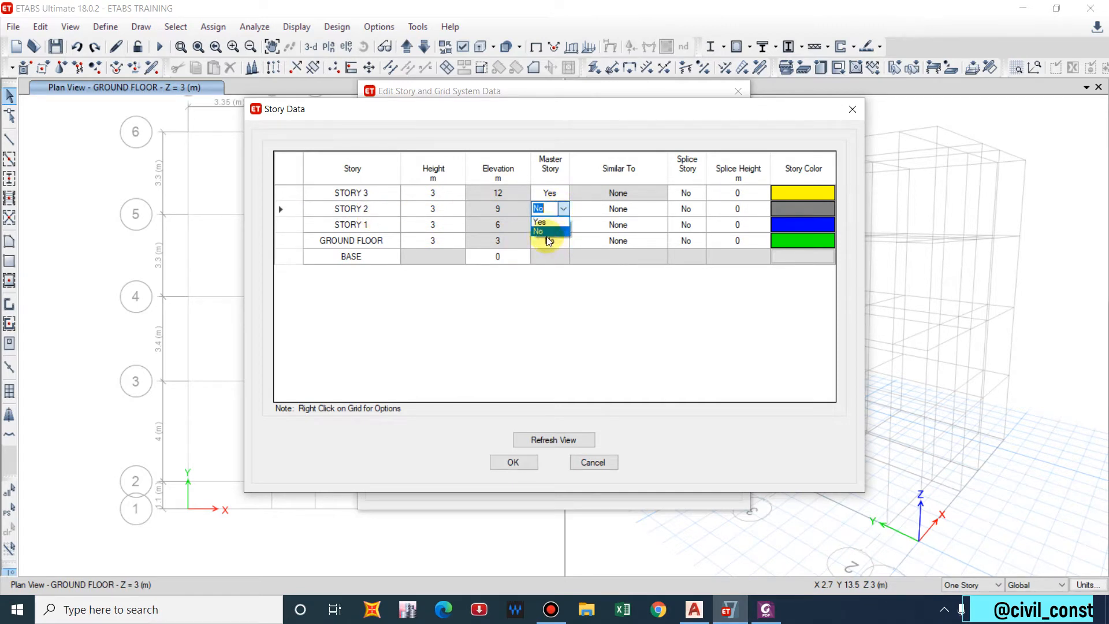
click(549, 222)
click(555, 193)
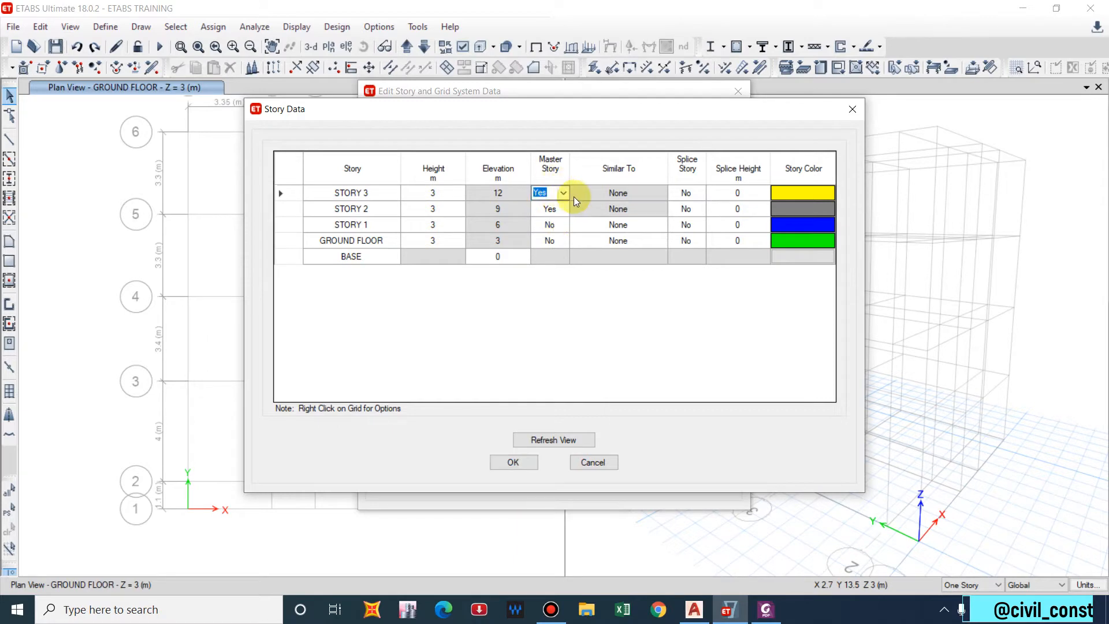
click(561, 195)
click(546, 205)
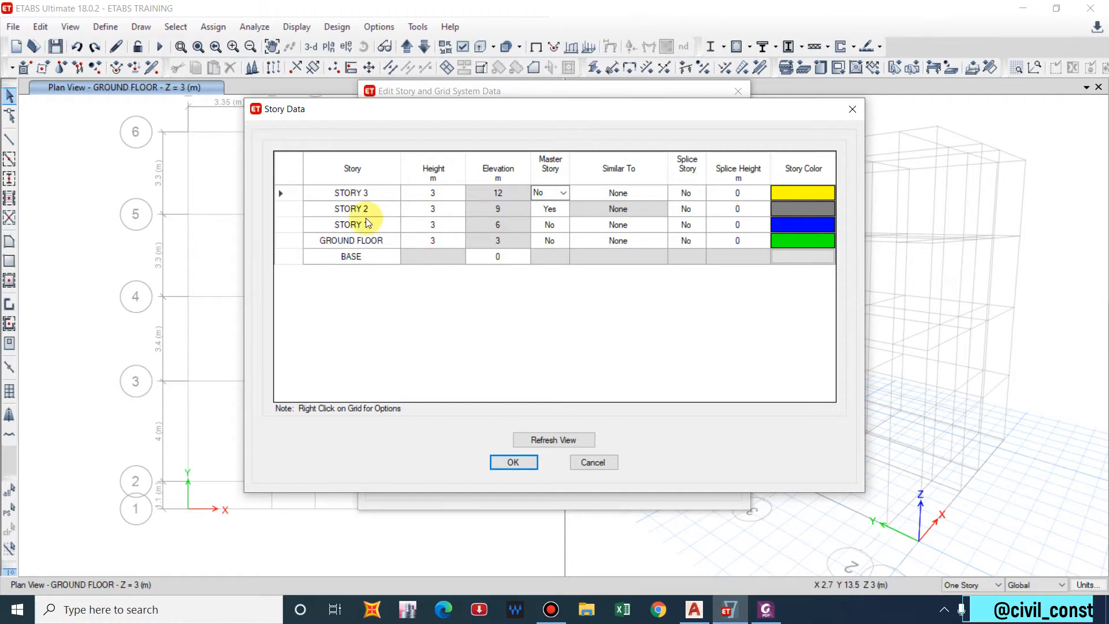
key(Return)
Reopen the story data, set Master Story to No for STORY 3 and to Yes for STORY 2.
click(626, 158)
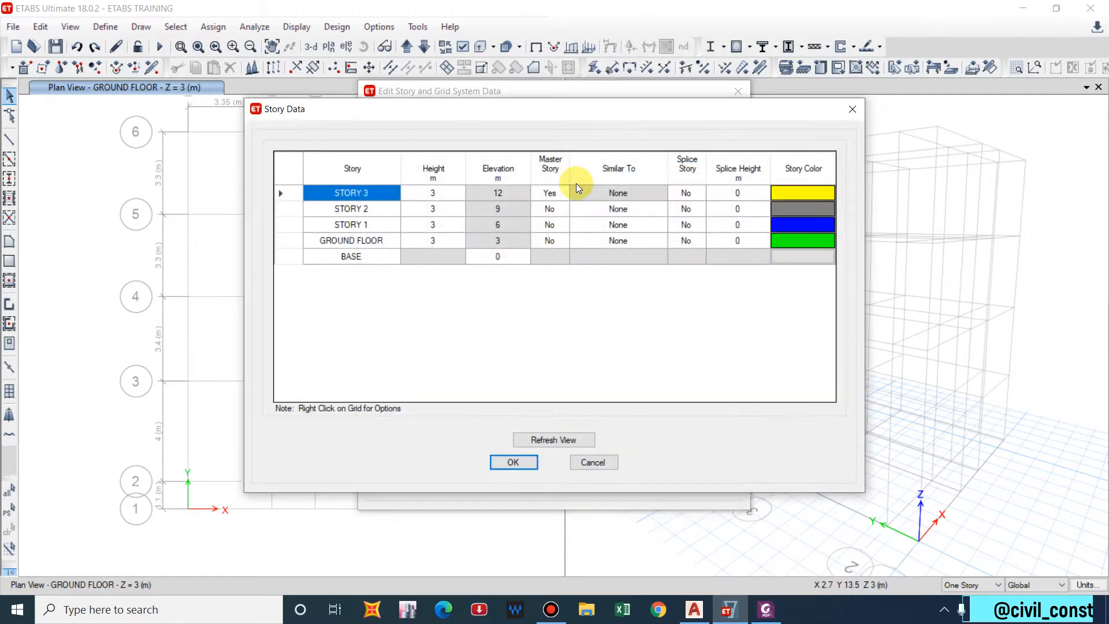
click(558, 195)
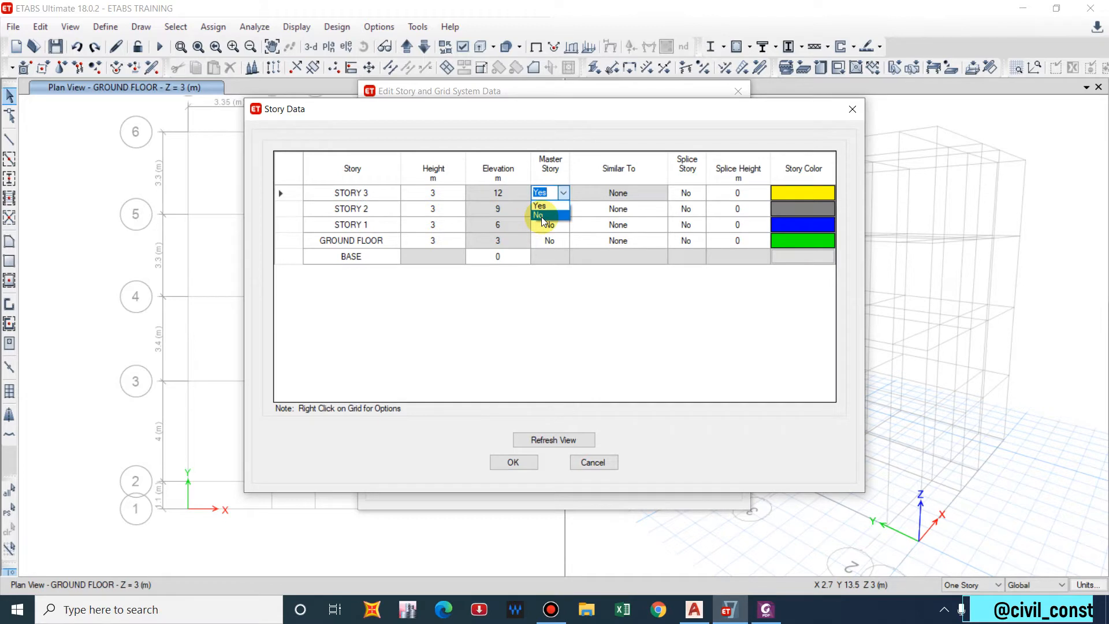
click(542, 215)
click(551, 209)
click(563, 209)
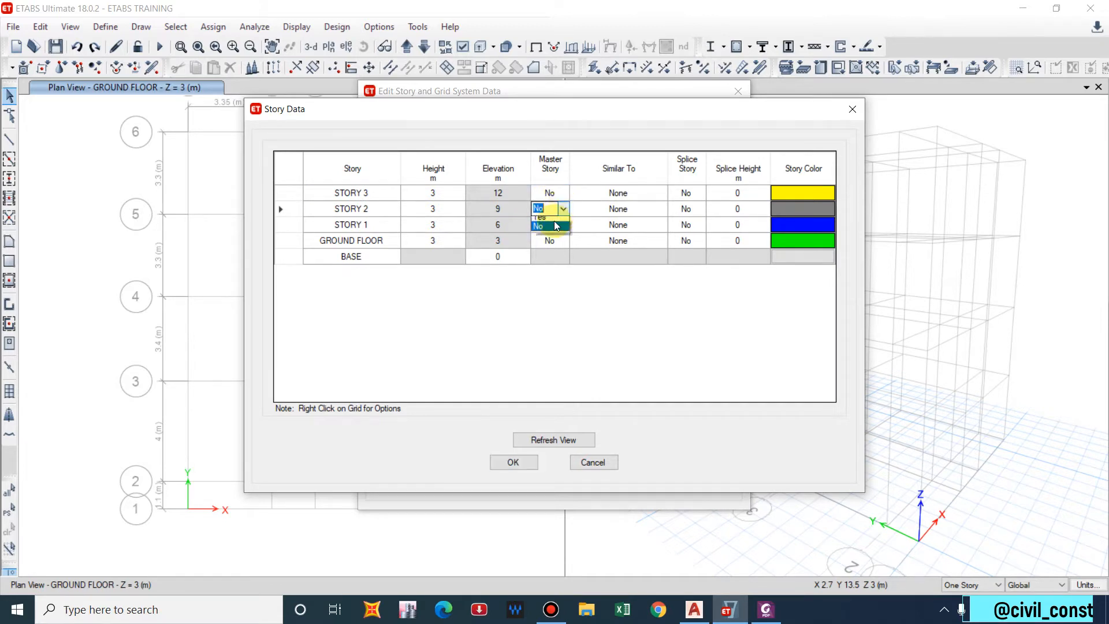
click(550, 223)
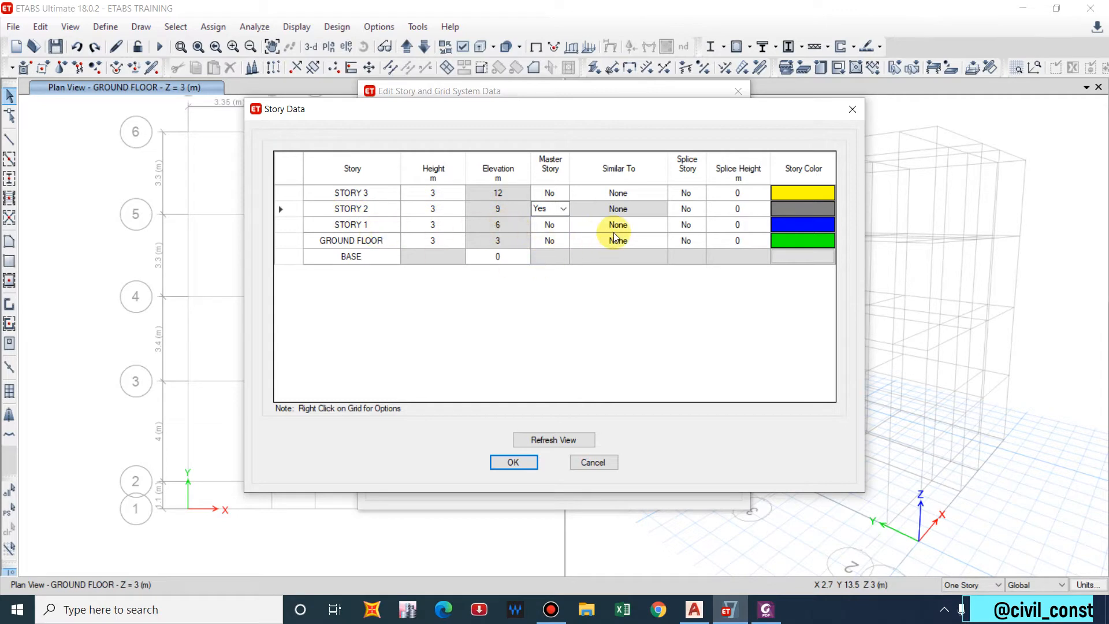
Set STORY 1 and GROUND FLOOR as similar to STORY 2 and accept the story and grid changes.
click(630, 245)
click(658, 230)
click(661, 226)
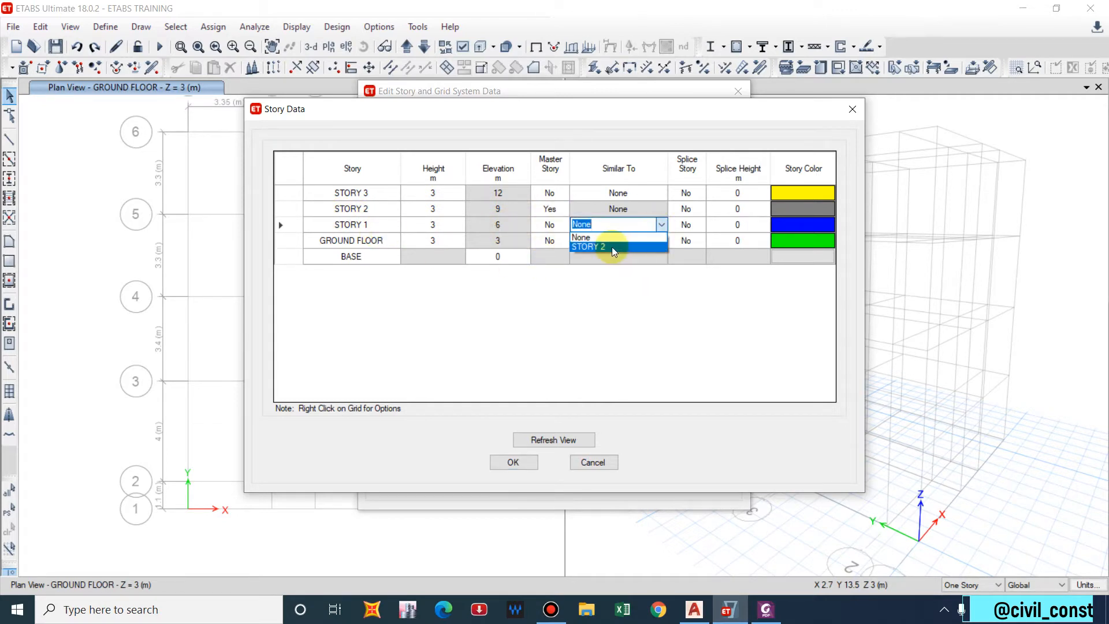
click(612, 242)
click(659, 240)
click(661, 243)
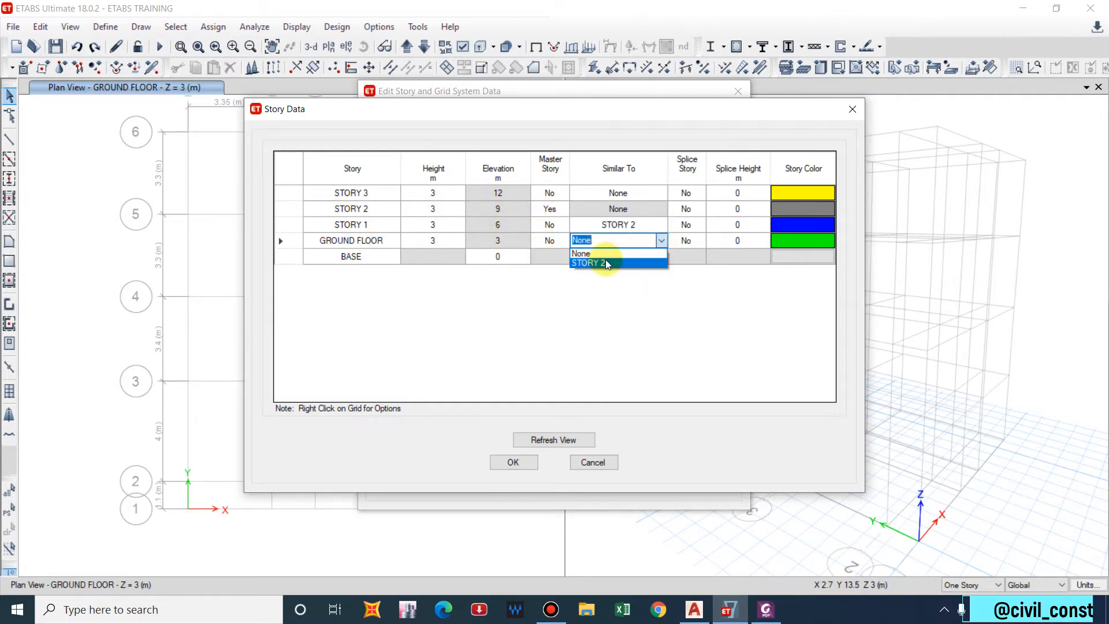
click(604, 260)
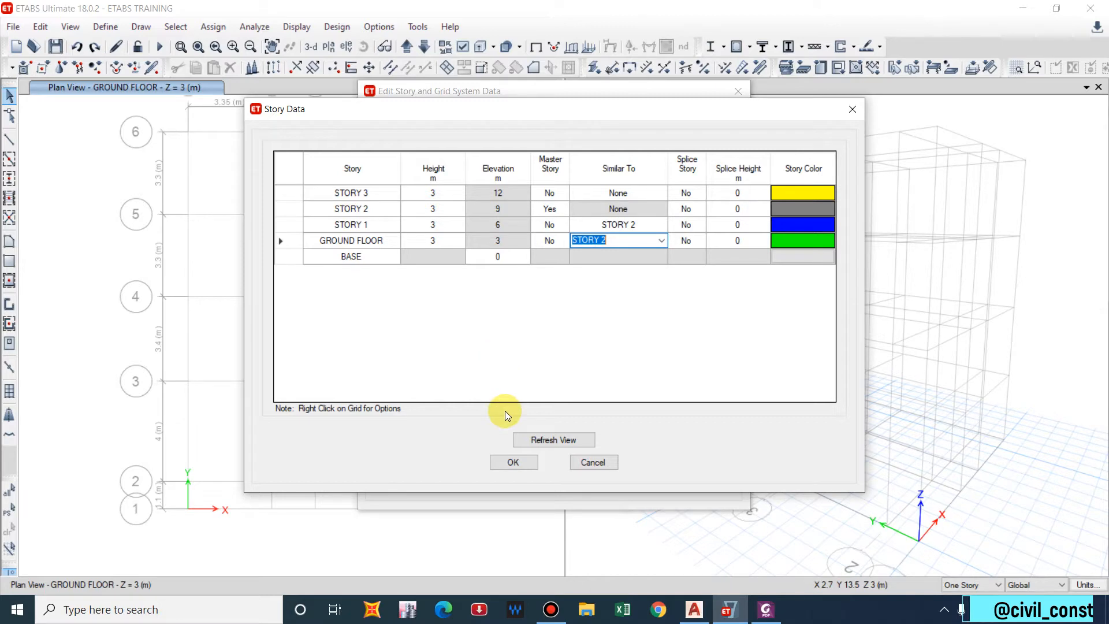
click(522, 463)
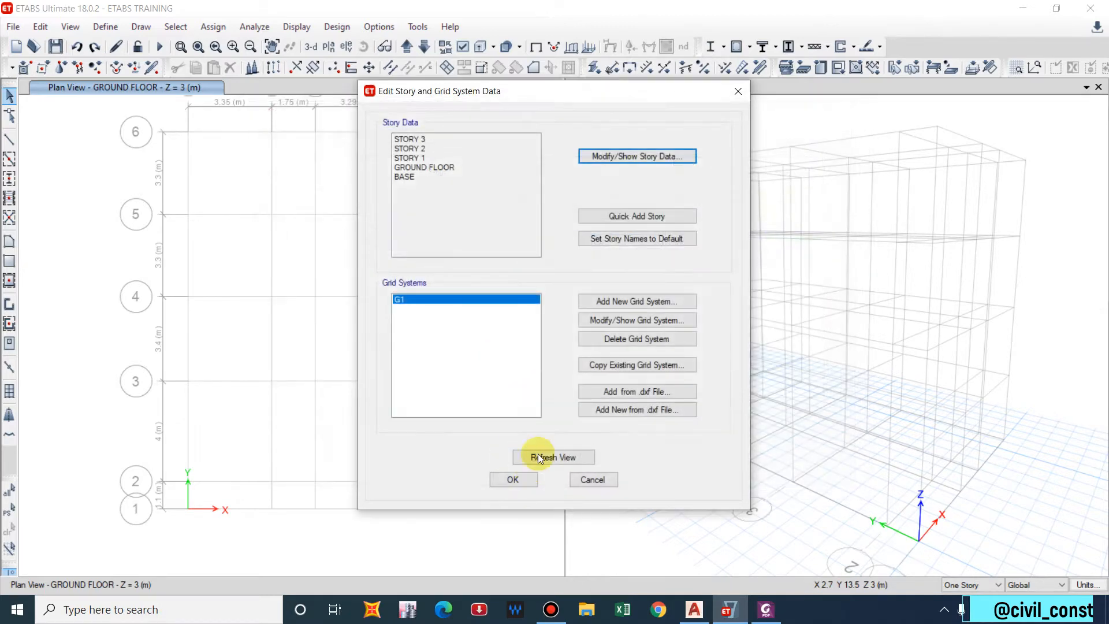
click(511, 479)
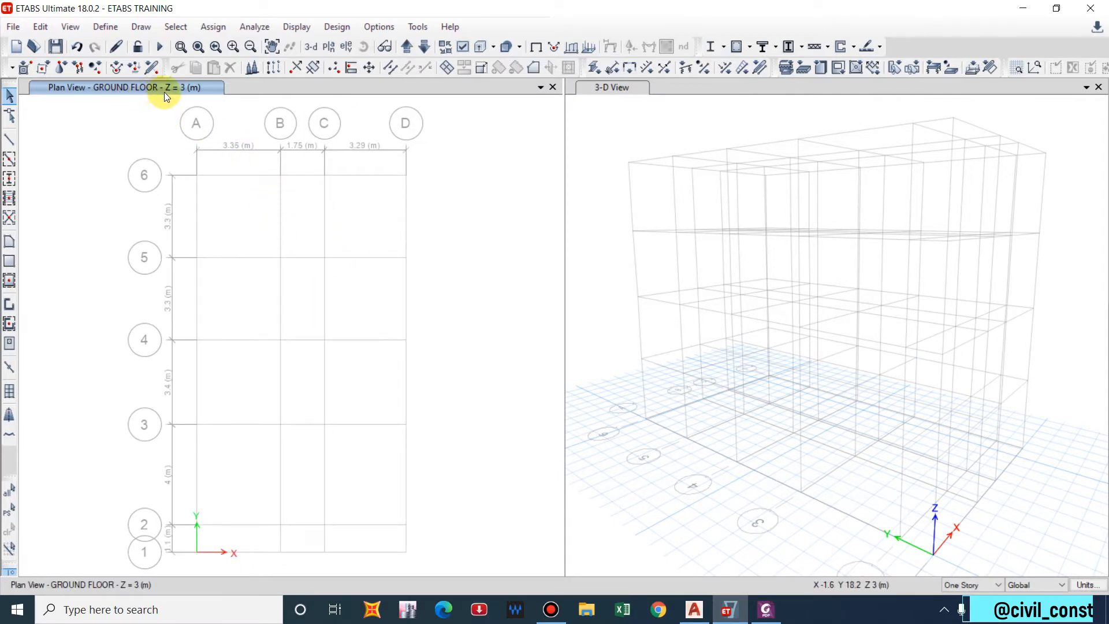
Change the story drawing scope from One Story to Similar Stories.
click(968, 585)
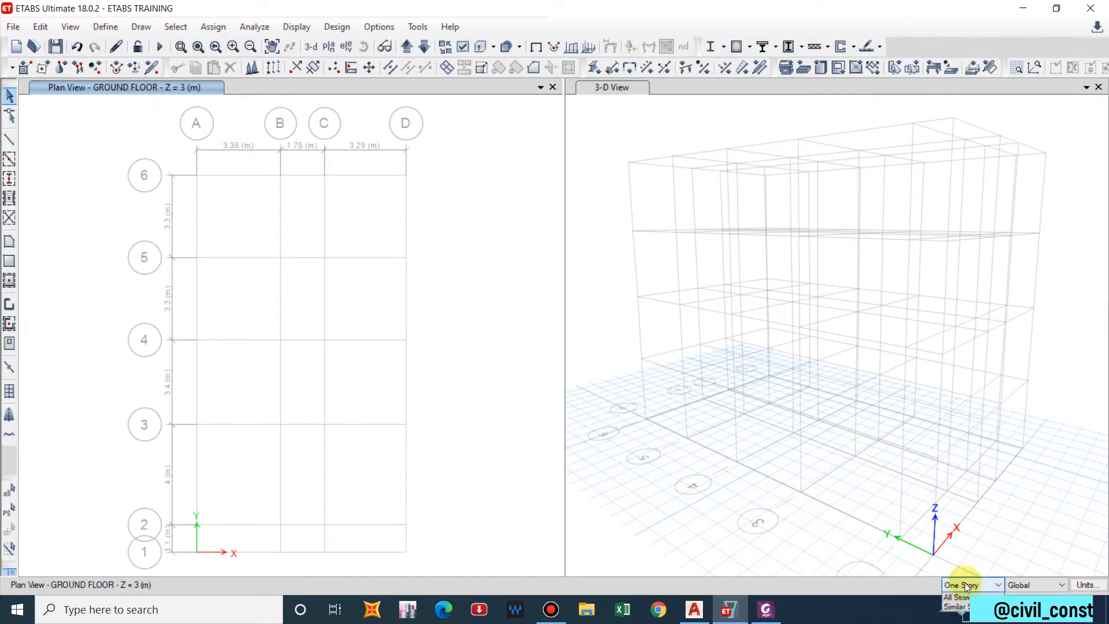
click(962, 617)
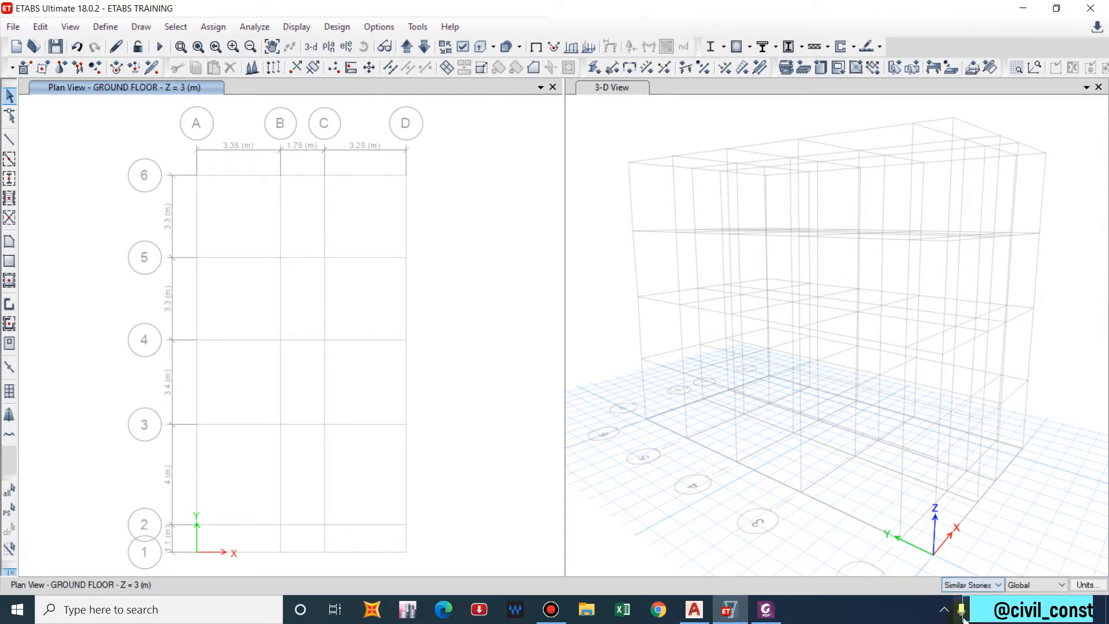
Quick-draw Column 300*300 at every intersection of grids A to D with grids 2 to 6 on the GROUND FLOOR plan.
scroll(381, 295, down, 3)
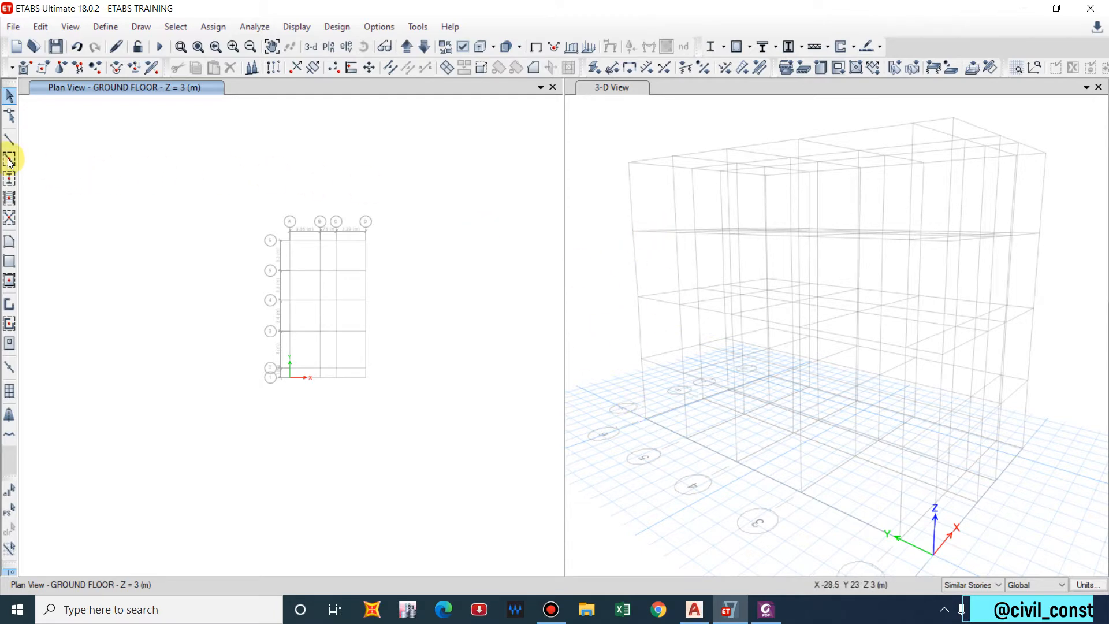
click(9, 179)
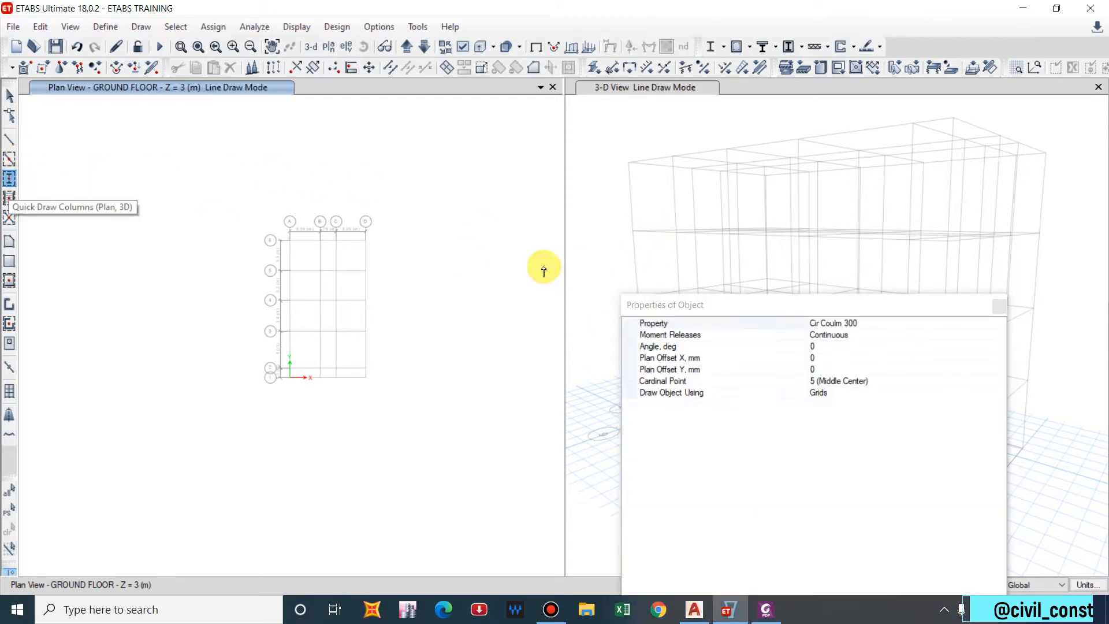
drag(823, 308, 949, 511)
click(978, 165)
click(846, 201)
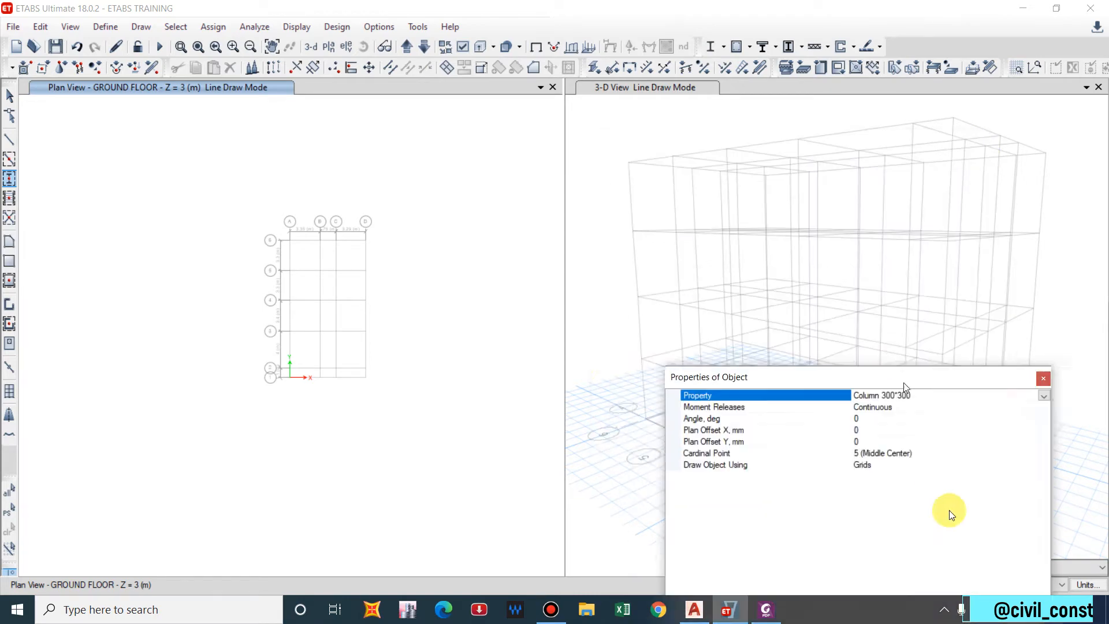
drag(267, 230, 384, 377)
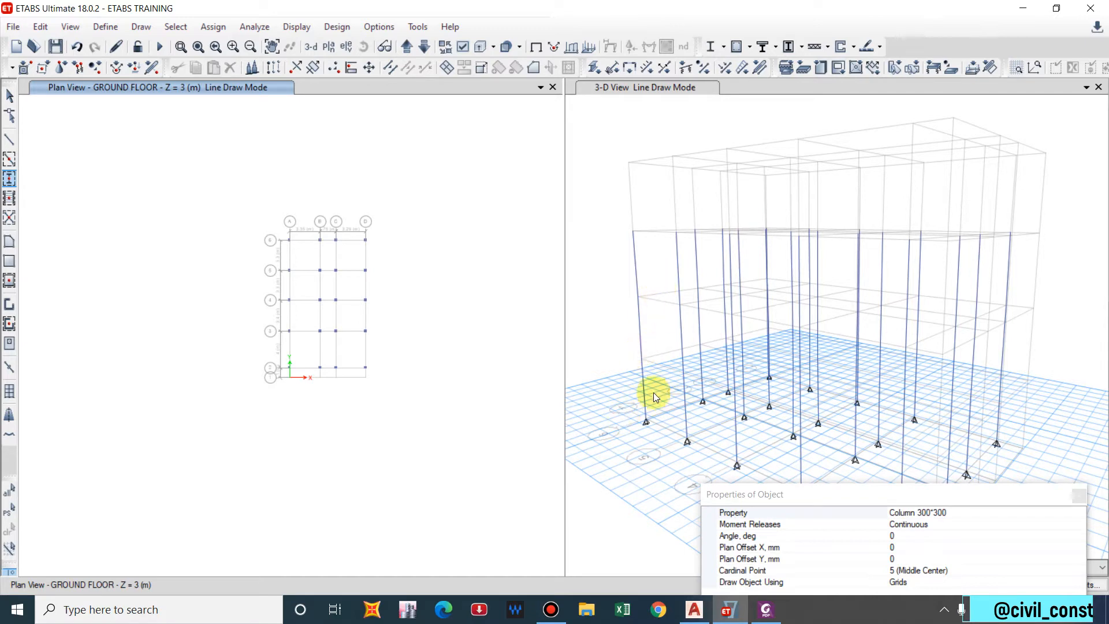
Place circular columns with section Cir Coulm 300 at grid intersections B-1 and C-1, and end the column drawing.
click(1055, 514)
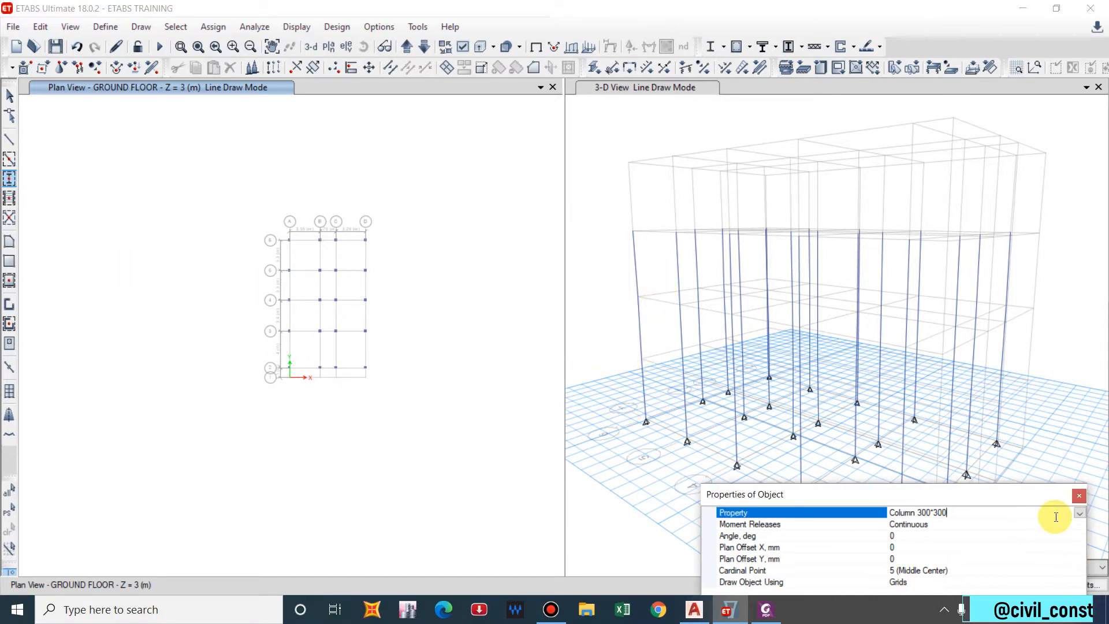
click(1078, 514)
click(919, 459)
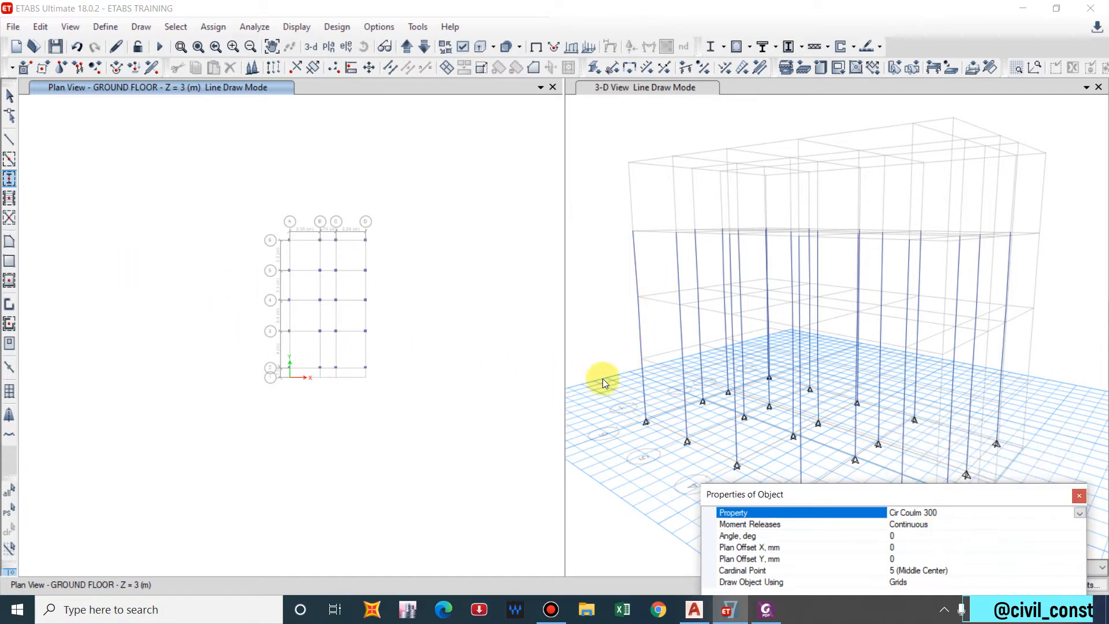
scroll(326, 387, up, 5)
drag(243, 282, 431, 361)
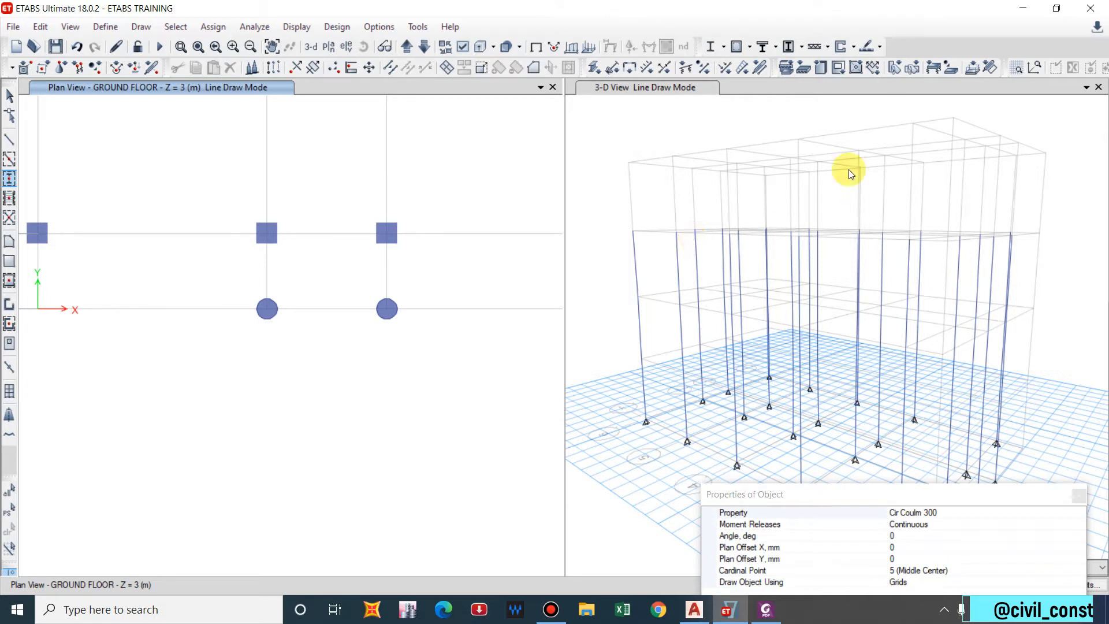
click(989, 492)
drag(992, 496, 902, 240)
click(990, 244)
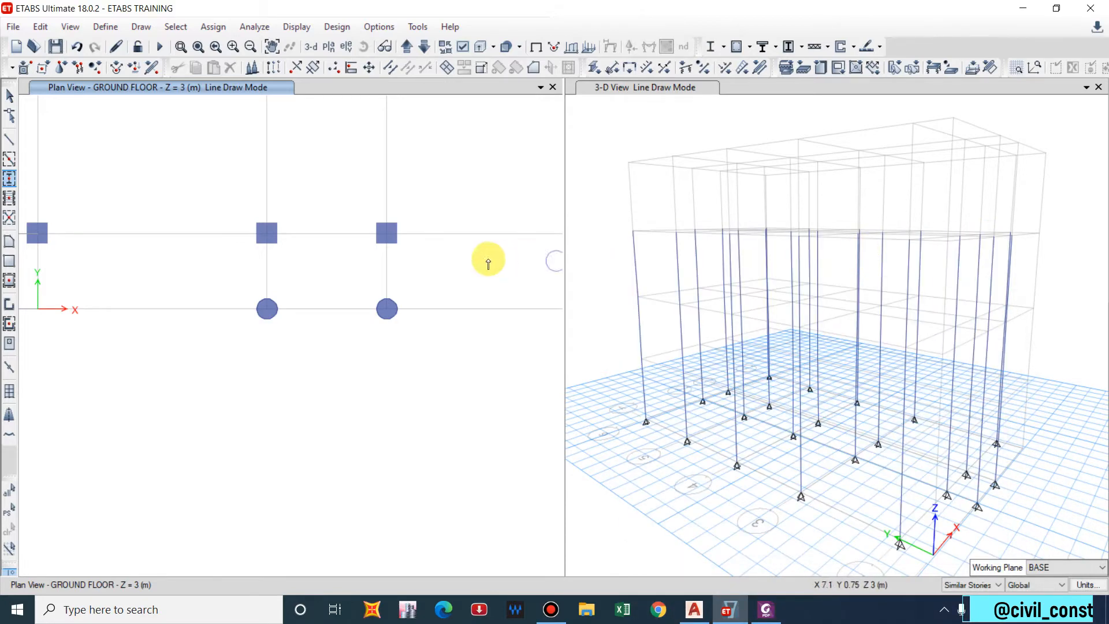
scroll(416, 265, down, 5)
key(Escape)
middle_drag(457, 176, 432, 192)
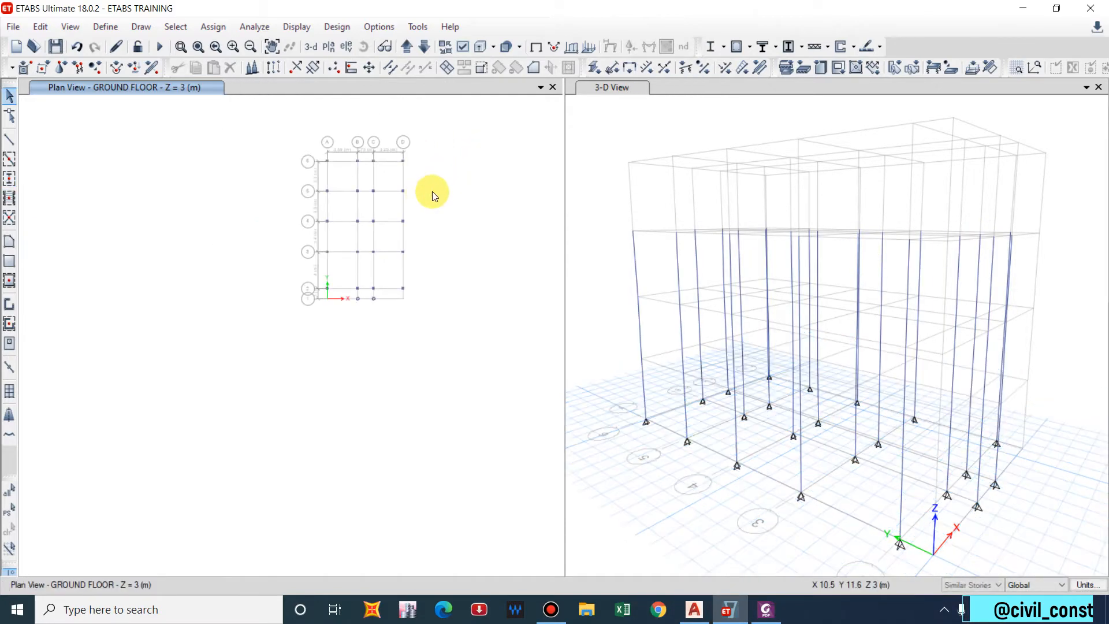
Change the plan view from GROUND FLOOR to STORY 3.
click(407, 48)
click(420, 51)
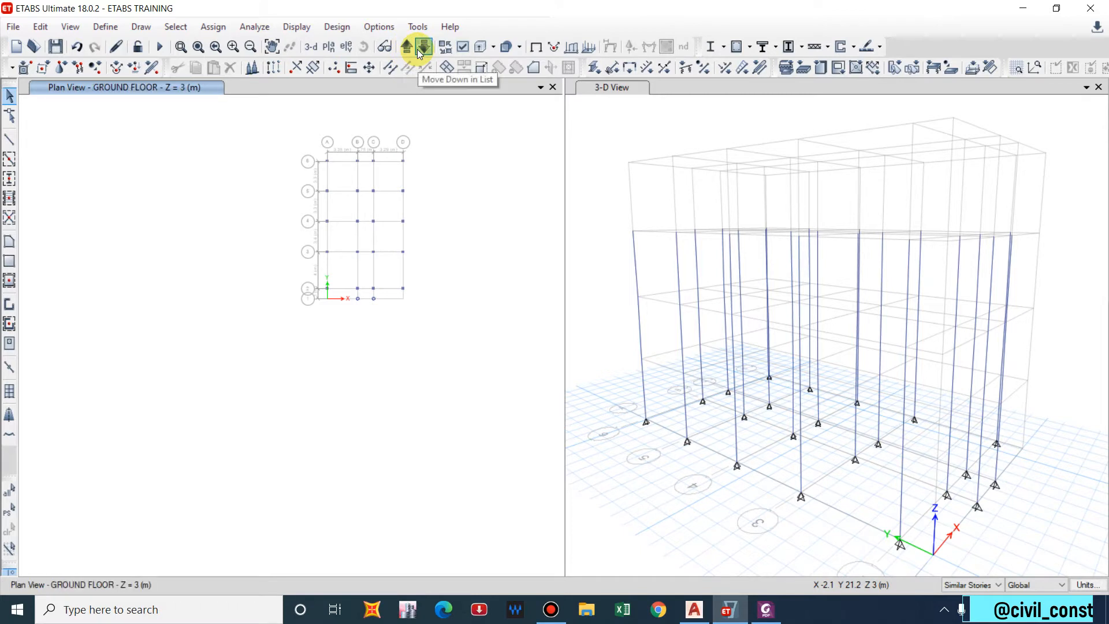
click(420, 52)
click(420, 52)
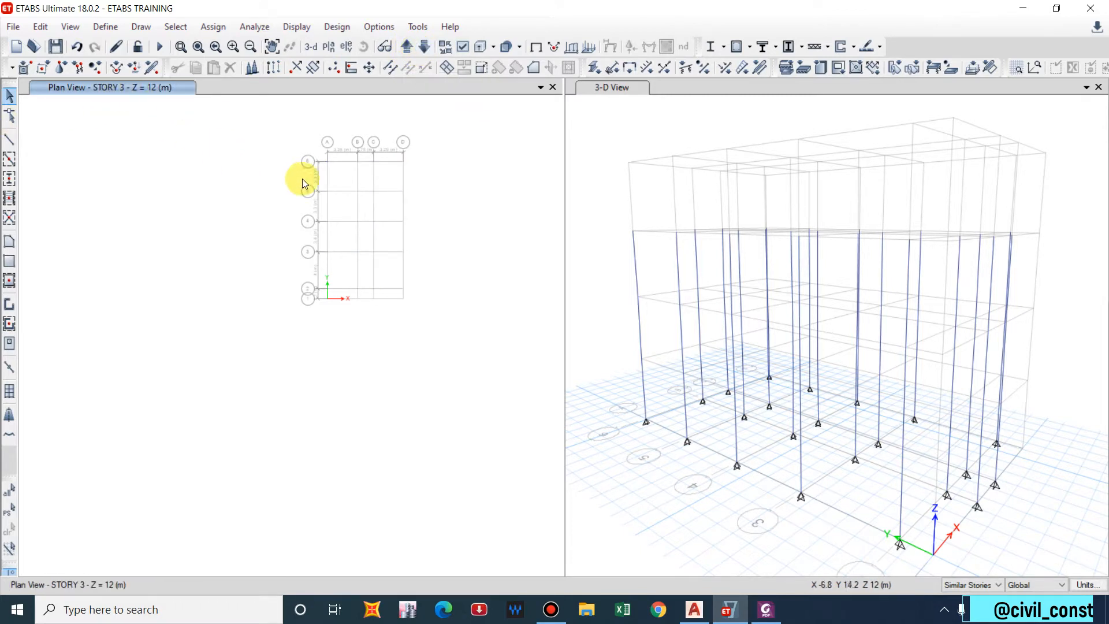
middle_drag(317, 187, 305, 198)
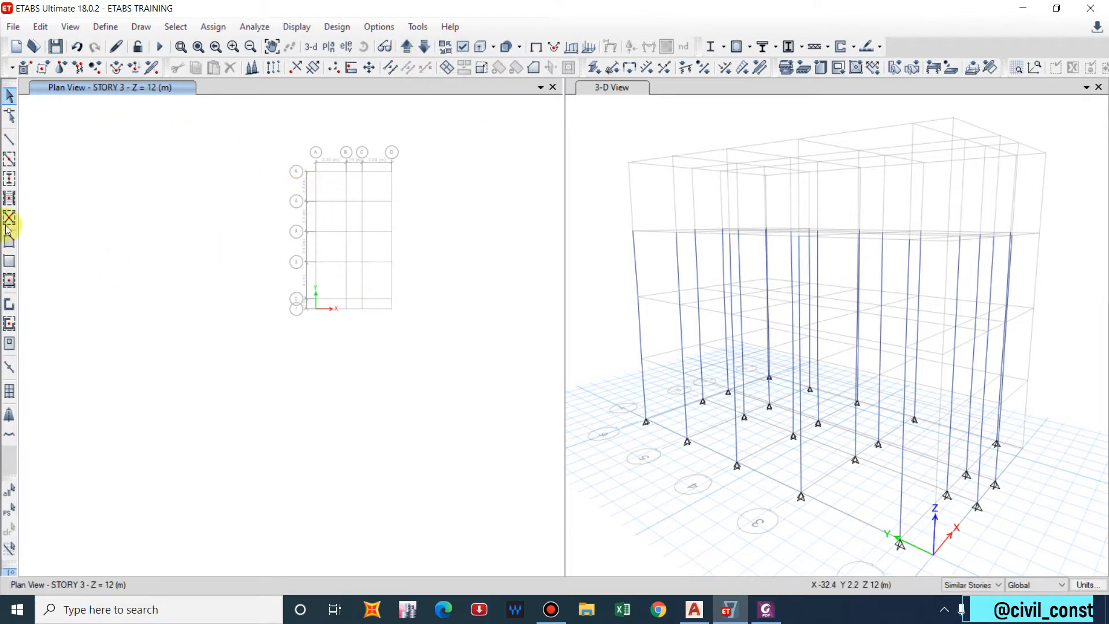
Switch to the AutoCAD drawing, examine the column layout on the third floor room plan, and return to ETABS.
click(9, 195)
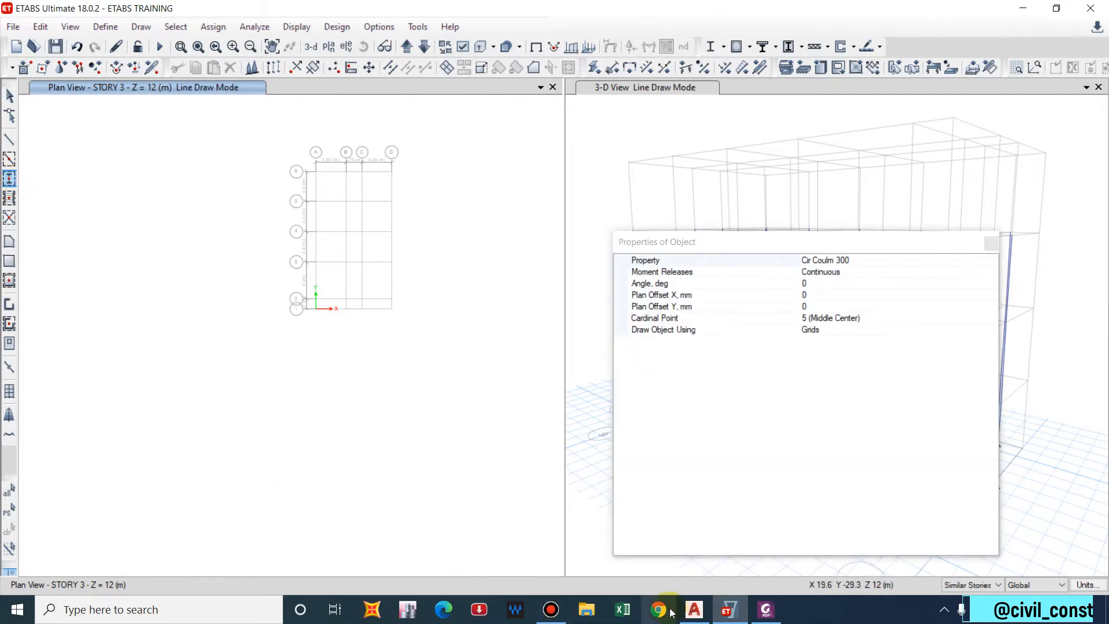
click(686, 613)
scroll(520, 347, down, 2)
scroll(644, 318, up, 2)
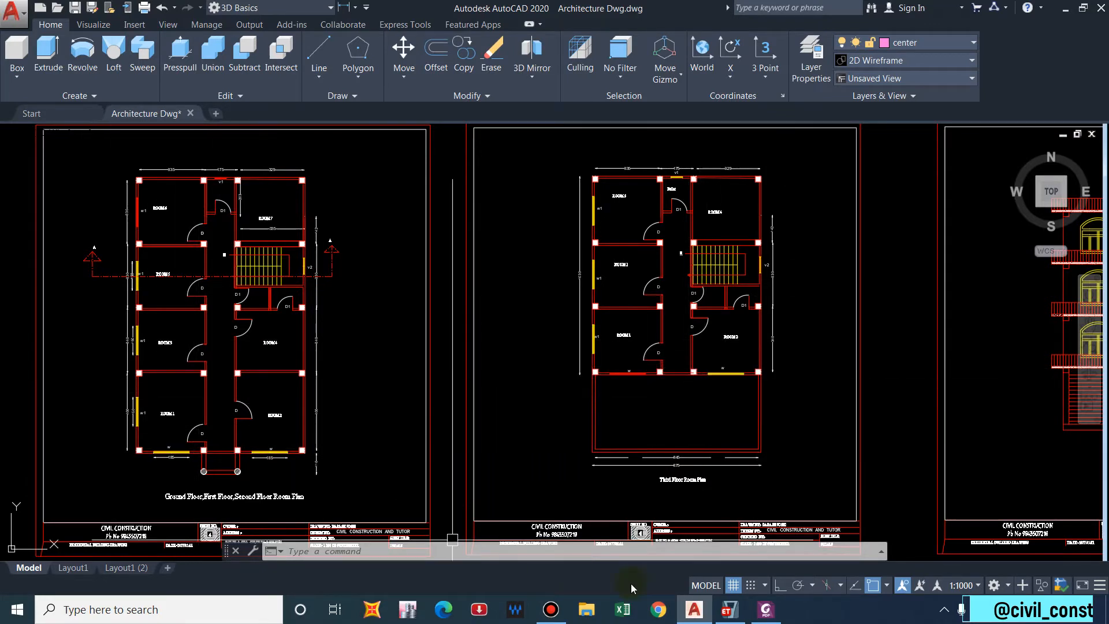
click(730, 610)
Quick-draw Column 300*300 at every intersection of grids A to D with grids 3 to 6 on STORY 3.
click(9, 179)
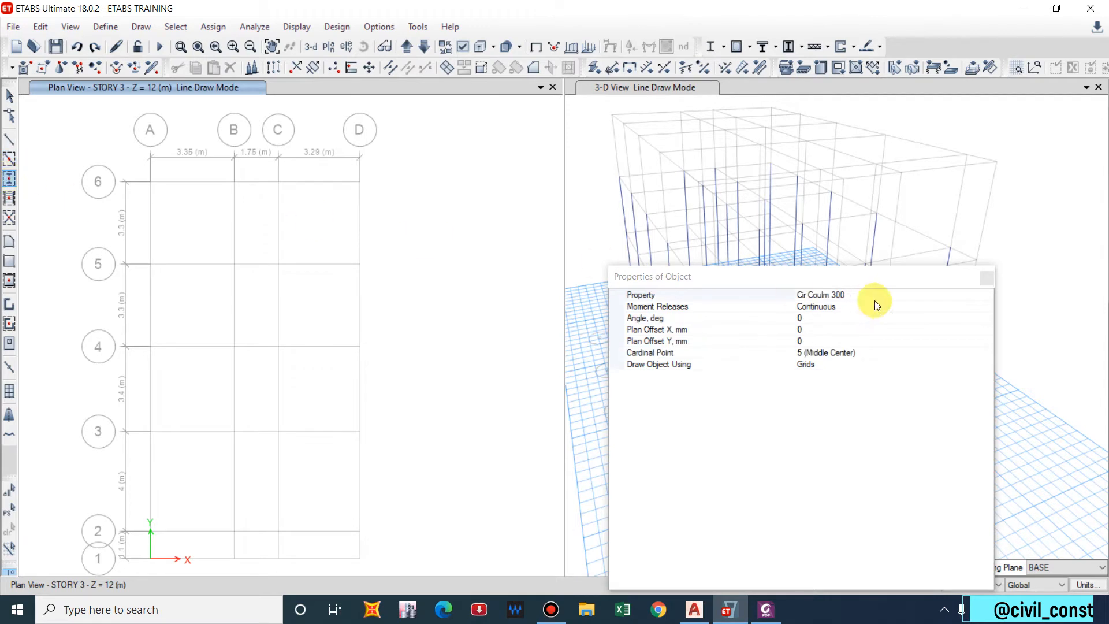
click(836, 296)
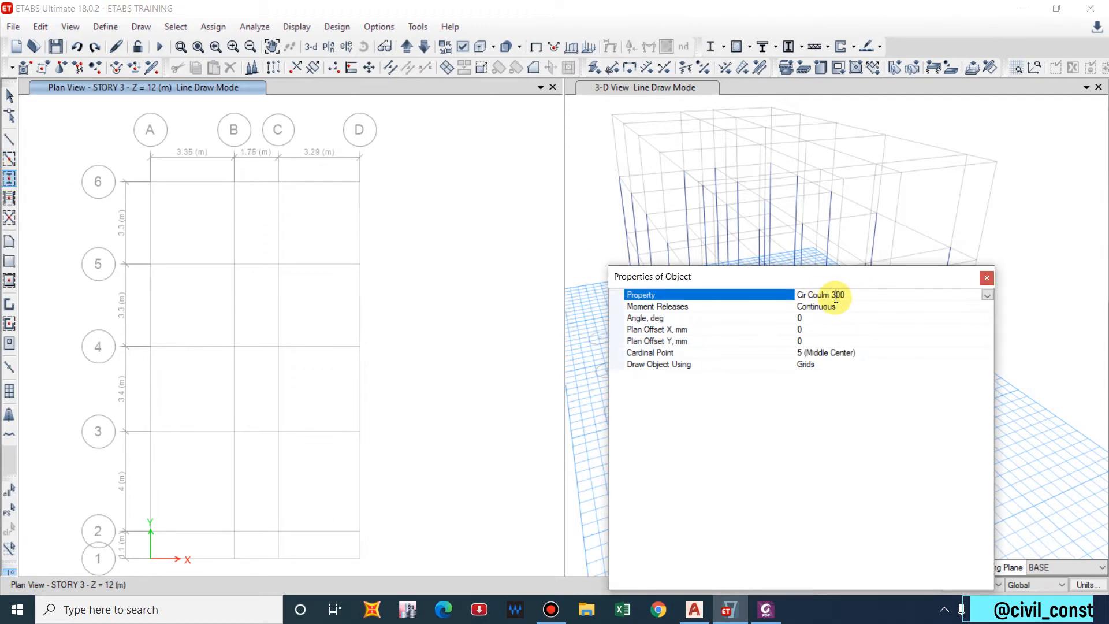
click(987, 296)
click(843, 332)
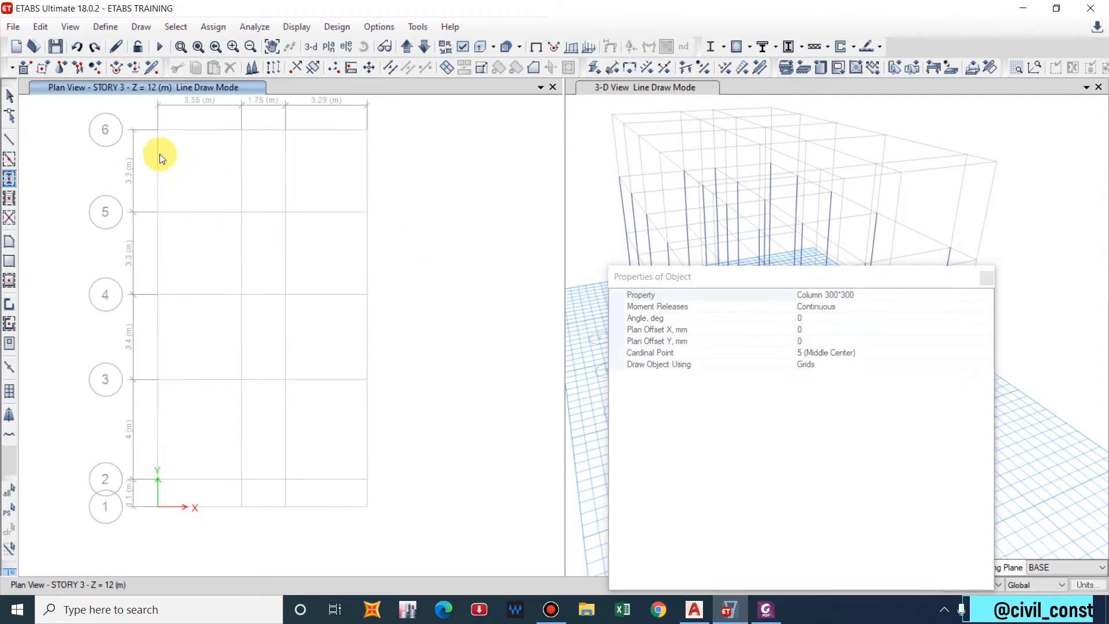
drag(142, 113, 439, 410)
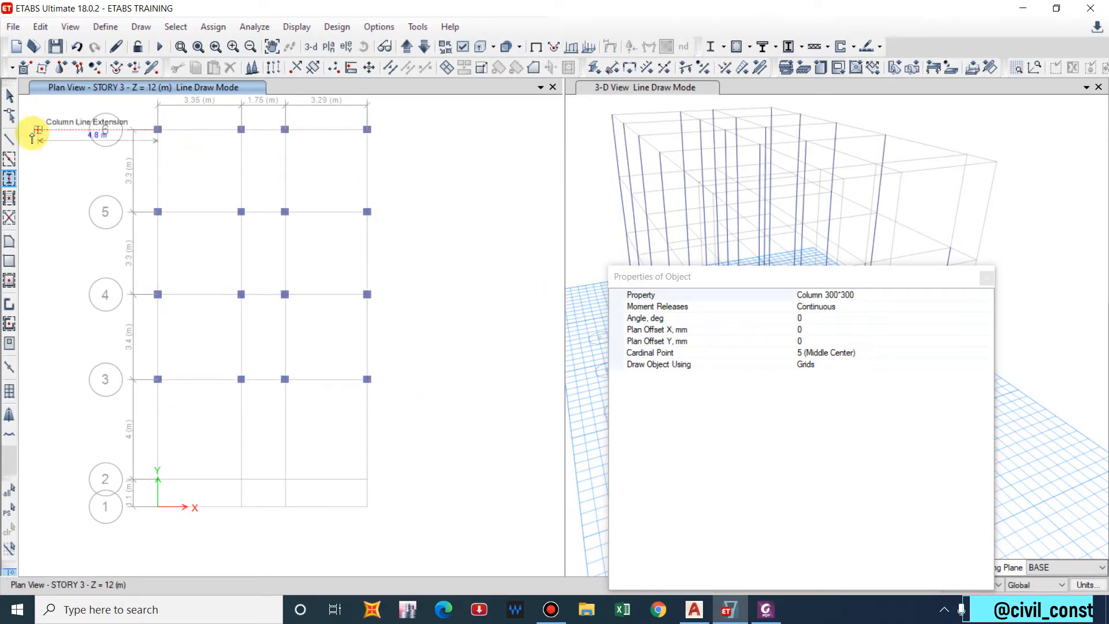
Draw a straight beam with section beam 230*350 along grid 6 from grid A to grid B on STORY 3.
click(10, 157)
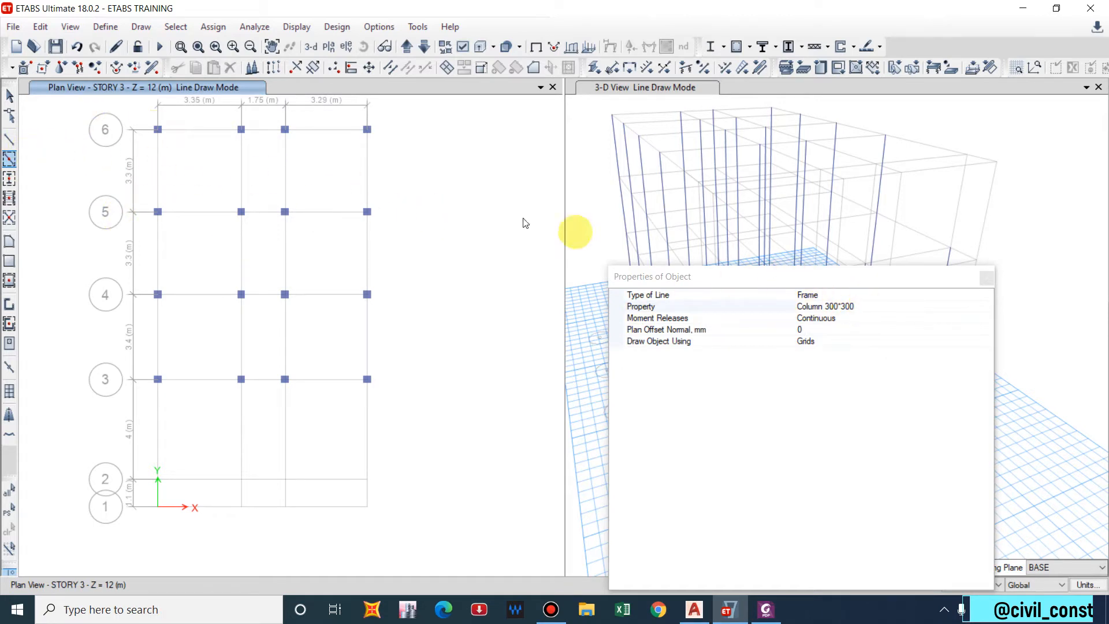
scroll(149, 135, up, 3)
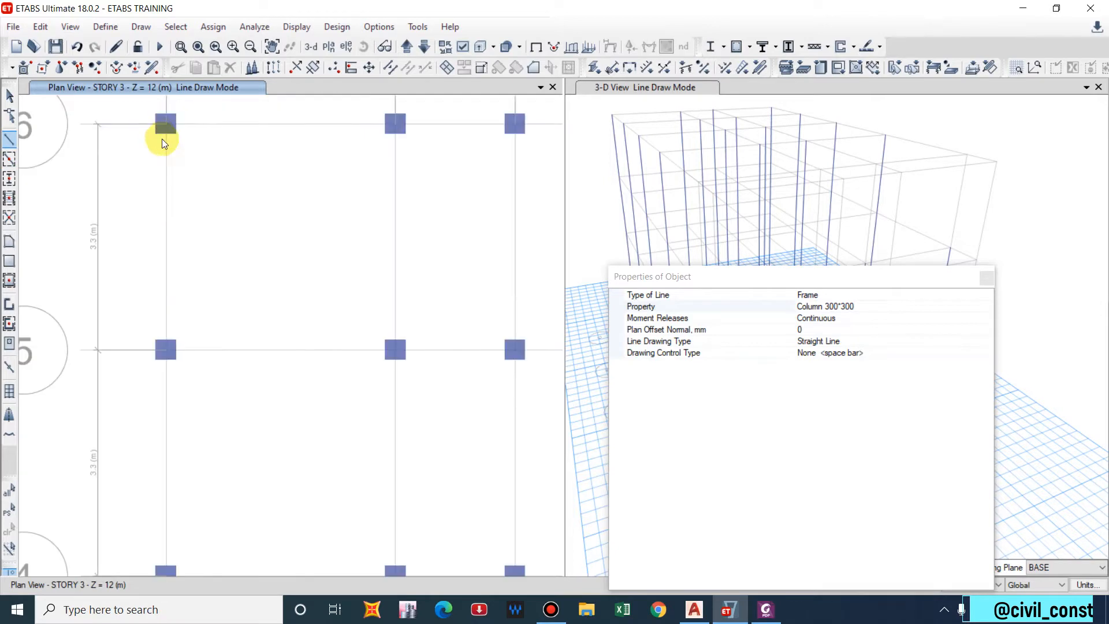
click(873, 306)
click(988, 307)
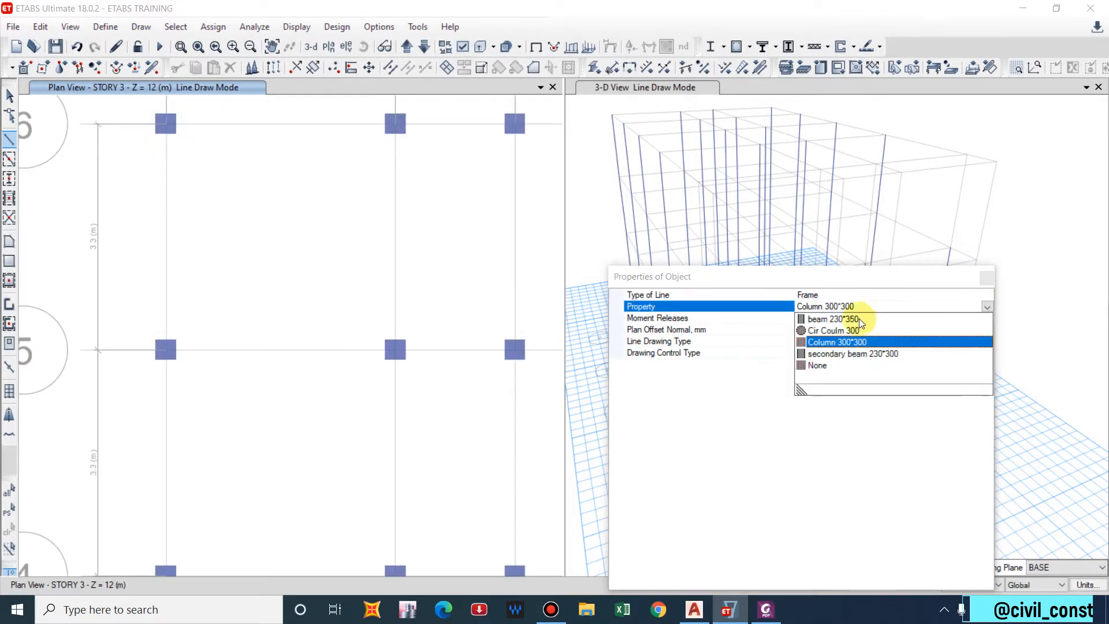
click(827, 319)
scroll(420, 285, down, 3)
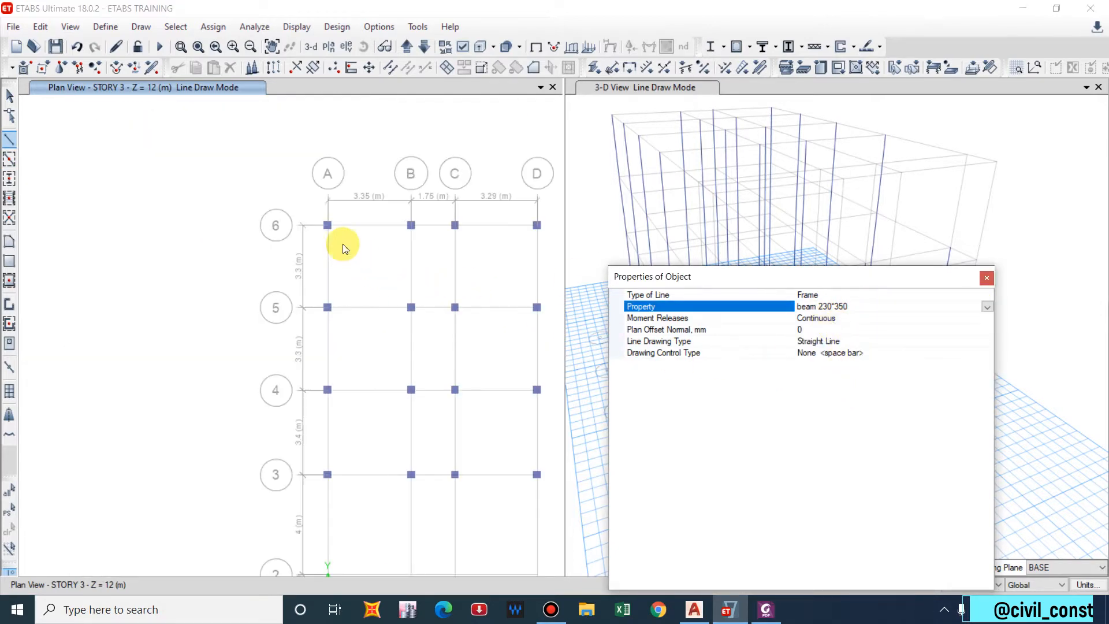
click(327, 223)
scroll(317, 223, up, 3)
scroll(319, 226, down, 3)
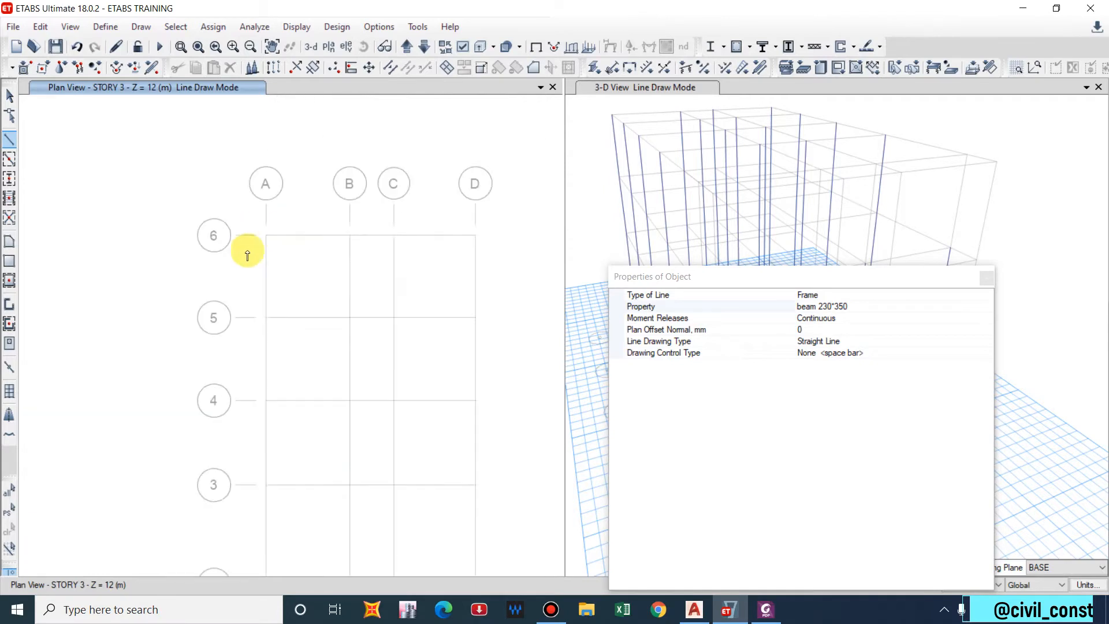
scroll(248, 250, up, 3)
double_click(302, 238)
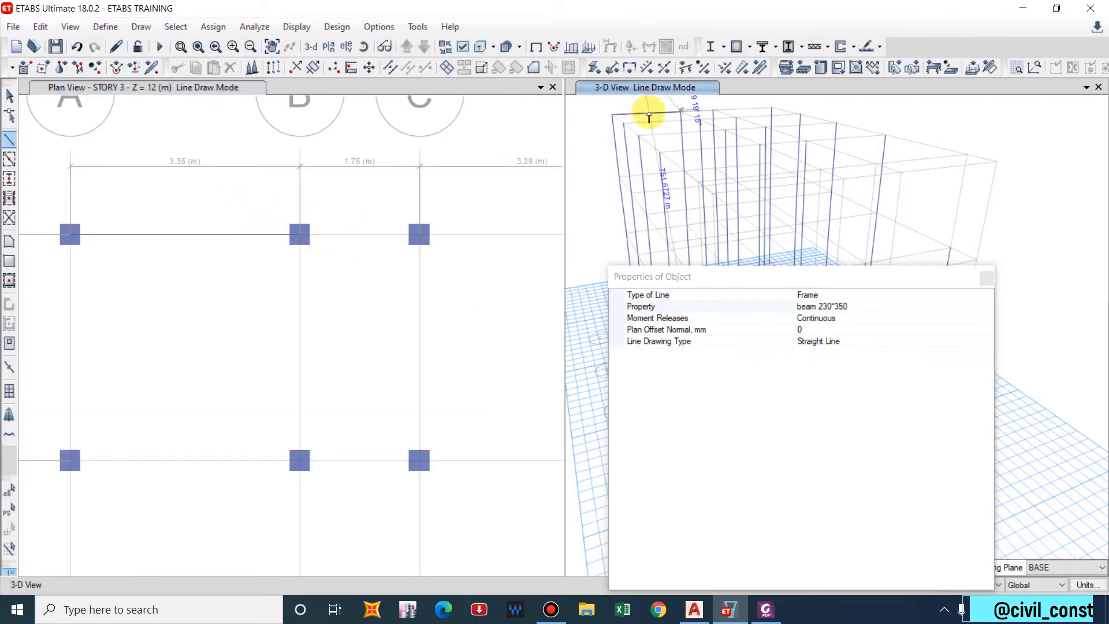
scroll(627, 200, down, 4)
key(Escape)
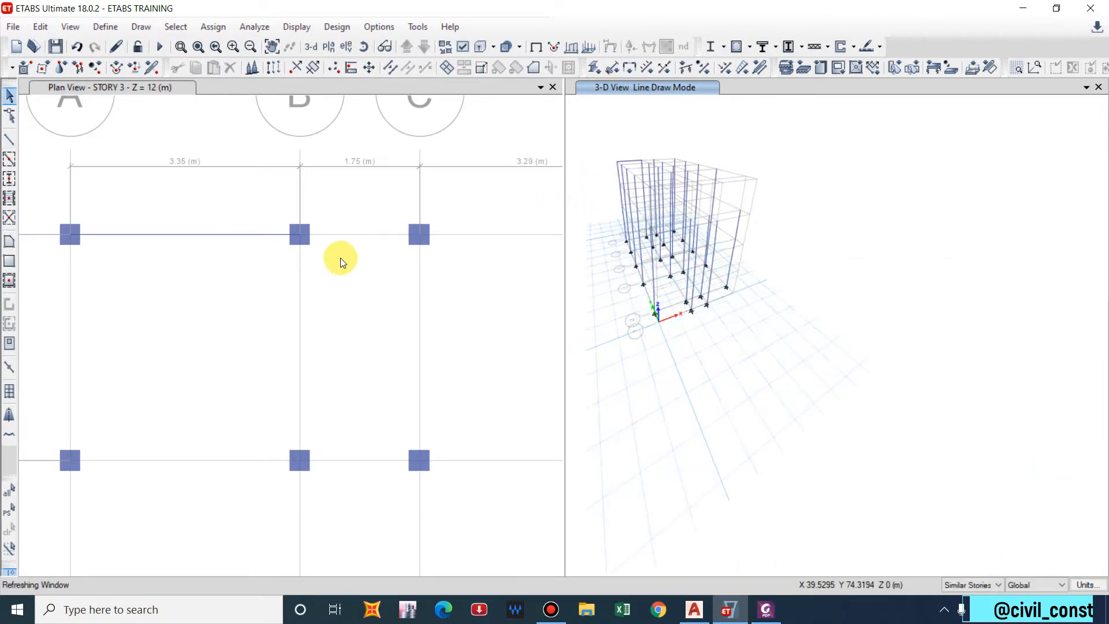
Undo the beam drawn along grid 6 between grids A and B.
click(122, 334)
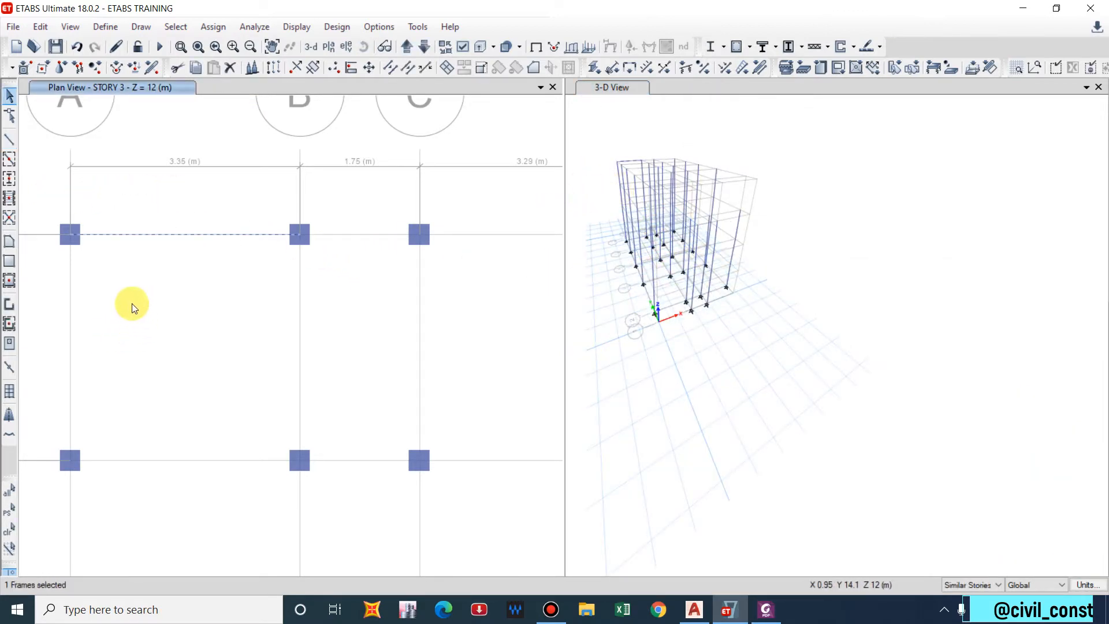
click(77, 46)
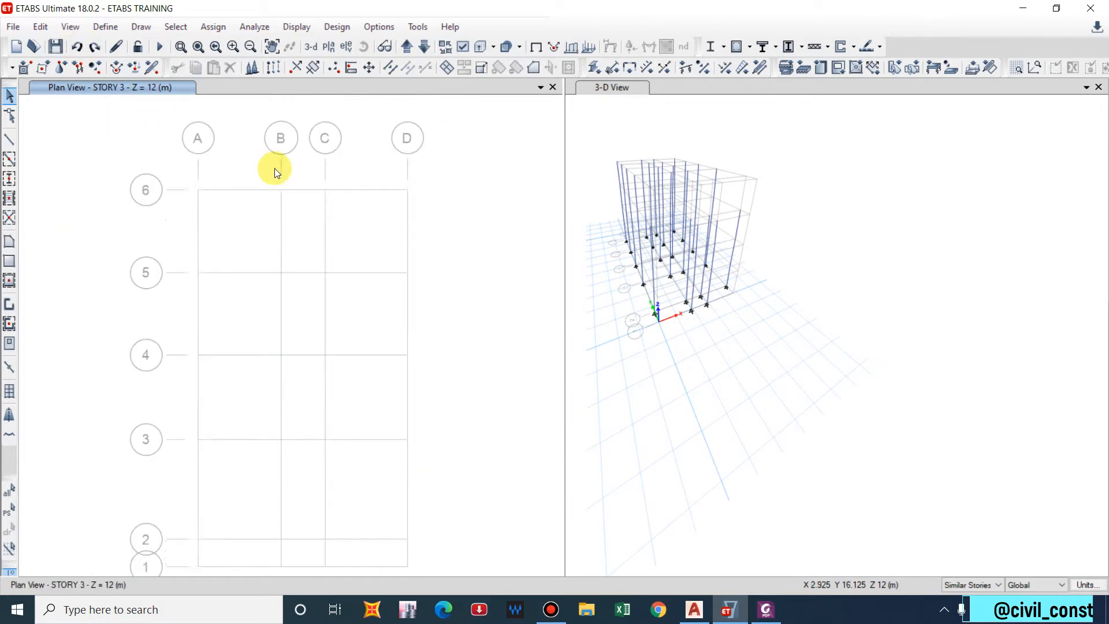
Try Quick Draw Beams on grid 6 between grids A and B with section Column 300*300, and undo the result.
click(9, 158)
scroll(227, 198, up, 3)
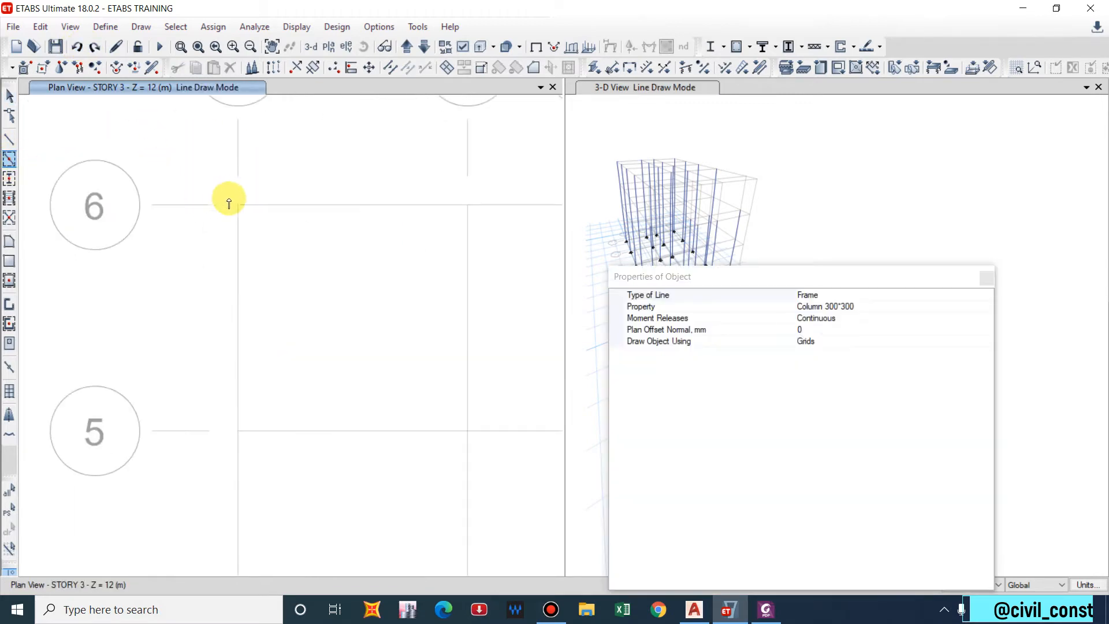
click(310, 206)
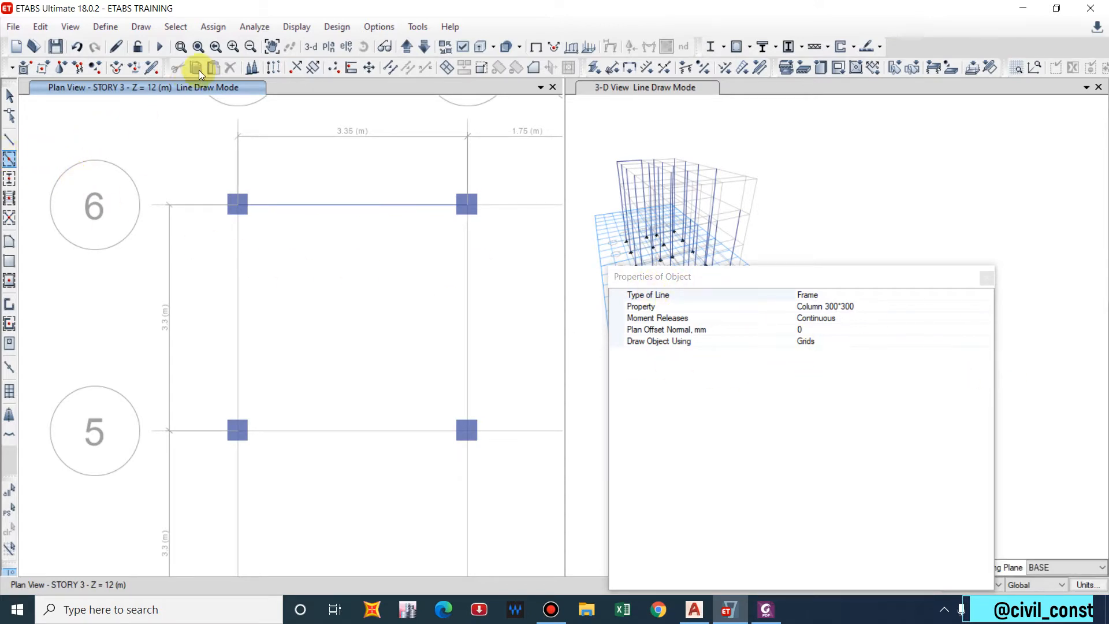
click(79, 52)
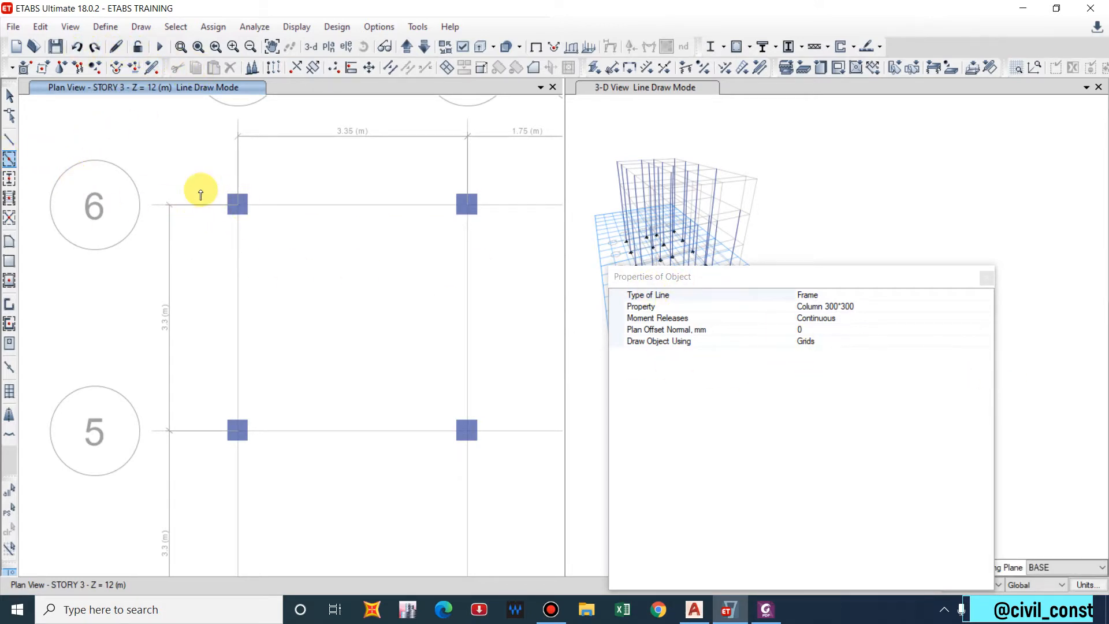
scroll(200, 190, down, 3)
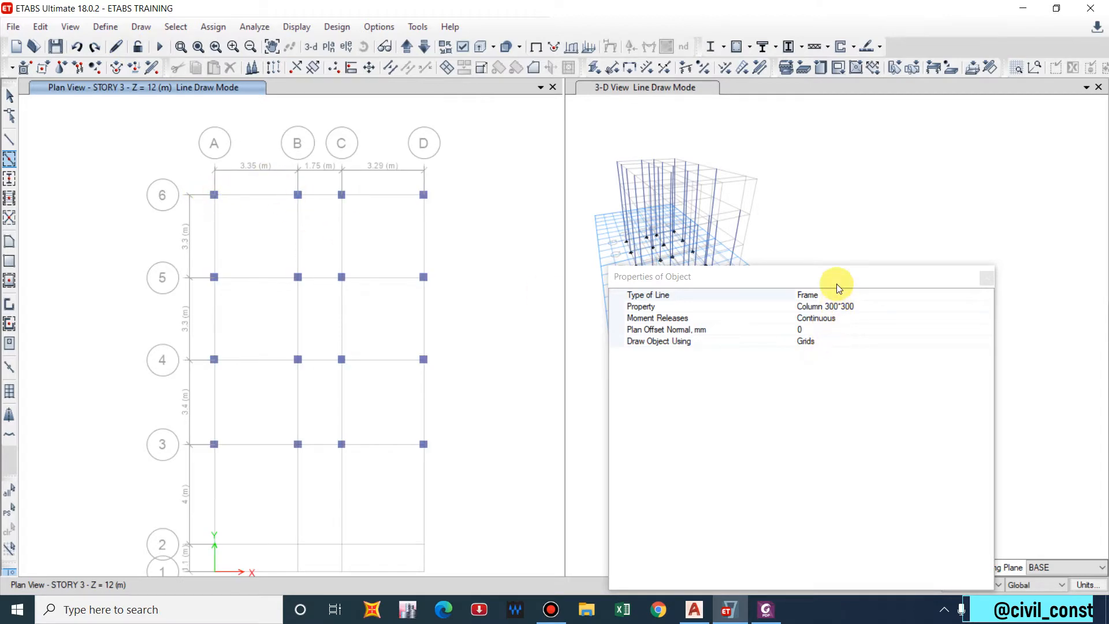
Set the story drawing scope to One Story and the section for quick-drawn beams to beam 230*350.
drag(837, 278, 989, 104)
click(958, 585)
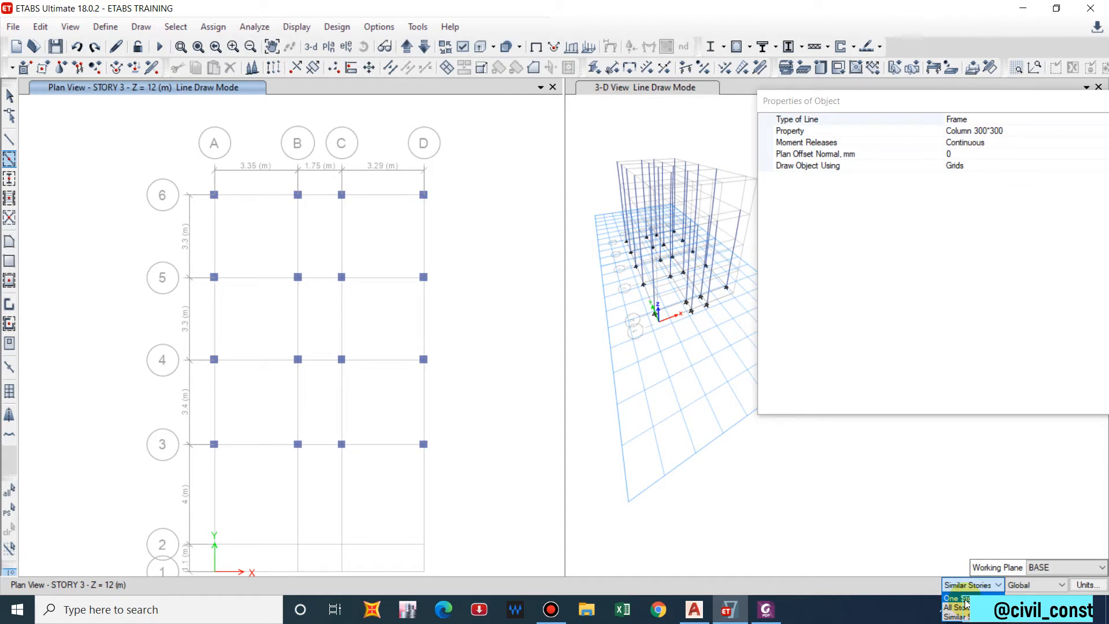
click(960, 599)
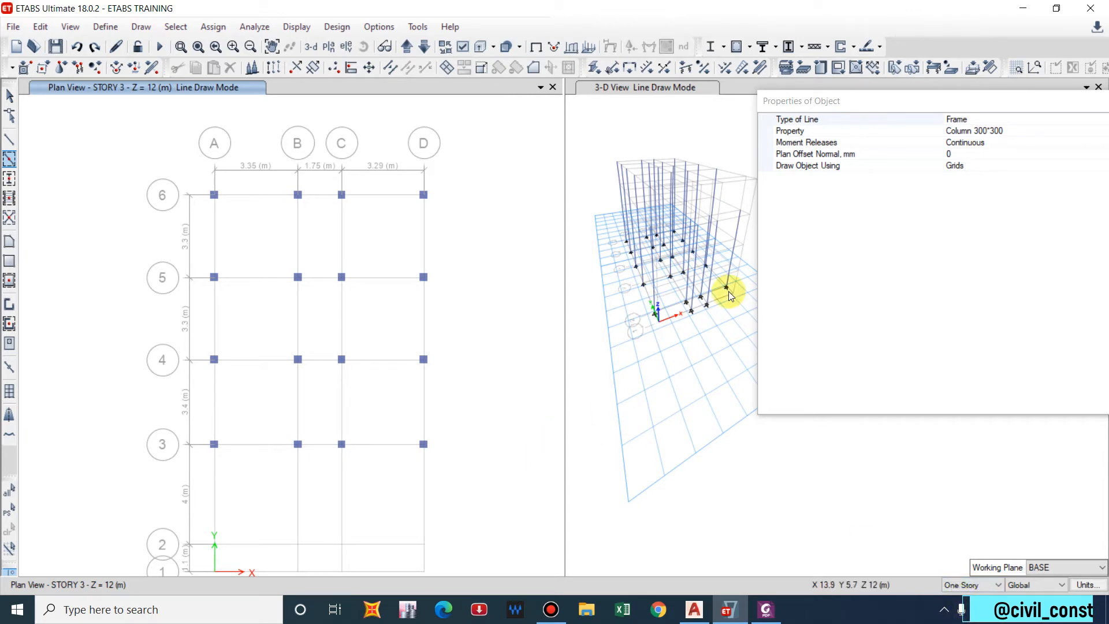
click(981, 132)
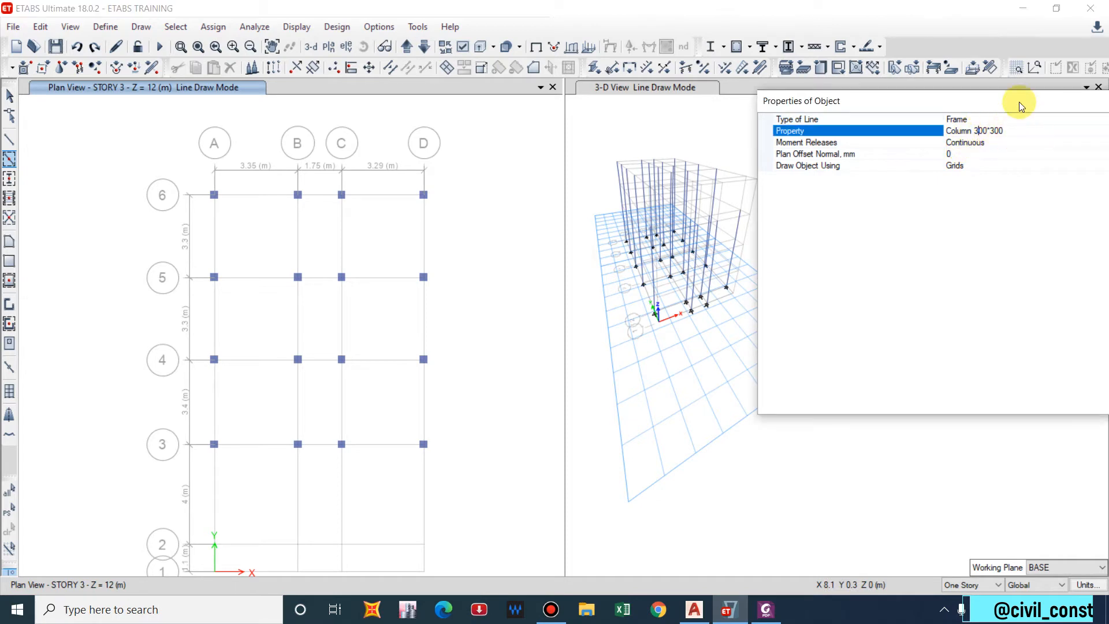
drag(1020, 103, 977, 344)
click(993, 147)
click(849, 177)
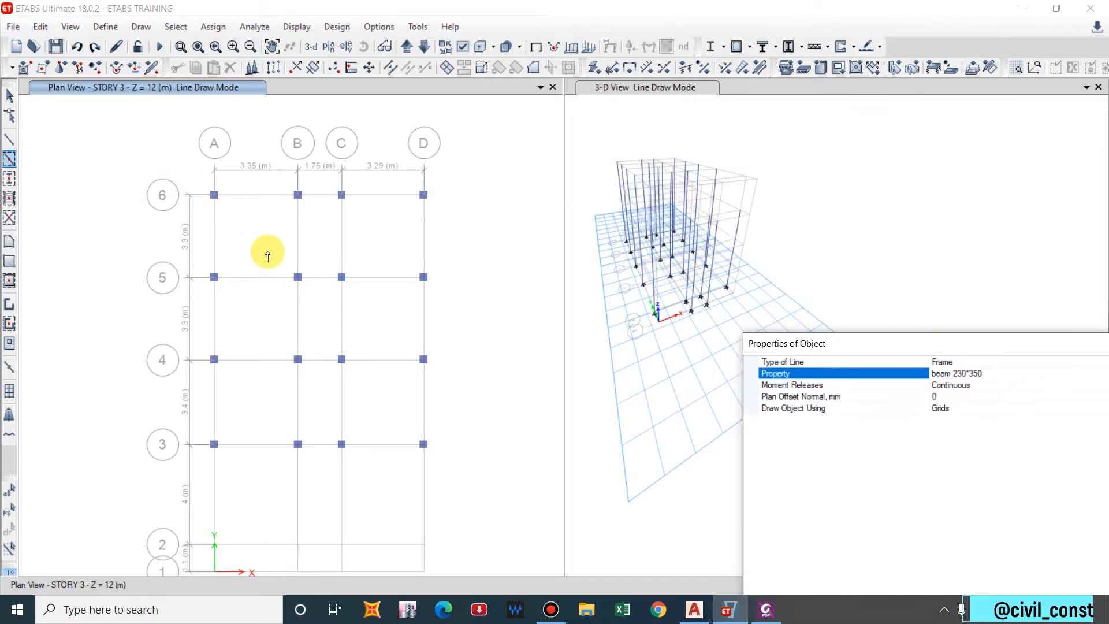
Quick-draw beam 230*350 on STORY 3 along all grid lines between grids A to D and 3 to 6.
middle_drag(265, 250, 216, 198)
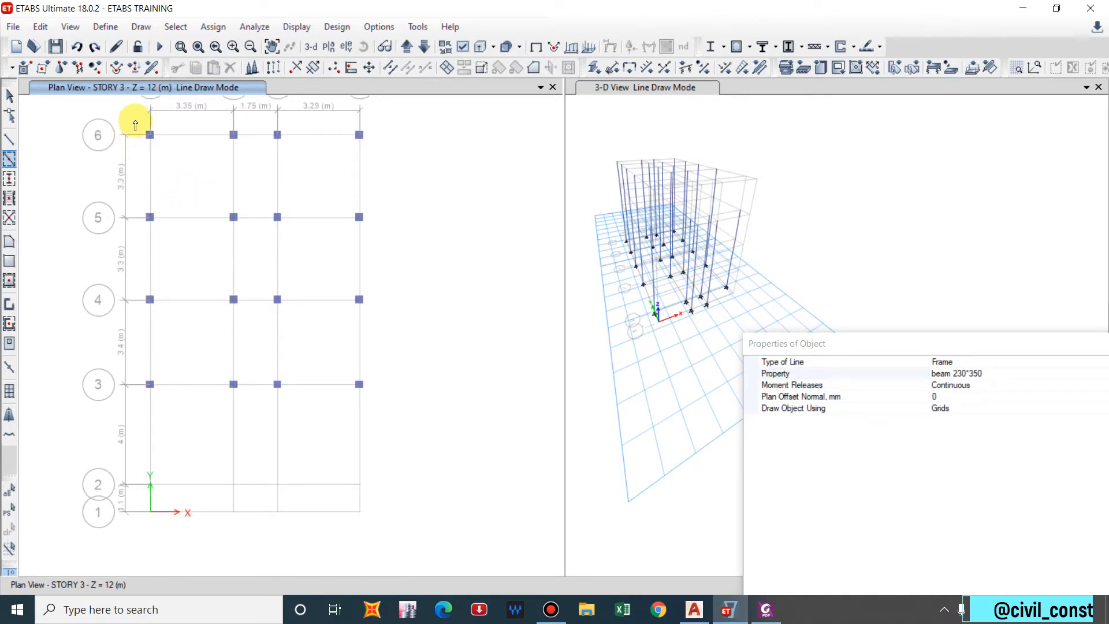
drag(135, 126, 434, 421)
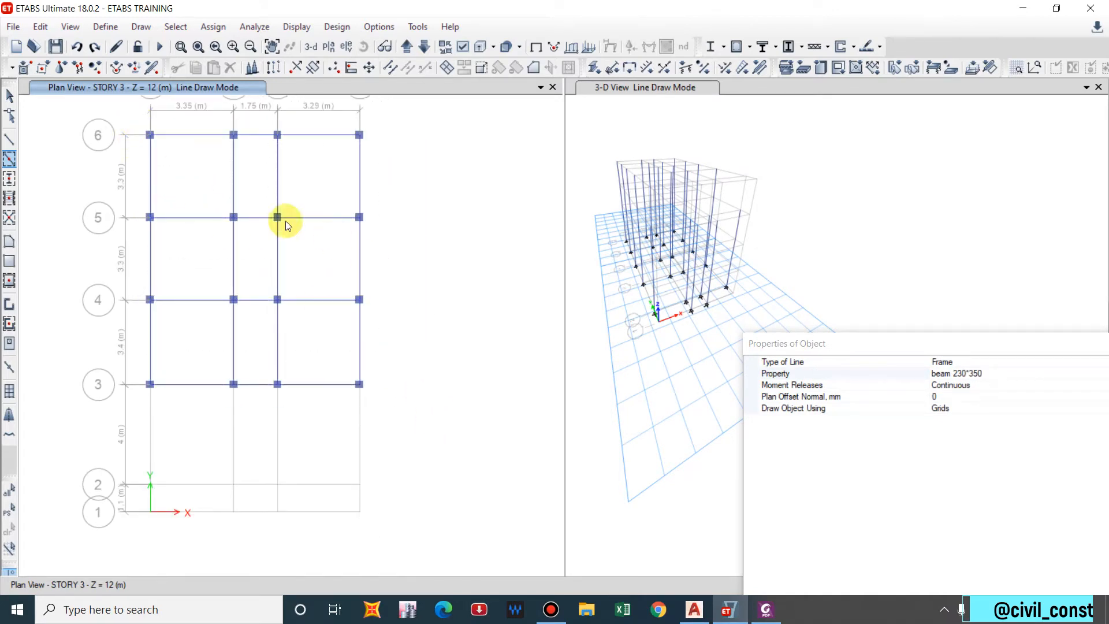
Try quick-drawing beam 230*350 on the BASE plan along the grid lines between grids A to D and 2 to 6.
click(407, 50)
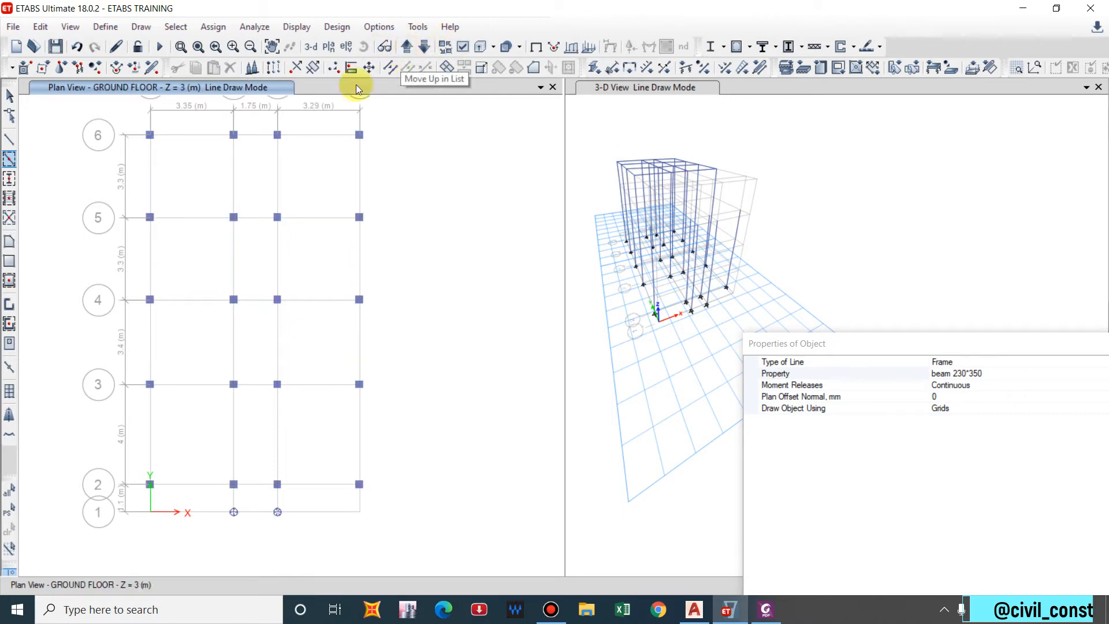
click(424, 46)
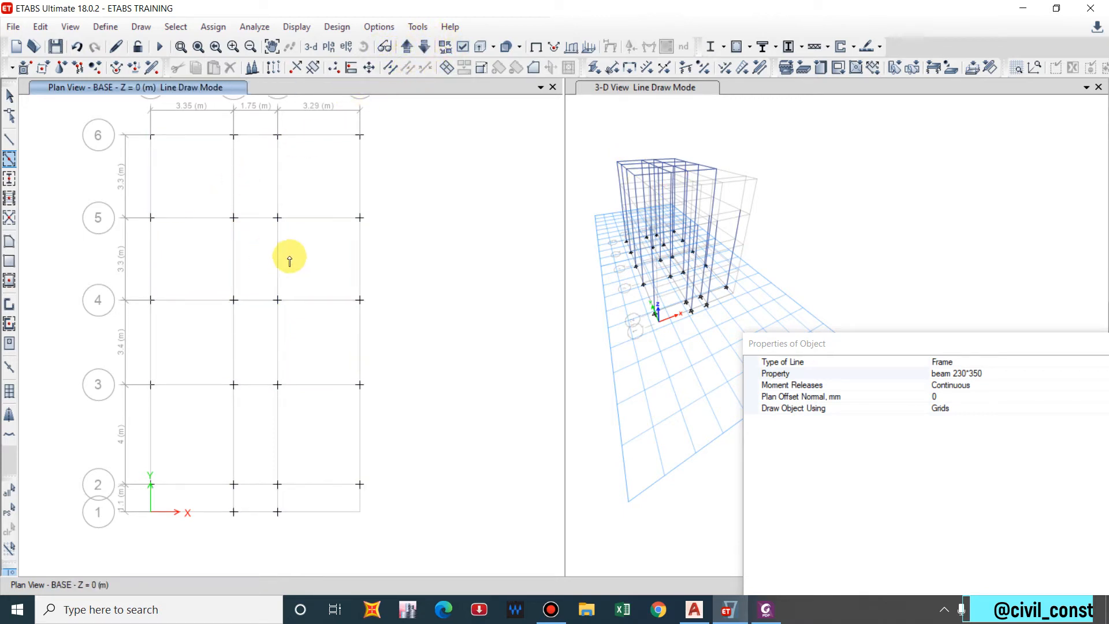
drag(135, 112, 307, 330)
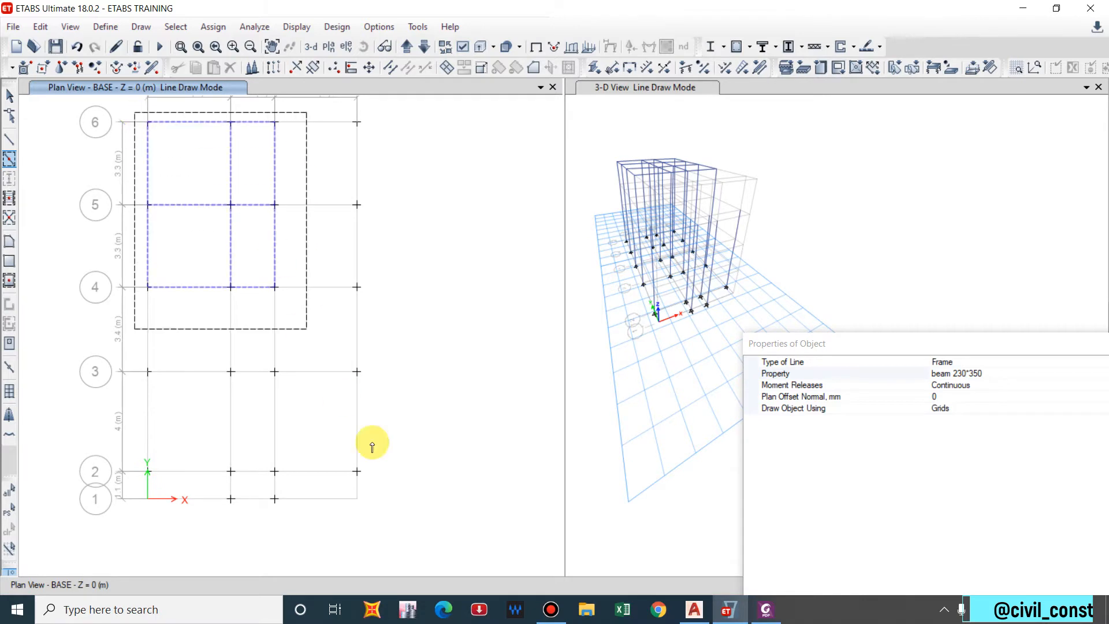
mouse_move(372, 448)
mouse_down()
mouse_move(404, 515)
mouse_move(396, 483)
mouse_up()
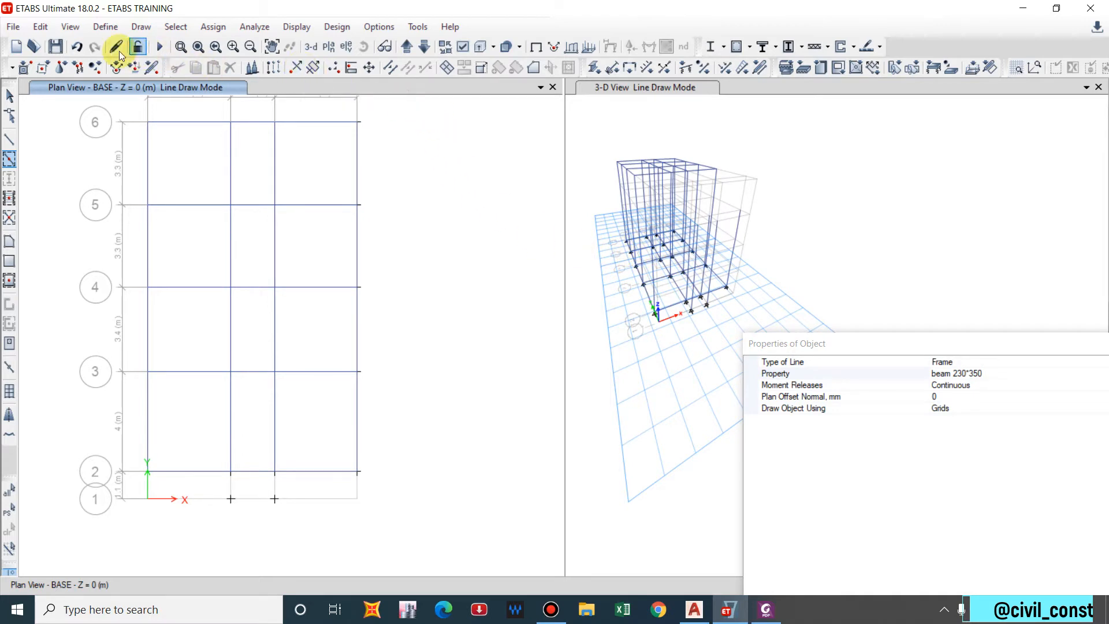
Set the story drawing scope to Similar Stories.
drag(834, 344, 735, 120)
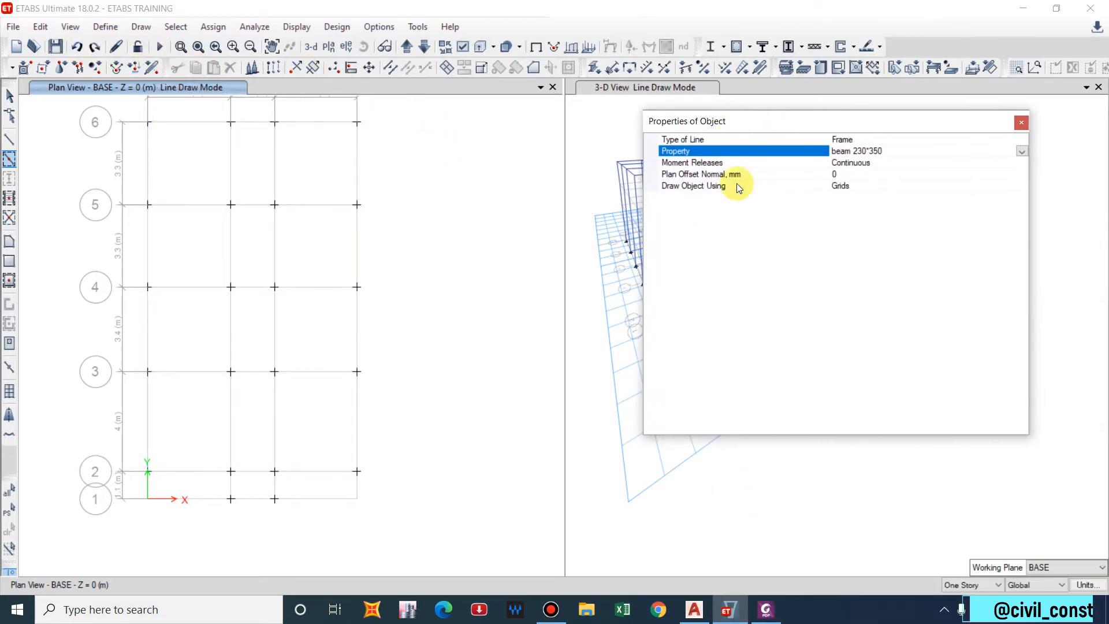
click(991, 583)
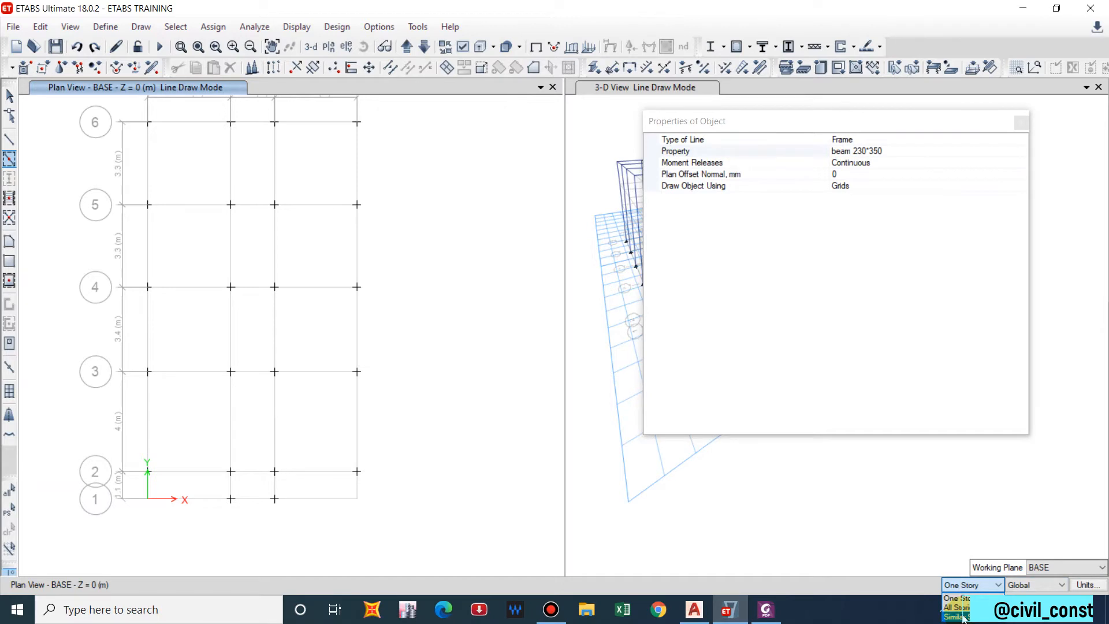
click(966, 614)
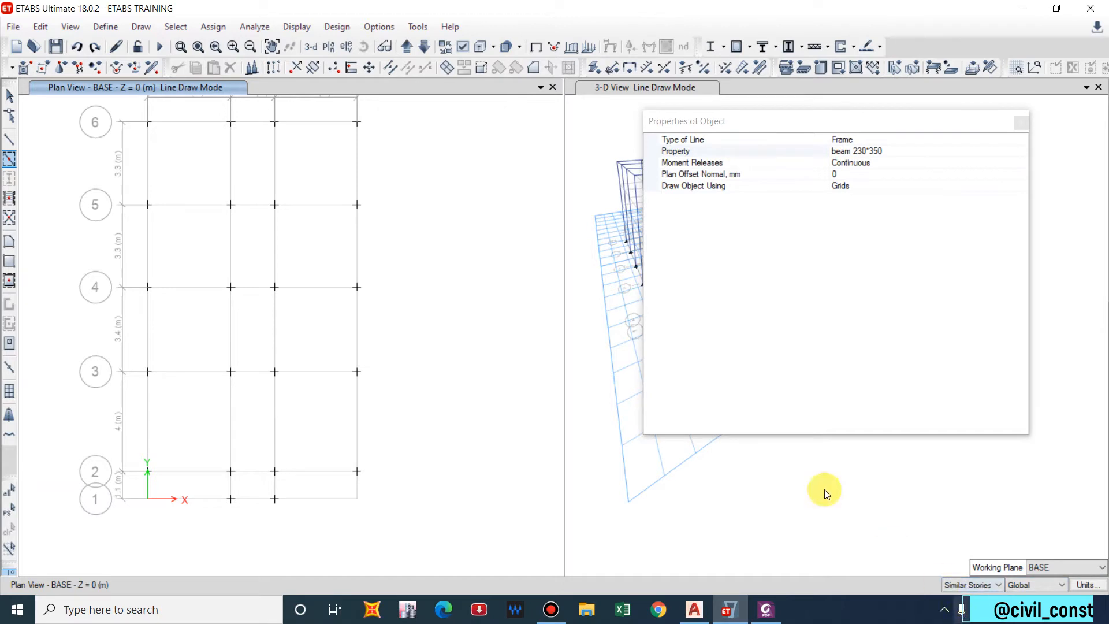
Quick-draw beam 230*350 on the GROUND FLOOR plan across grids A to D and 2 to 6, plus the B-C bay between grids 1 and 2.
click(406, 49)
click(405, 48)
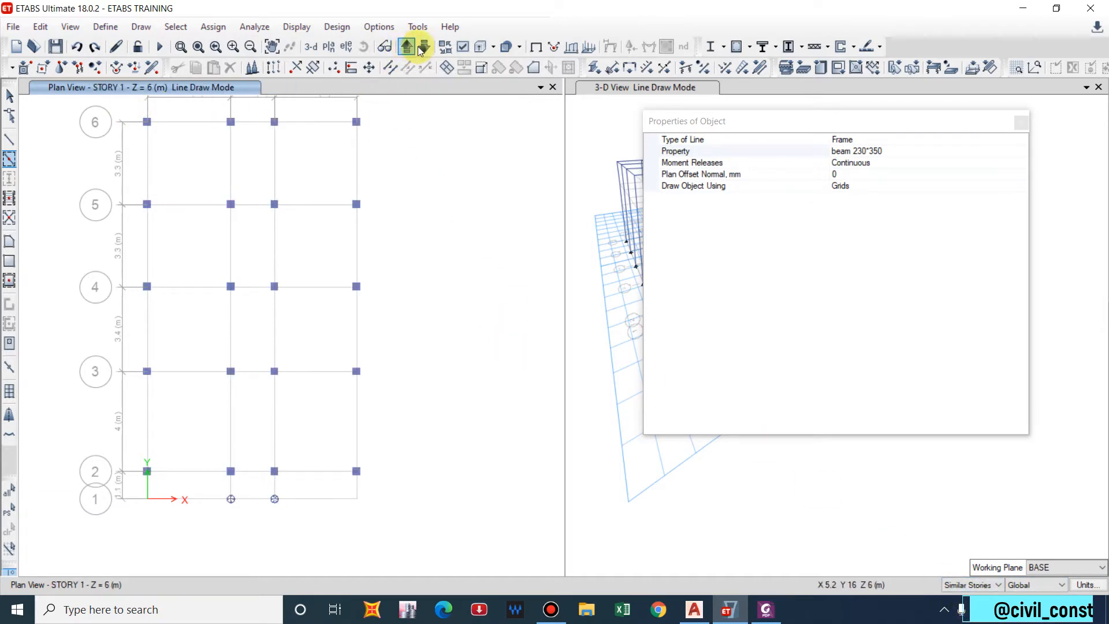
click(424, 49)
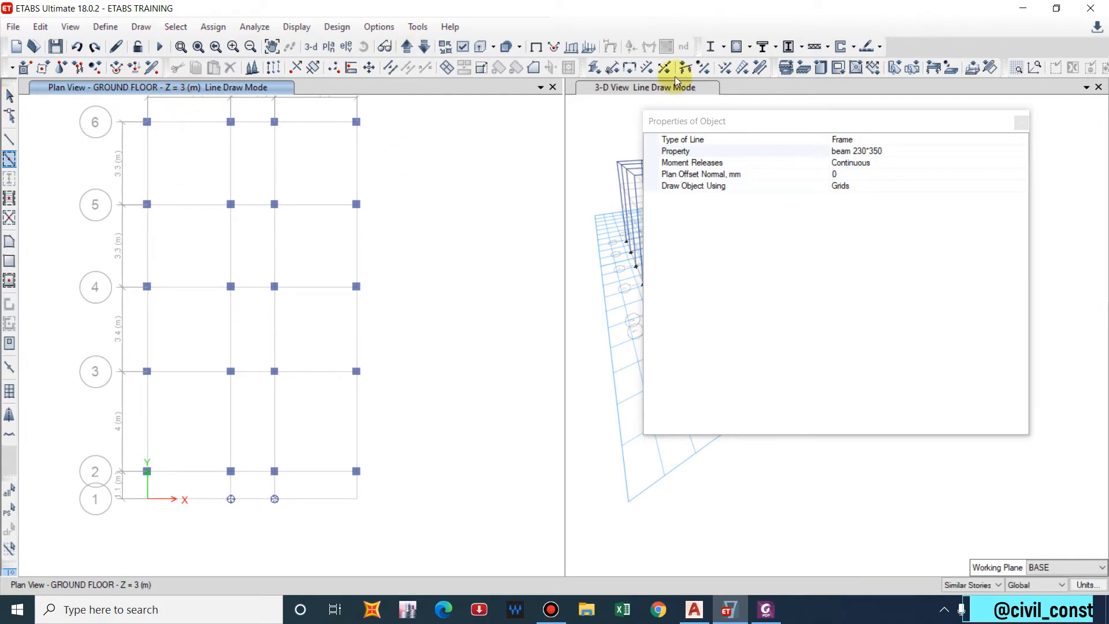
drag(801, 119, 942, 368)
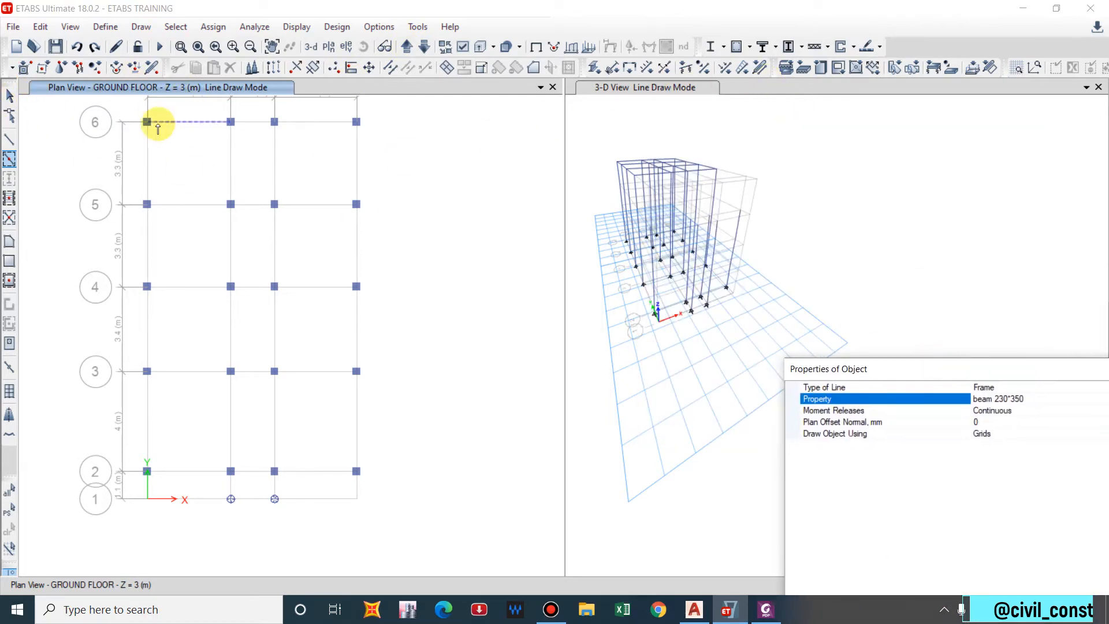
mouse_move(133, 120)
mouse_down()
mouse_move(391, 431)
mouse_move(402, 480)
mouse_up()
mouse_move(208, 449)
mouse_down()
mouse_move(297, 540)
mouse_move(315, 537)
mouse_up()
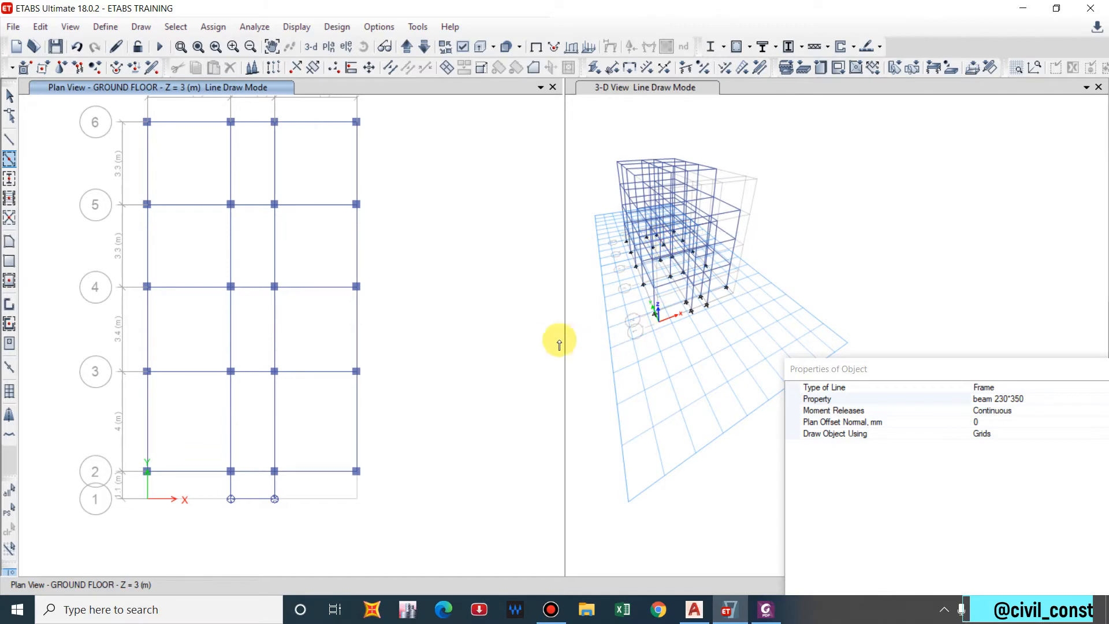
Save the model with the drawn beams.
shift+middle_drag(646, 281, 682, 275)
middle_drag(726, 231, 795, 246)
click(56, 52)
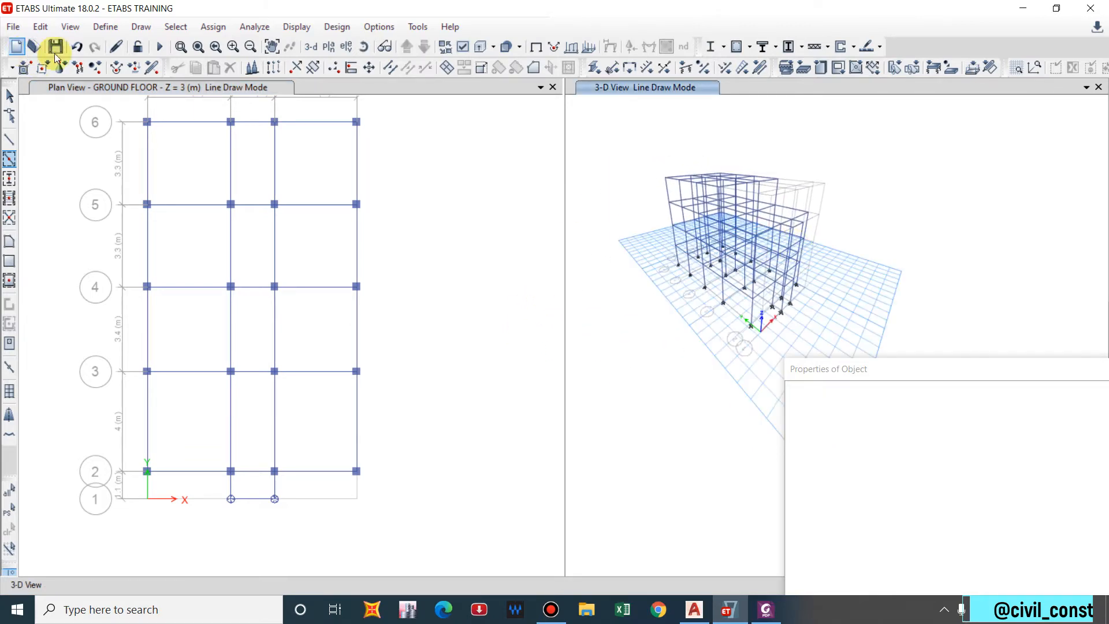
Hide the grid system in the 3-D view.
click(41, 26)
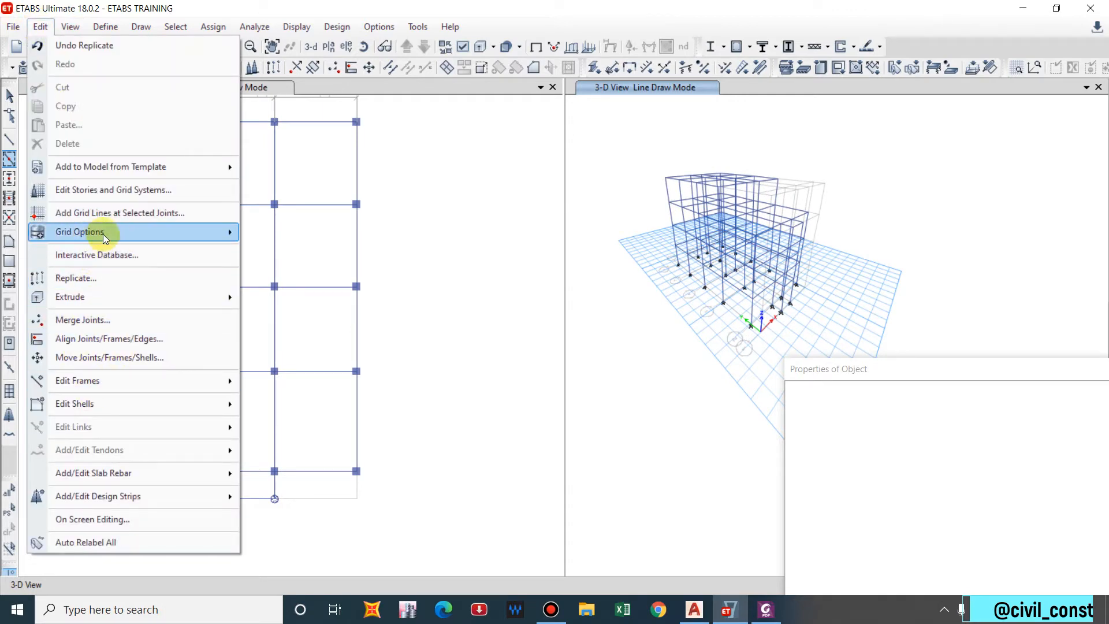
mouse_move(106, 227)
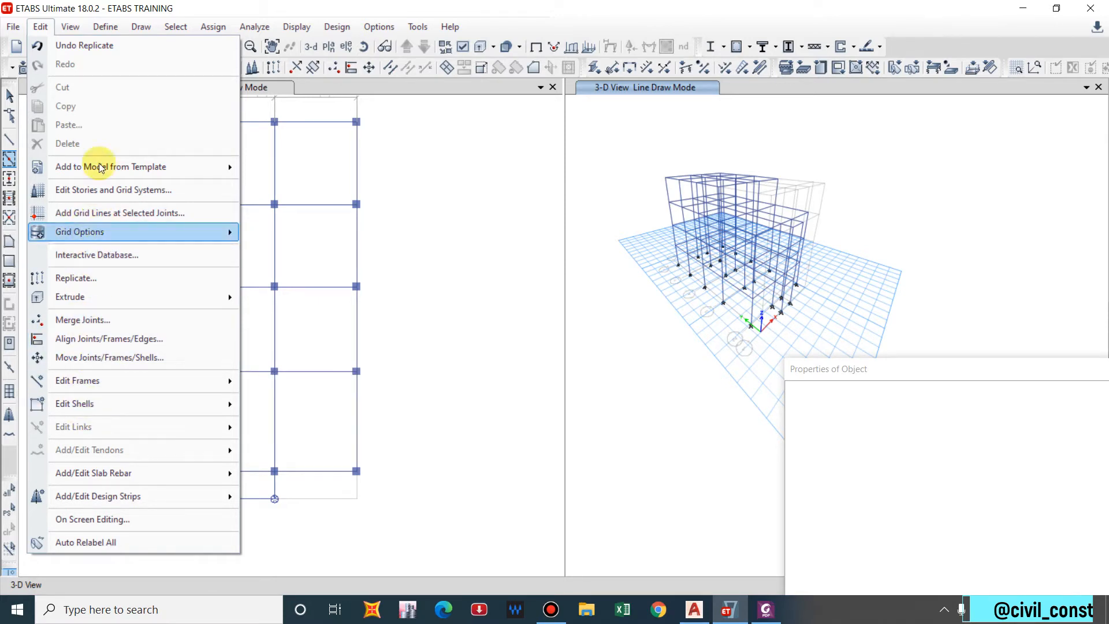
click(75, 30)
click(74, 30)
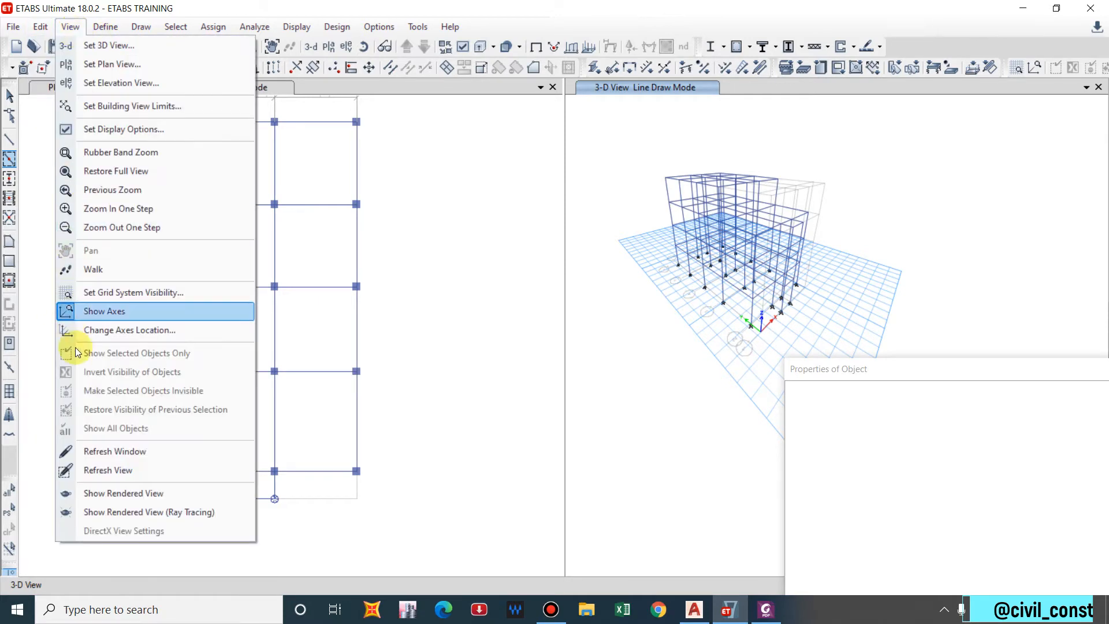
click(103, 297)
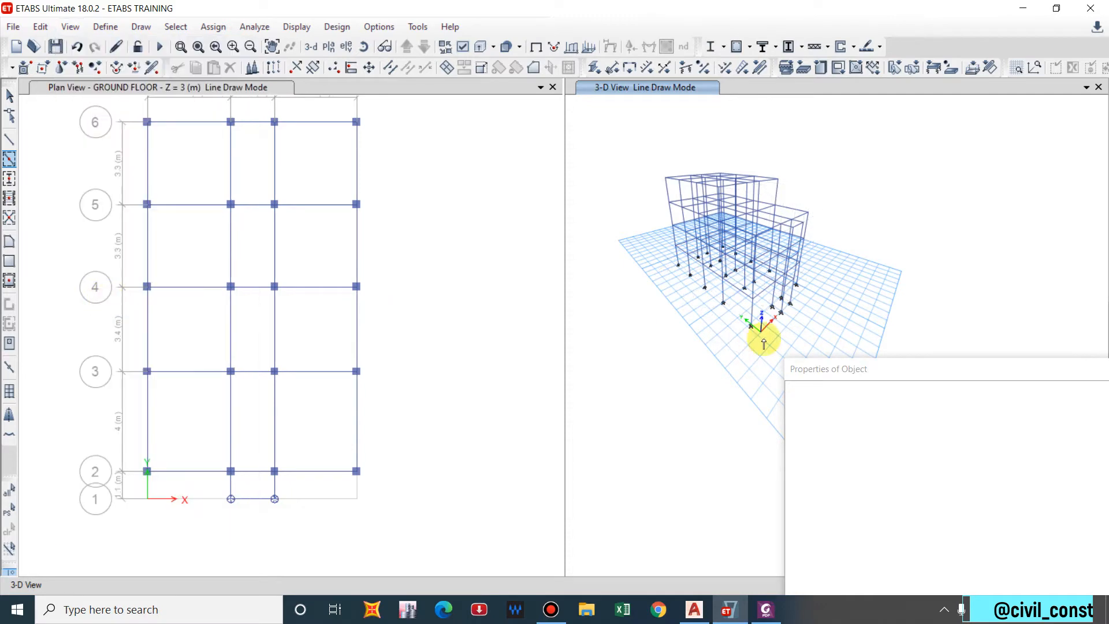
Close the Properties of Object window and leave beam drawing mode.
scroll(767, 253, up, 6)
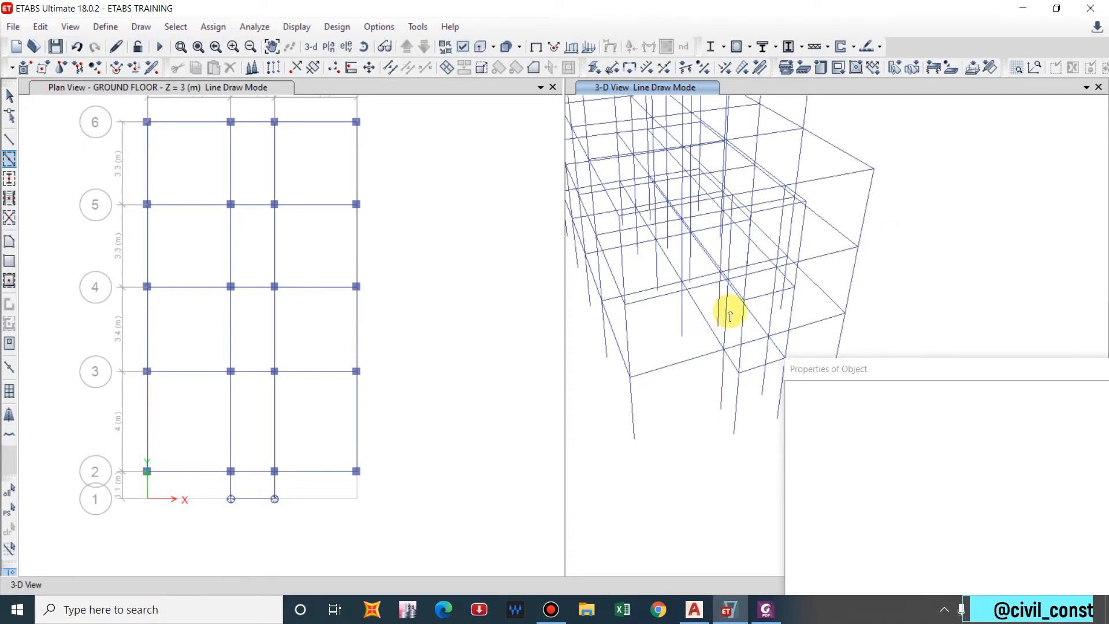
scroll(778, 283, down, 7)
shift+middle_drag(865, 270, 804, 272)
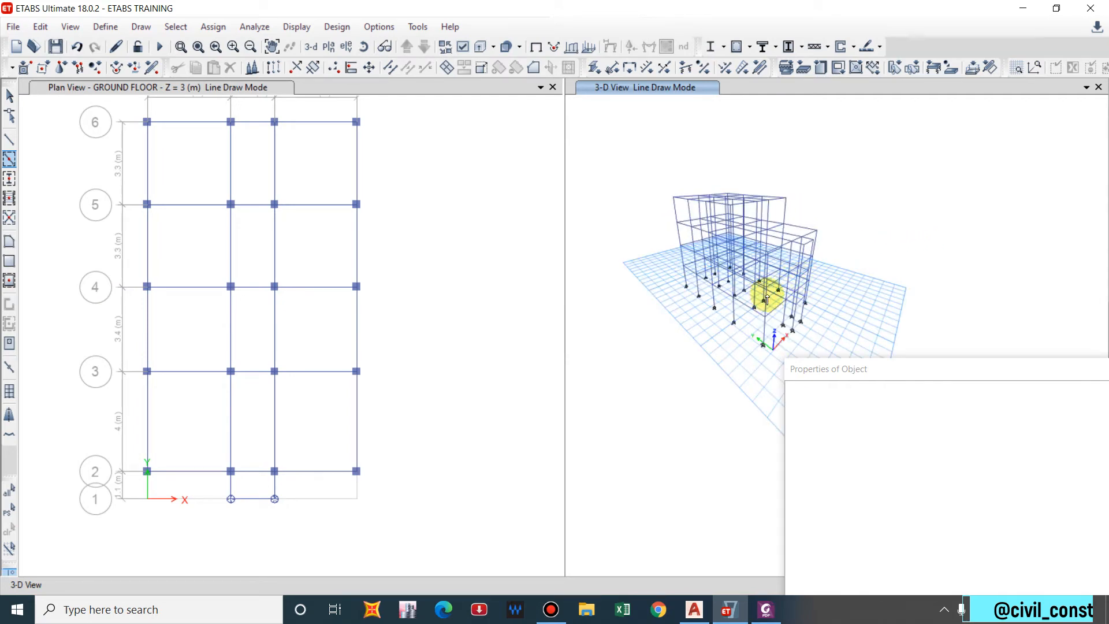
scroll(761, 300, up, 5)
scroll(763, 311, down, 5)
drag(903, 369, 713, 307)
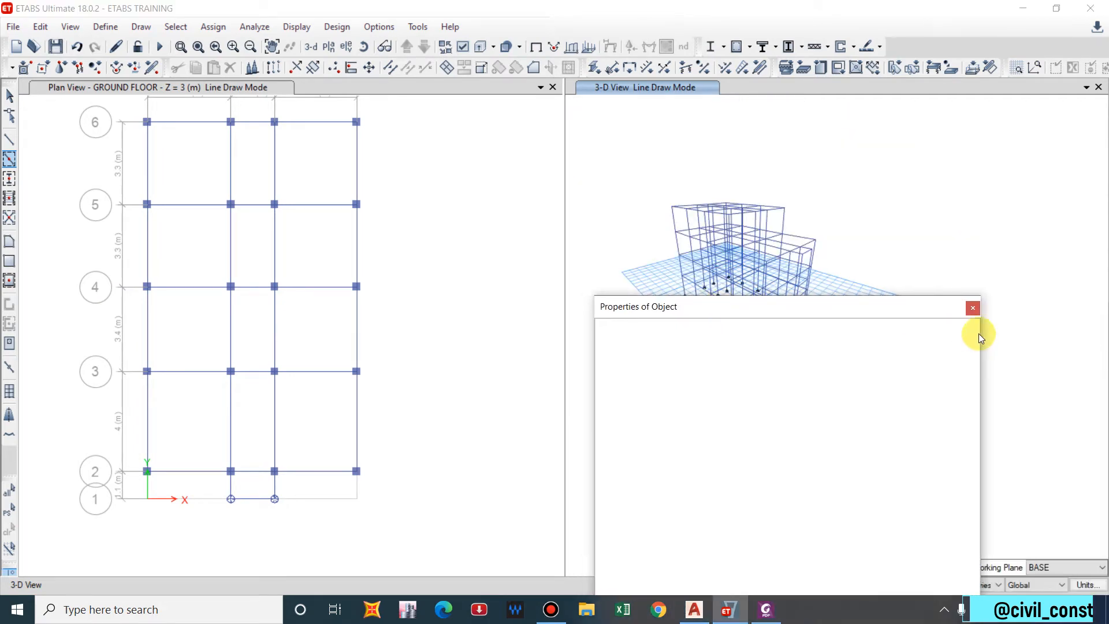
click(974, 309)
scroll(787, 302, up, 3)
scroll(838, 347, down, 3)
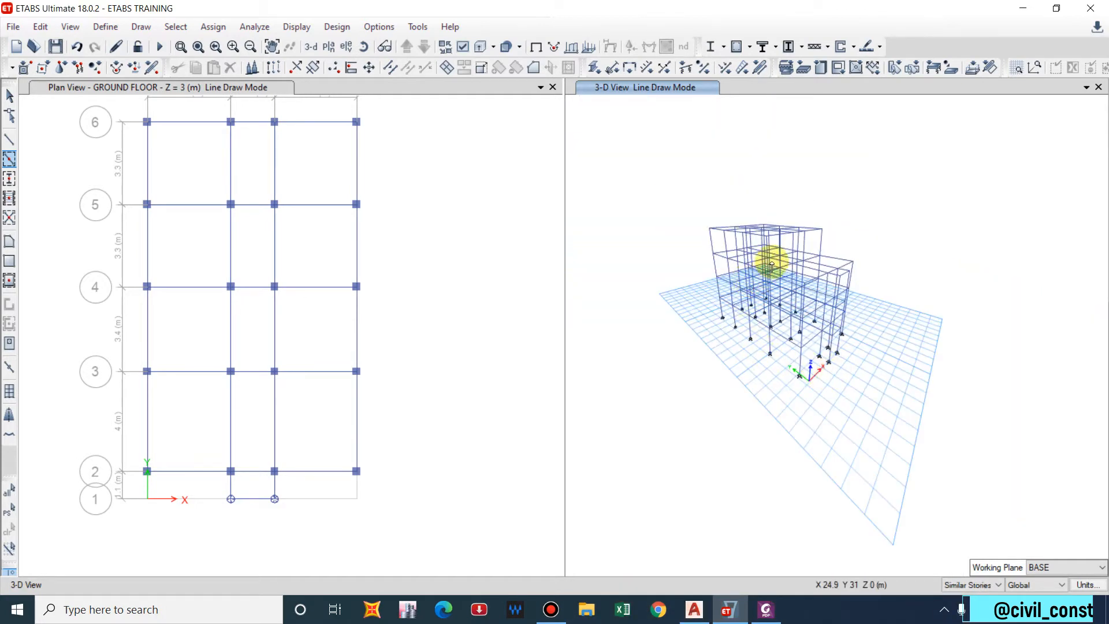
key(Escape)
Show the BASE plan and select all joints at the column bases.
shift+middle_drag(856, 416, 812, 360)
scroll(803, 347, up, 5)
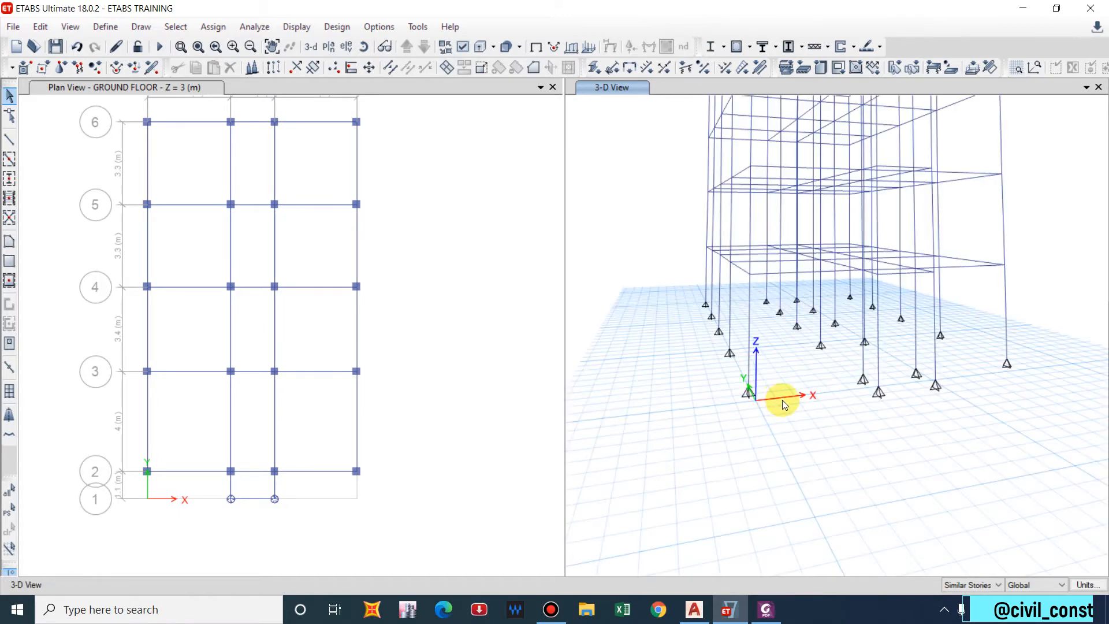
shift+middle_drag(928, 442, 907, 419)
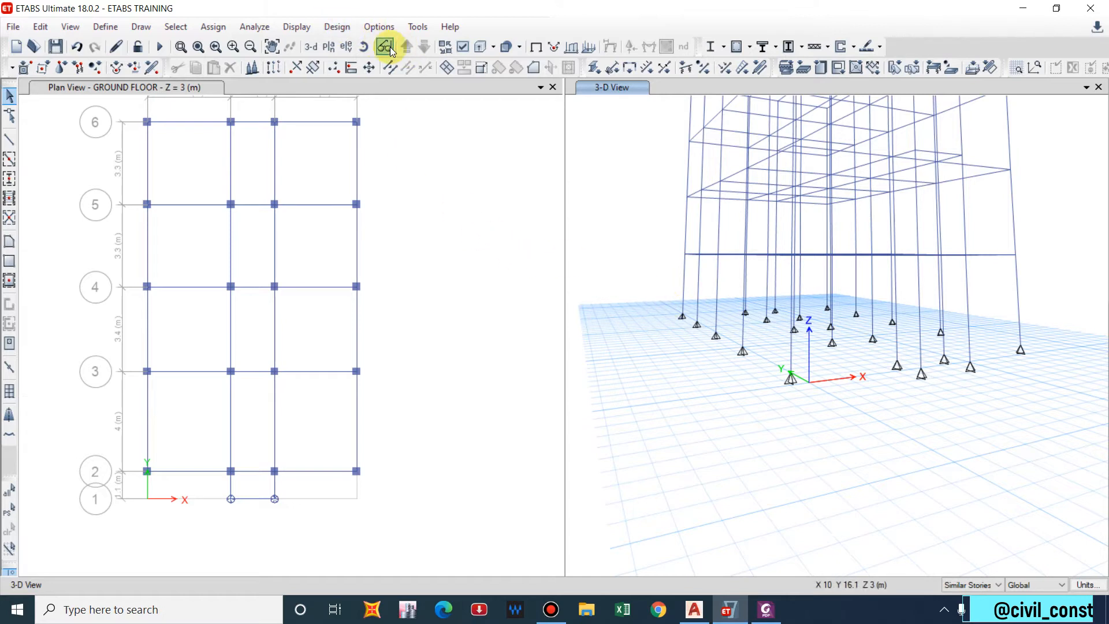
click(328, 87)
click(424, 46)
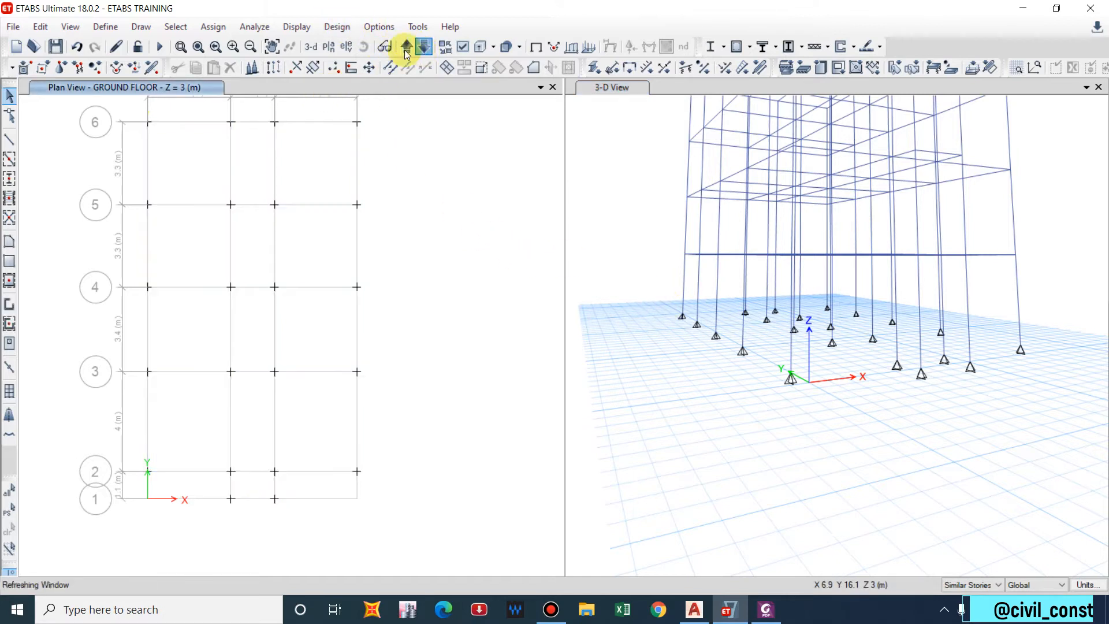
drag(126, 103, 390, 514)
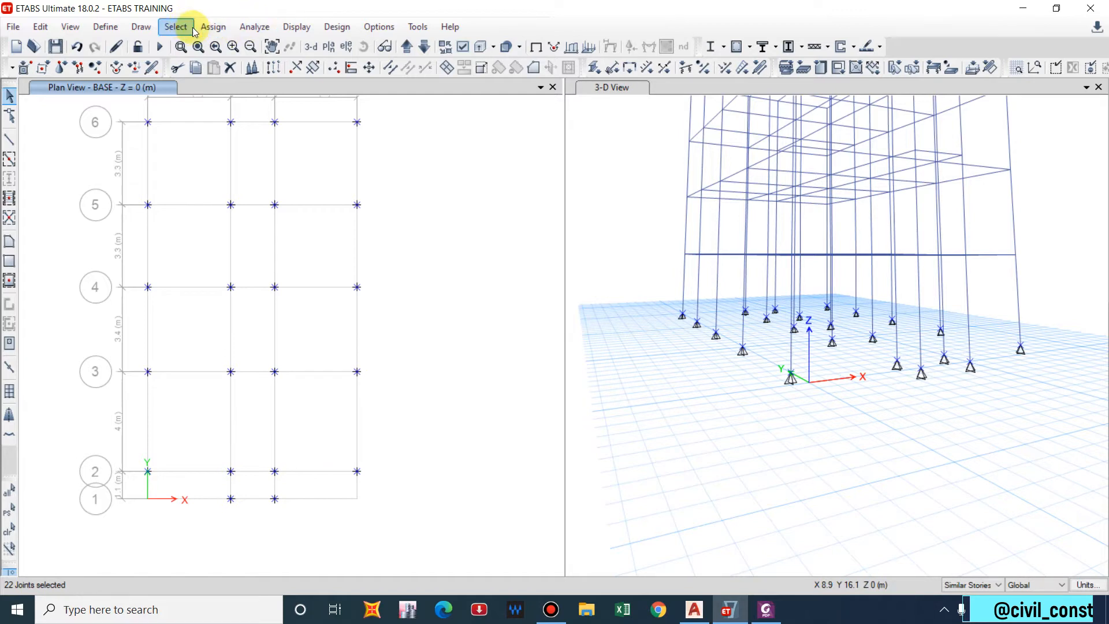
Assign fixed restraints to the selected base joints, restraining translation and rotation in X, Y and Z.
click(213, 27)
mouse_move(226, 45)
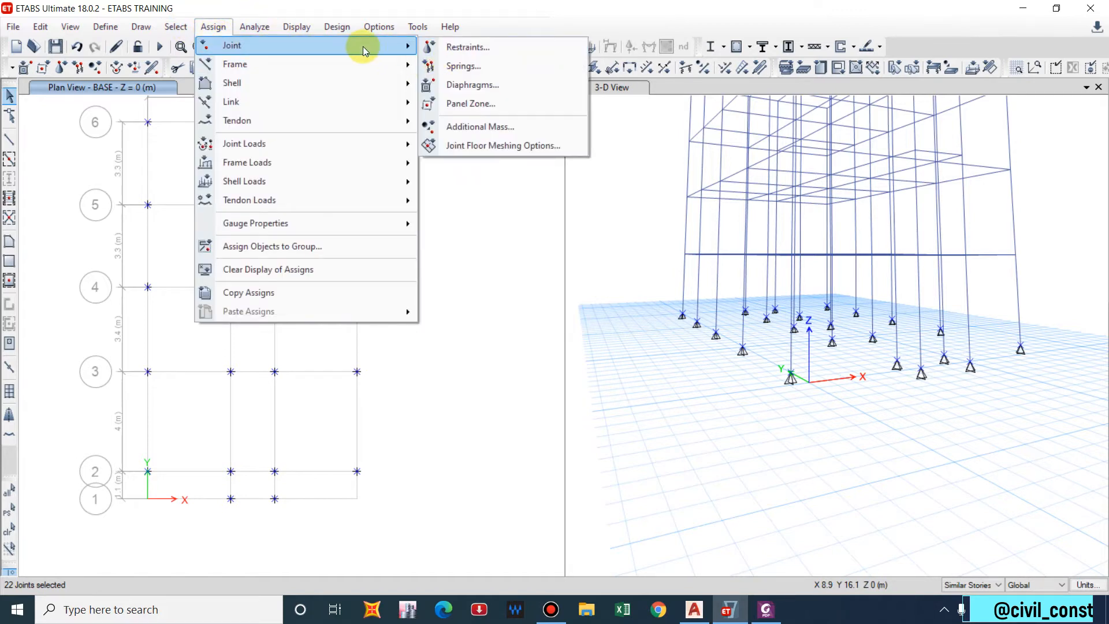
click(467, 48)
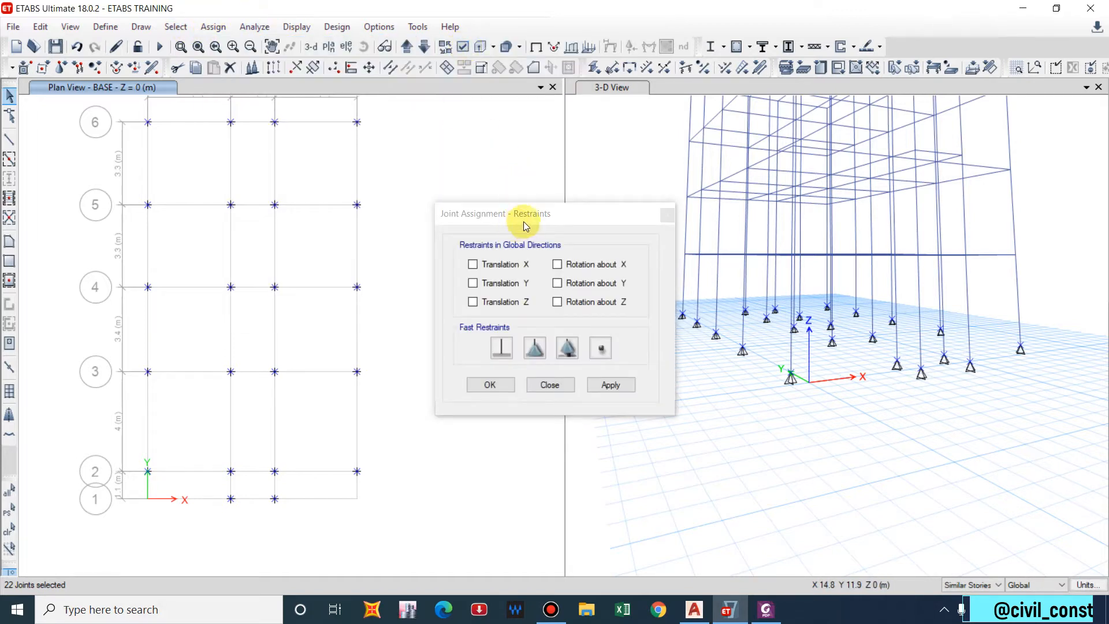
drag(528, 214, 566, 184)
click(541, 316)
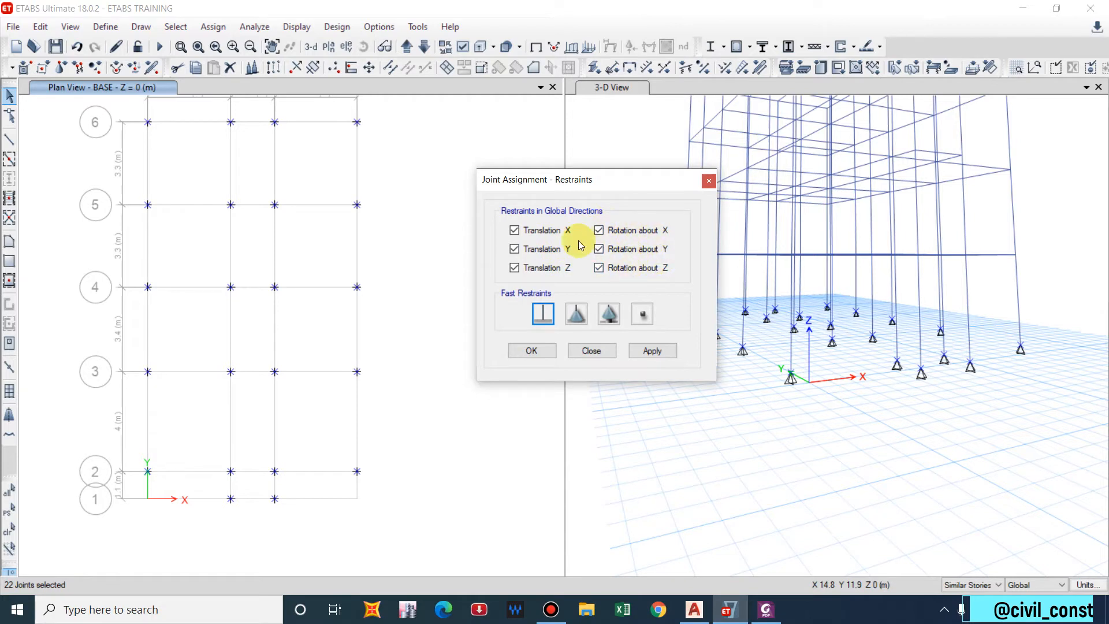
click(651, 351)
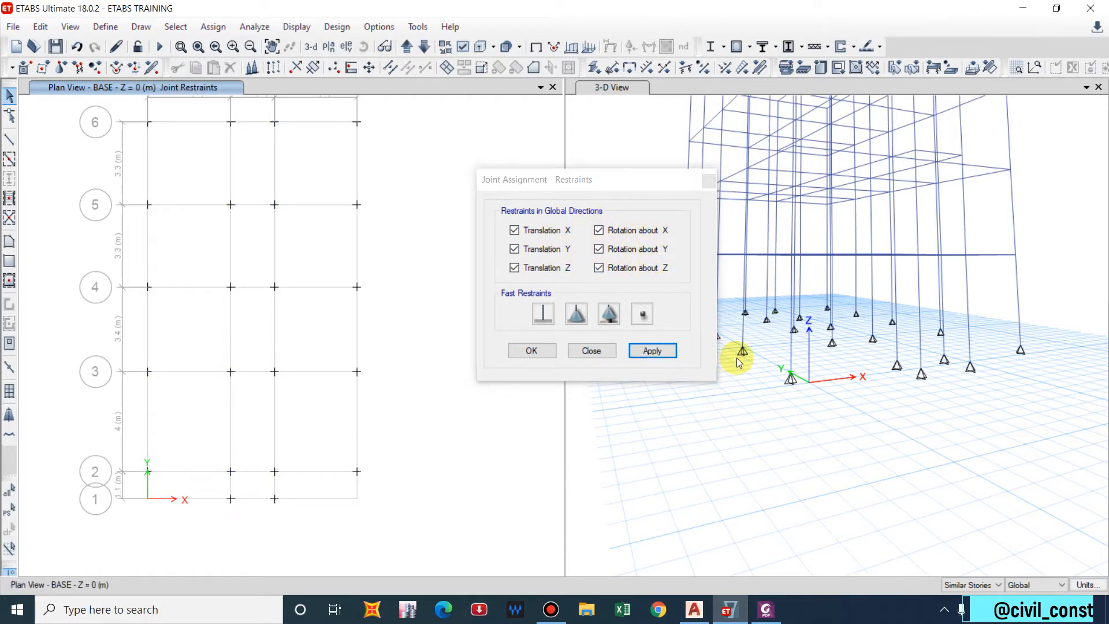
click(622, 111)
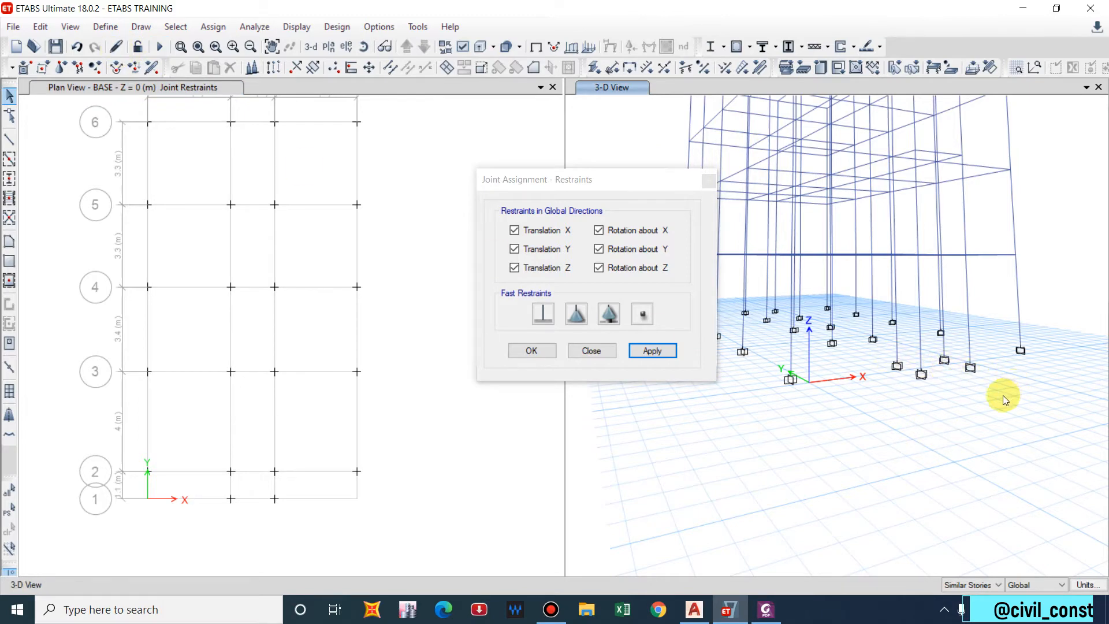
shift+middle_drag(1003, 395, 1013, 393)
shift+middle_drag(897, 376, 901, 383)
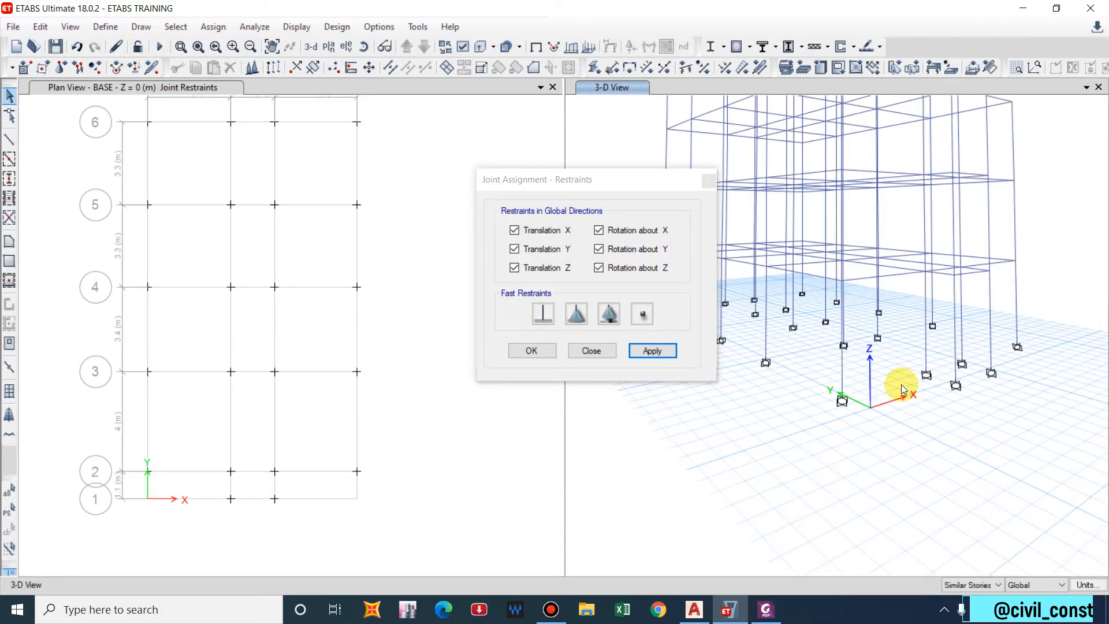
click(714, 180)
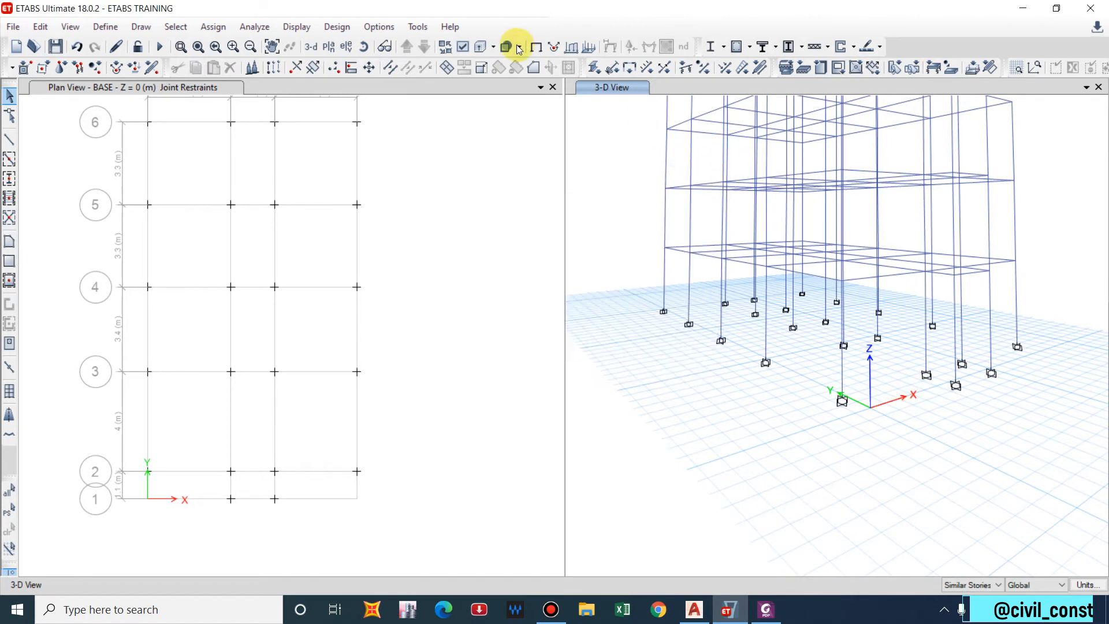
click(474, 50)
scroll(797, 234, down, 3)
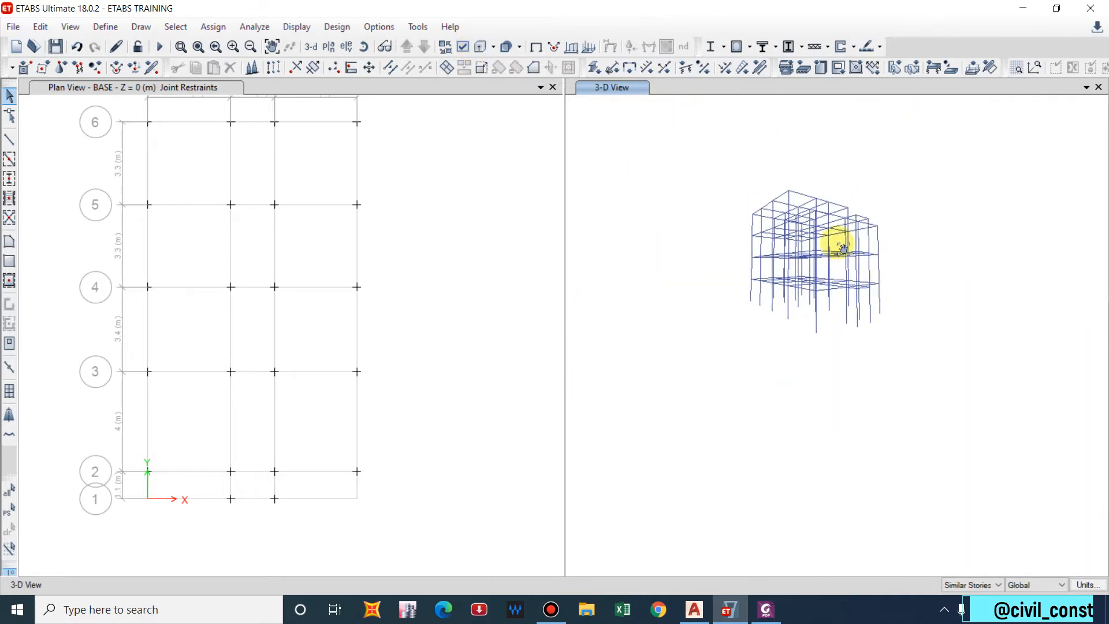
scroll(843, 248, up, 5)
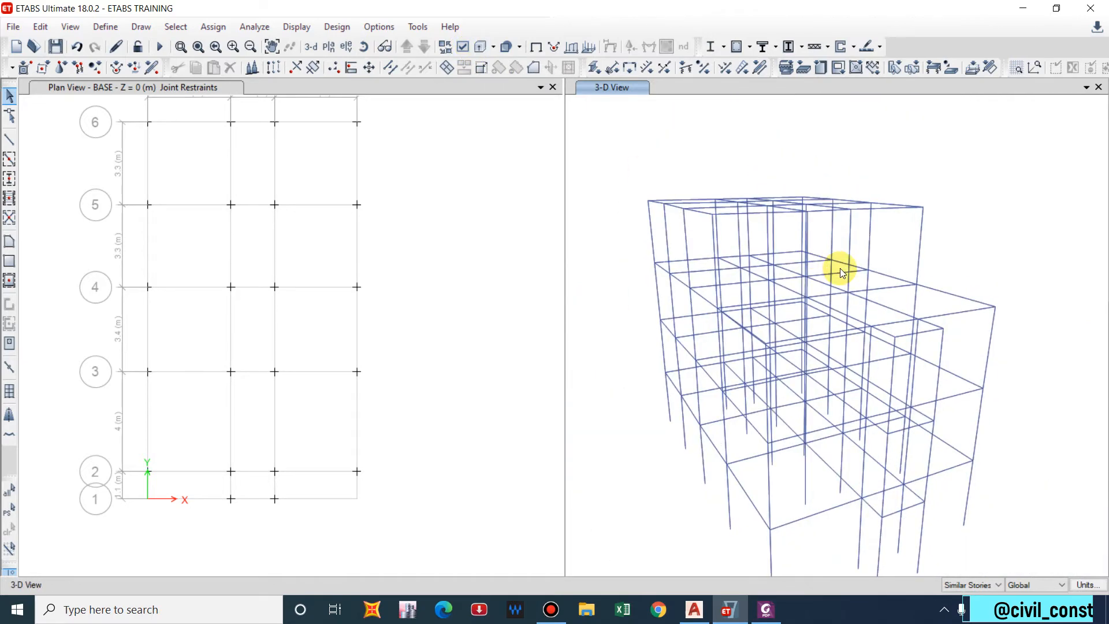
Turn off transparency for the extruded frame members in the 3-D view and inspect the building from several sides.
shift+middle_drag(763, 362, 914, 381)
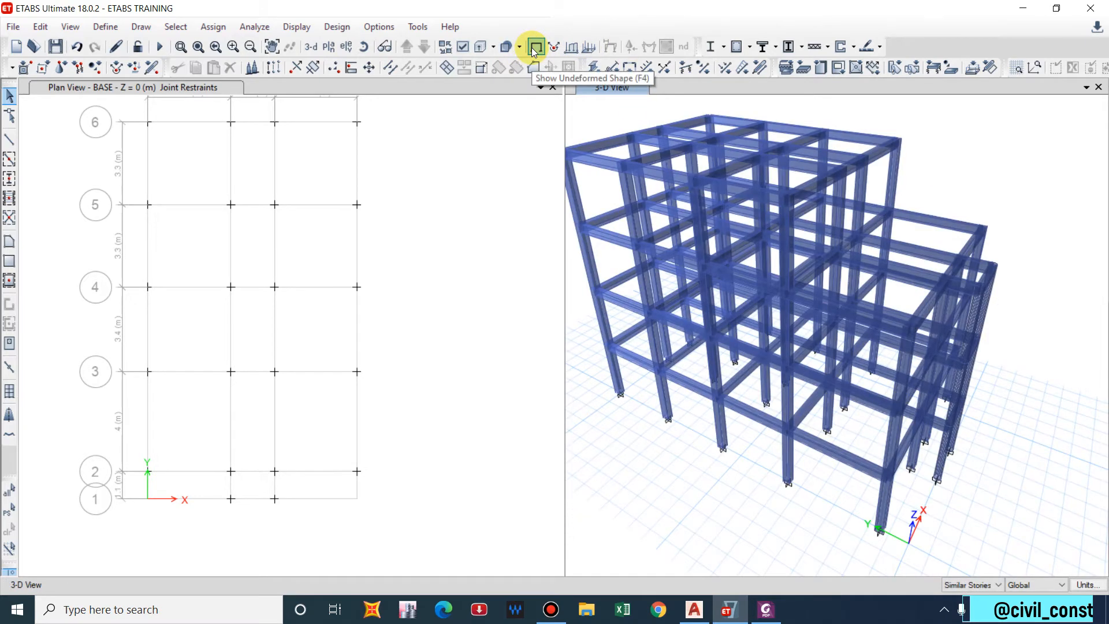
click(515, 51)
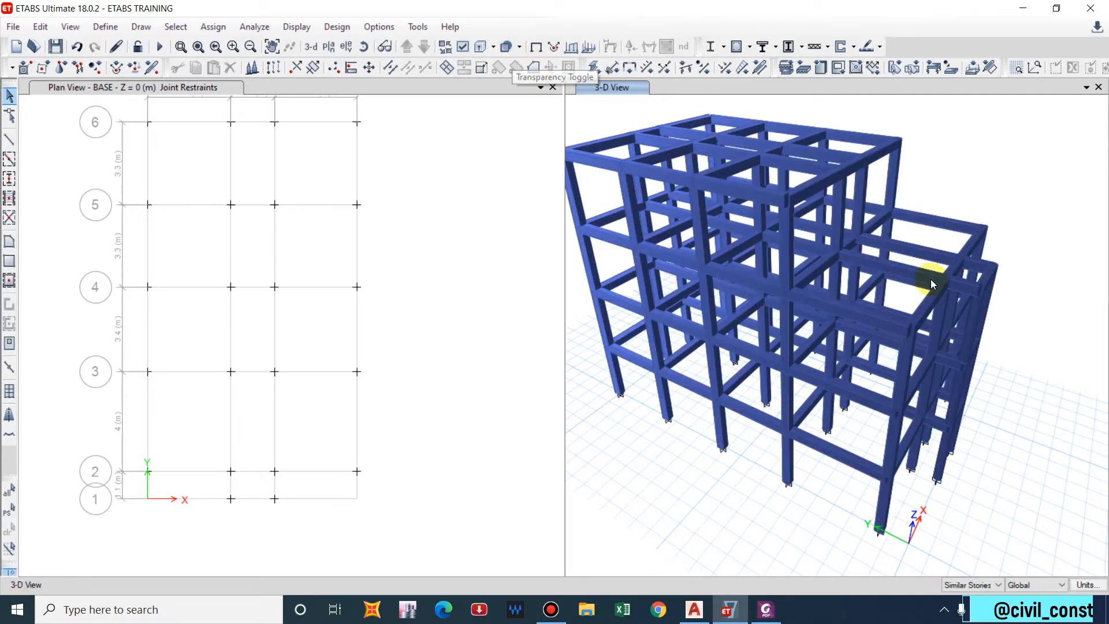
shift+middle_drag(931, 279, 874, 250)
shift+middle_drag(982, 321, 973, 438)
shift+middle_drag(952, 493, 1006, 240)
scroll(1005, 254, up, 4)
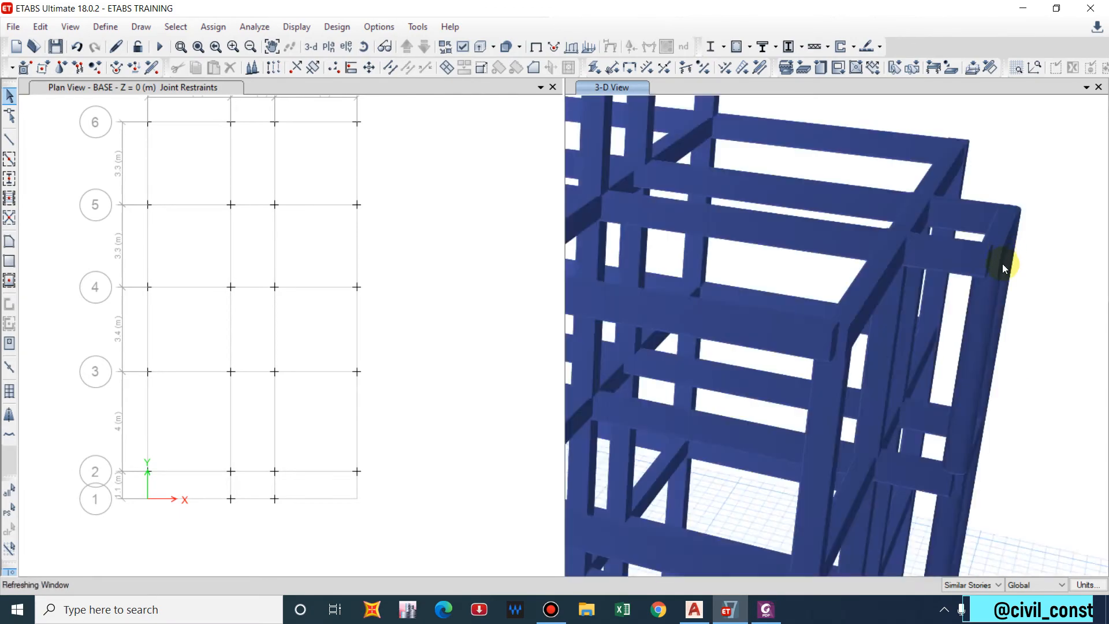
scroll(982, 289, up, 3)
shift+middle_drag(1034, 309, 1049, 342)
scroll(1004, 390, down, 10)
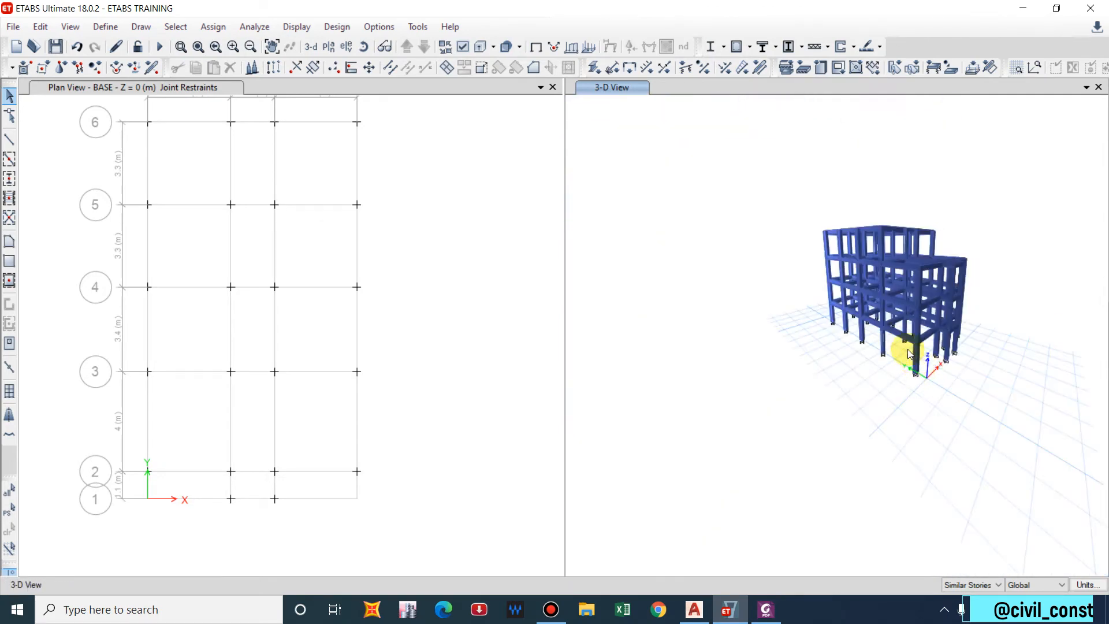
scroll(904, 346, up, 6)
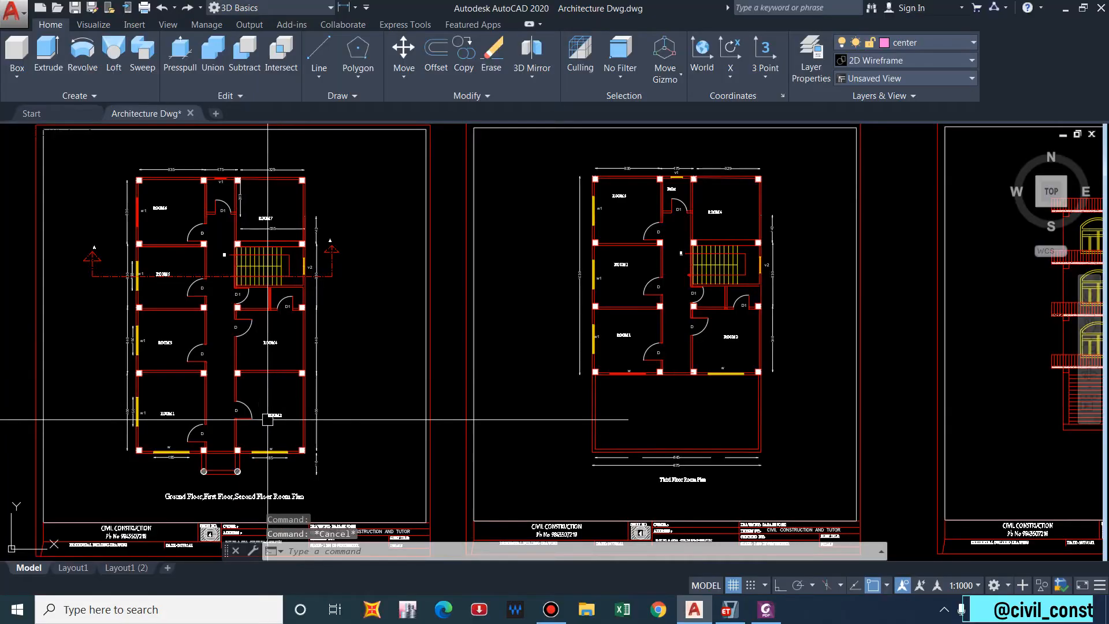
Examine the staircase bay and the toilet walls beside it in the typical floor plan in AutoCAD.
scroll(272, 315, up, 3)
scroll(370, 245, down, 3)
scroll(373, 240, up, 3)
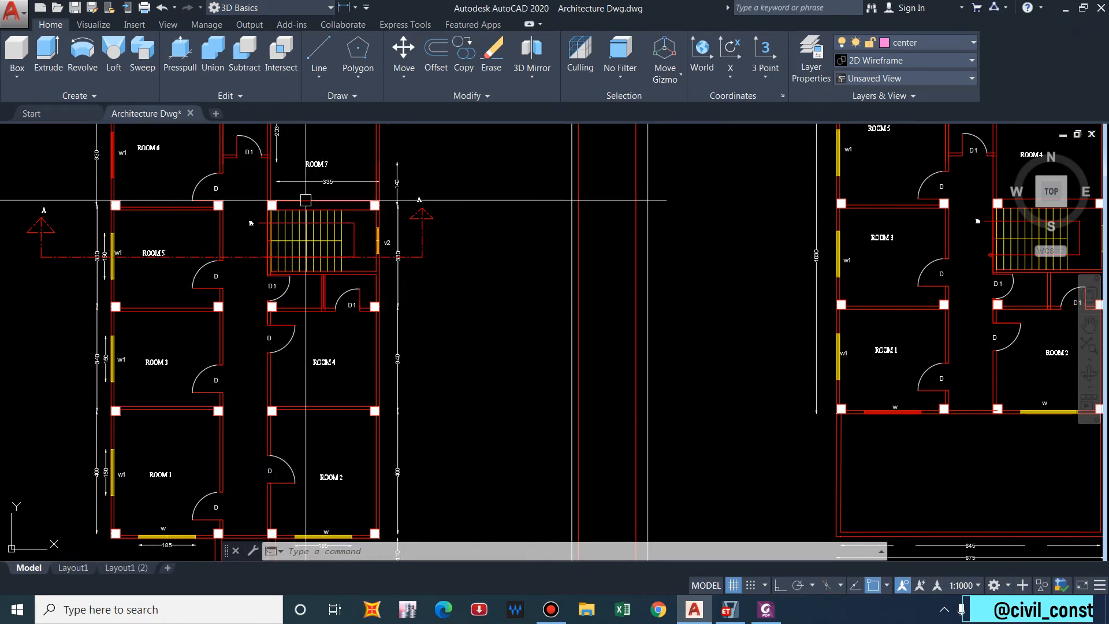
scroll(263, 291, up, 2)
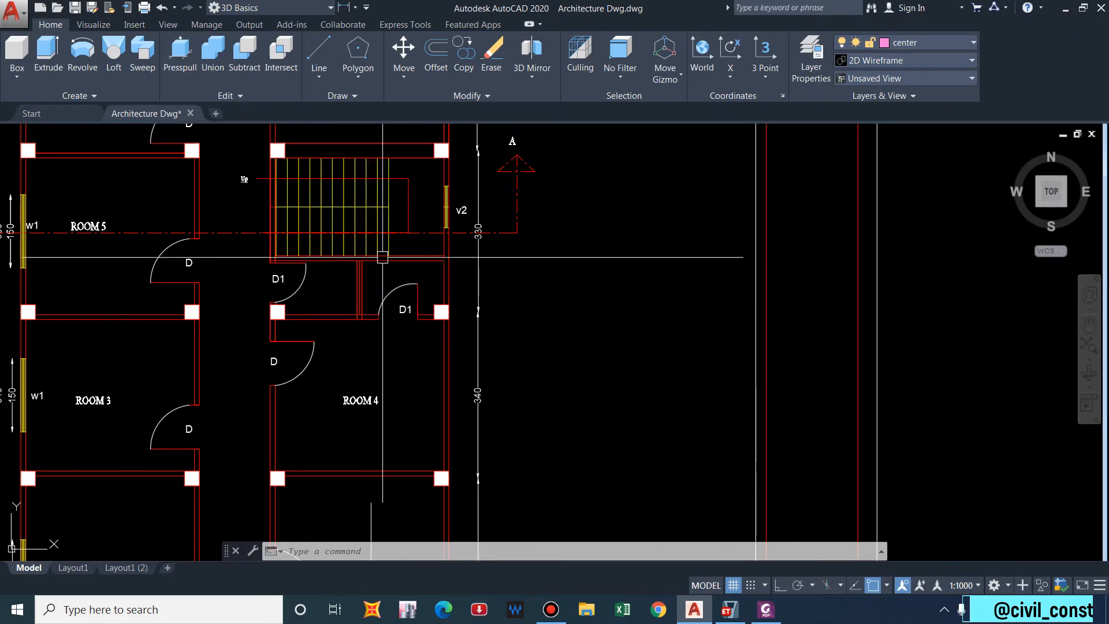
scroll(346, 231, down, 3)
scroll(323, 242, up, 2)
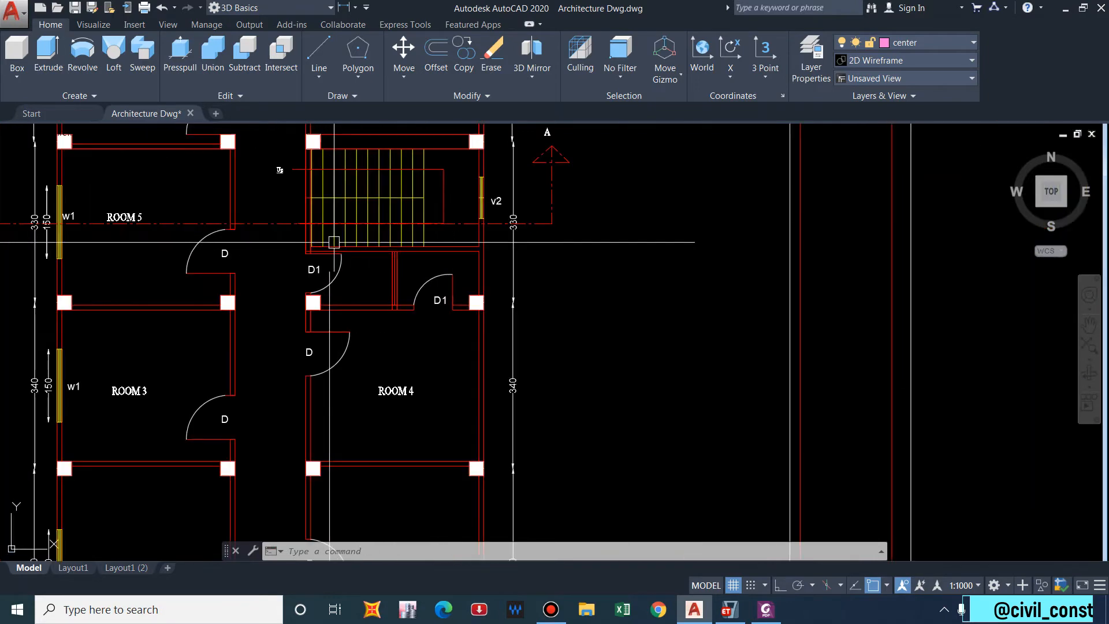
scroll(335, 253, down, 2)
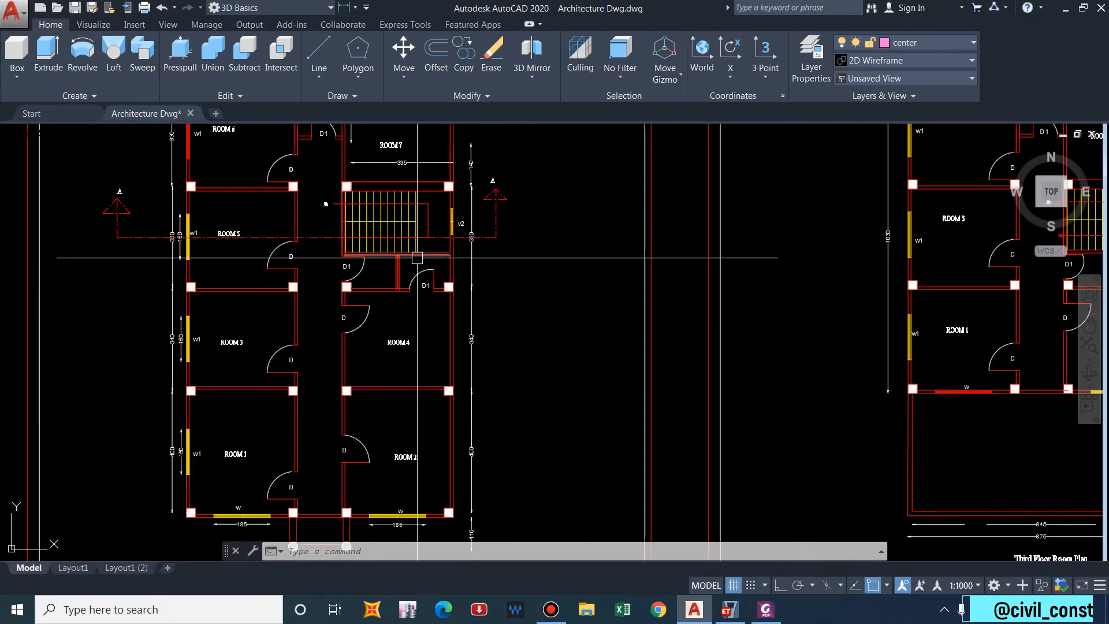
scroll(405, 243, up, 2)
scroll(370, 282, down, 2)
scroll(405, 269, up, 2)
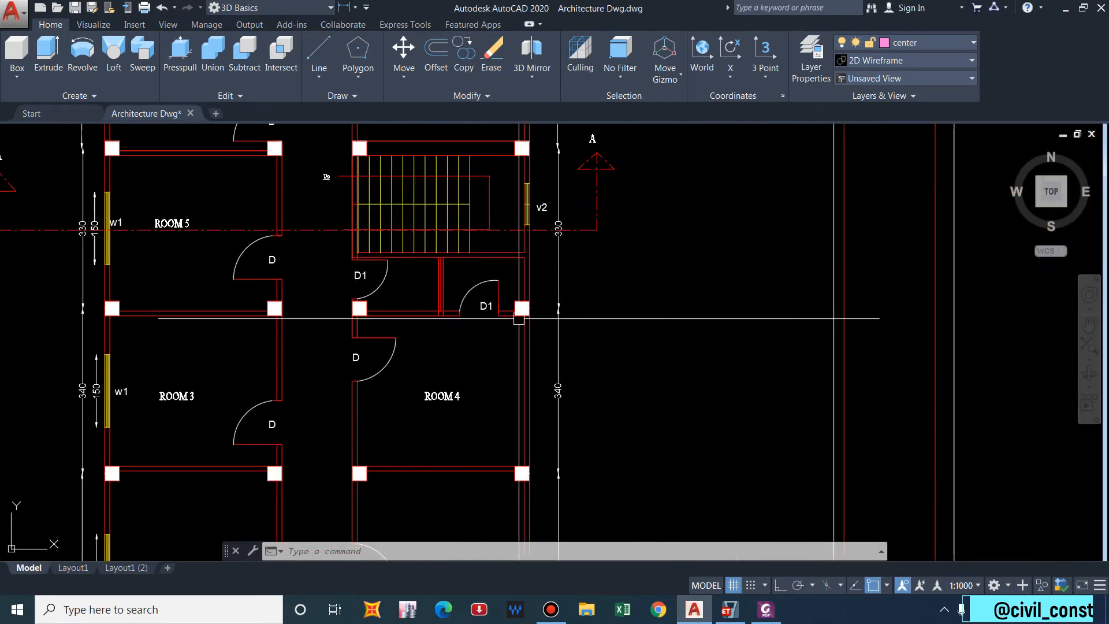
scroll(363, 237, down, 4)
Switch to ETABS and compare its ground floor plan between grids 4 and 5 with the staircase bay in the AutoCAD plan.
click(722, 610)
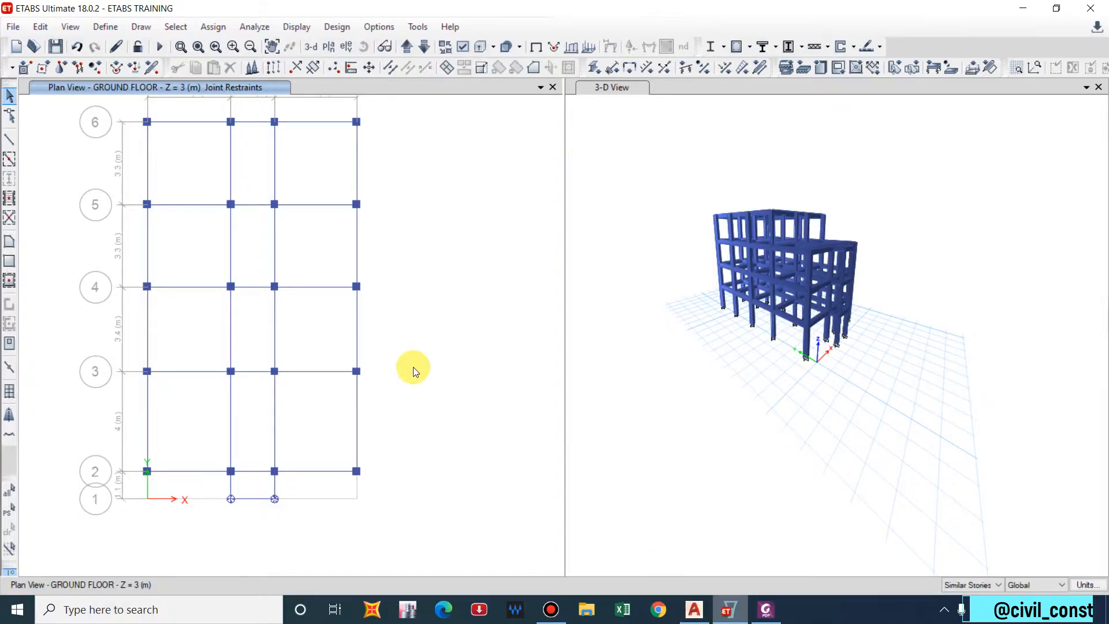
scroll(427, 318, up, 2)
middle_drag(258, 272, 299, 246)
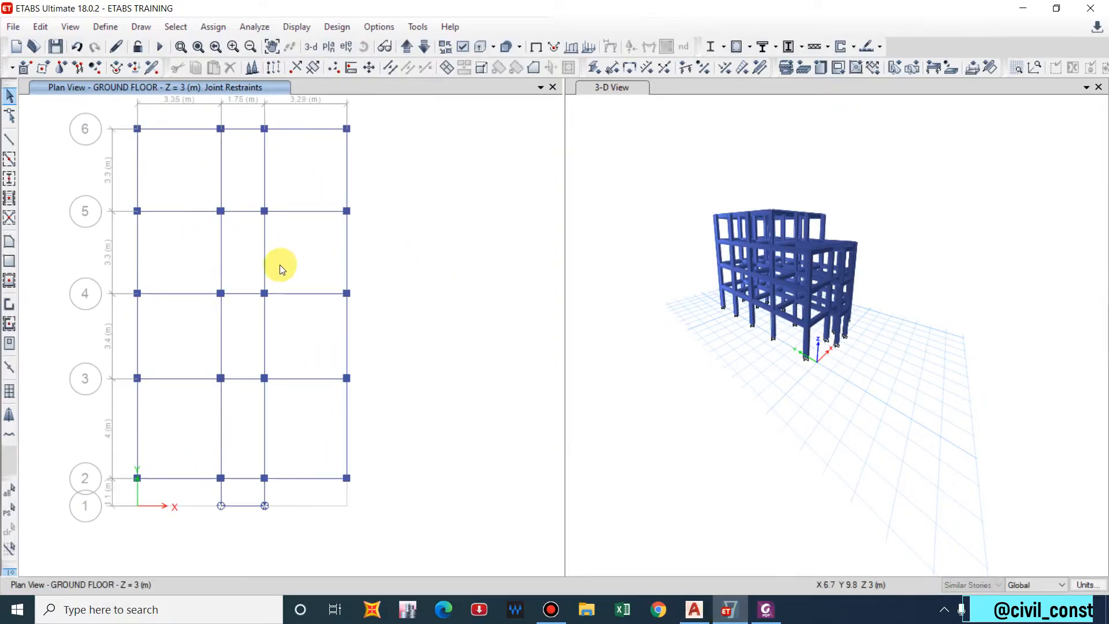
click(702, 617)
scroll(450, 272, up, 8)
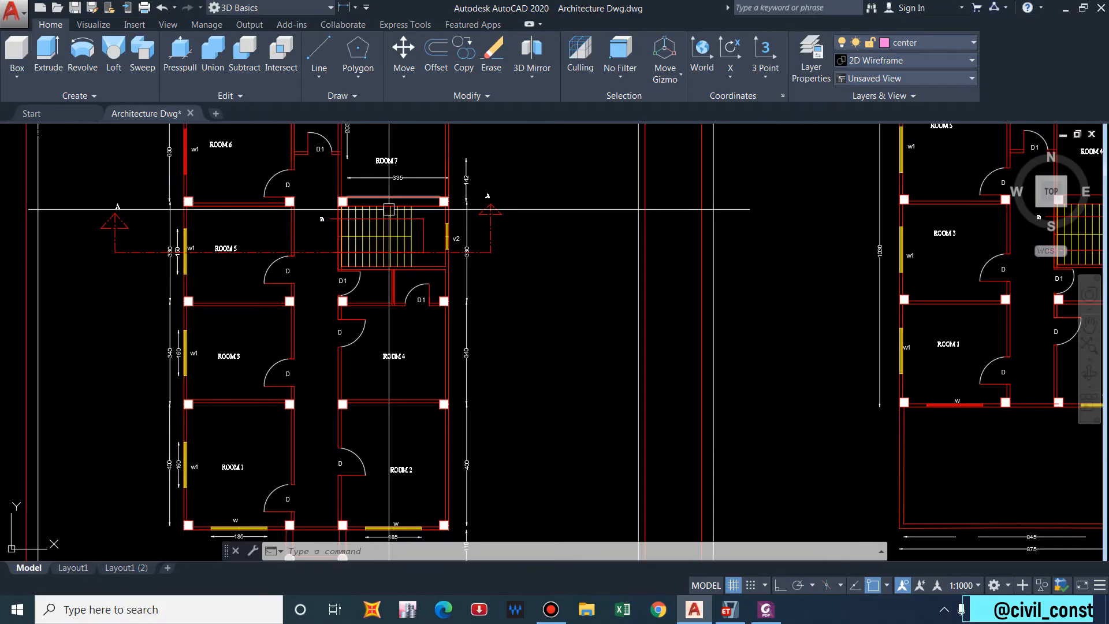
click(471, 287)
key(Escape)
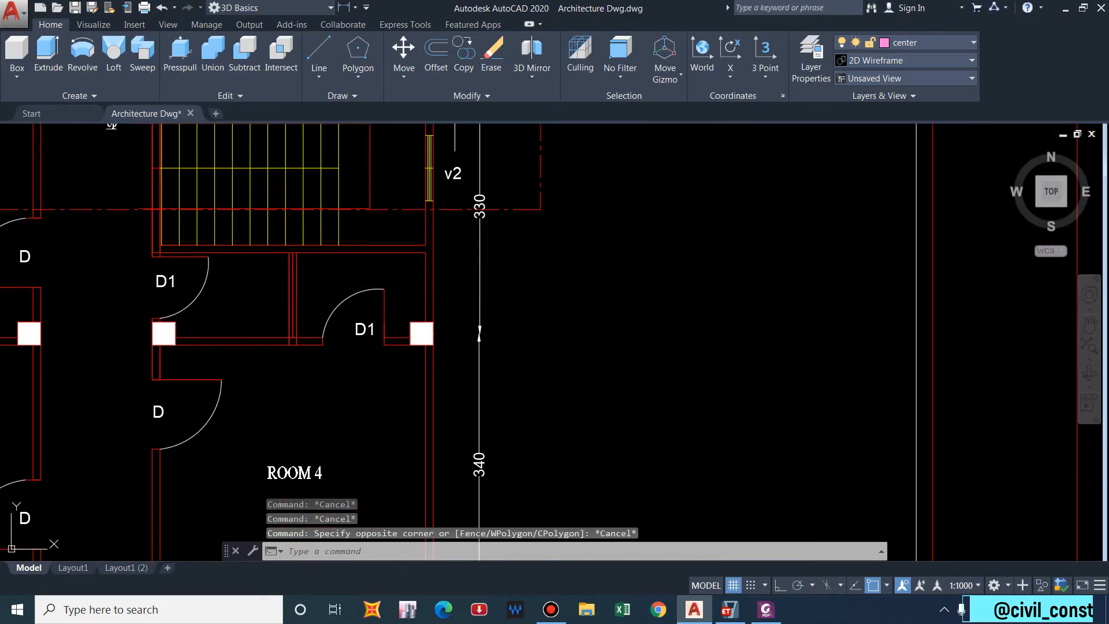
scroll(456, 292, down, 2)
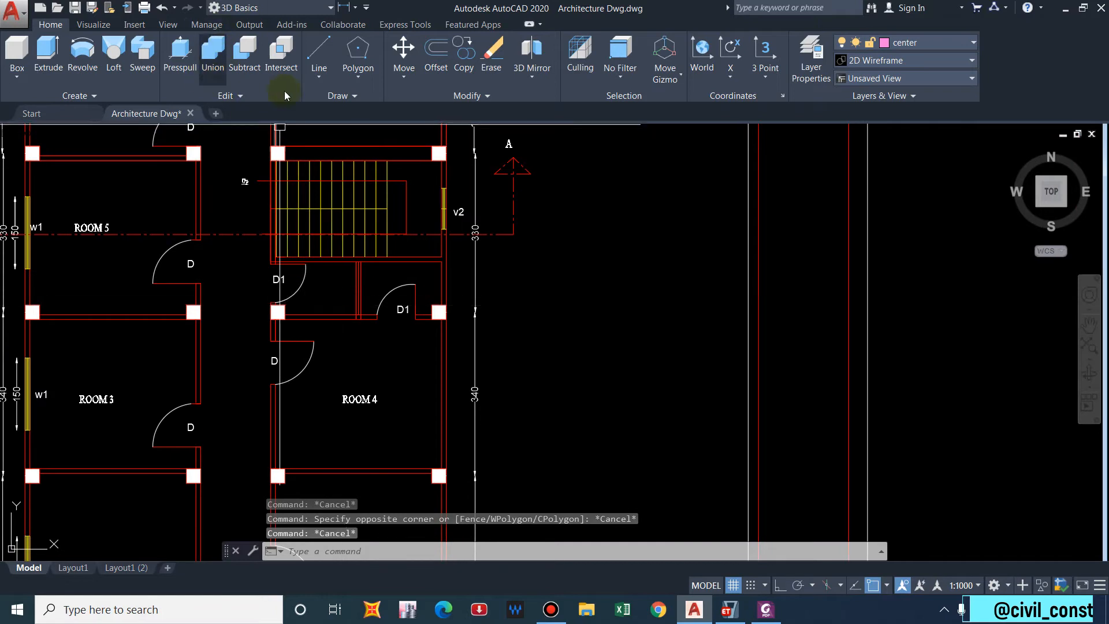
click(579, 327)
key(Escape)
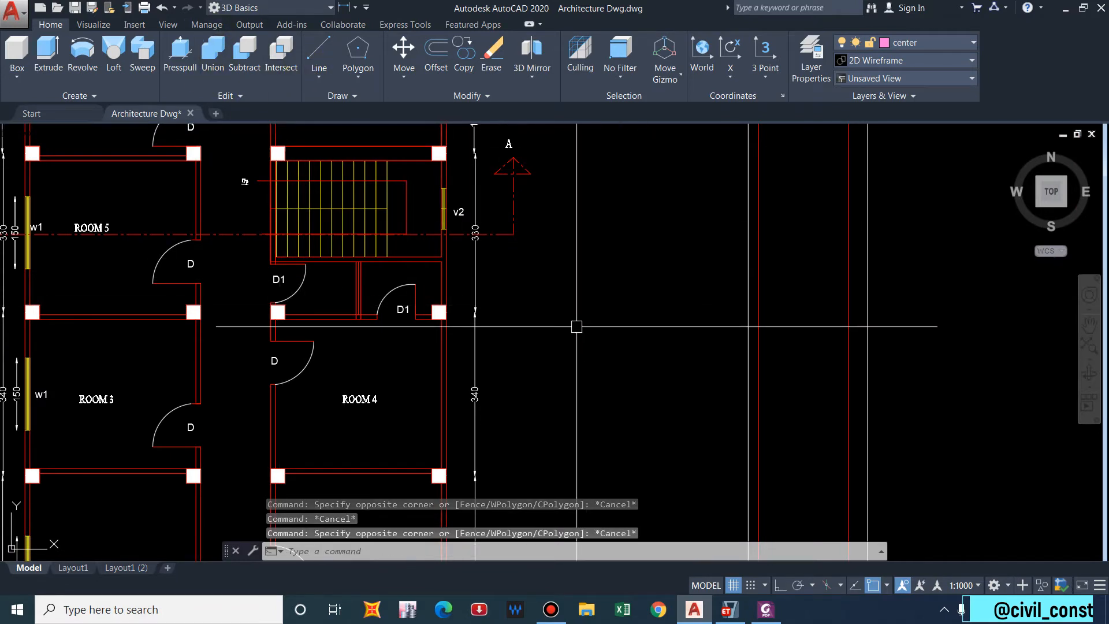
Dimension the vertical distance from the outer column above Room 4 to the wall below the staircase with the DIM command.
text(dim)
key(Return)
scroll(450, 319, up, 4)
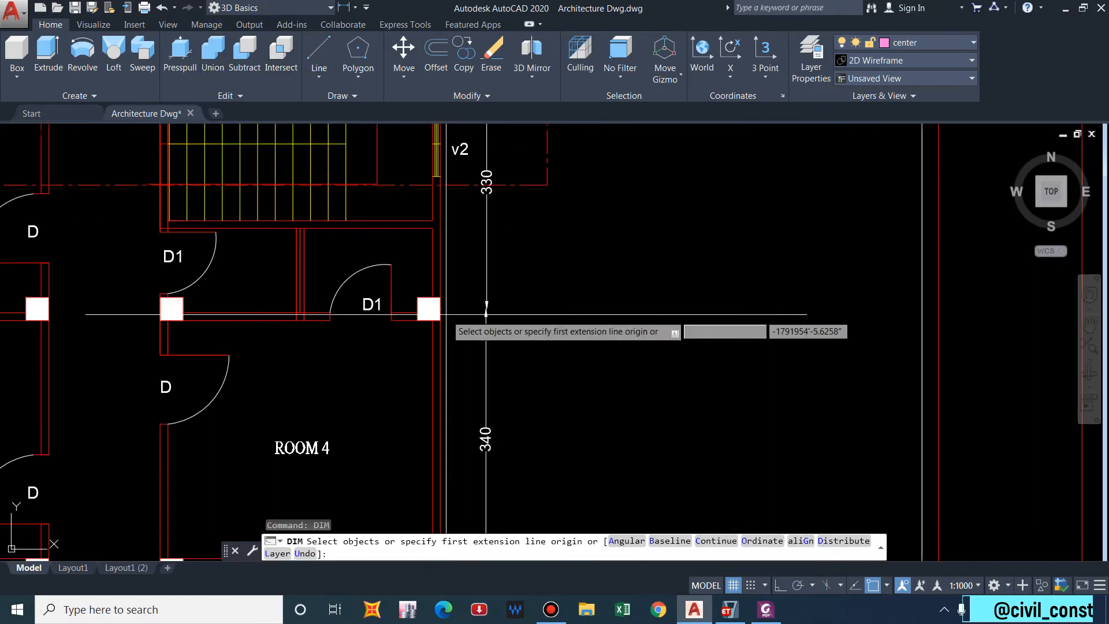
click(508, 302)
scroll(432, 177, up, 2)
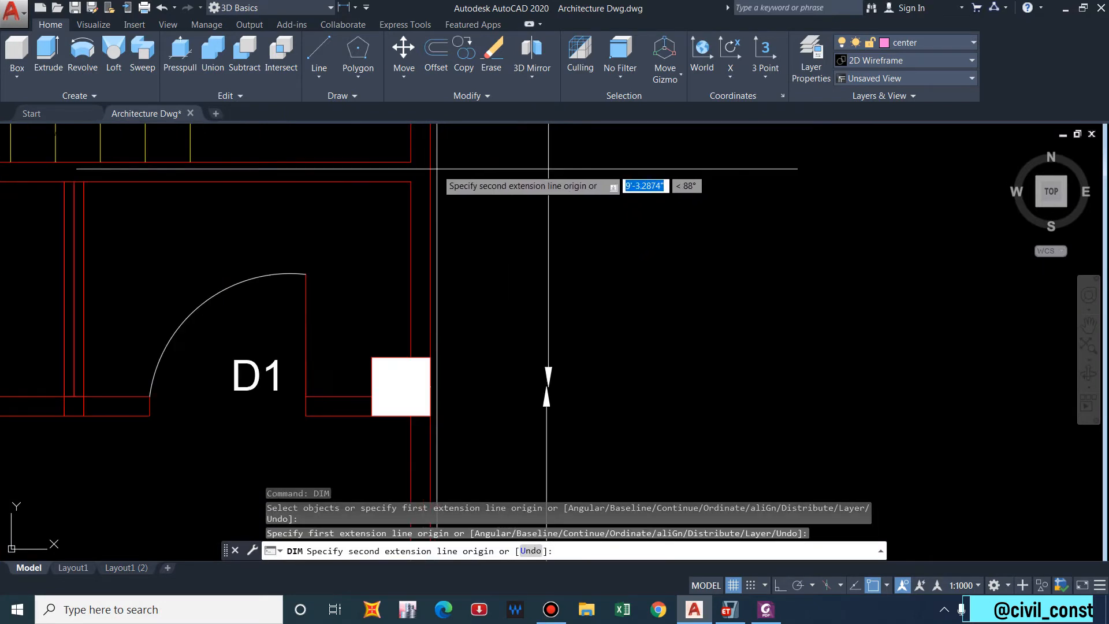
click(430, 171)
click(516, 255)
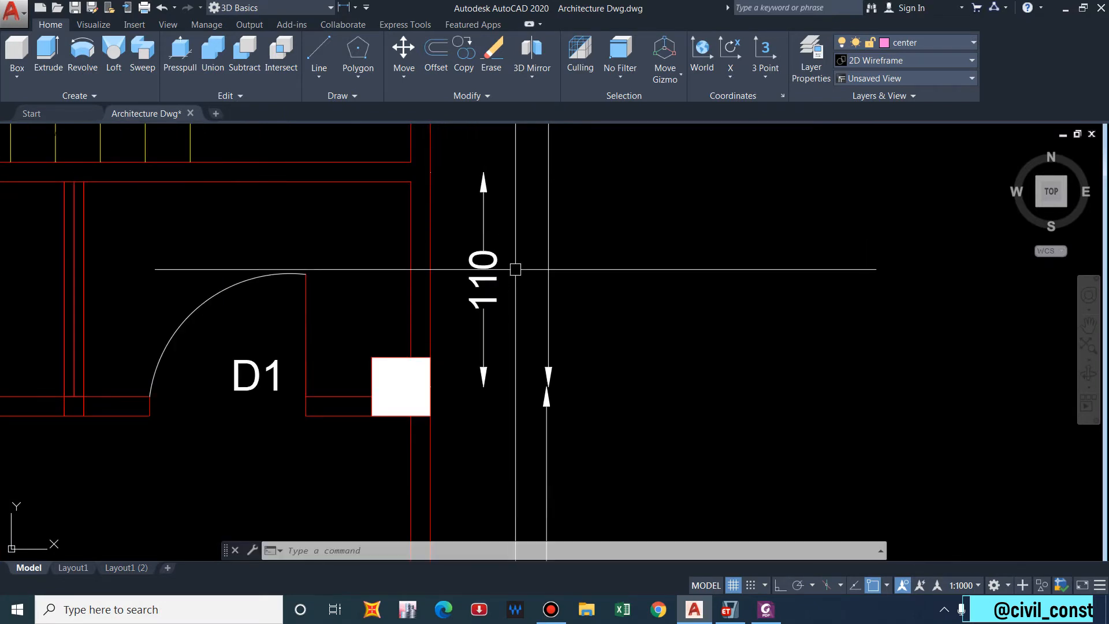
scroll(516, 272, down, 3)
key(Escape)
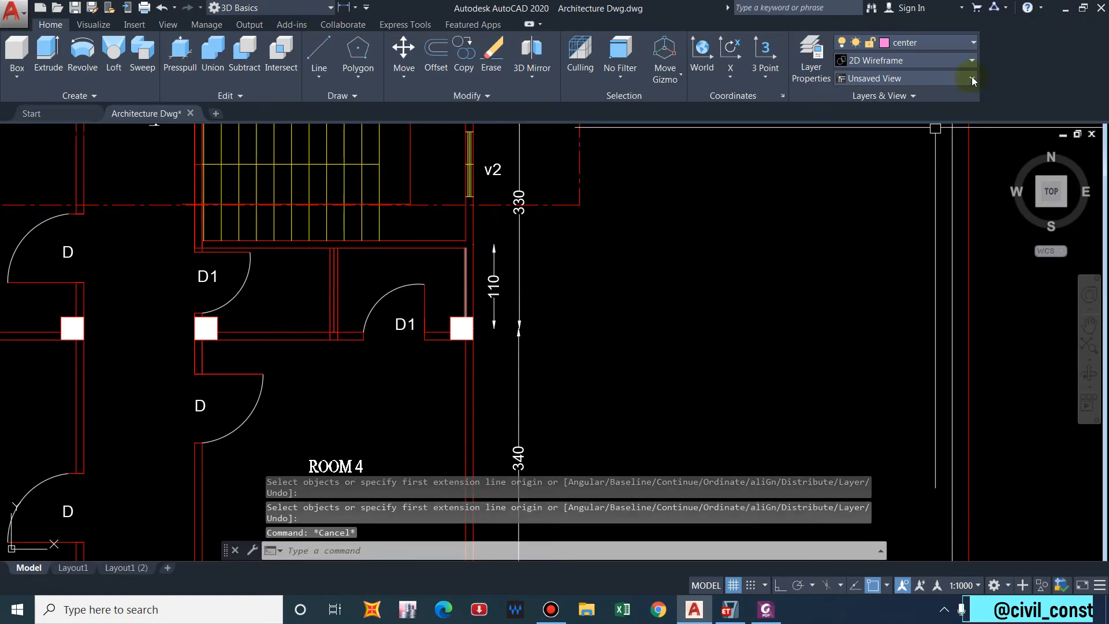
Switch to ETABS and linearly replicate the 3.29 m bay's beam on grid 4 once, with dx 0 and dy 1.1 m, across similar stories.
click(1065, 6)
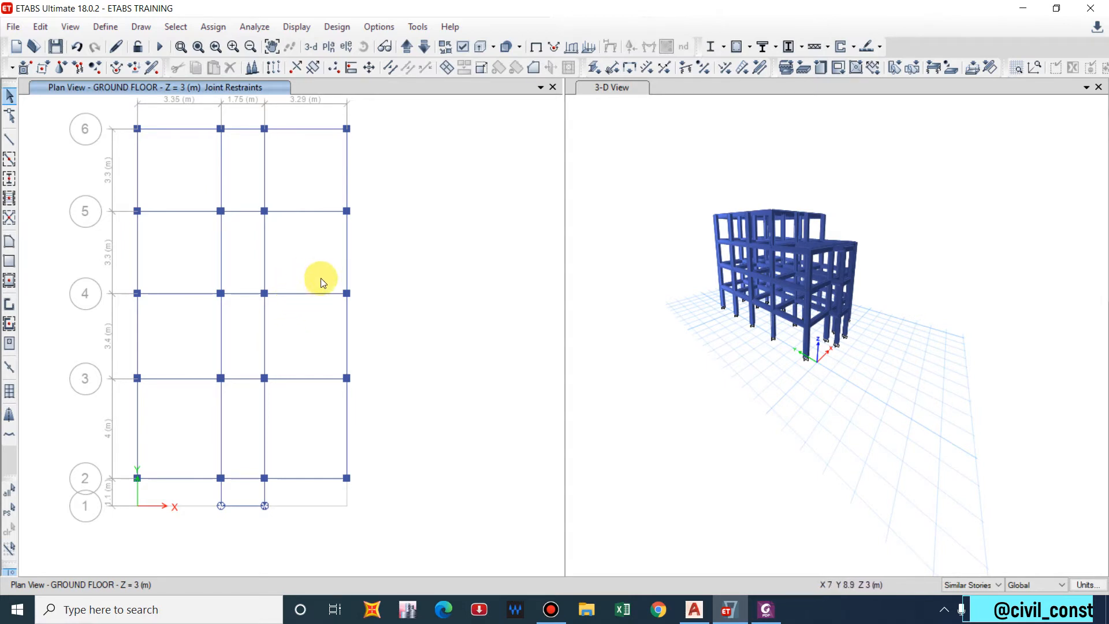
click(271, 293)
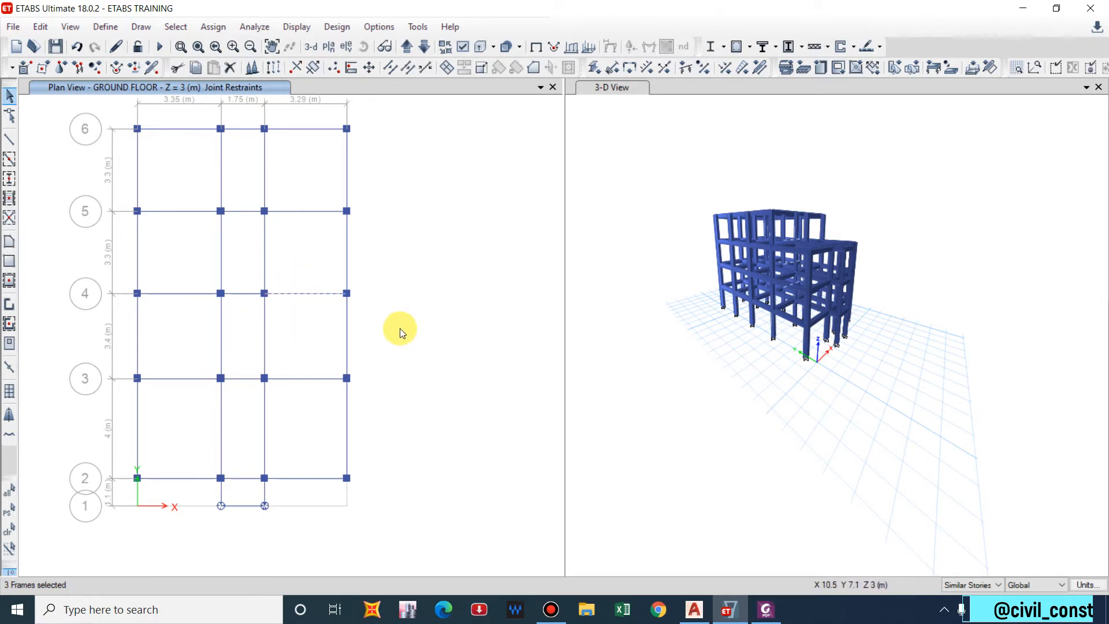
click(40, 27)
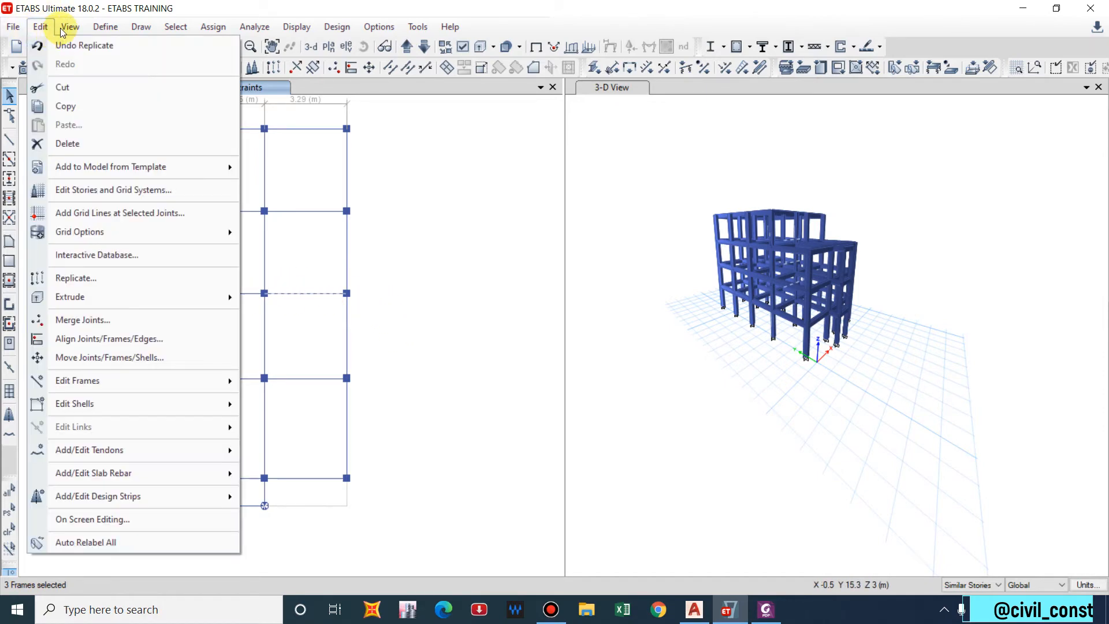
mouse_move(76, 31)
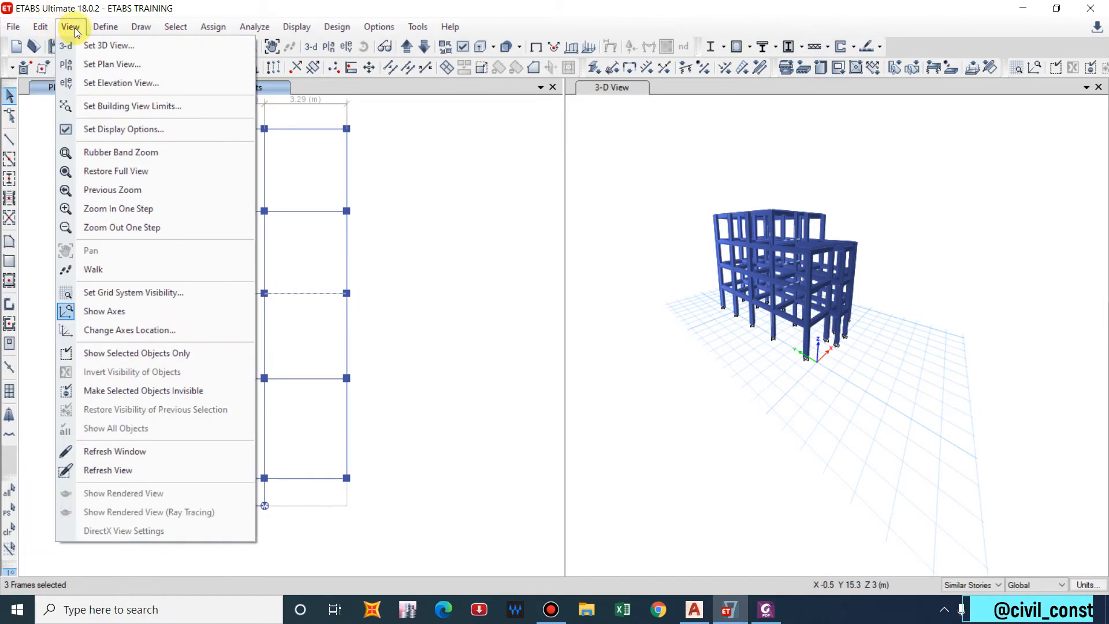
click(40, 27)
click(42, 28)
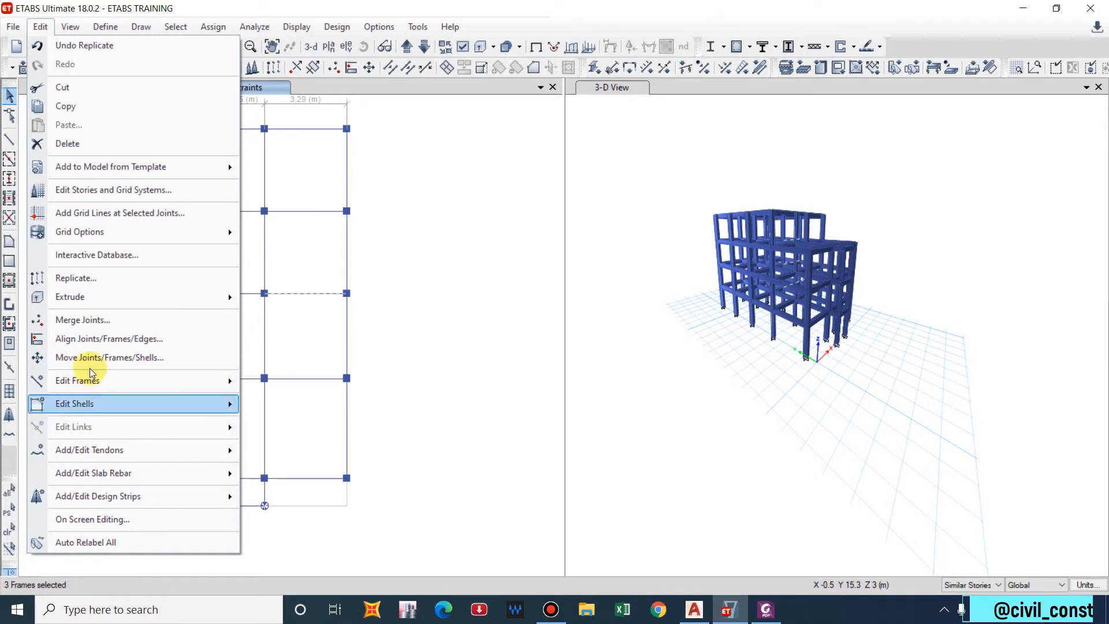
click(77, 278)
drag(516, 149, 628, 149)
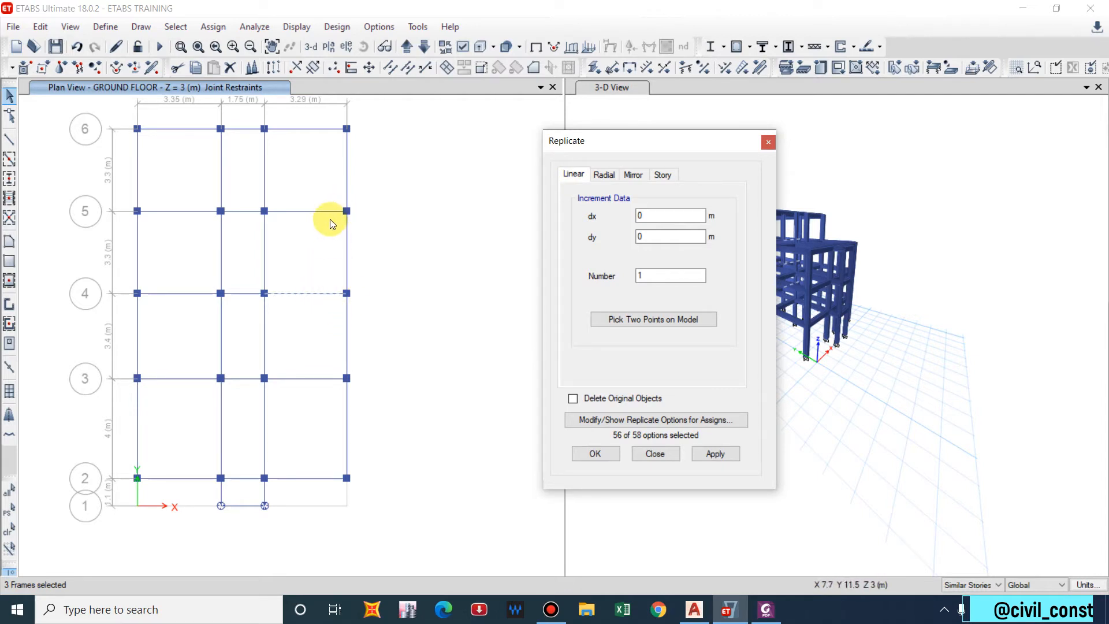
double_click(642, 237)
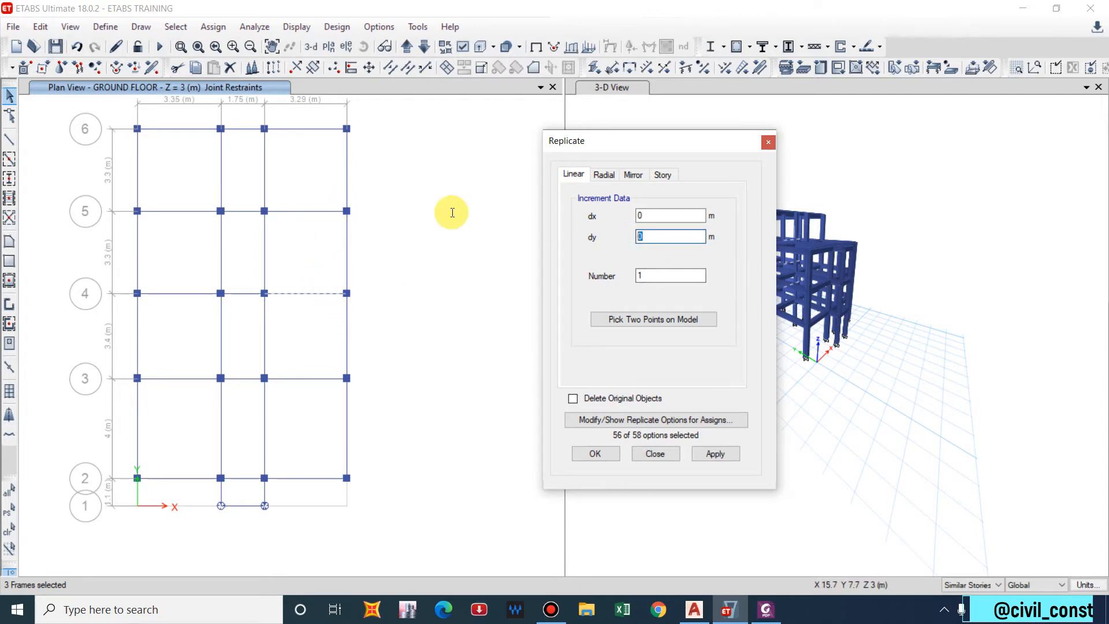
text(1.1)
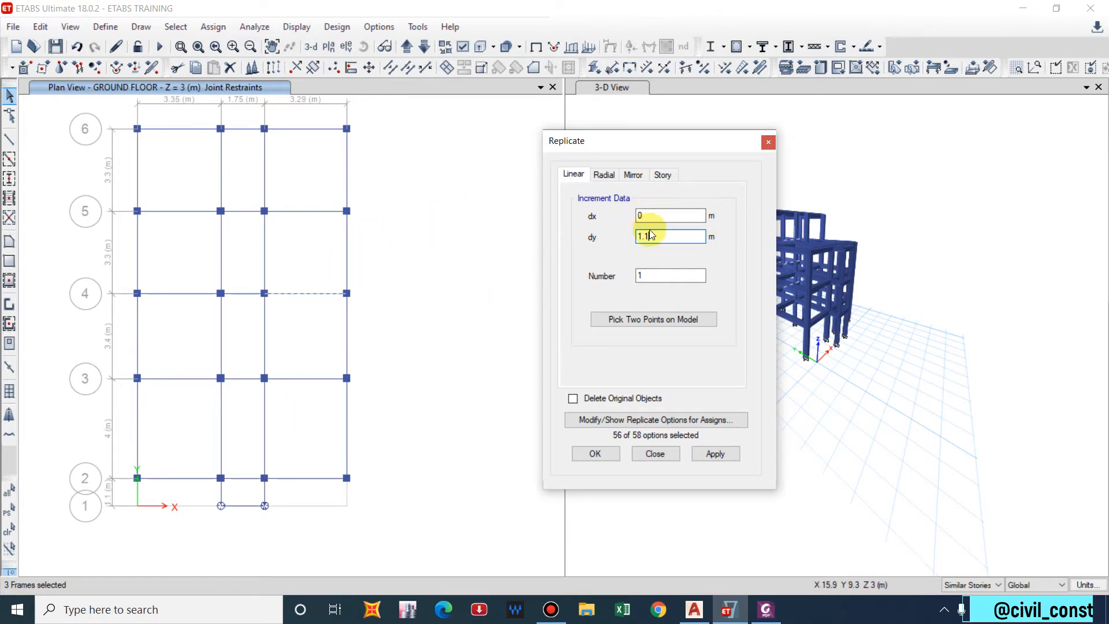
click(715, 455)
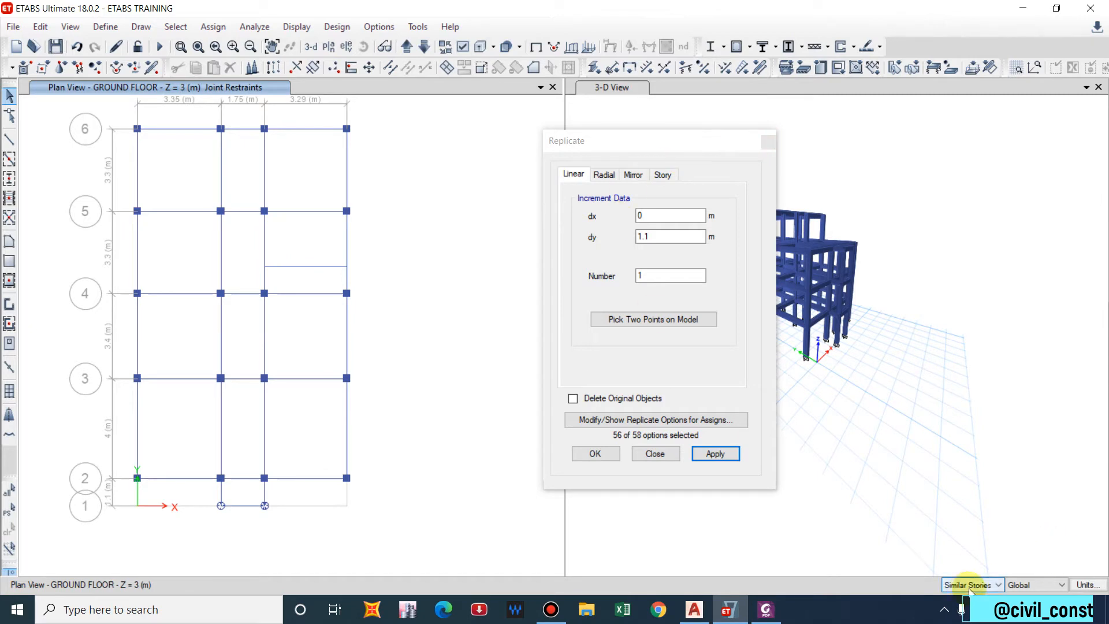
Check the replicated beam on the plans of the upper and lower stories, ending on the GROUND FLOOR plan.
click(408, 46)
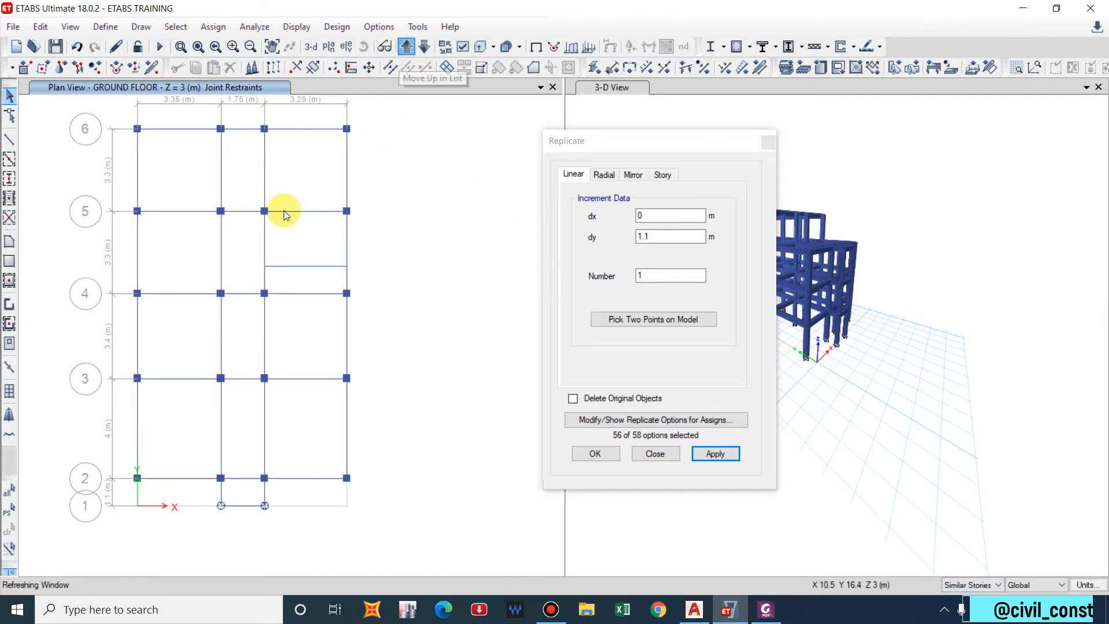
click(409, 47)
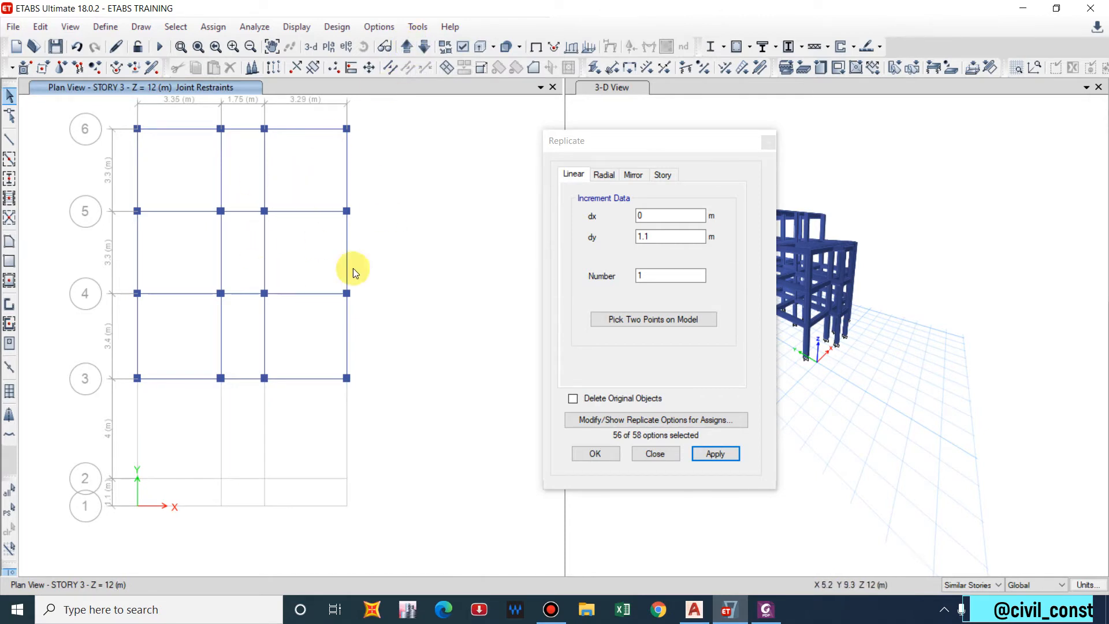
click(424, 47)
click(424, 47)
click(424, 47)
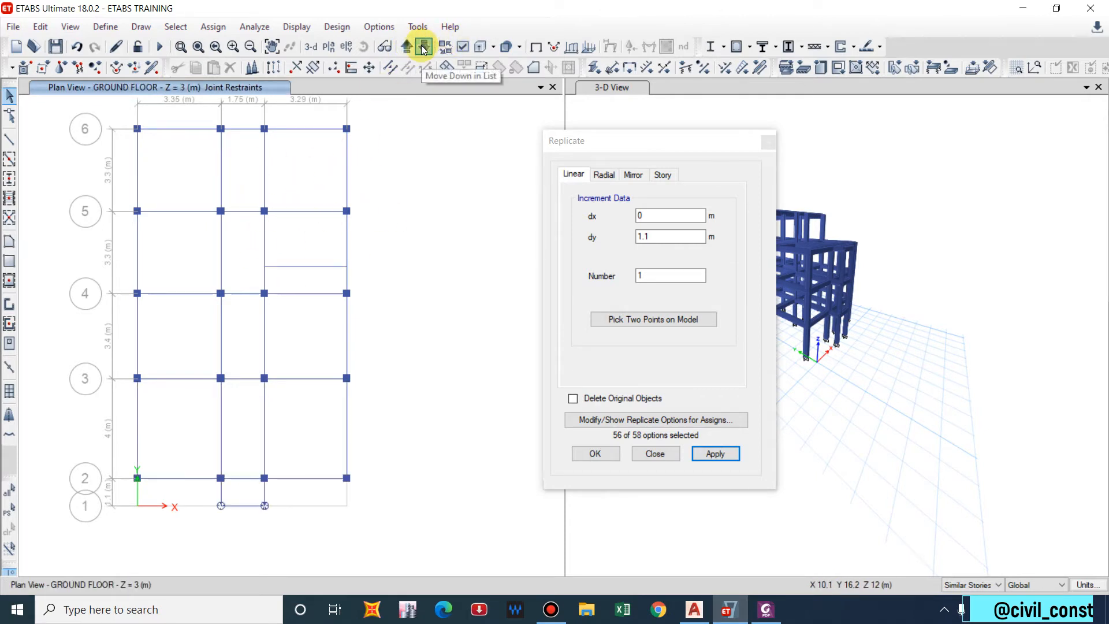
click(424, 47)
click(407, 47)
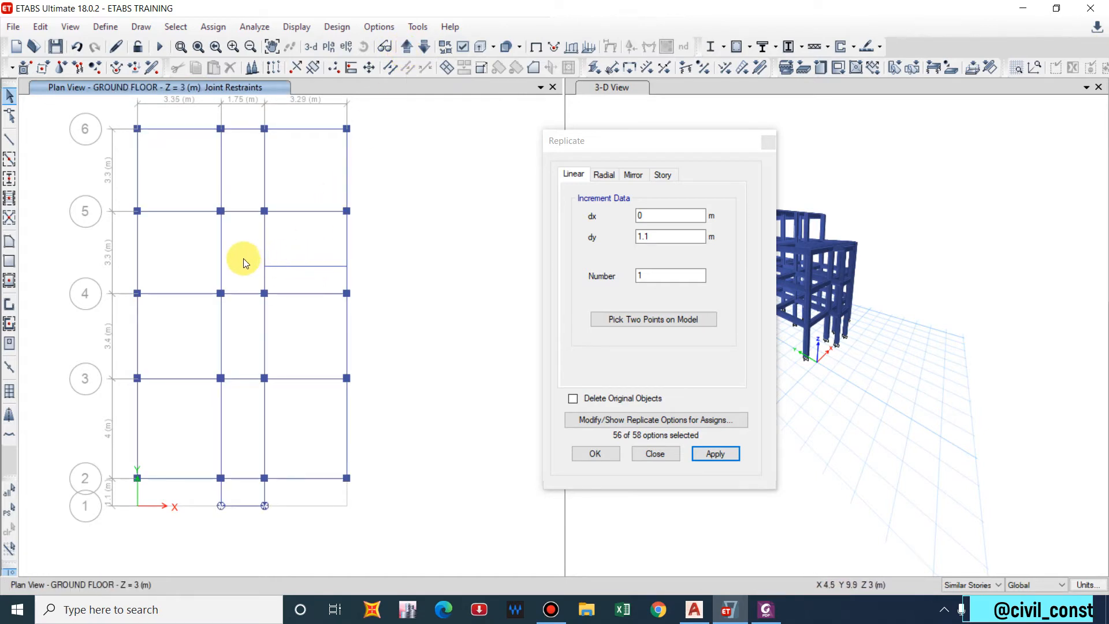
Select the replicated beam between grids 4 and 5 and inspect its section assignment in the beam information.
click(314, 266)
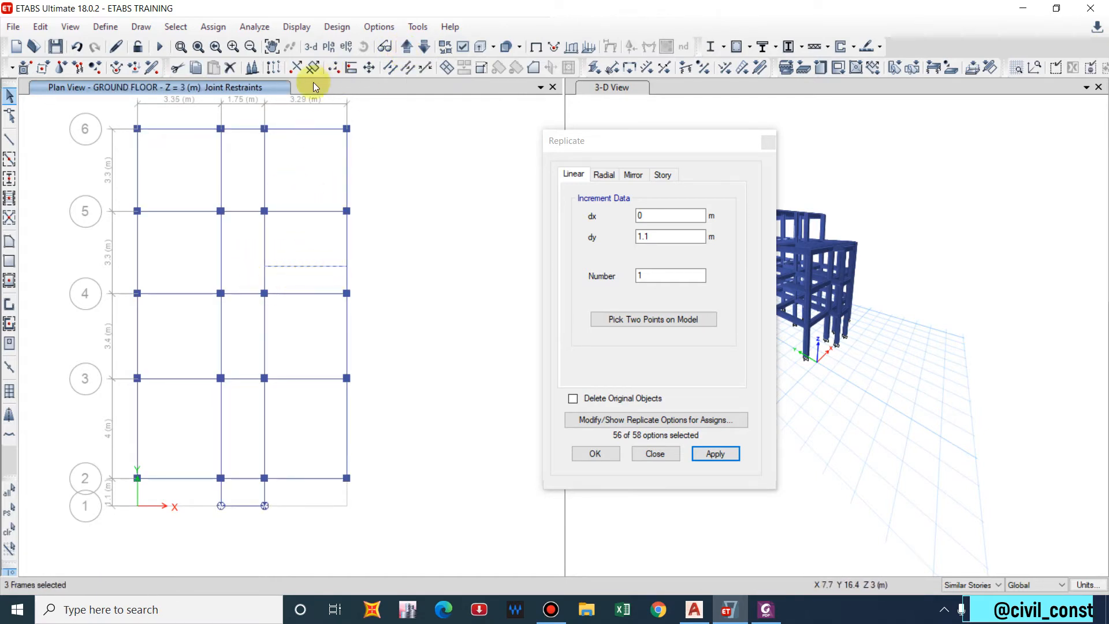
click(767, 142)
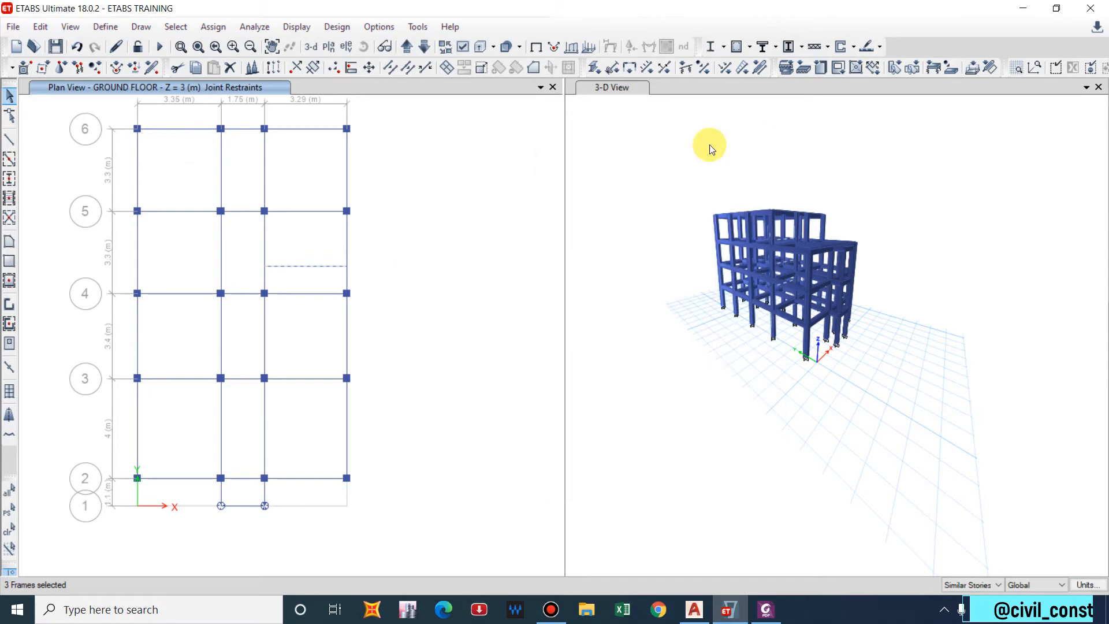
click(312, 267)
right_click(305, 269)
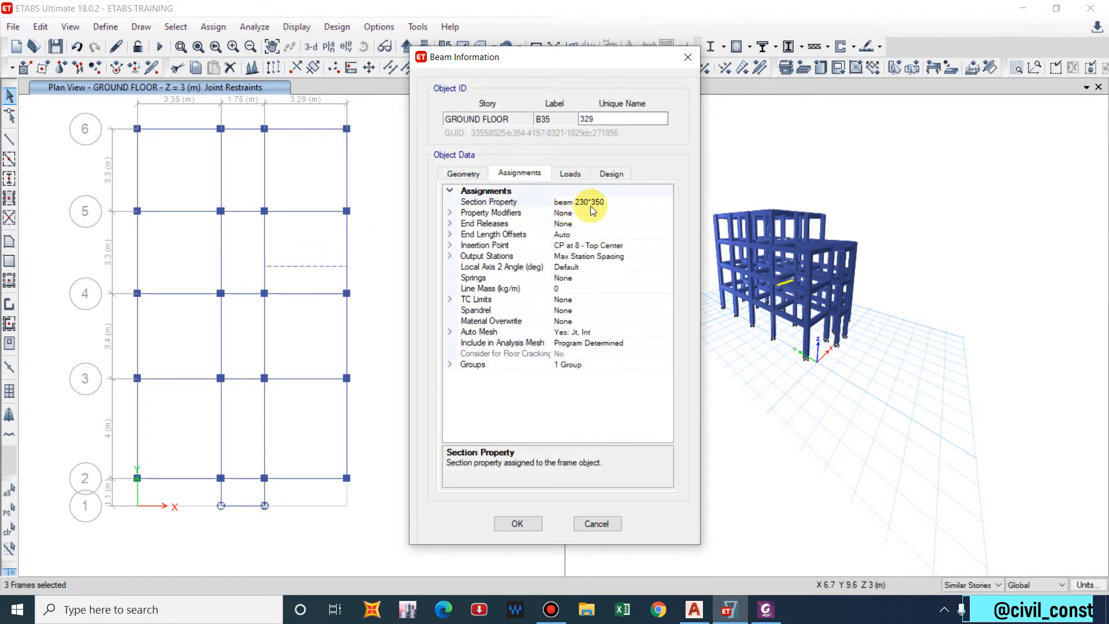
key(Escape)
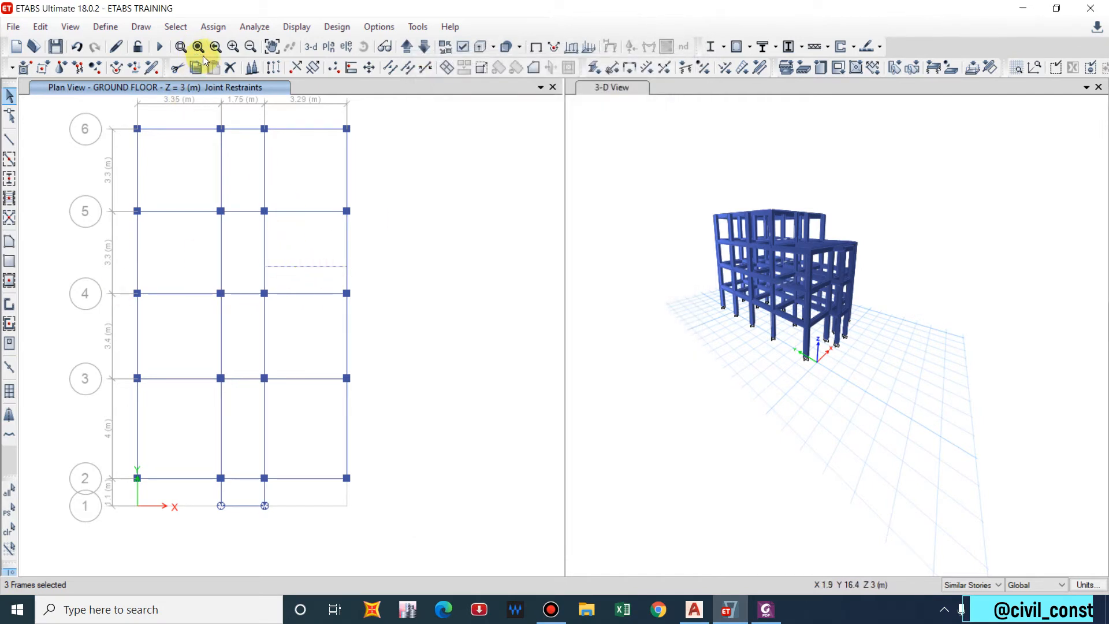
click(211, 28)
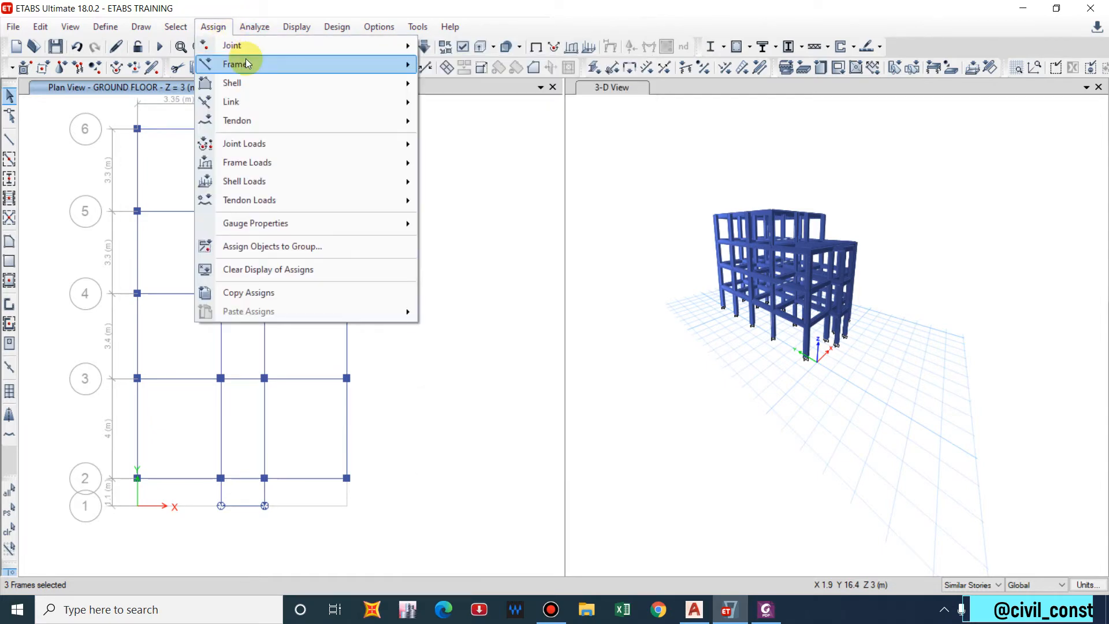
click(460, 46)
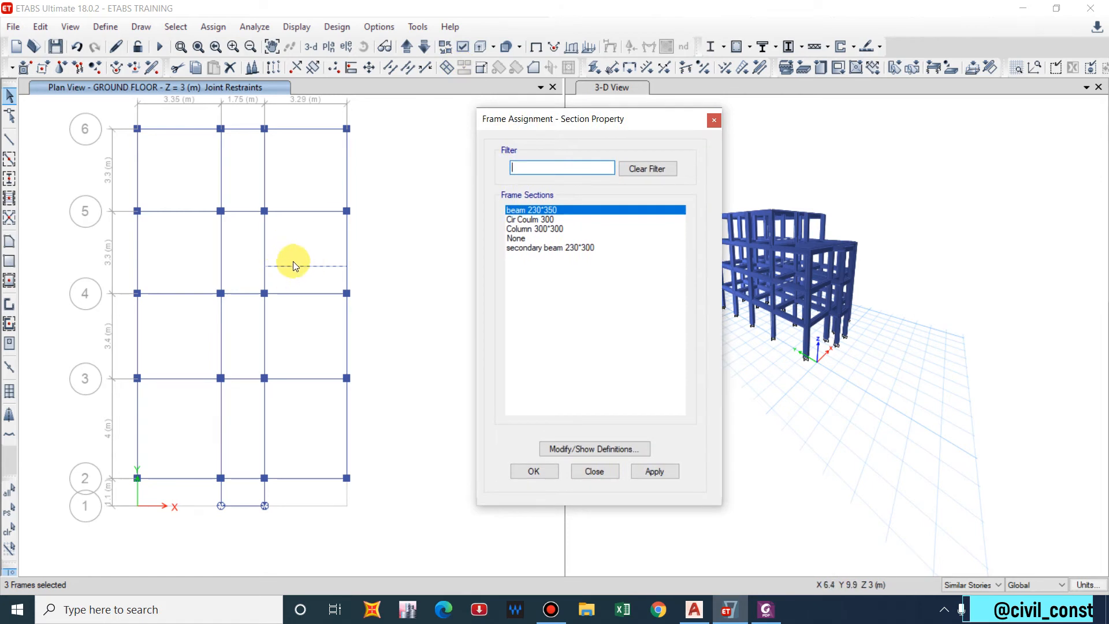
key(Escape)
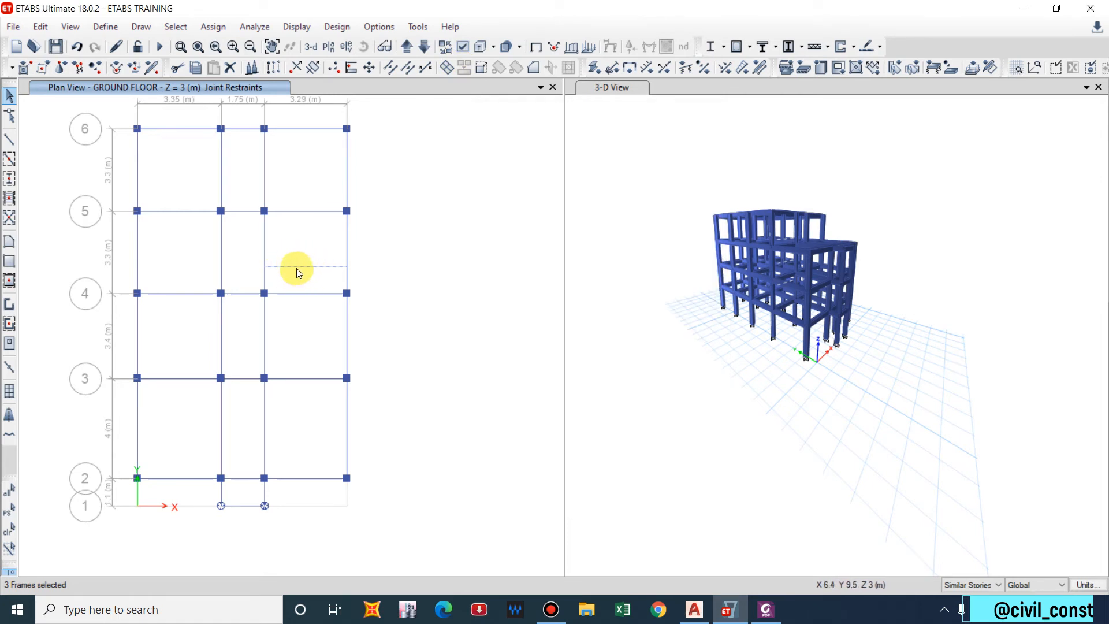
Assign the secondary beam 230*300 section to the selected staircase beam and restore the undeformed plan display.
click(213, 27)
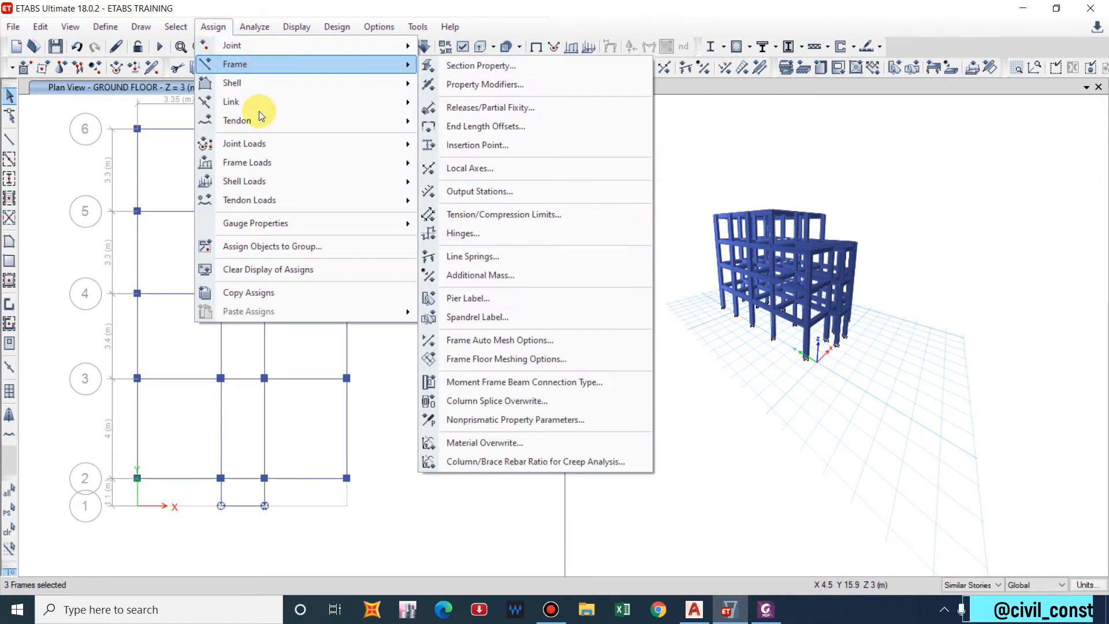
mouse_move(275, 68)
click(525, 60)
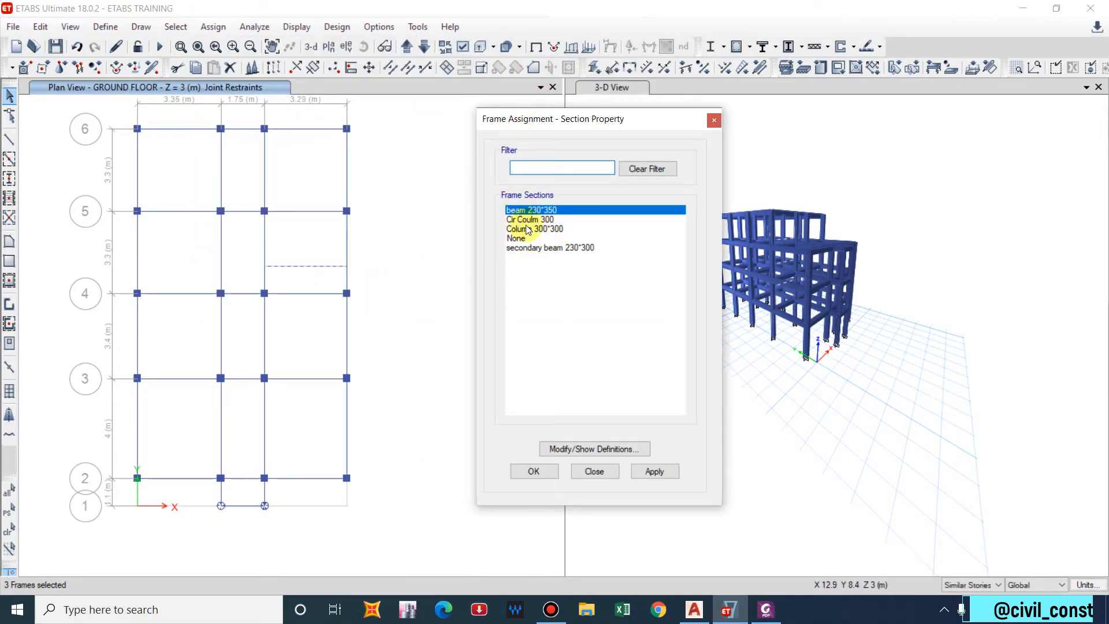
click(528, 249)
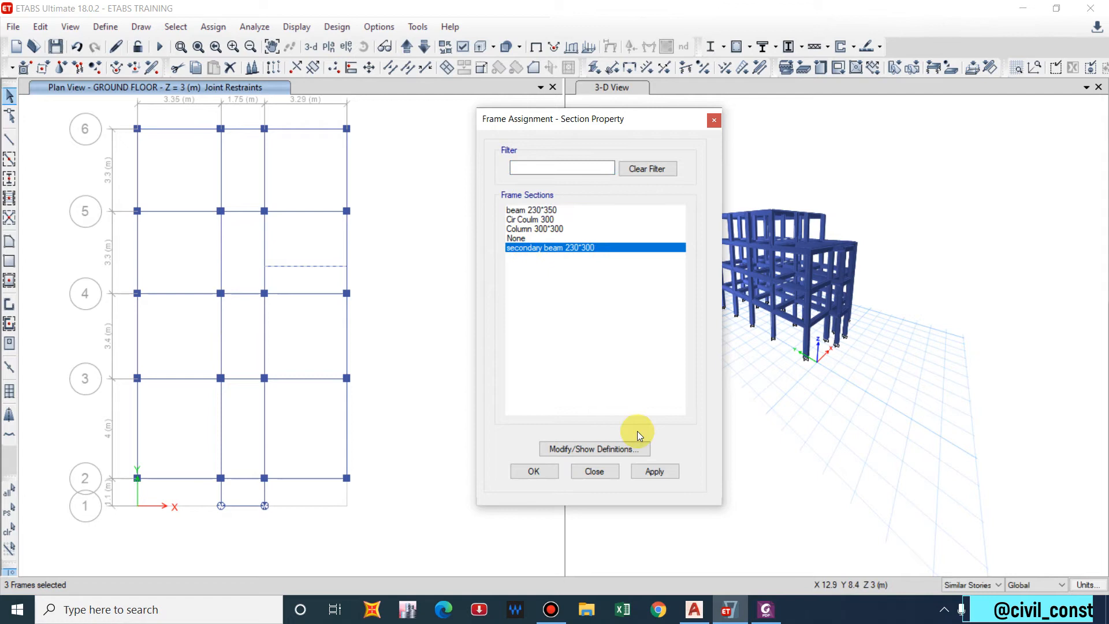
click(648, 469)
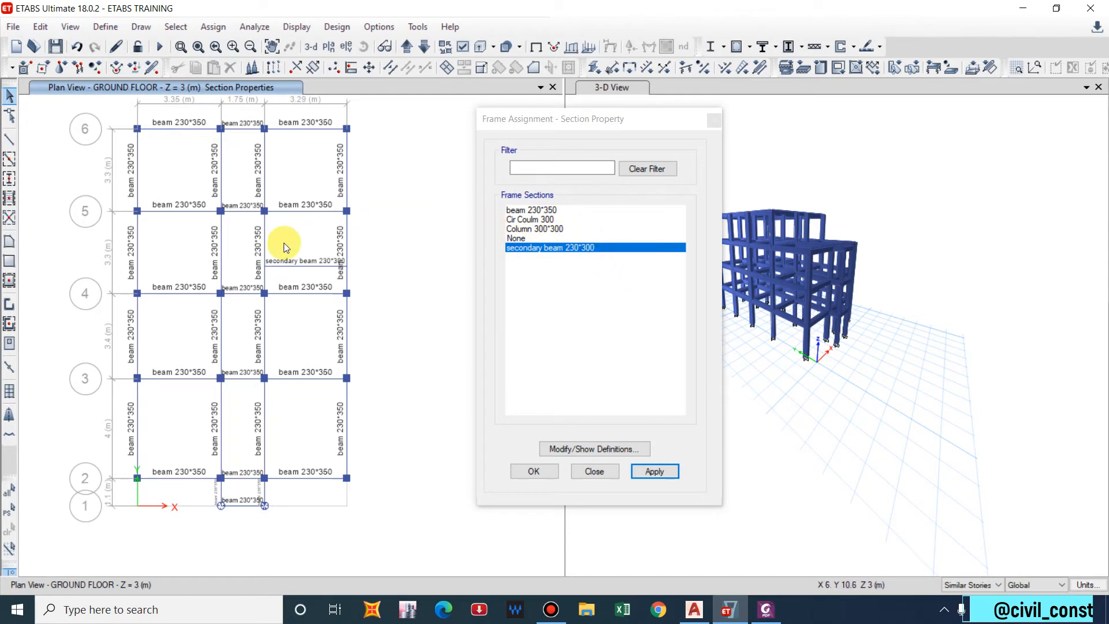
click(714, 119)
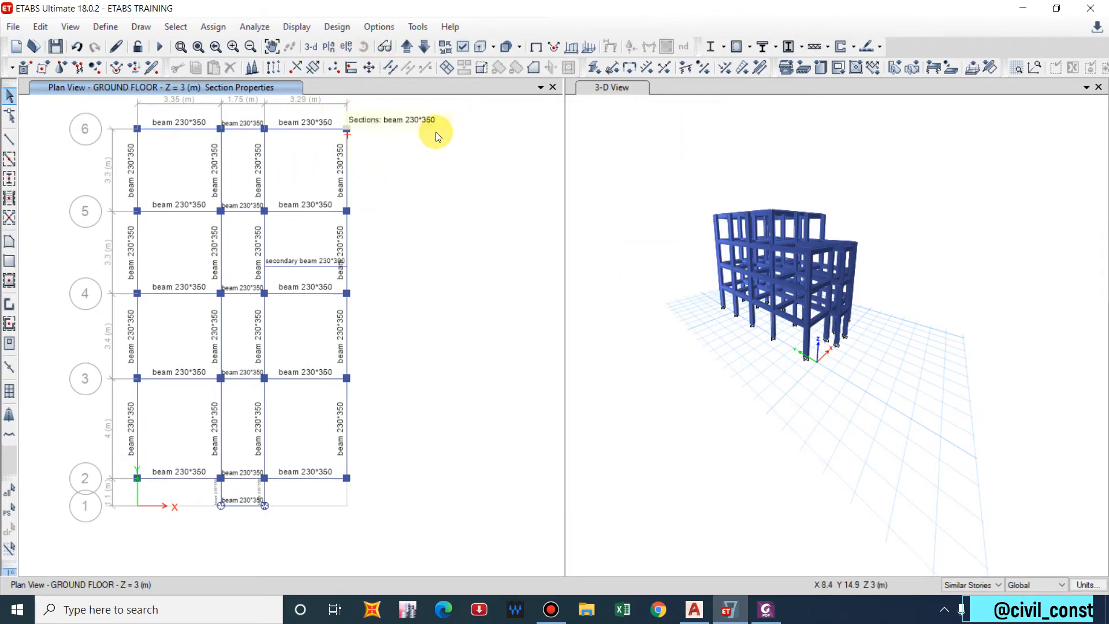
click(537, 49)
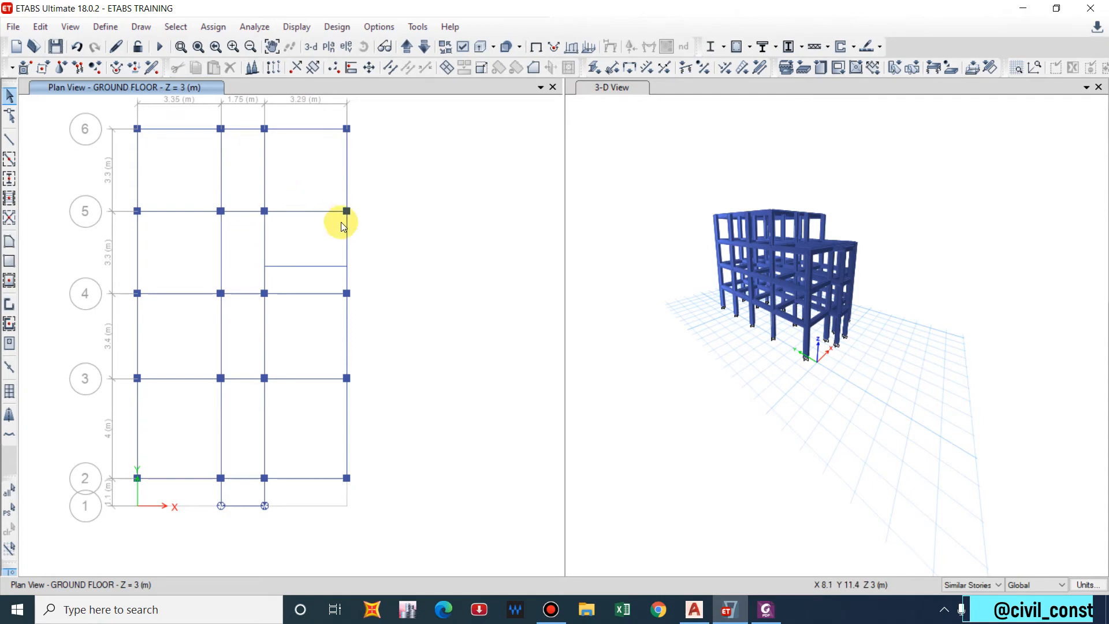
Switch the graphics mode to DirectX and try selecting and deselecting the secondary beam in the plan.
middle_drag(341, 222, 334, 242)
click(339, 27)
mouse_move(289, 32)
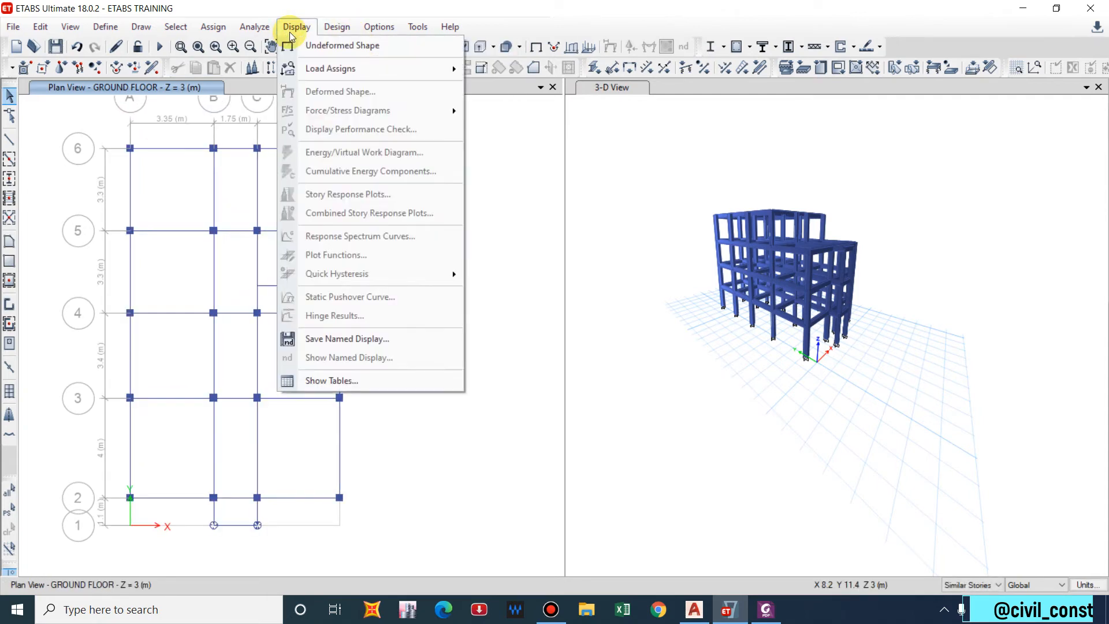
mouse_move(374, 29)
mouse_move(520, 189)
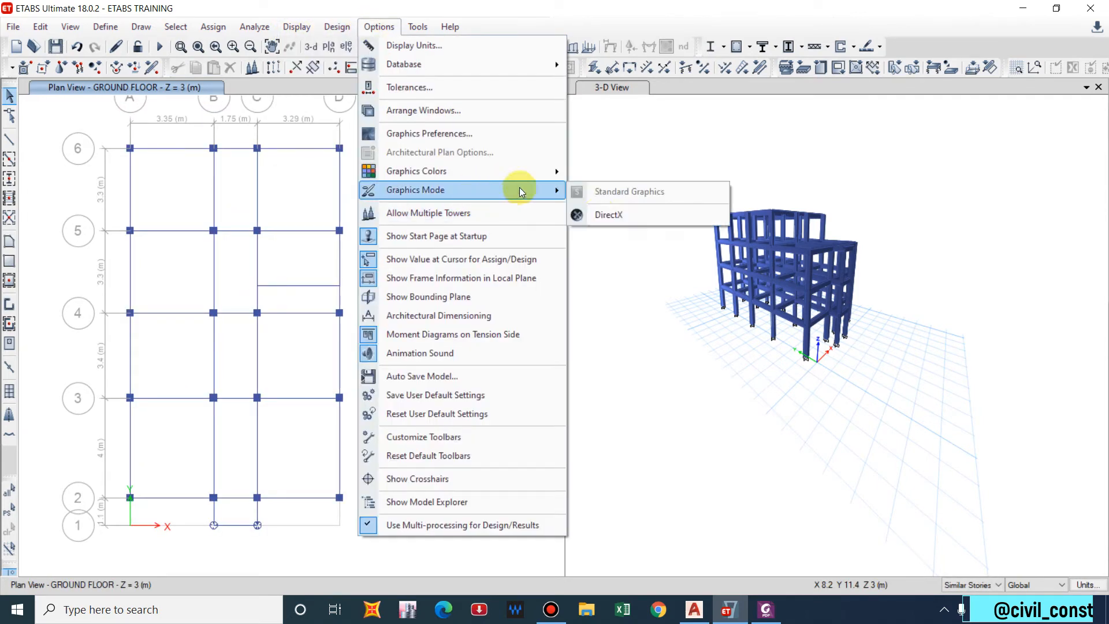
click(602, 216)
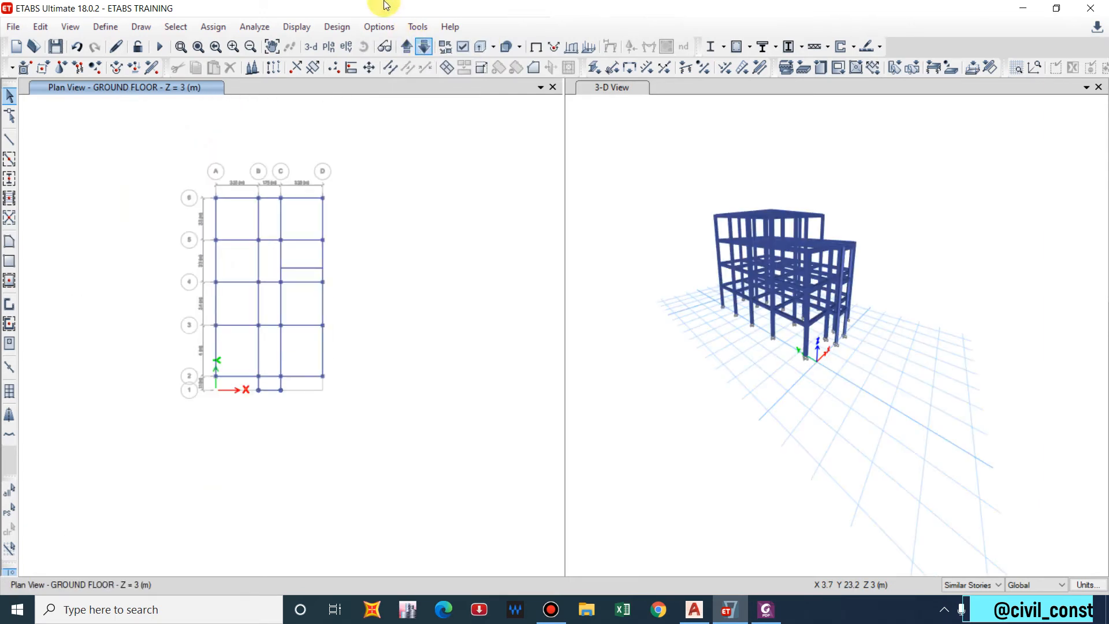
click(302, 294)
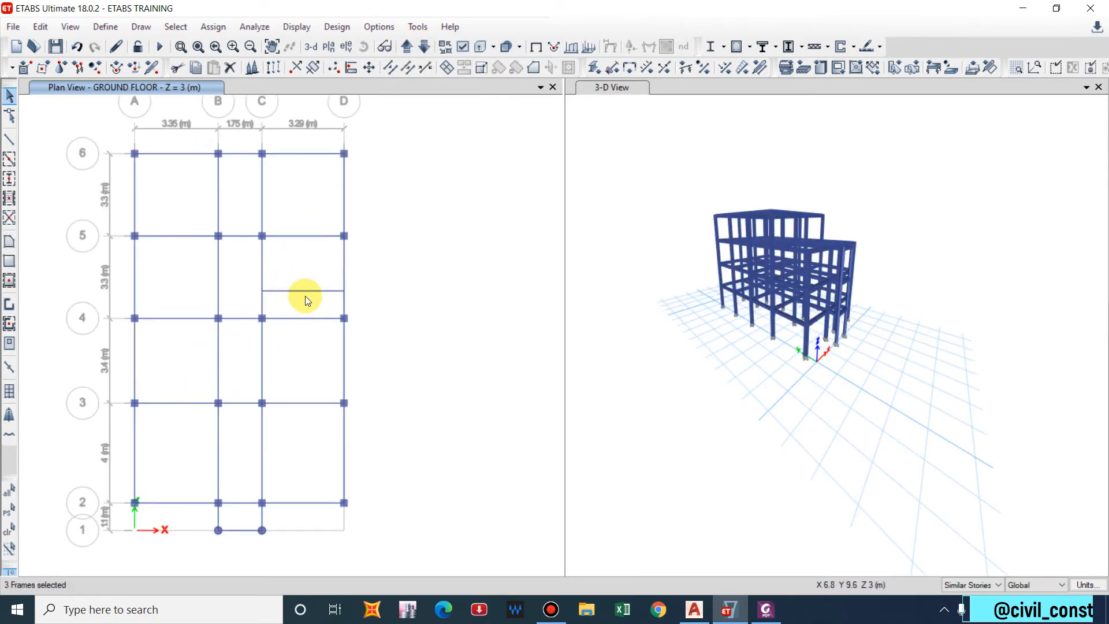
click(306, 295)
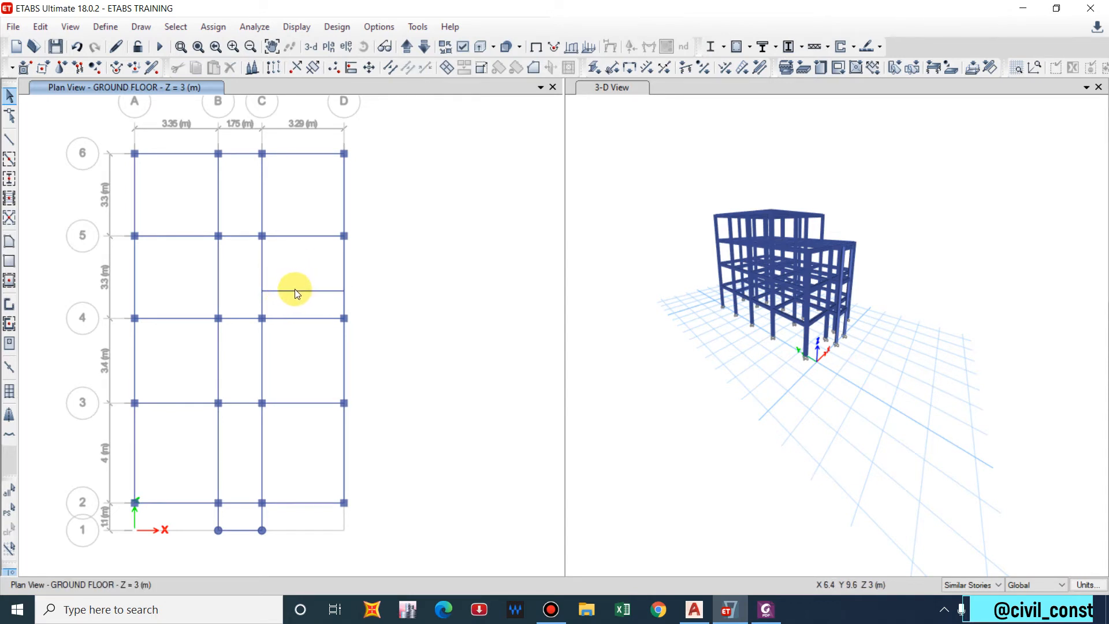
click(295, 296)
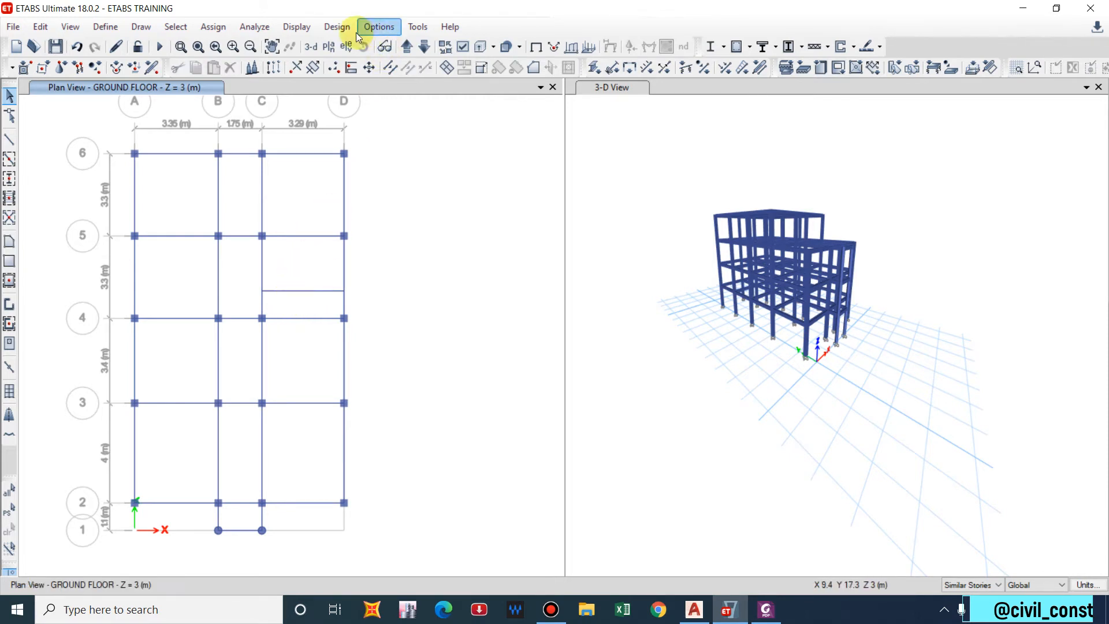
Return the graphics mode to Standard Graphics and check selecting and deselecting the secondary beam.
click(307, 29)
mouse_move(379, 26)
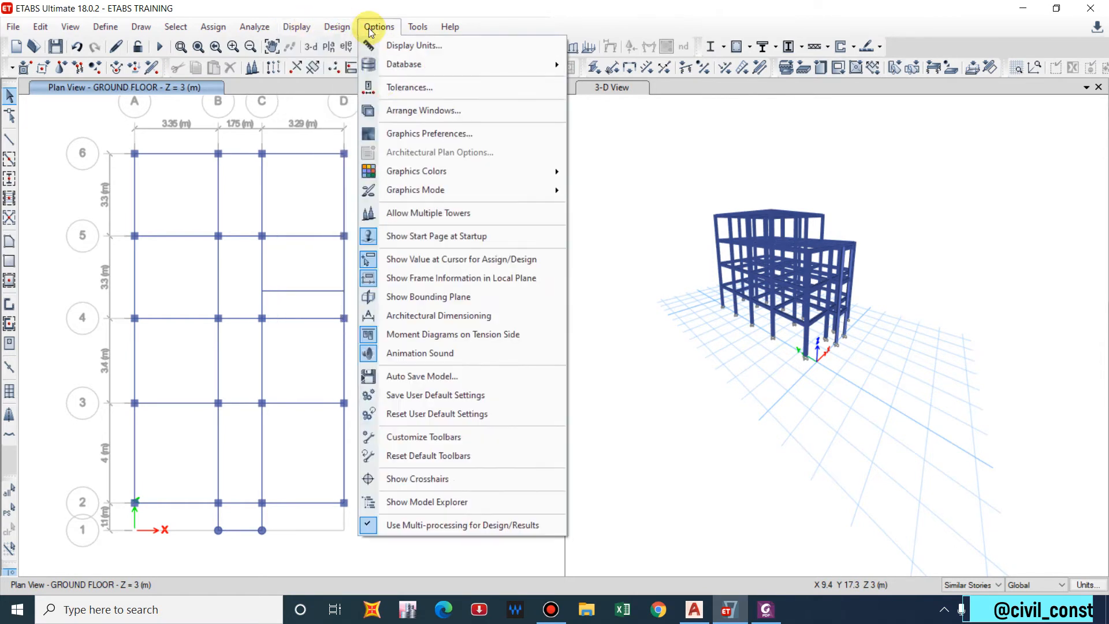
mouse_move(451, 191)
click(630, 192)
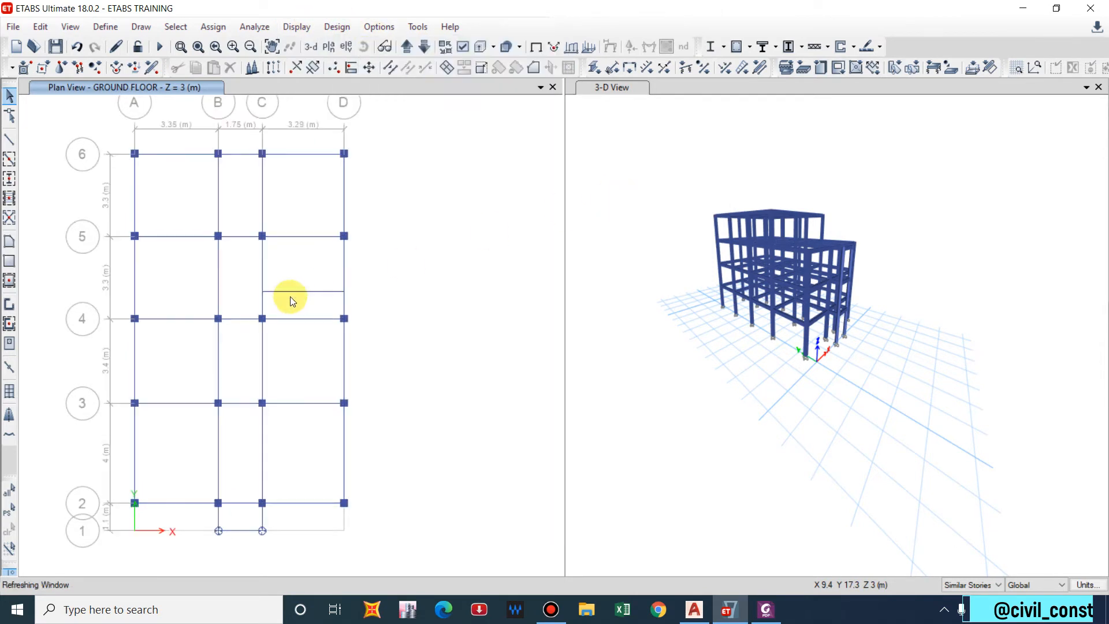
click(290, 292)
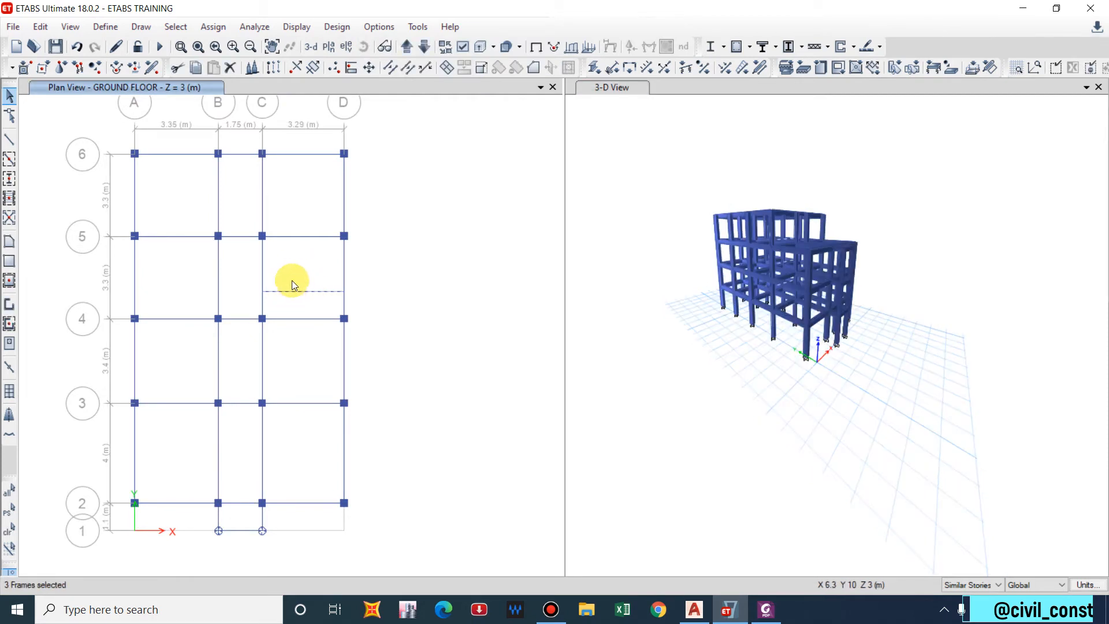
click(292, 281)
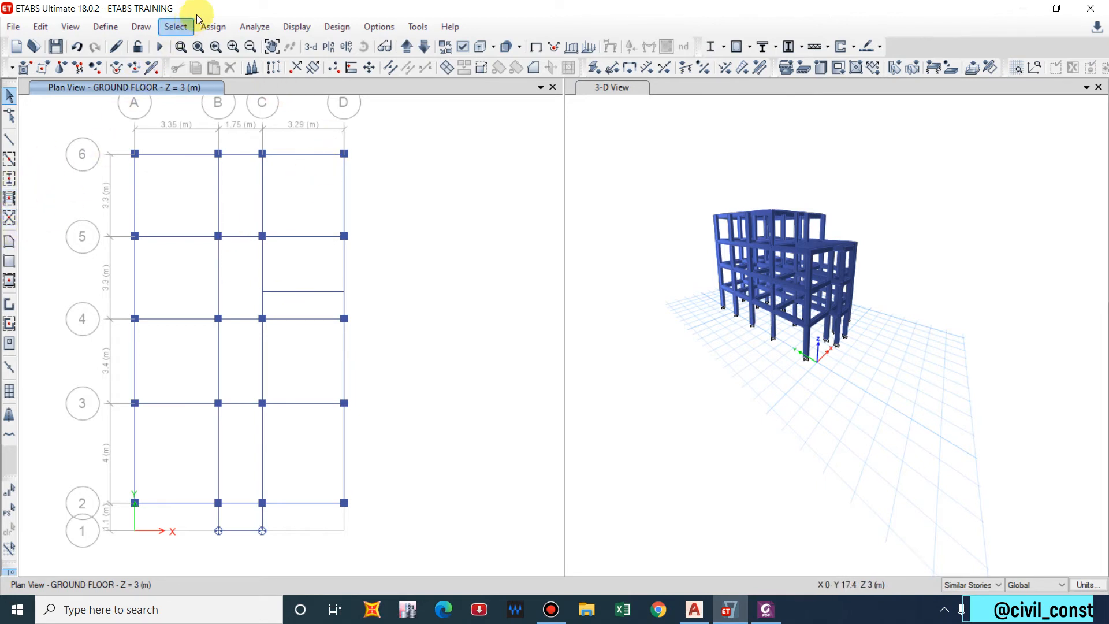
click(141, 27)
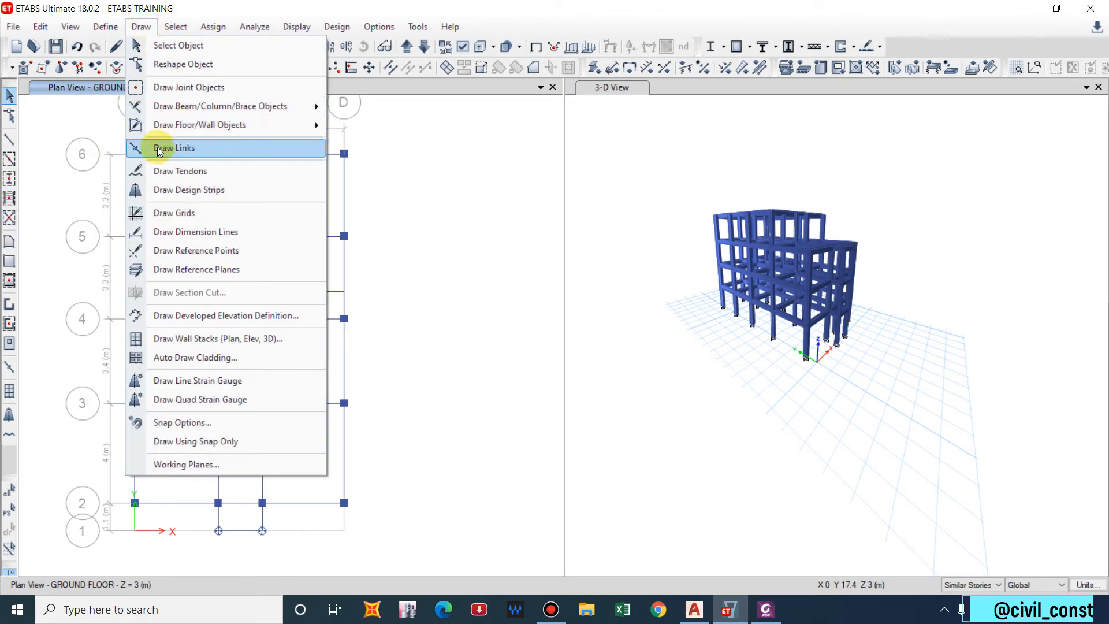
mouse_move(173, 130)
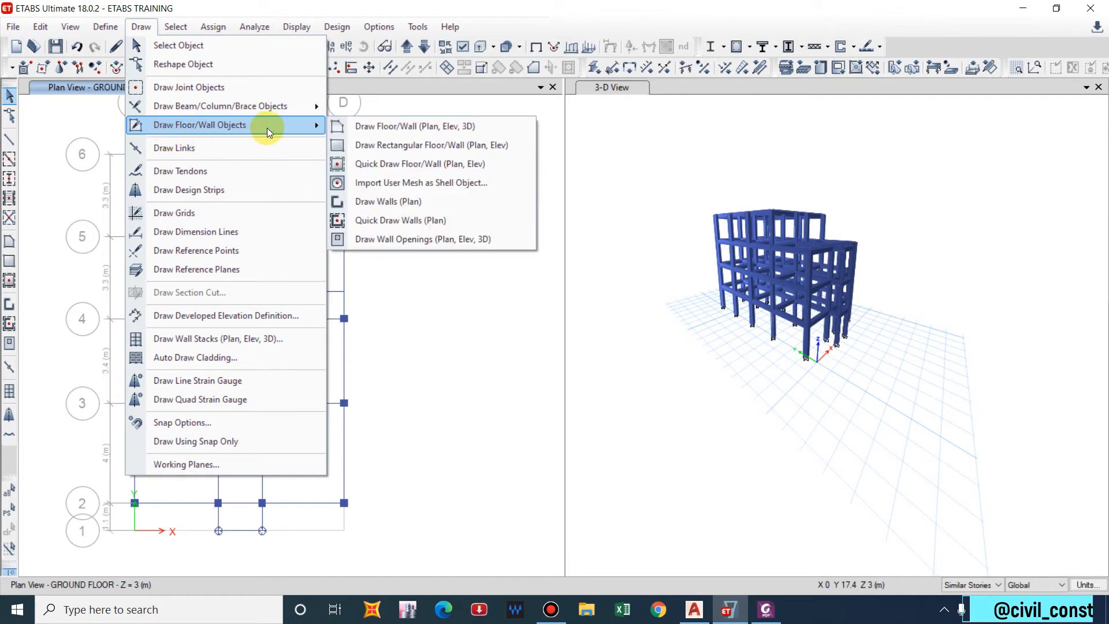
click(414, 164)
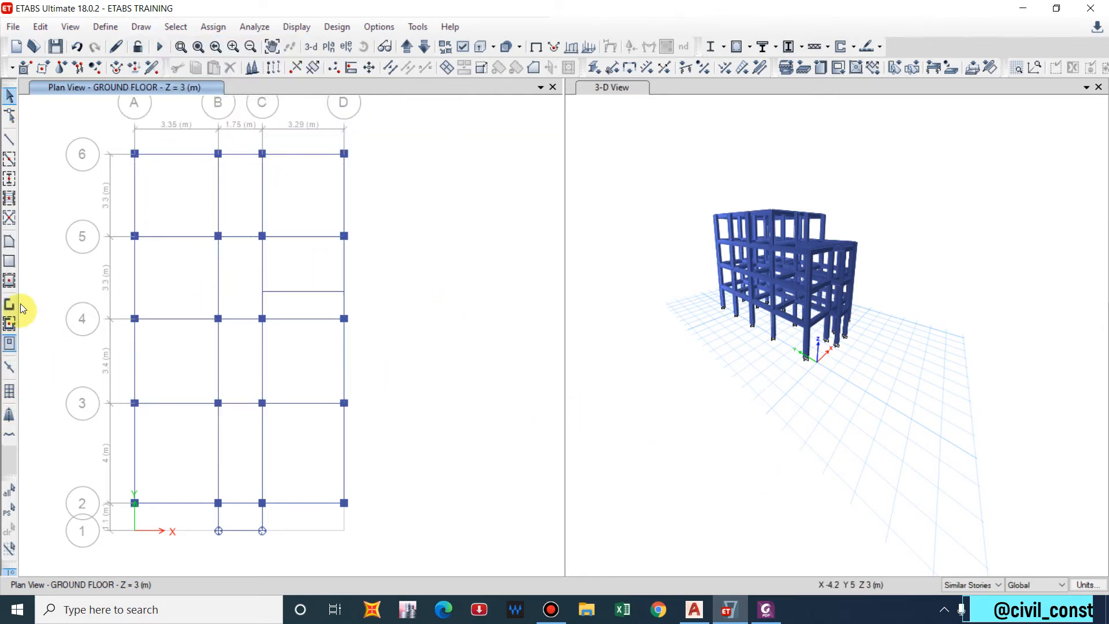
Start the Draw Floor/Wall command with Slab as the property, keeping the object properties clear of the plan.
click(10, 242)
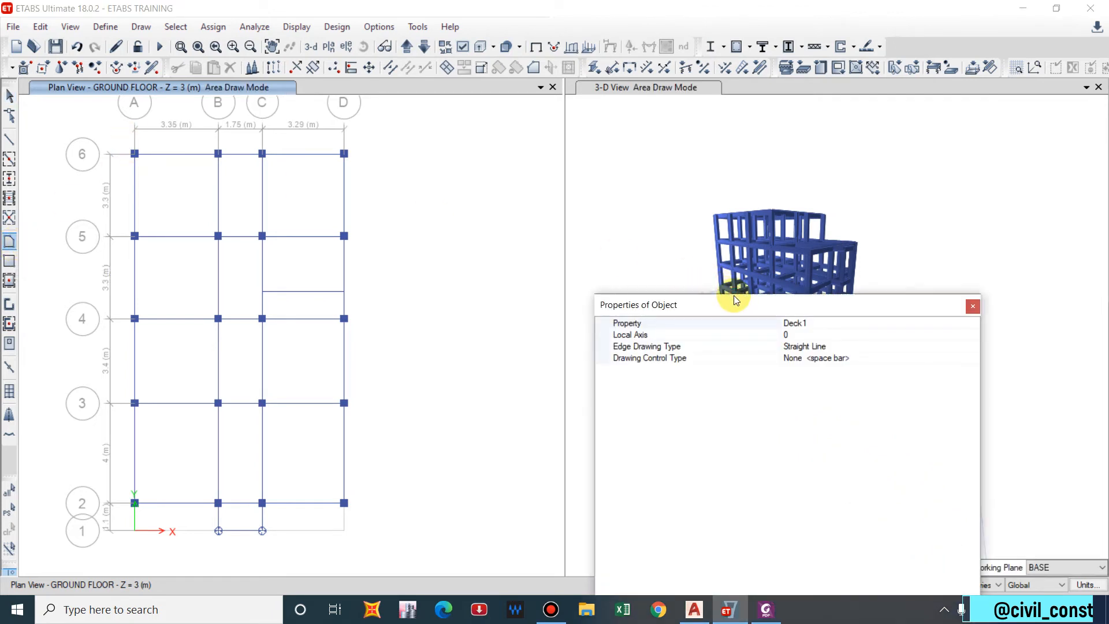
drag(734, 296, 619, 174)
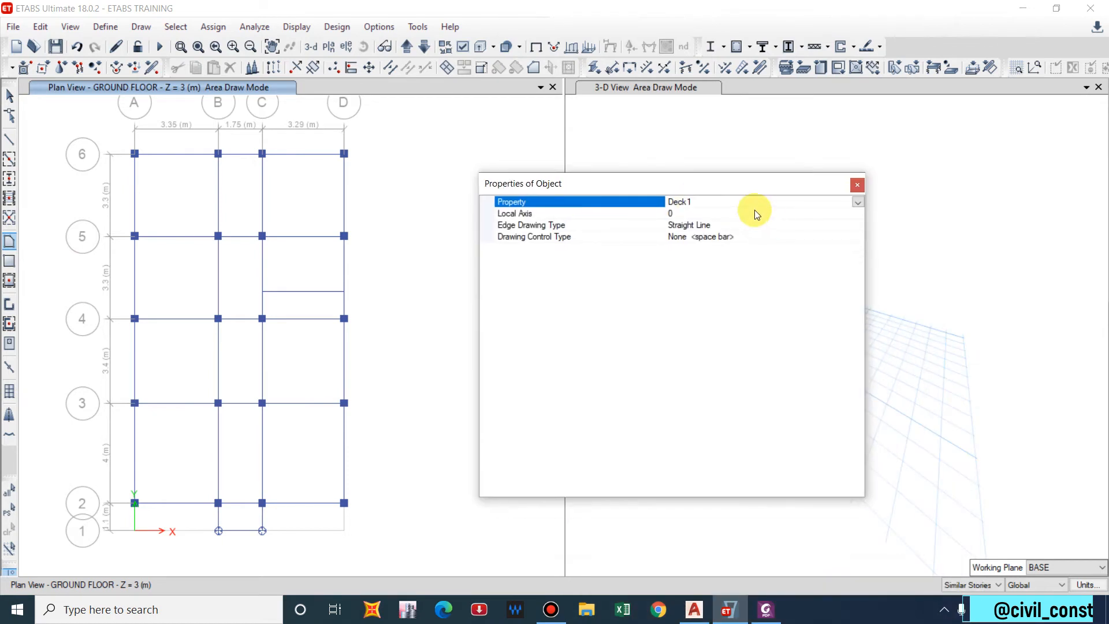
click(857, 202)
click(675, 241)
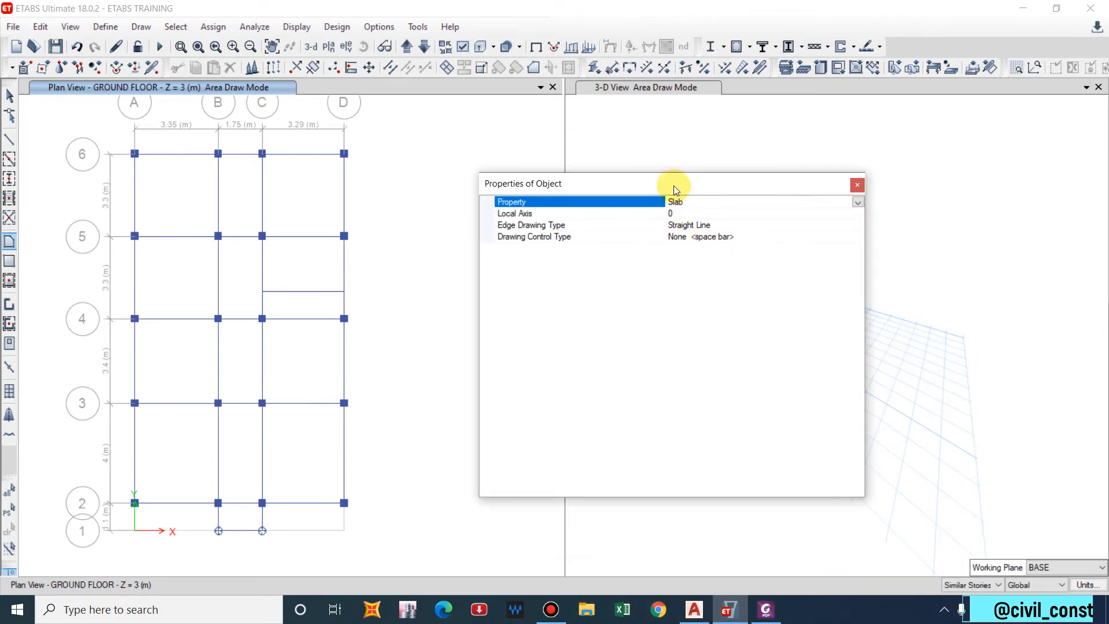
drag(676, 180, 934, 412)
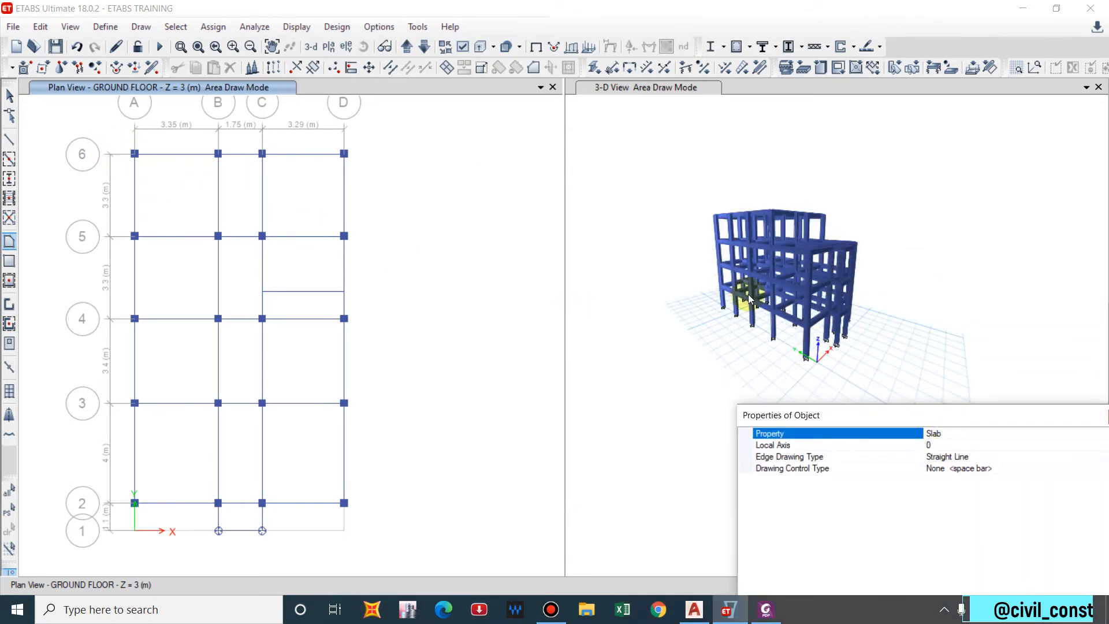
drag(847, 420, 850, 416)
click(798, 197)
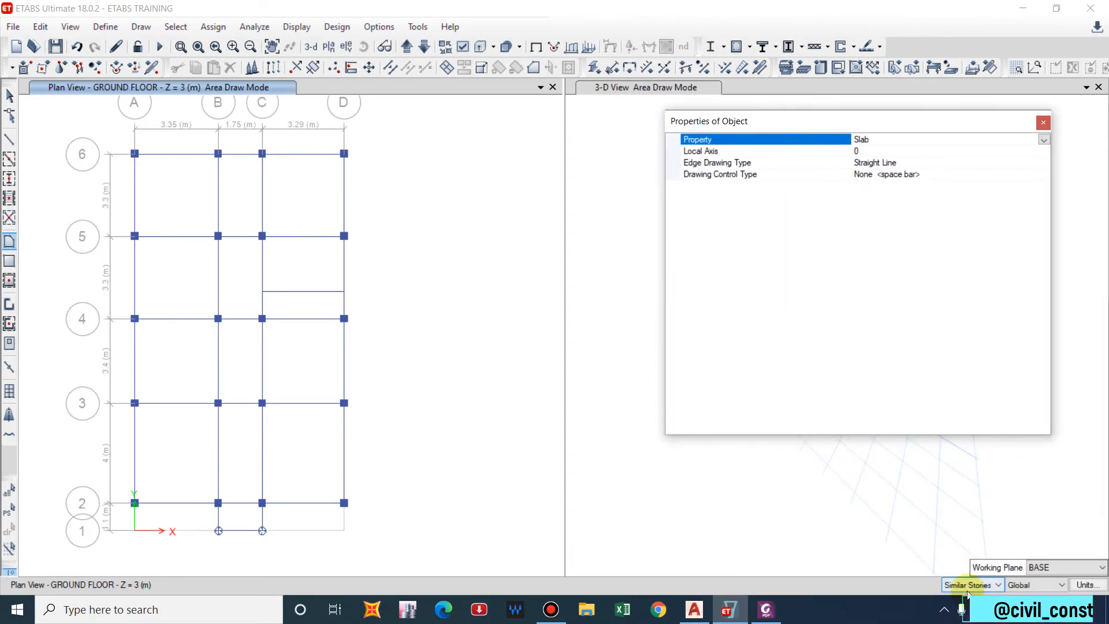
Draw a slab over the ground floor panel between grids A and B and grids 5 and 6, using its four column points.
scroll(134, 152, up, 3)
click(133, 153)
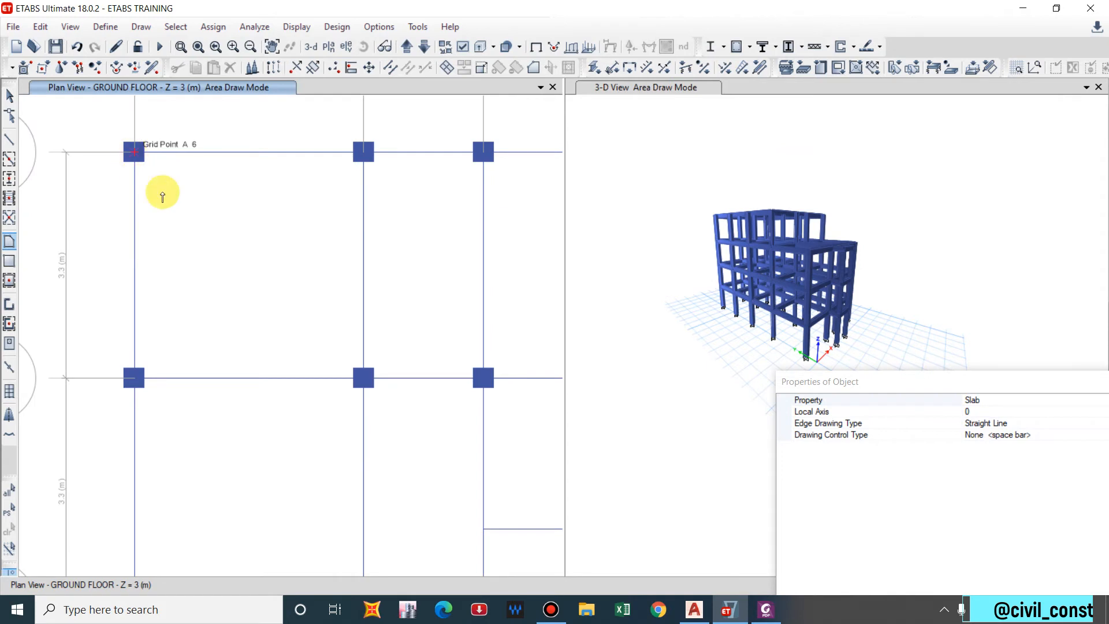
click(364, 152)
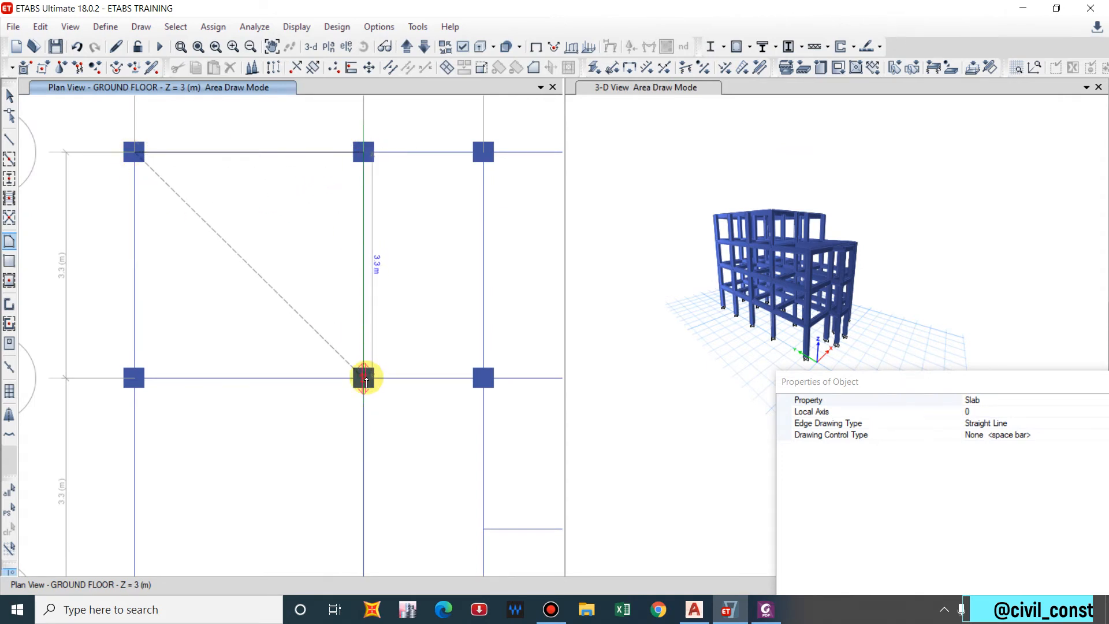
click(364, 378)
click(133, 379)
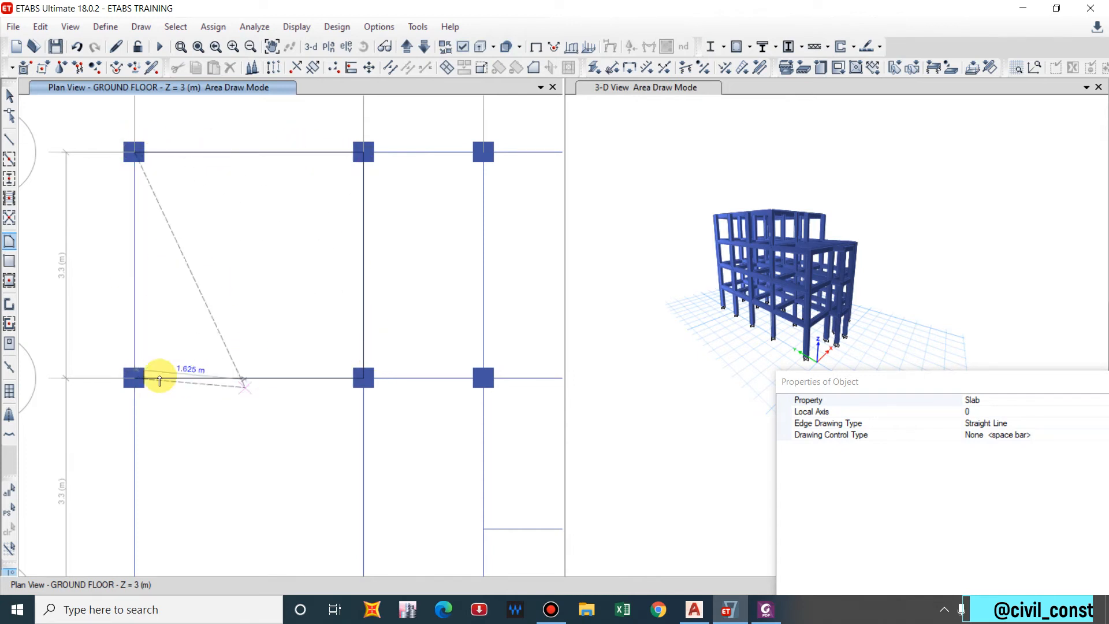
key(Return)
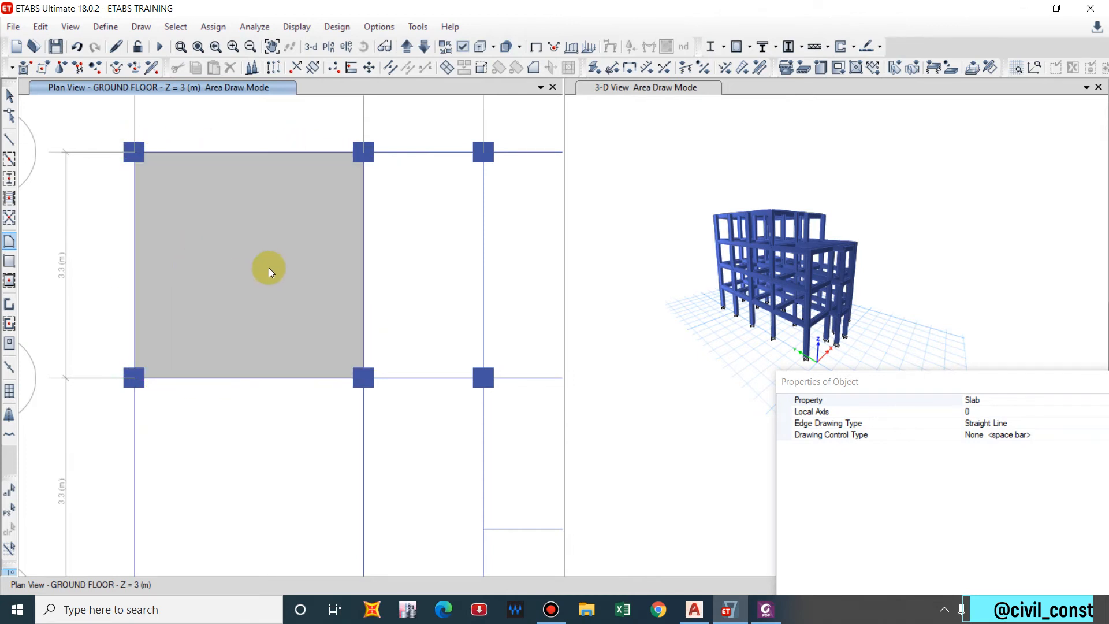
Turn off the extruded frame display in the 3-D view and inspect the new slab on each story.
scroll(291, 221, down, 5)
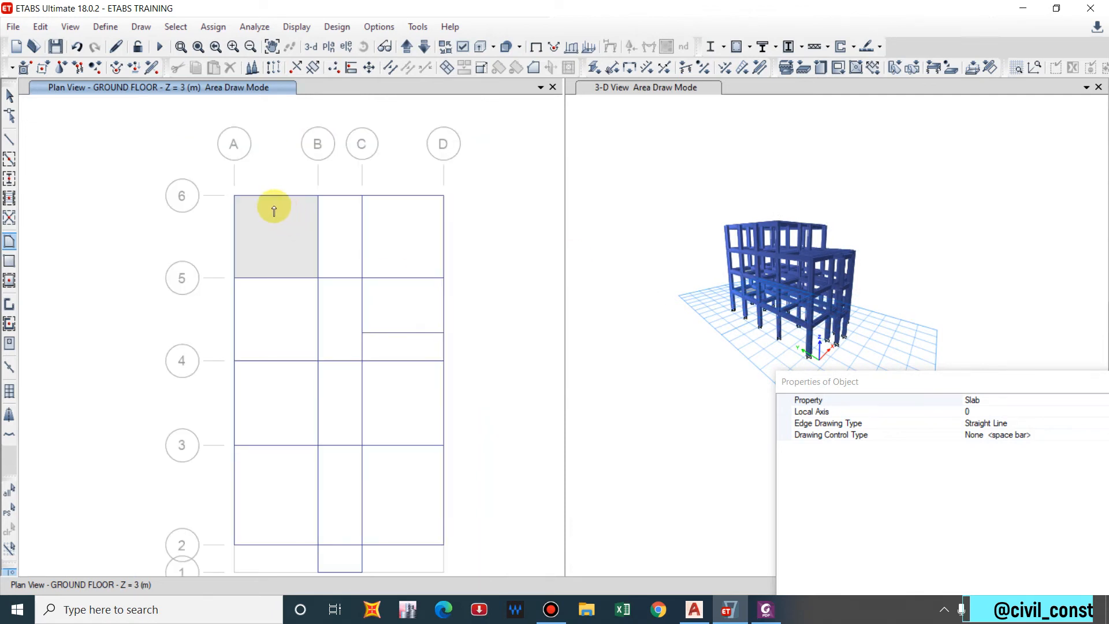
click(794, 266)
middle_drag(794, 269, 807, 211)
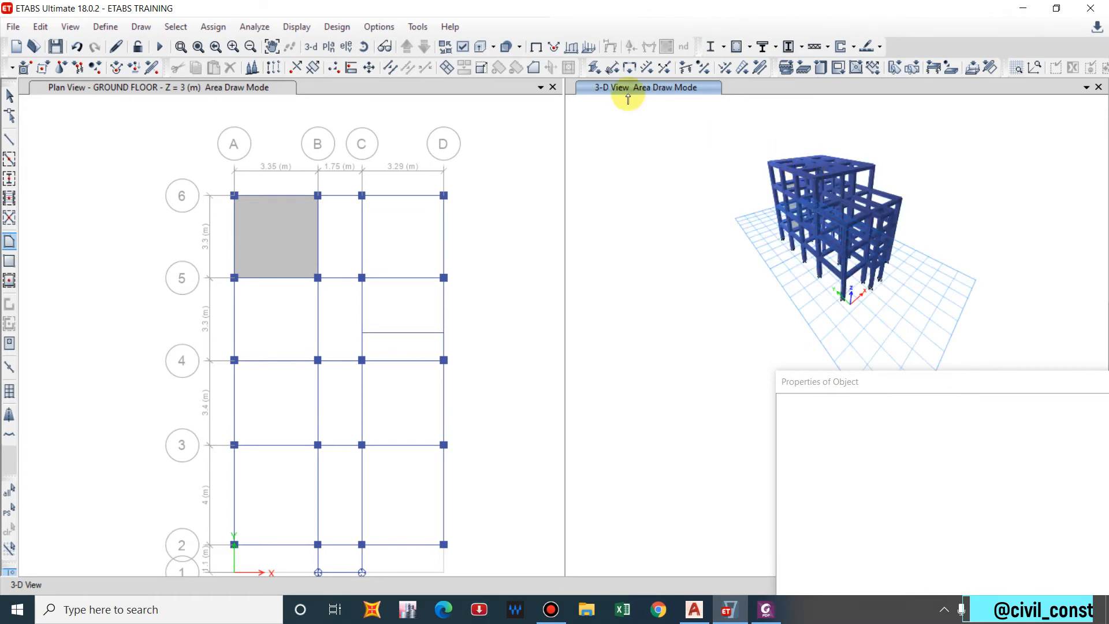
click(480, 47)
scroll(743, 231, up, 4)
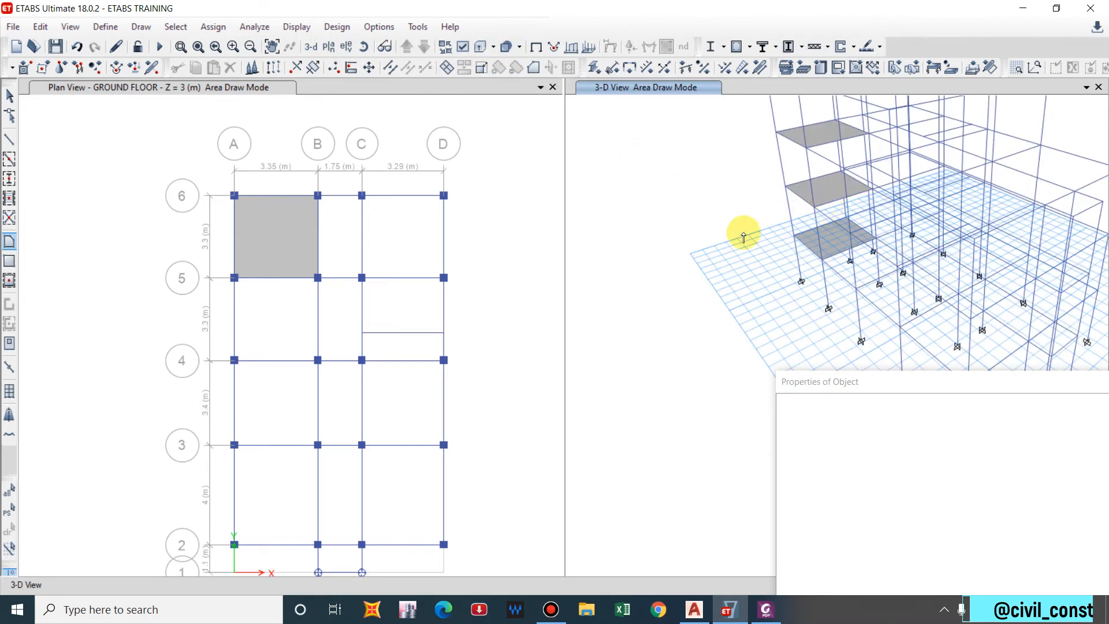
scroll(736, 227, down, 6)
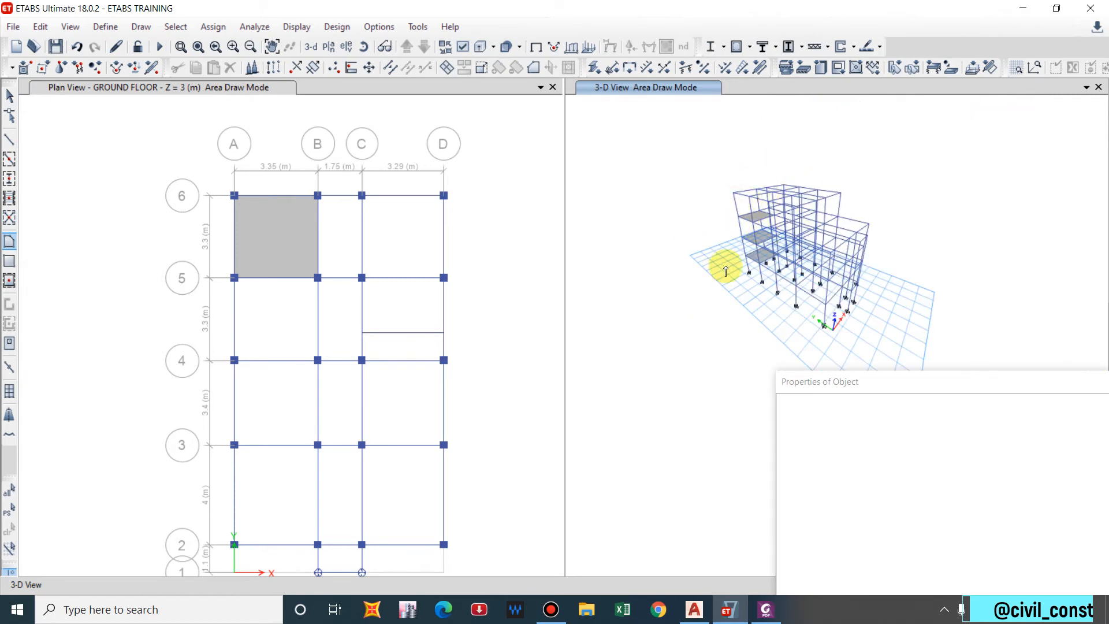
scroll(734, 254, up, 5)
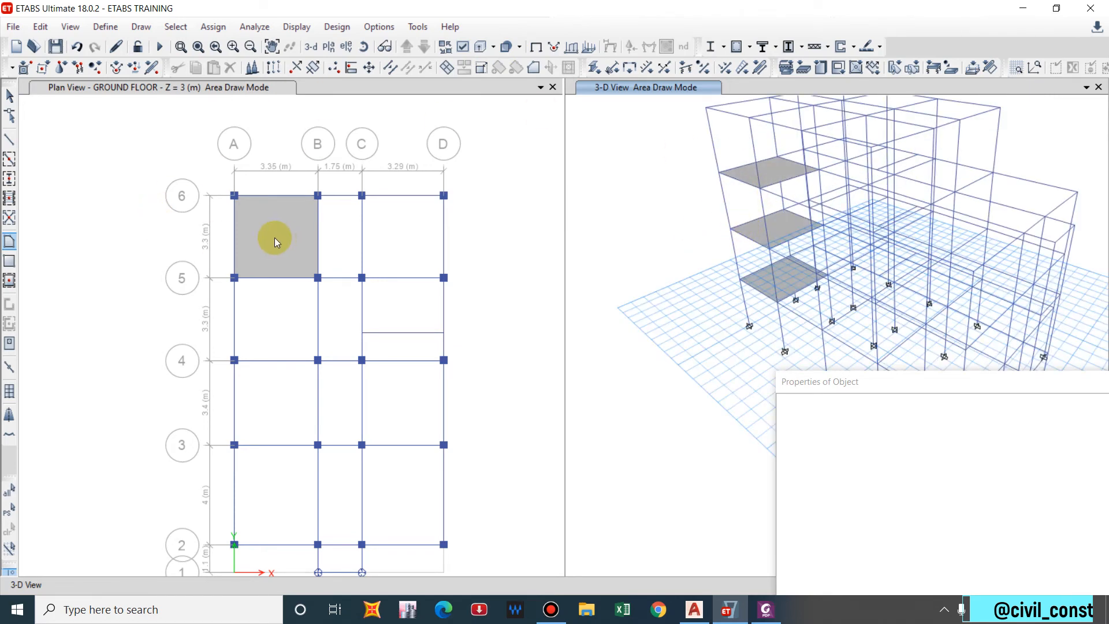
Undo the point-by-point slab and redraw it with Draw Rectangular Floor/Wall from grid point A6 to grid point B5.
key(Escape)
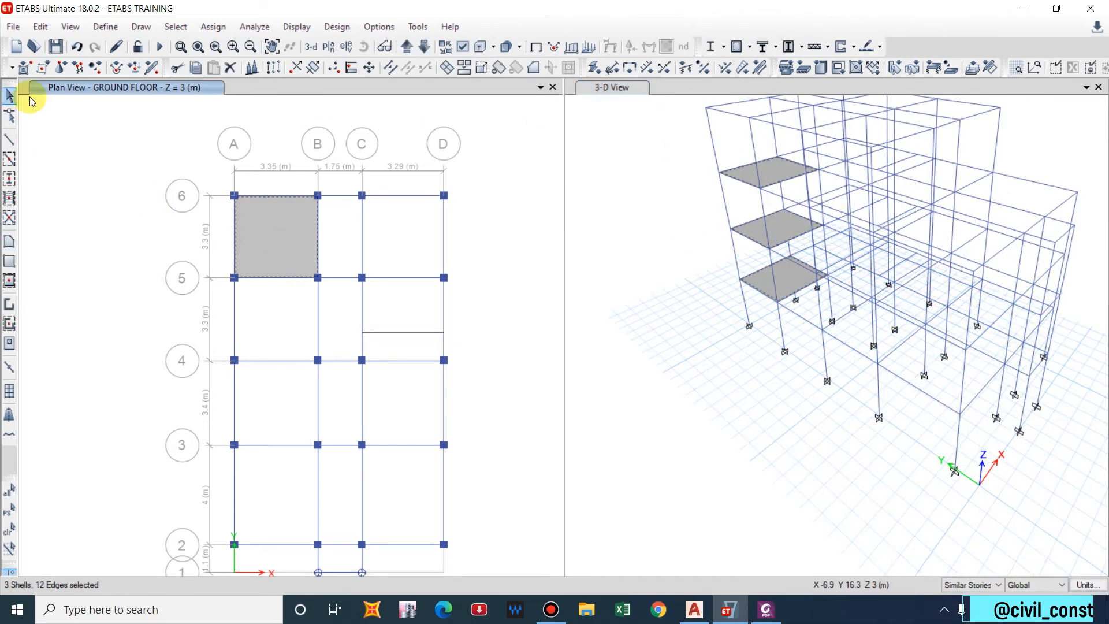
click(78, 46)
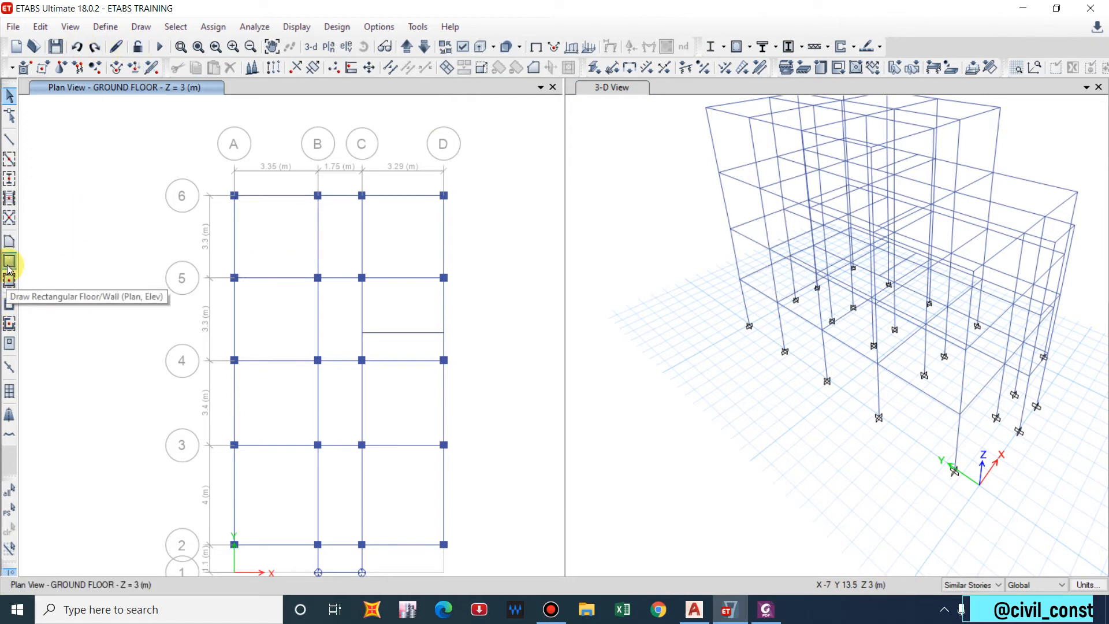
click(9, 261)
scroll(236, 206, up, 3)
scroll(231, 200, down, 3)
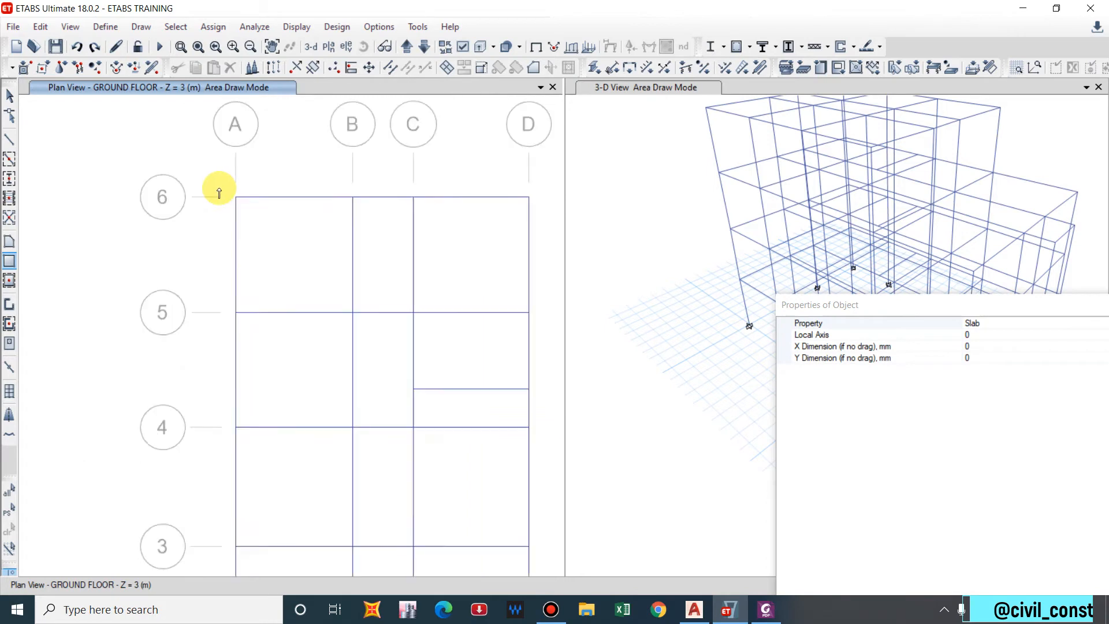
scroll(231, 199, up, 3)
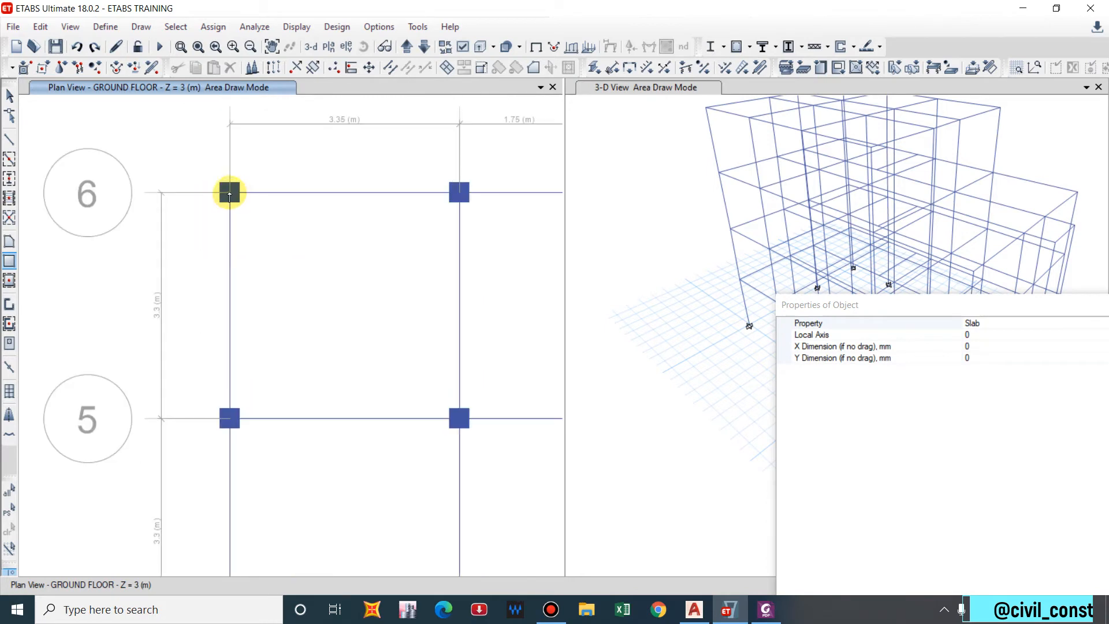
click(229, 192)
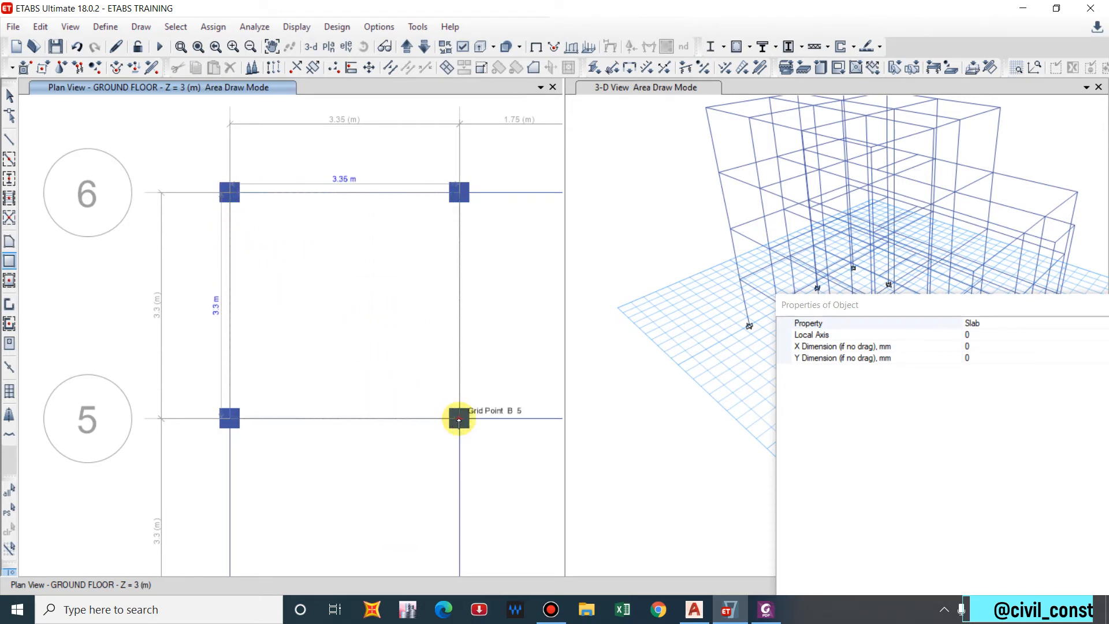
click(459, 420)
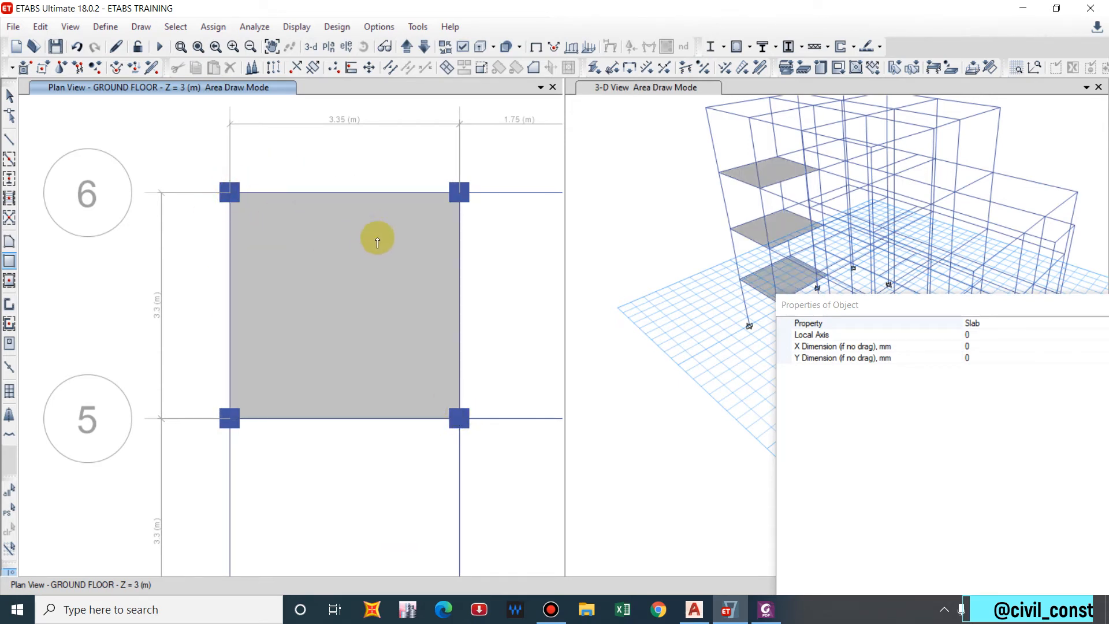
Leave area drawing and undo the rectangular slab between grids A and B and grids 5 and 6.
scroll(709, 224, down, 5)
key(Escape)
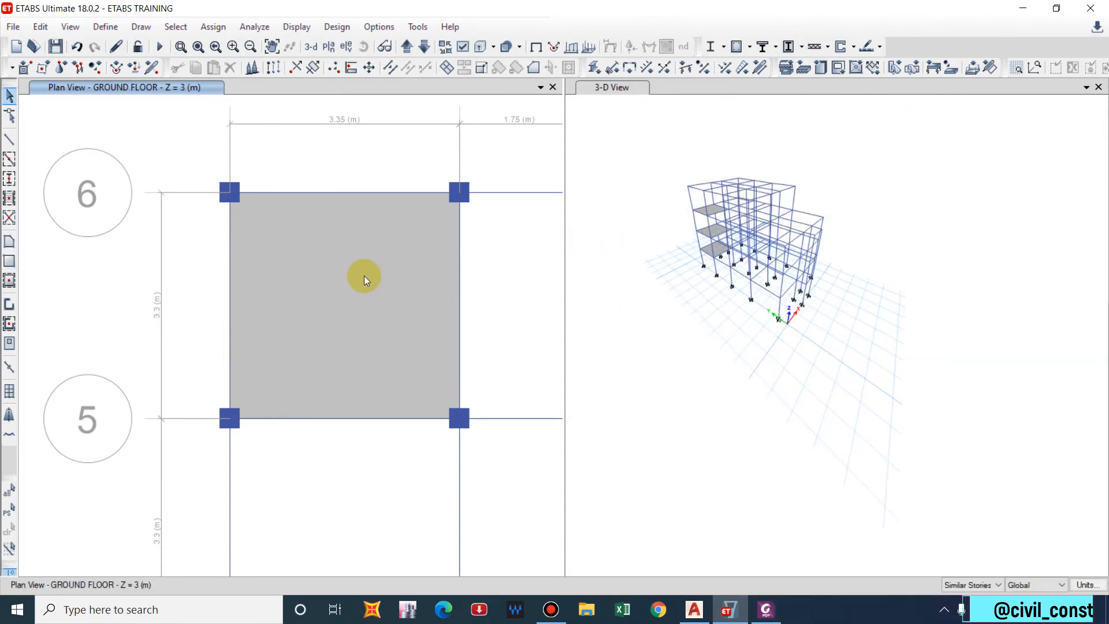
click(358, 276)
scroll(291, 159, down, 4)
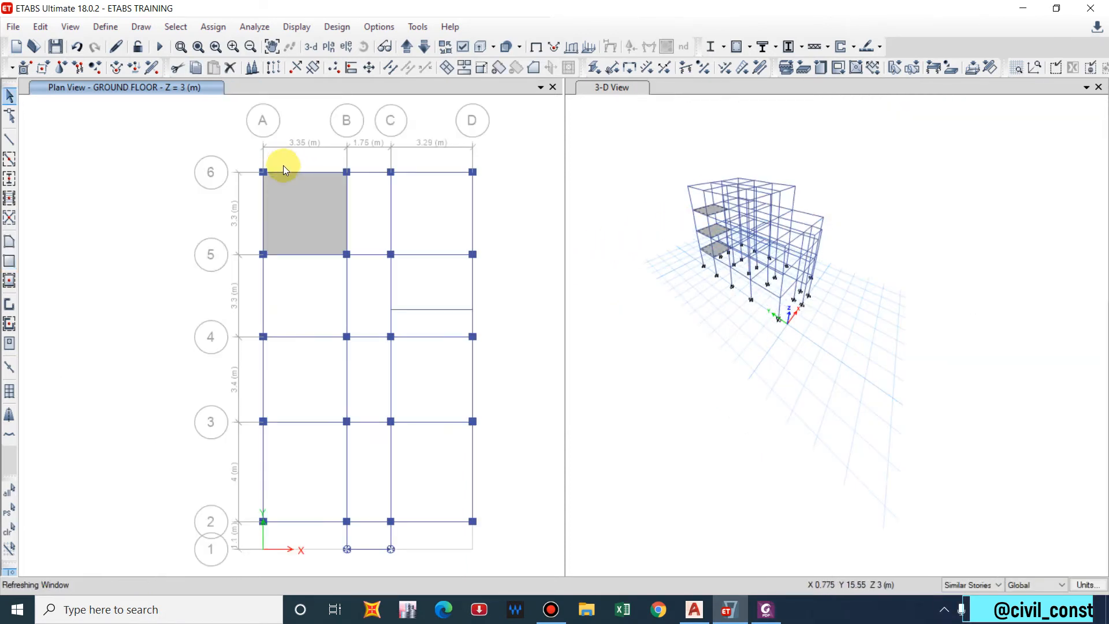
click(76, 47)
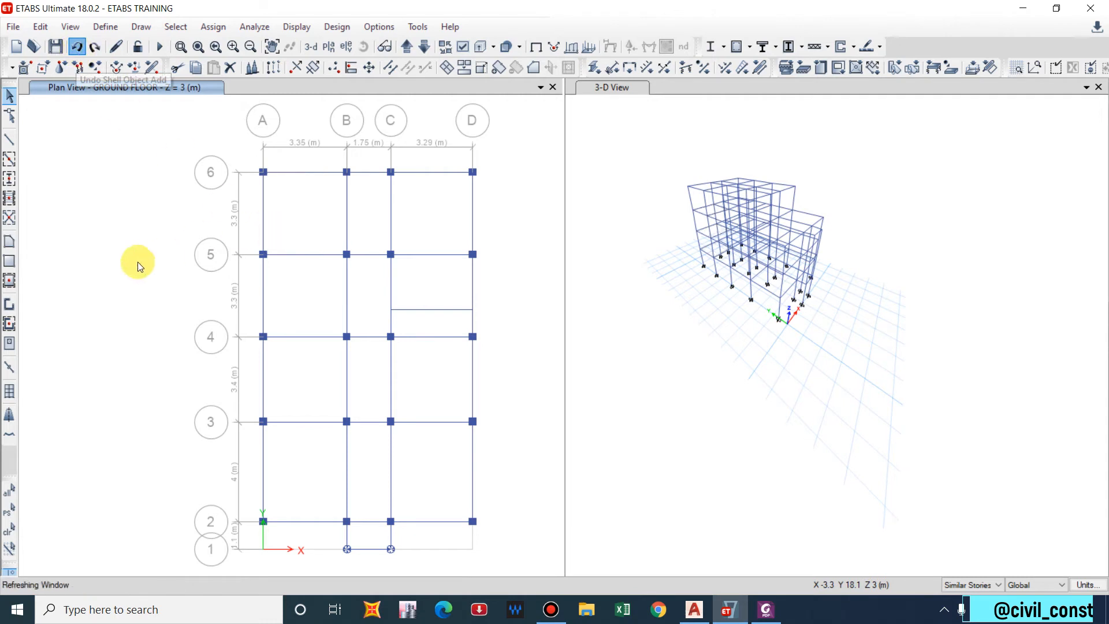
Use Quick Draw Floor/Wall to place a slab in the ground floor panel between grids A–B and 5–6.
click(10, 281)
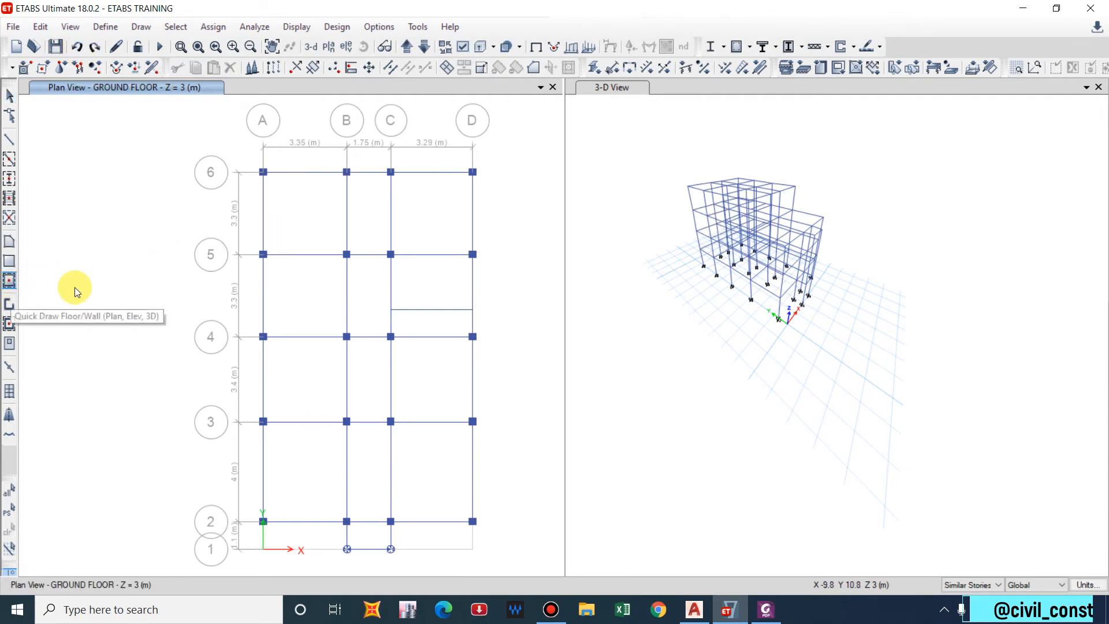
click(298, 211)
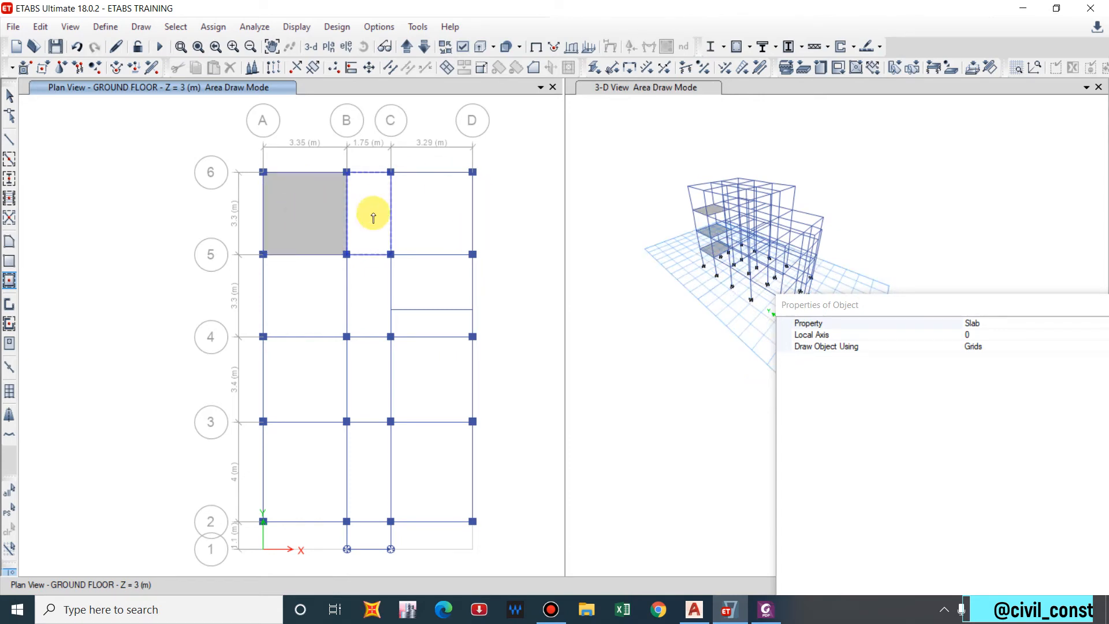
Switch to the AutoCAD floor plans, examine the staircase area of the ground floor room plan, and return to ETABS.
click(696, 611)
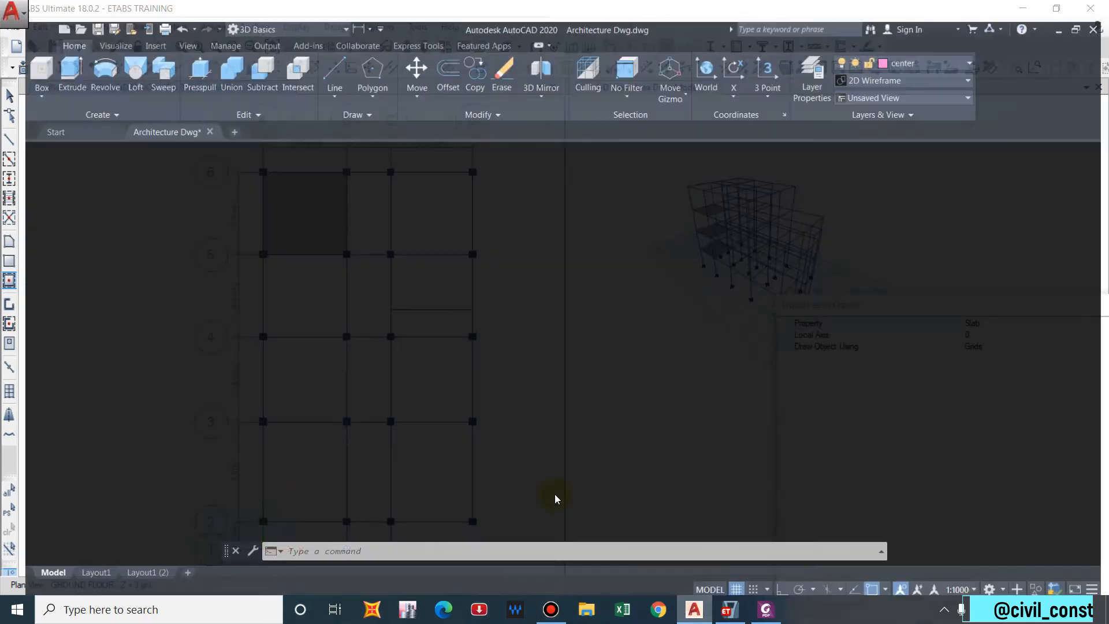
scroll(377, 224, down, 3)
scroll(376, 224, down, 3)
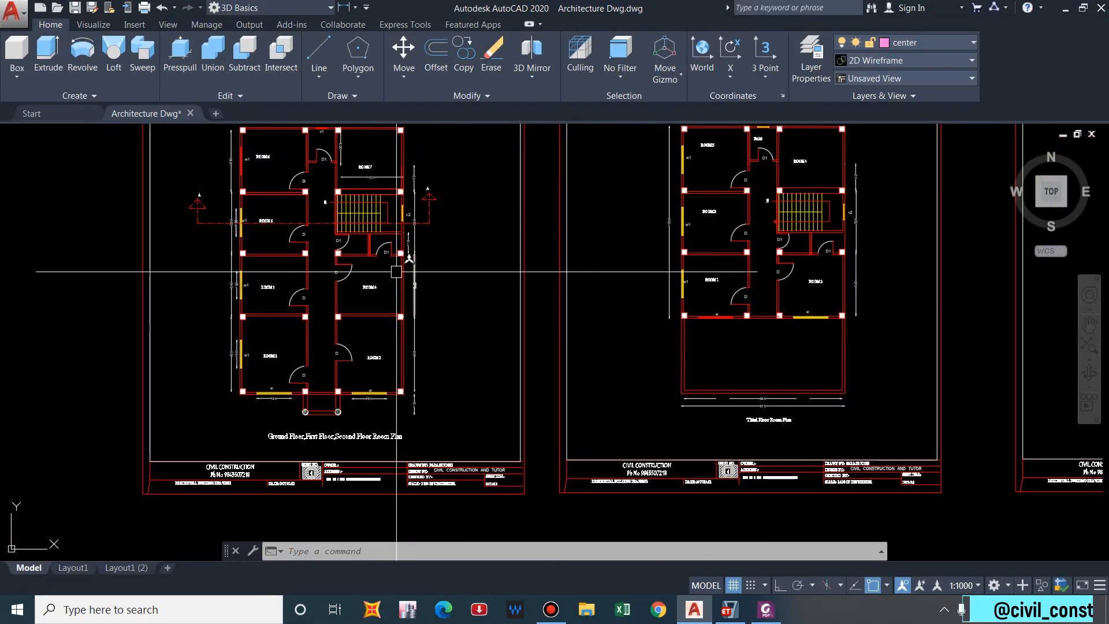
key(Escape)
key(Escape)
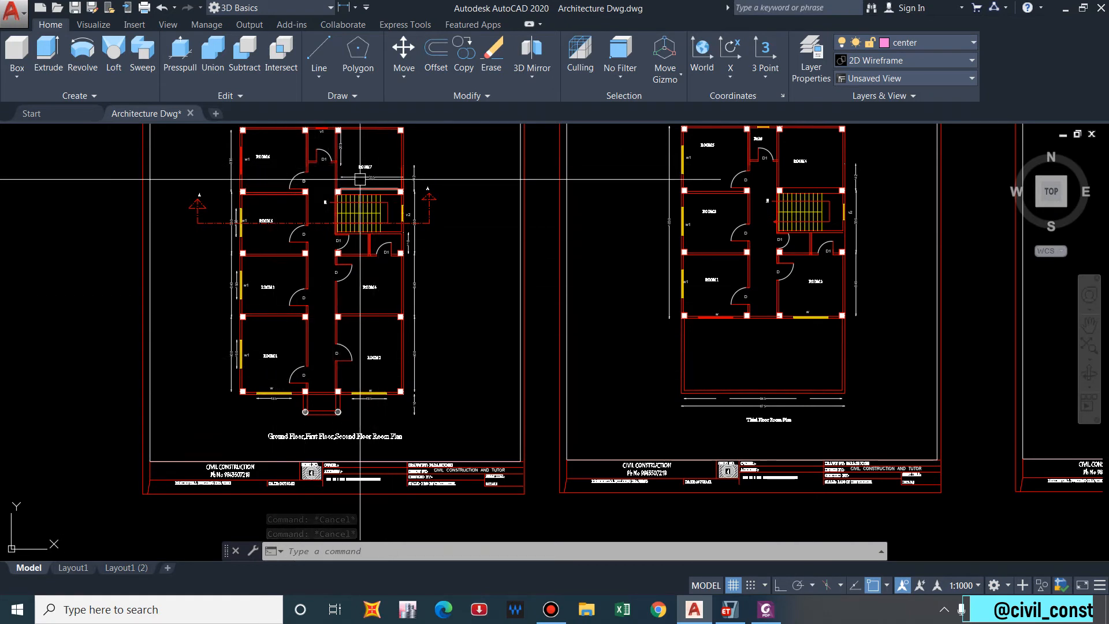
scroll(364, 179, up, 2)
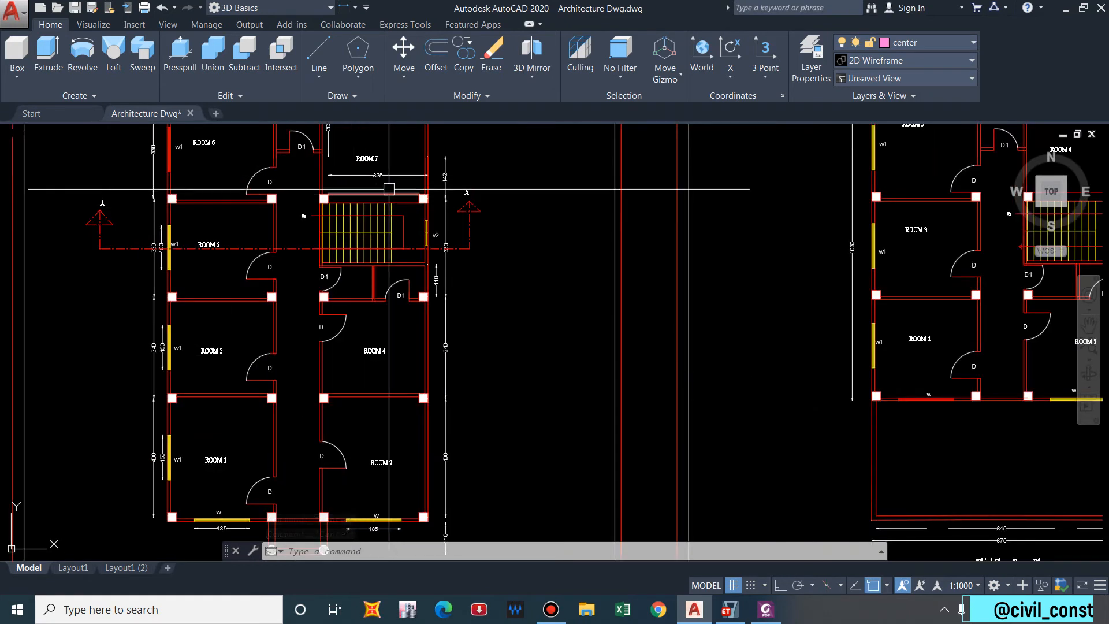
click(1070, 12)
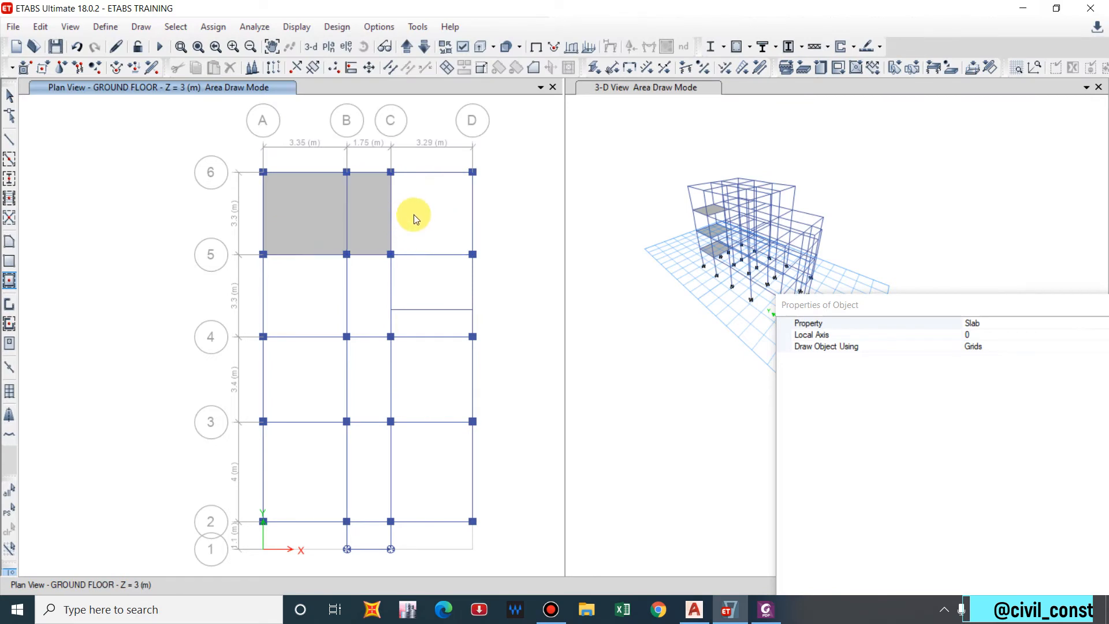
Quick-draw slabs in the remaining ground floor panels between grids A and D, down to grid 2.
click(291, 286)
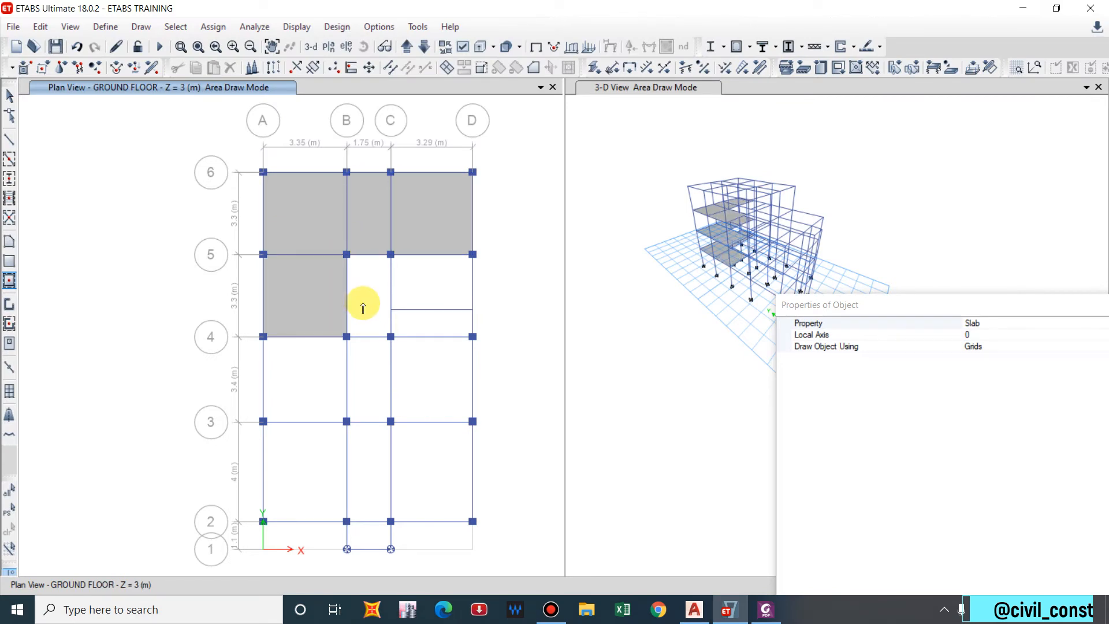
click(362, 308)
click(427, 329)
click(417, 379)
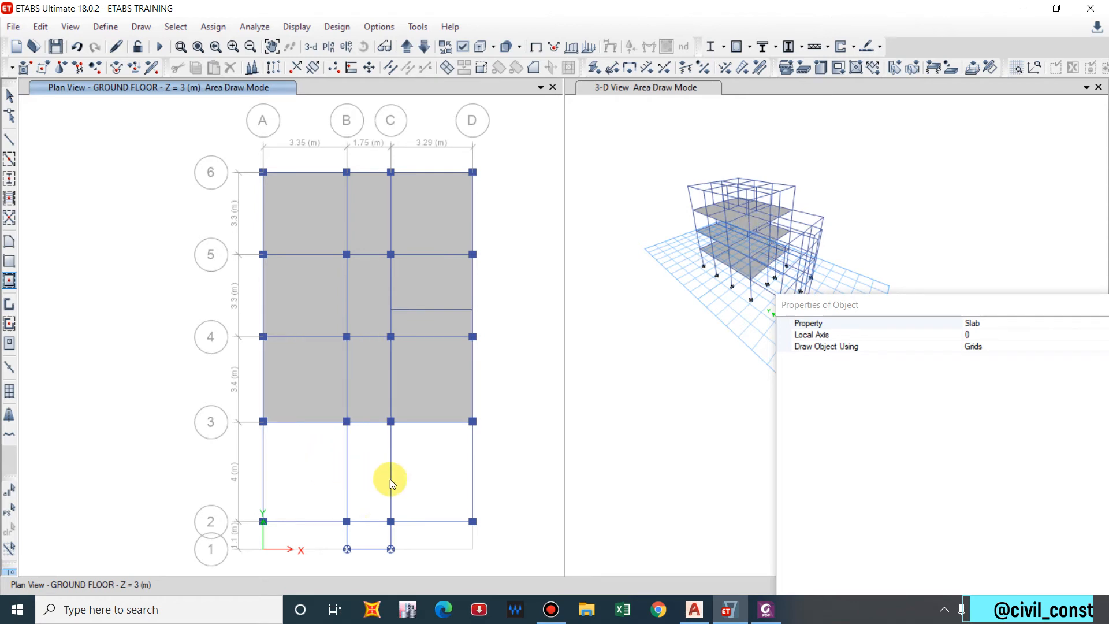
click(431, 479)
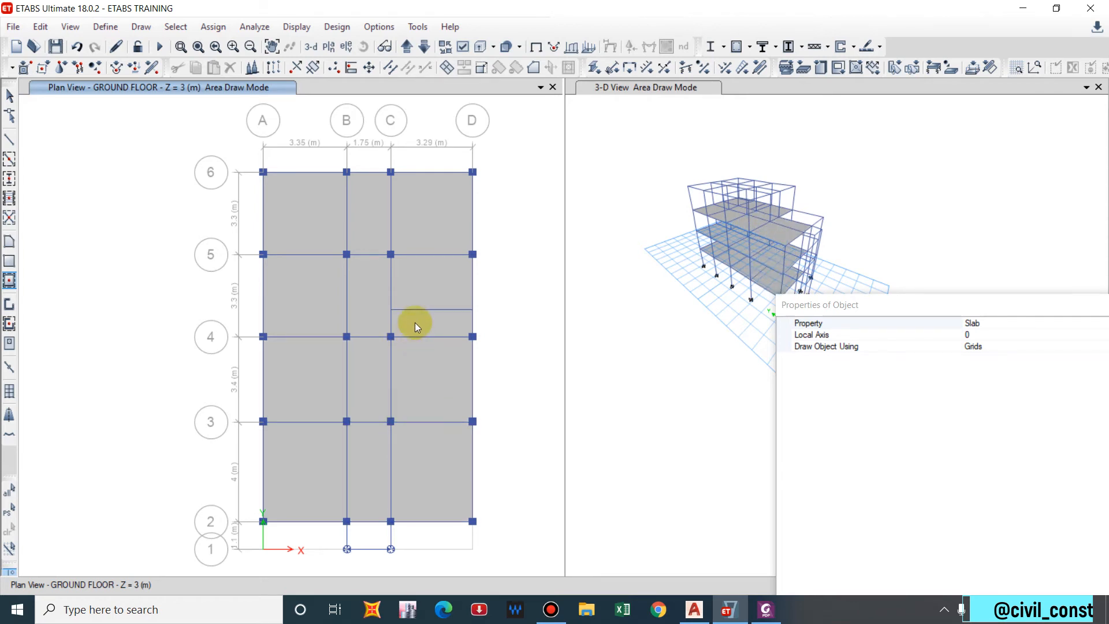
Delete the slab in the staircase panel between grids C and D and grids 4 and 5.
key(Escape)
click(447, 293)
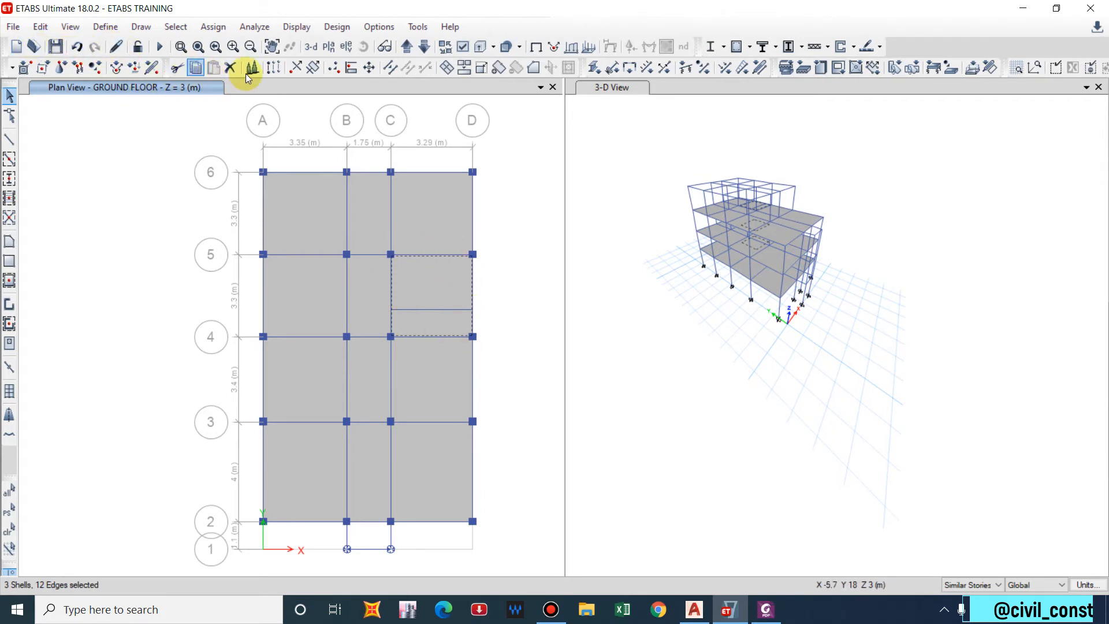
click(230, 68)
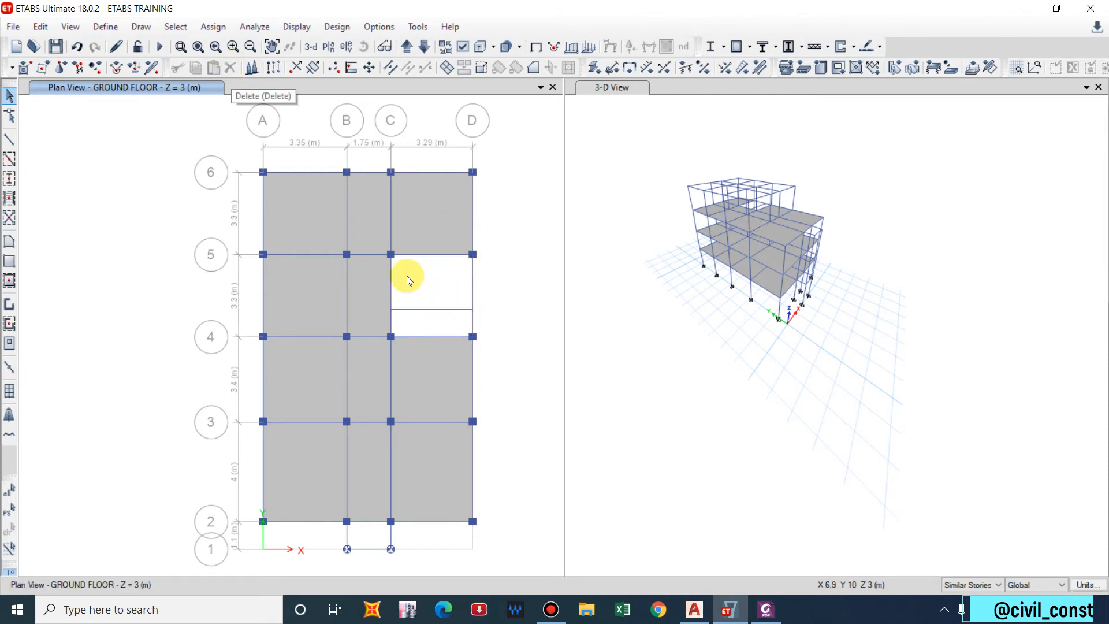
Draw a rectangular slab from the secondary beam's joint on grid C to grid point D4, leaving the staircase opening clear.
click(9, 261)
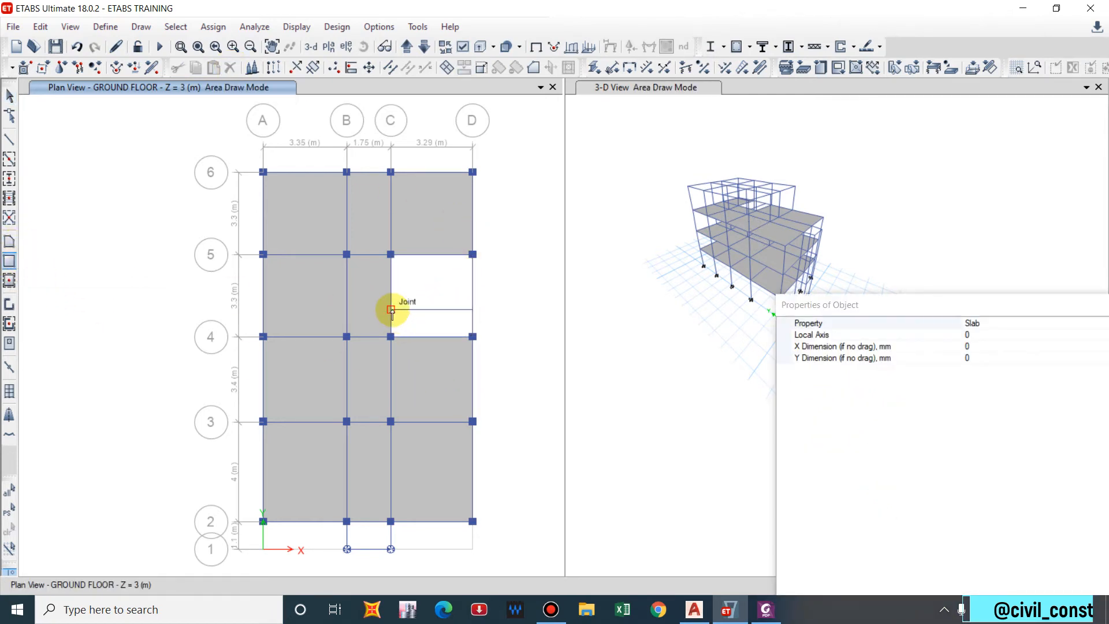
click(391, 310)
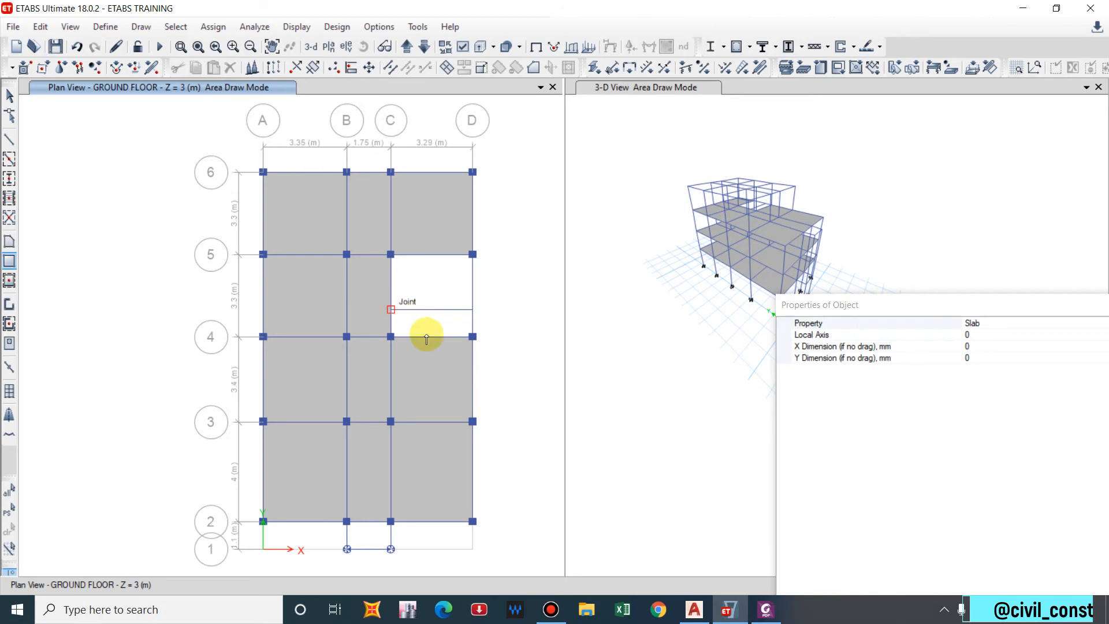
click(473, 337)
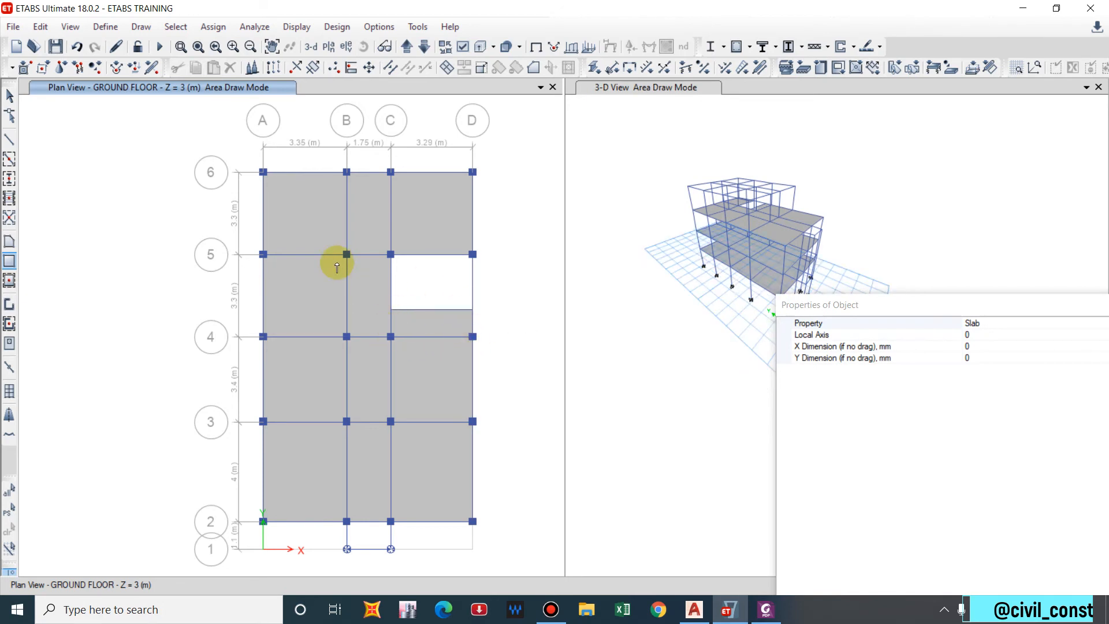
key(Escape)
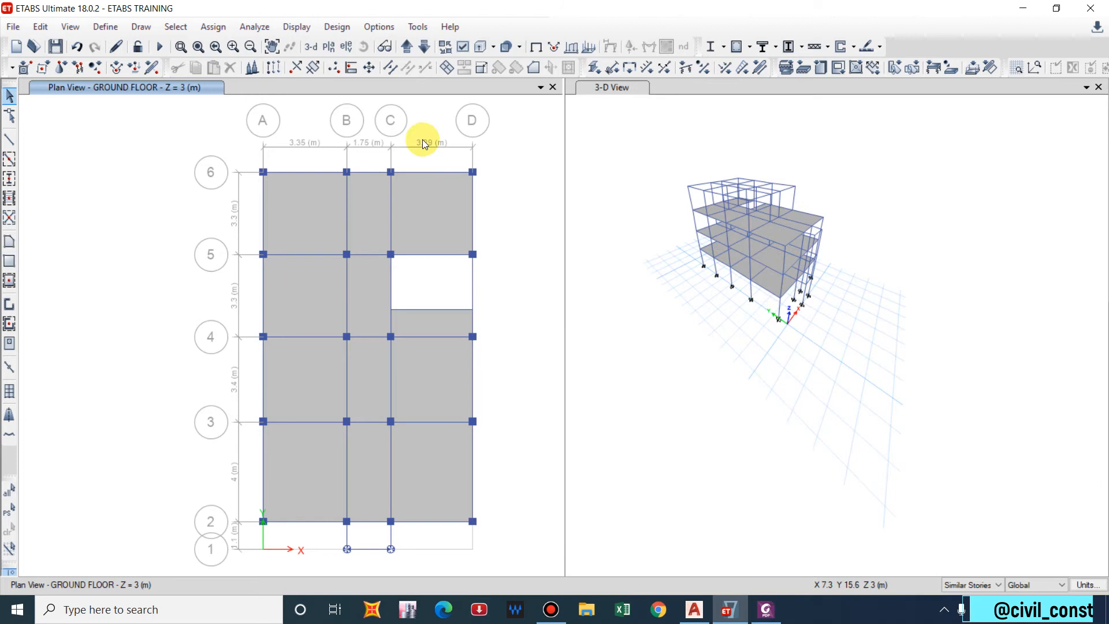
Quick-draw slabs in all Story 3 panels between grids A and D and grids 3 and 6.
click(414, 46)
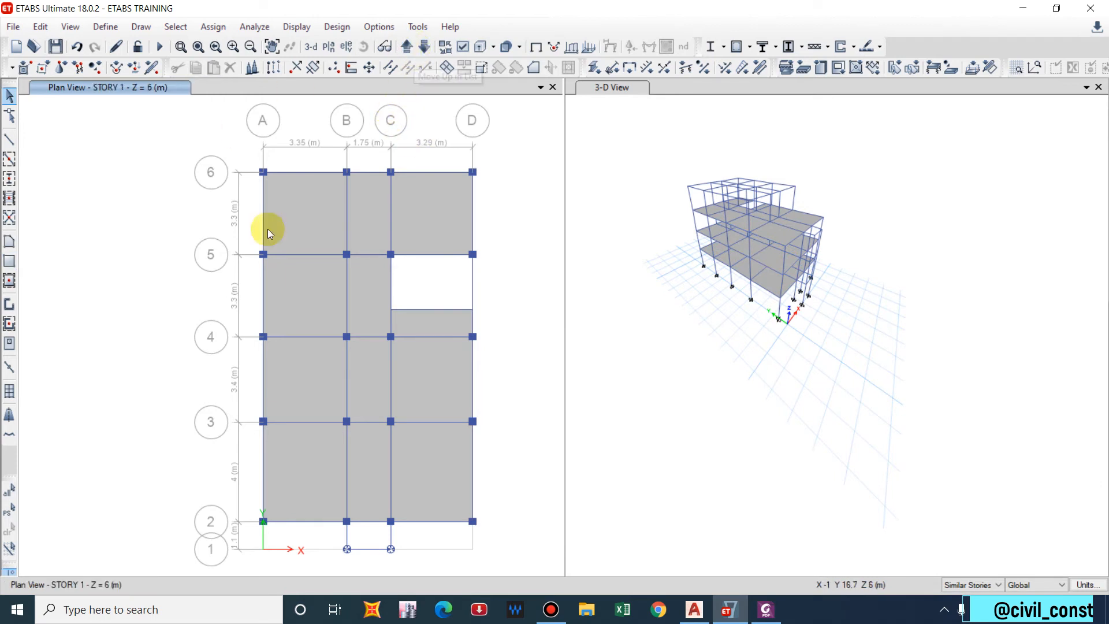
click(407, 47)
click(408, 47)
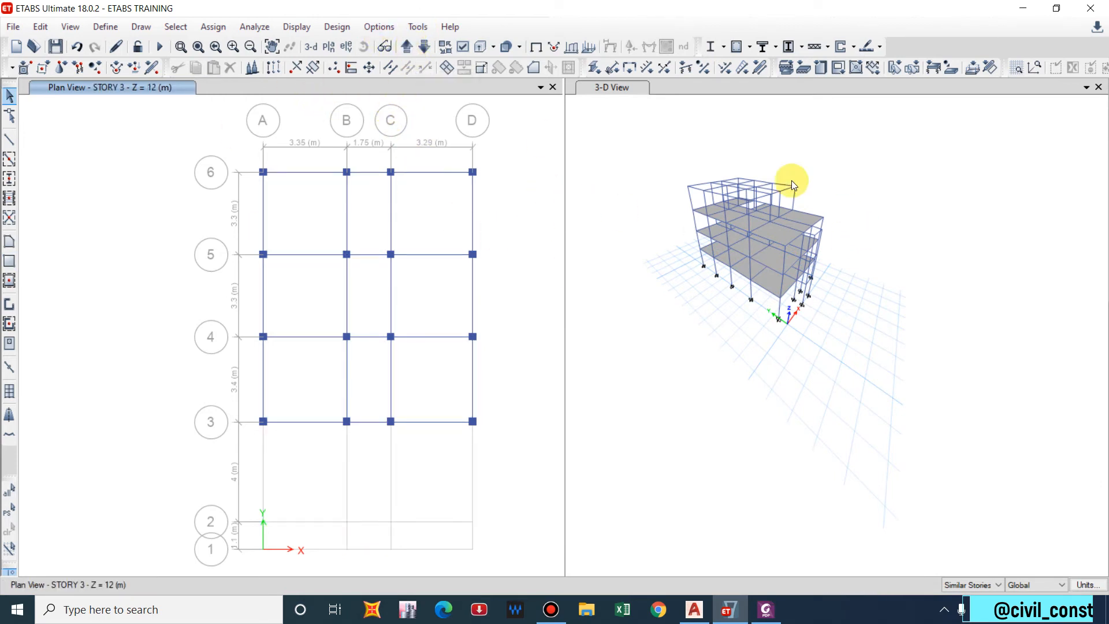
click(10, 242)
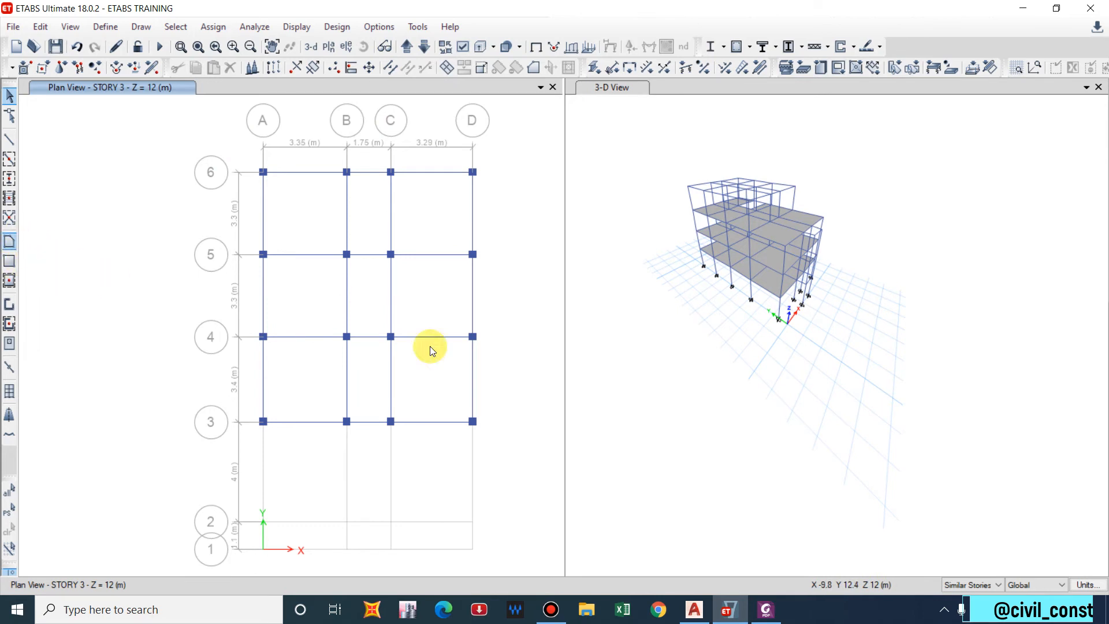
click(10, 242)
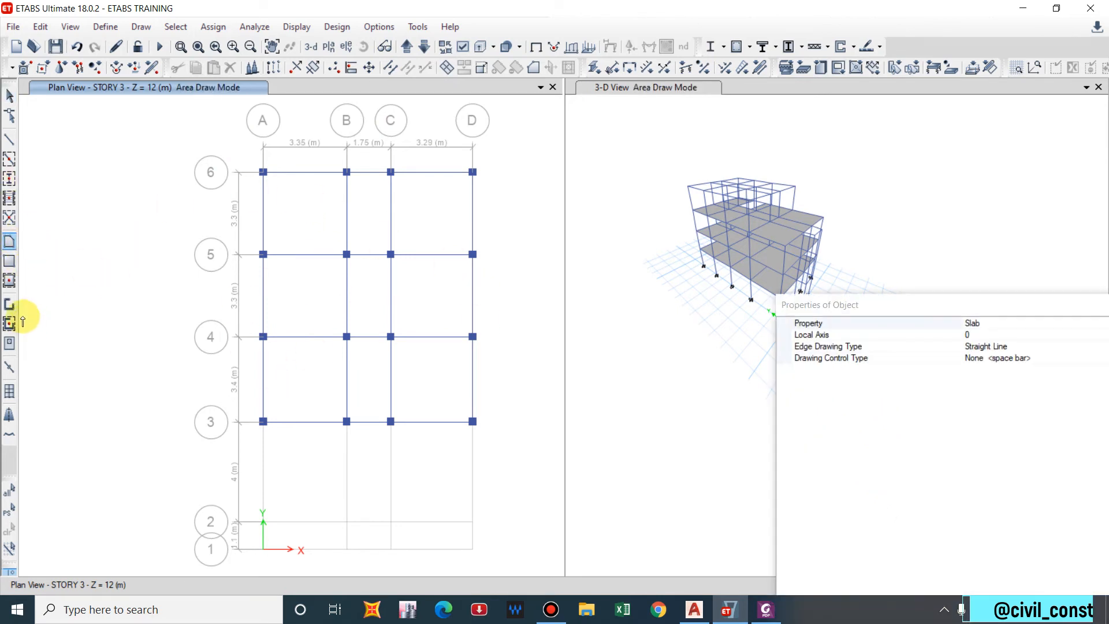
click(9, 281)
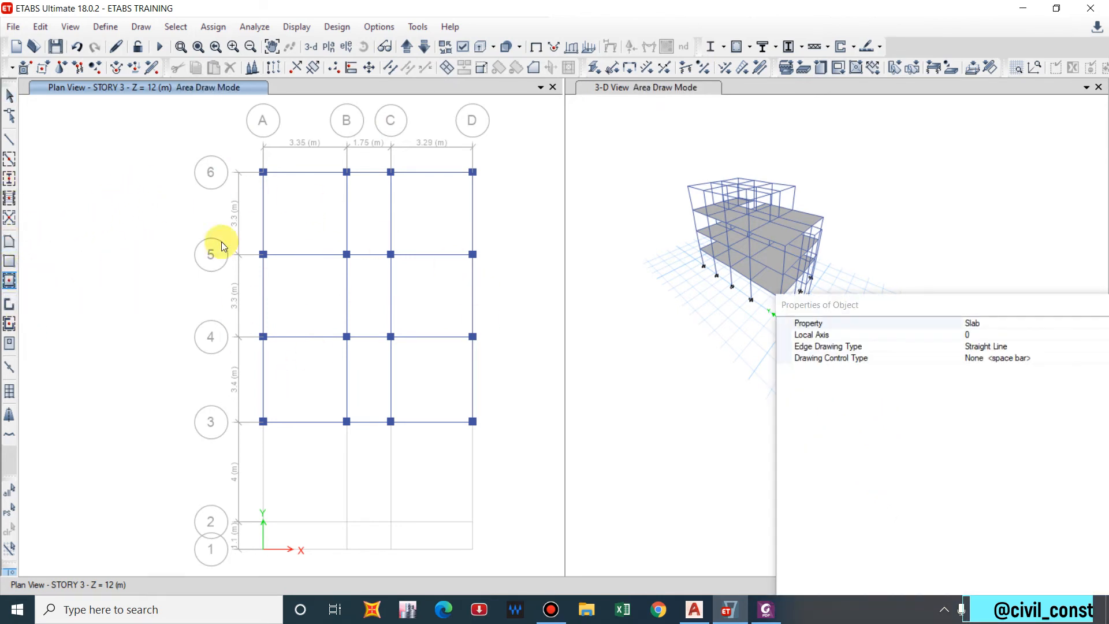
click(294, 210)
click(367, 214)
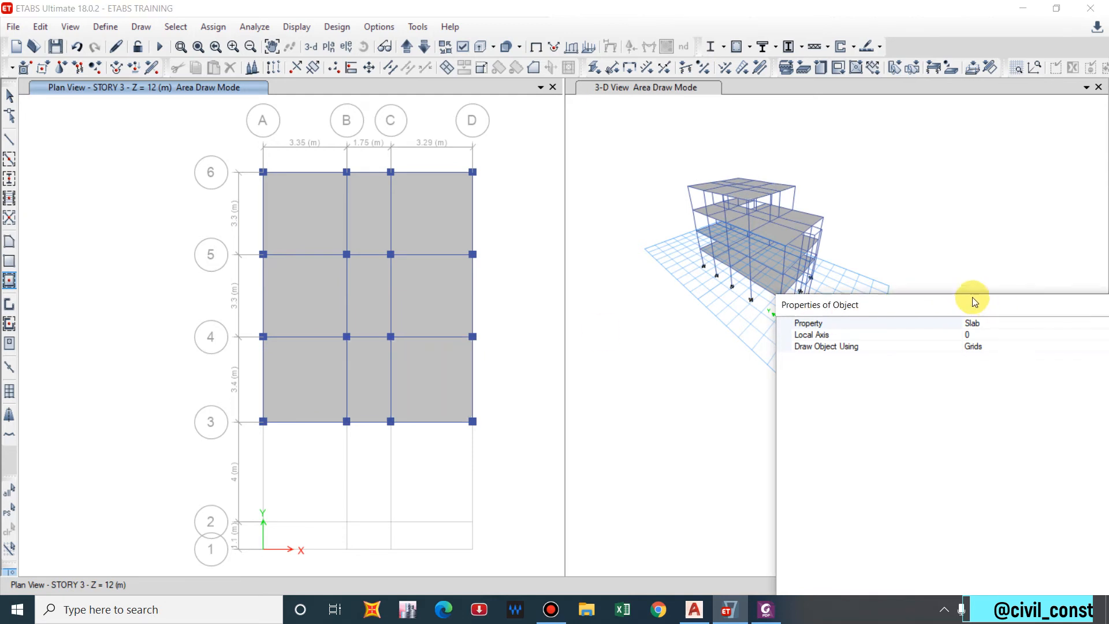
drag(973, 297, 861, 300)
click(1024, 307)
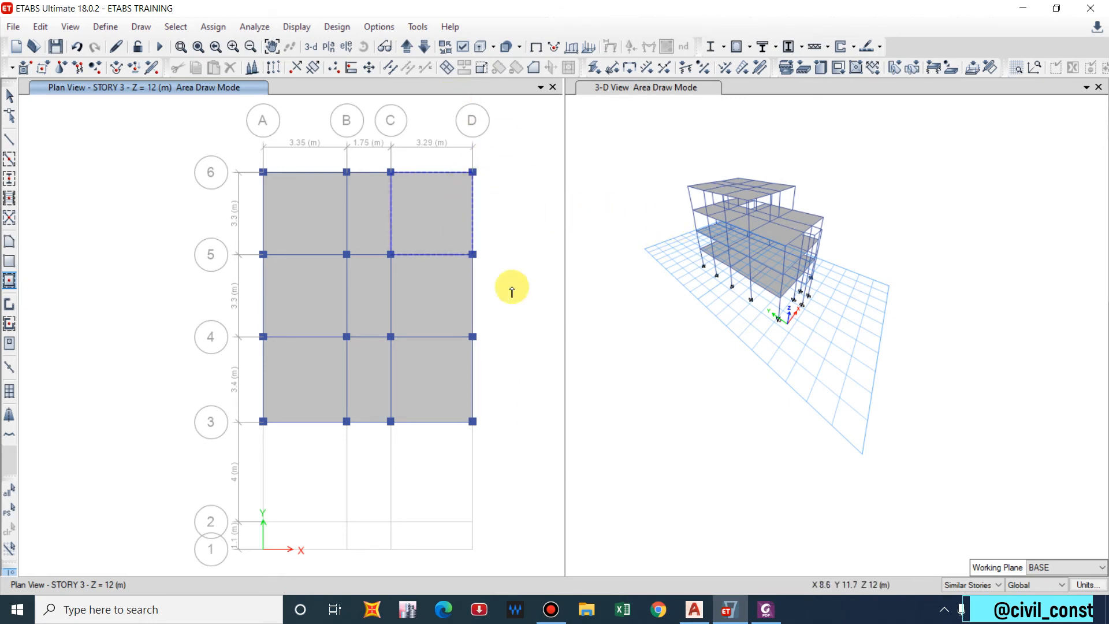
click(377, 211)
Quick-draw a slab on Story 2 in the projecting panel between grids B and C and grids 1 and 2.
click(424, 47)
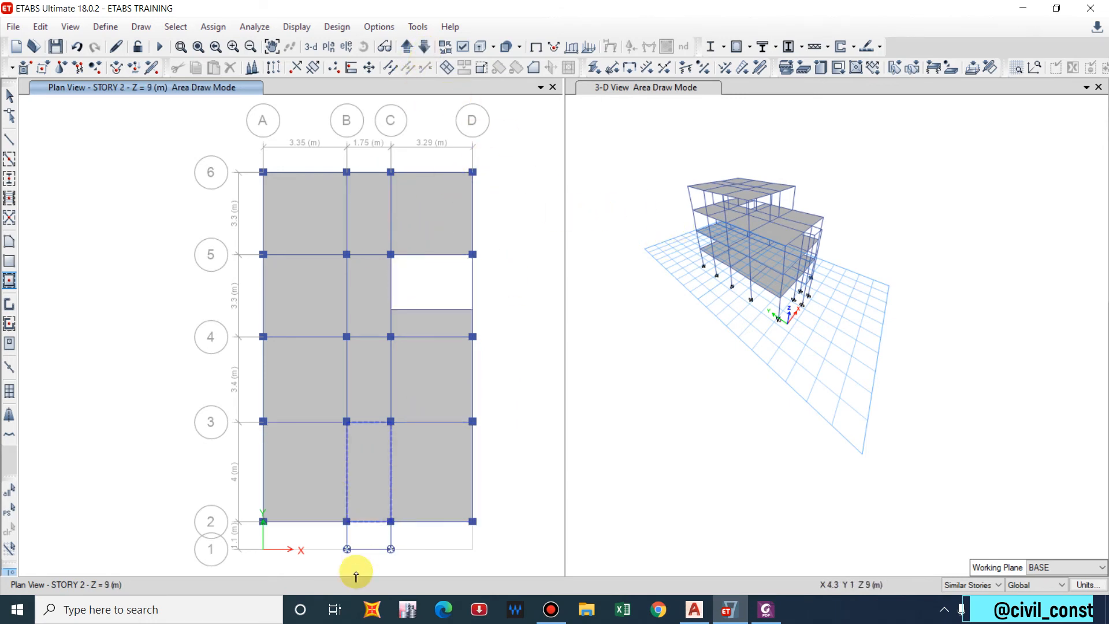
middle_drag(372, 548, 353, 433)
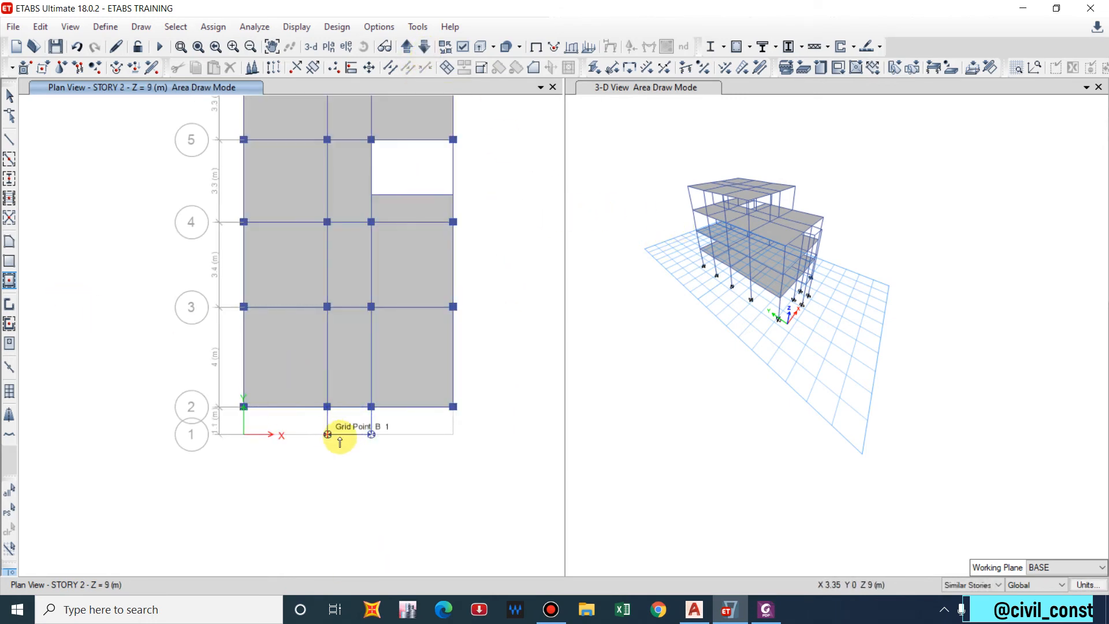
click(337, 432)
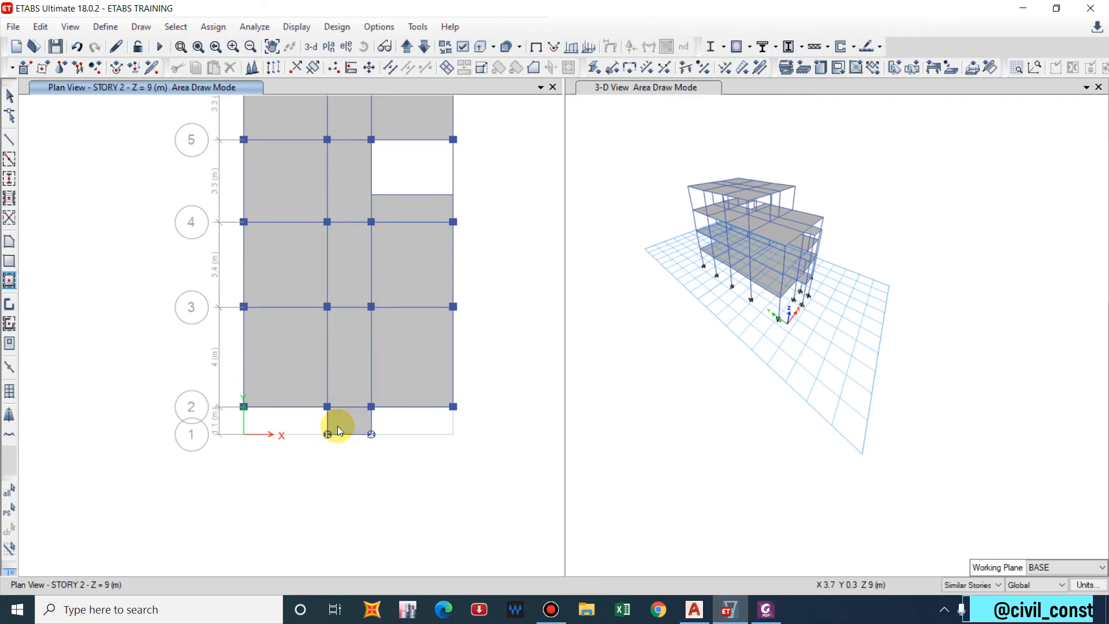
scroll(818, 242, up, 5)
scroll(819, 241, down, 5)
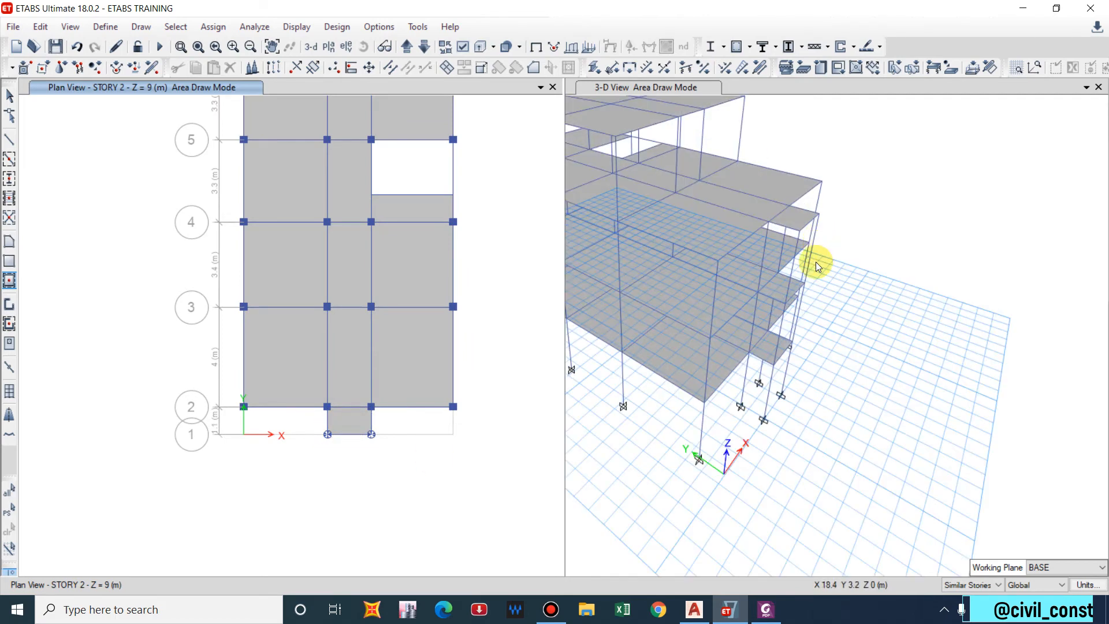
Switch to the AutoCAD drawings, examine the slab overhang dimension at the roof of the building section, and return to ETABS.
click(693, 610)
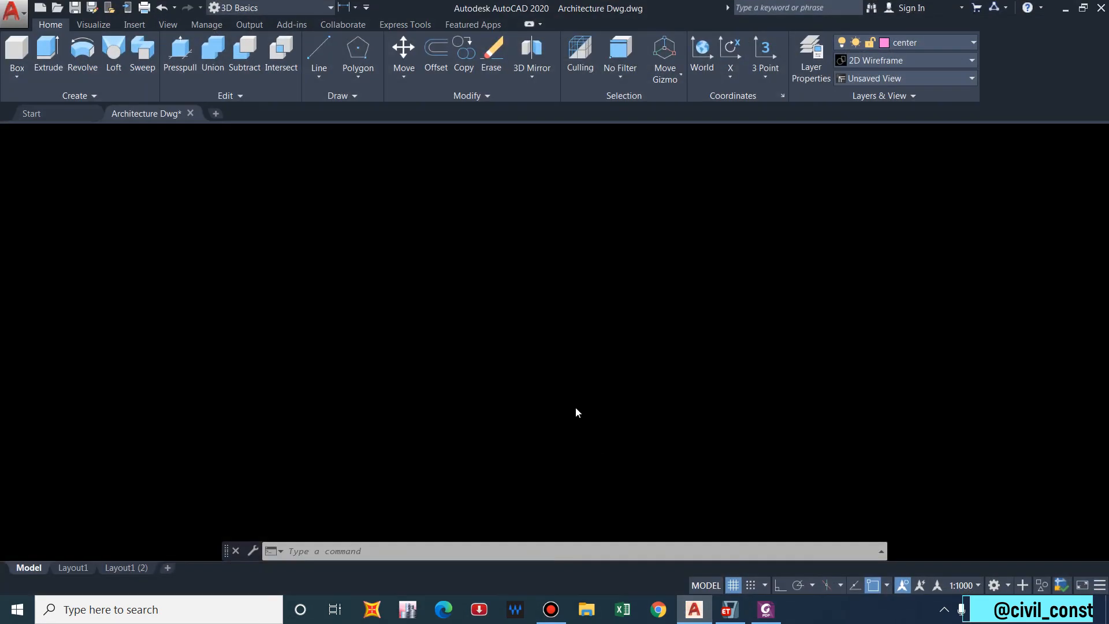
scroll(319, 249, down, 6)
middle_drag(319, 248, 163, 249)
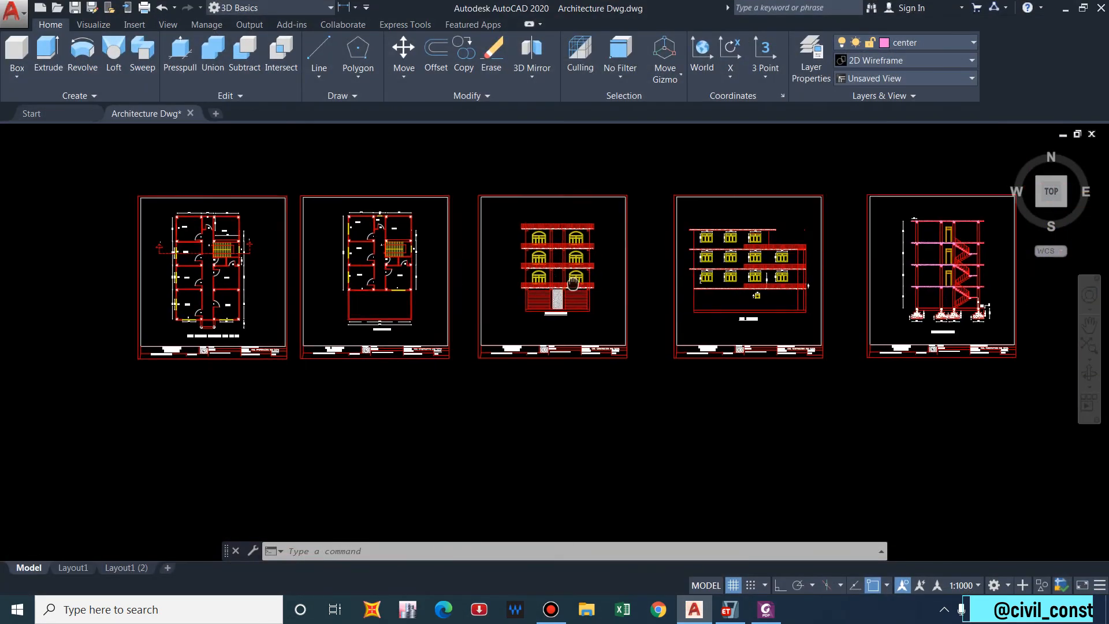
scroll(829, 248, up, 5)
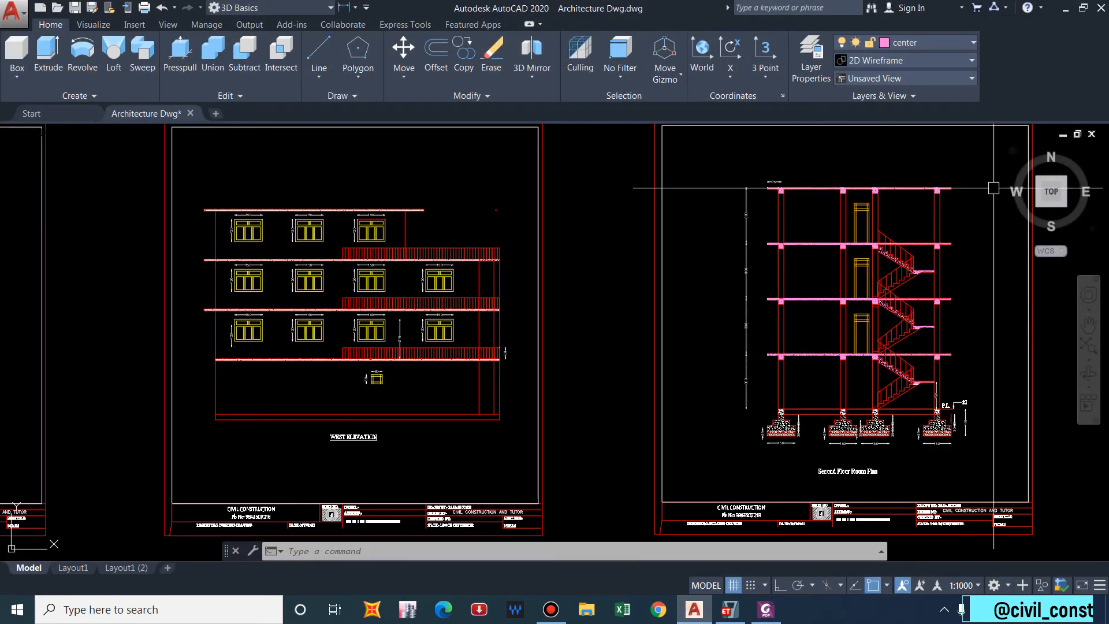
scroll(921, 185, up, 6)
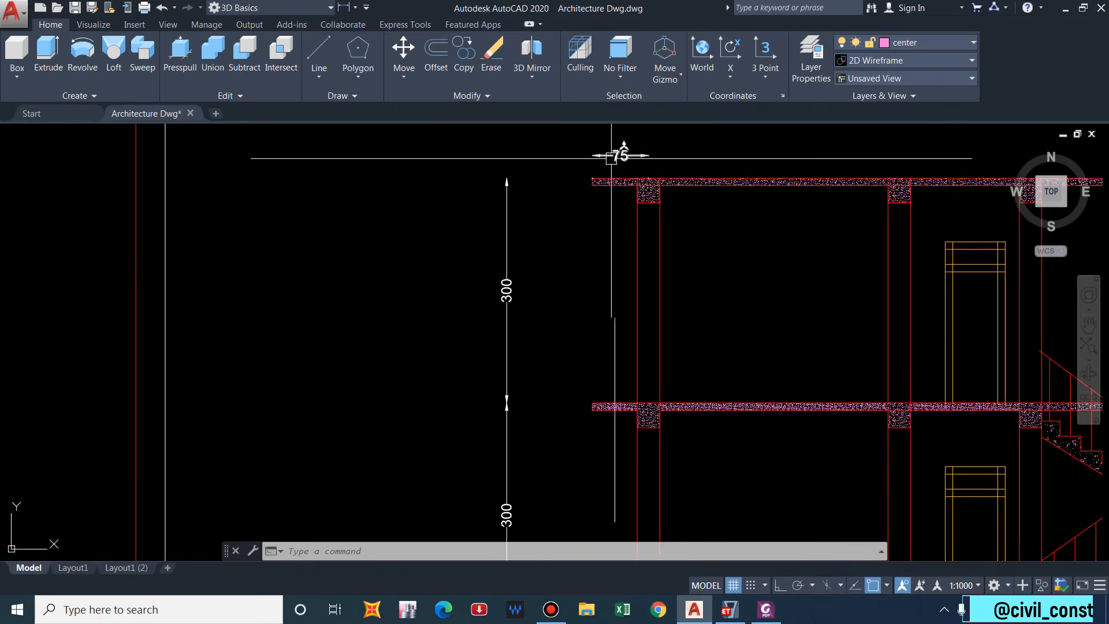
click(1064, 9)
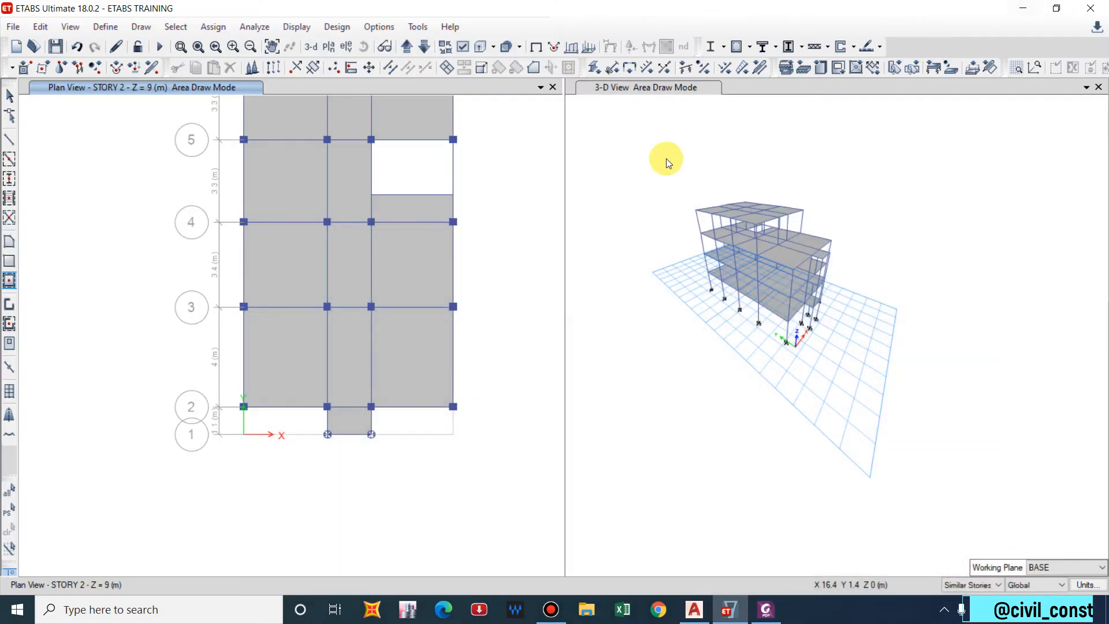
Replicate the grid D beams between grids 2 and 6 linearly with dx 0.75 m, dy 0 and number 1.
middle_drag(450, 181, 423, 230)
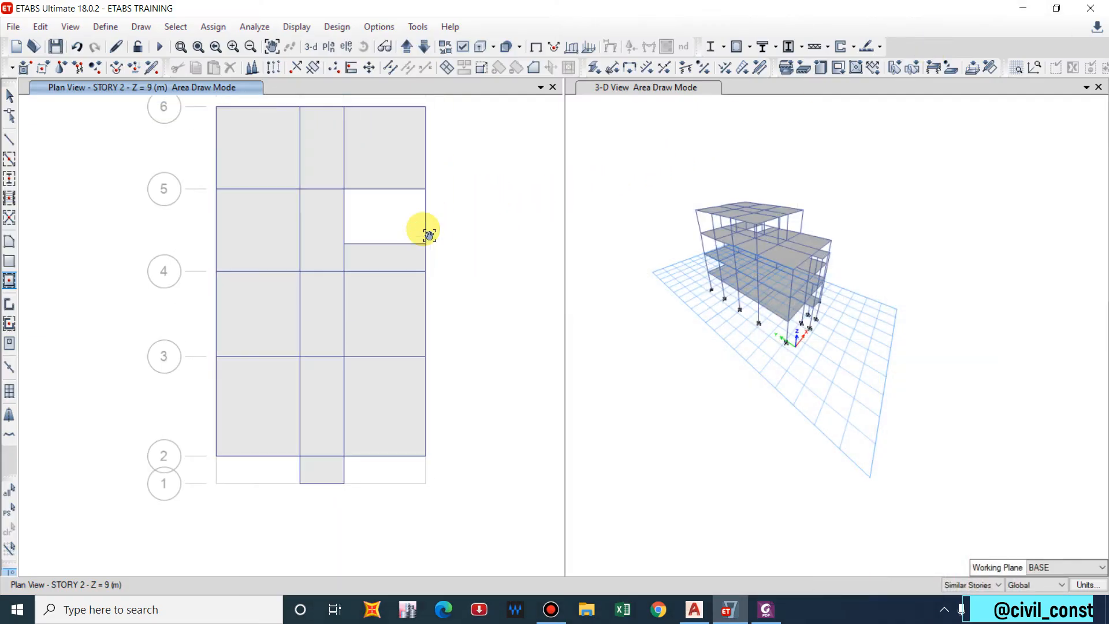
key(Escape)
click(426, 144)
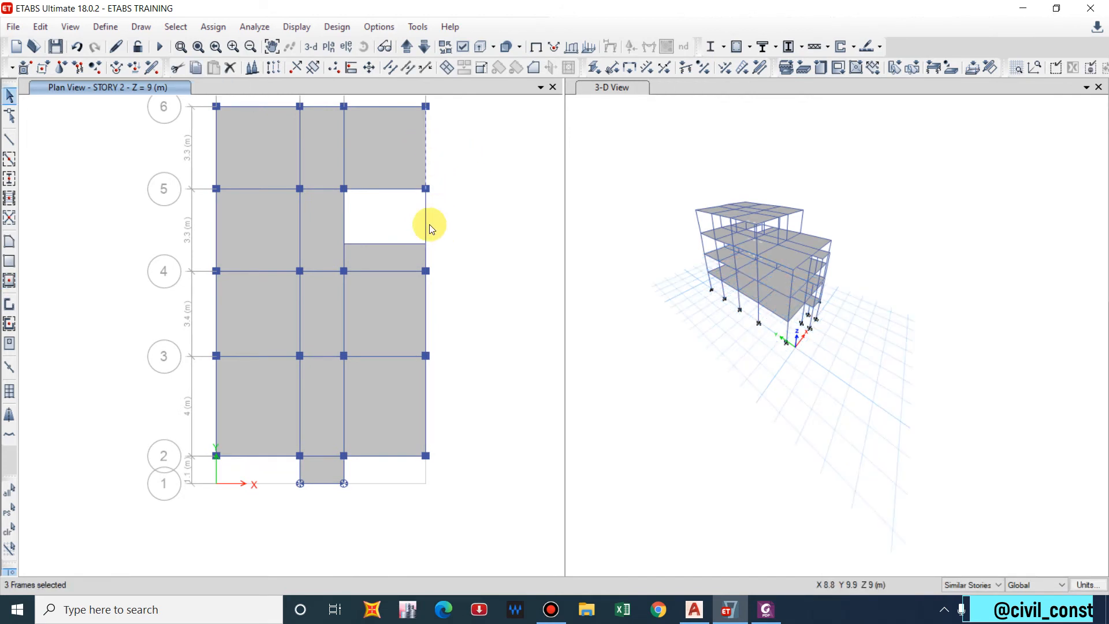
click(427, 401)
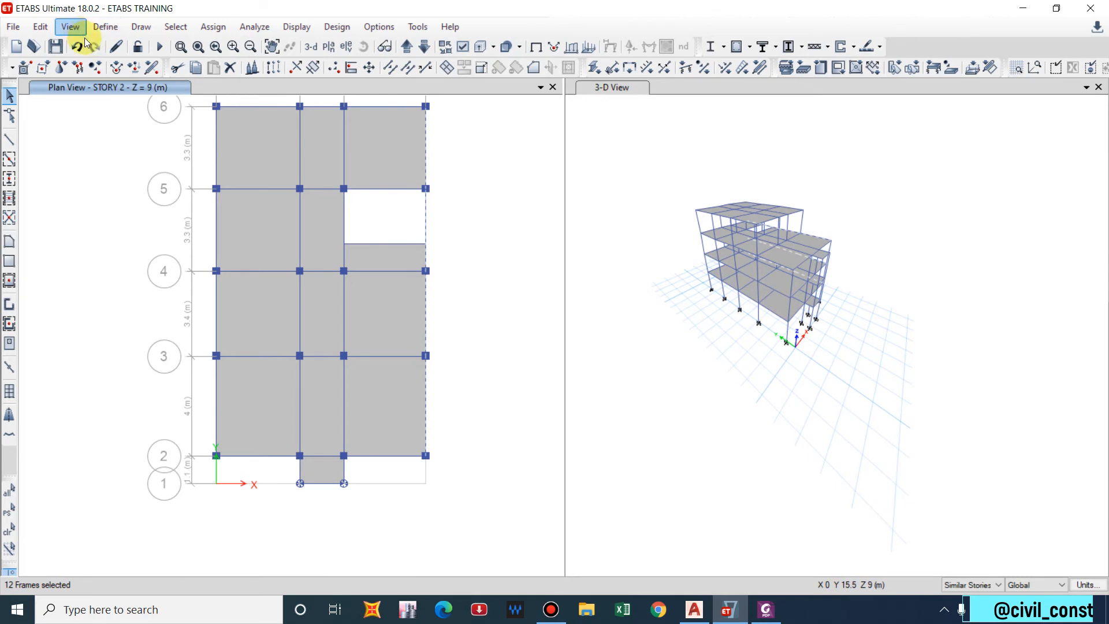
click(40, 26)
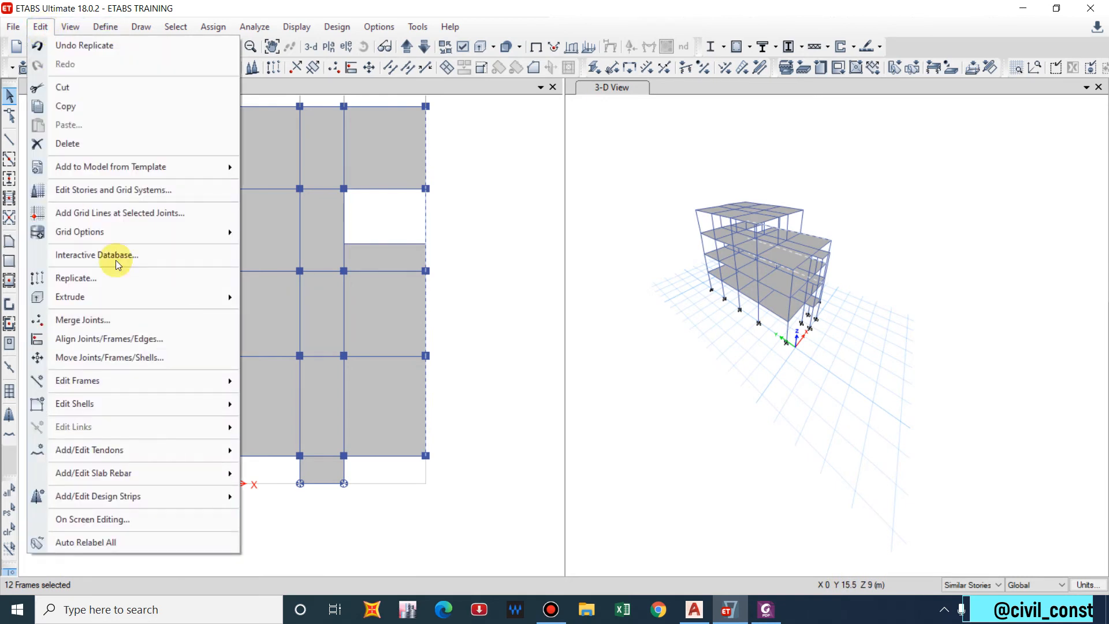
click(95, 285)
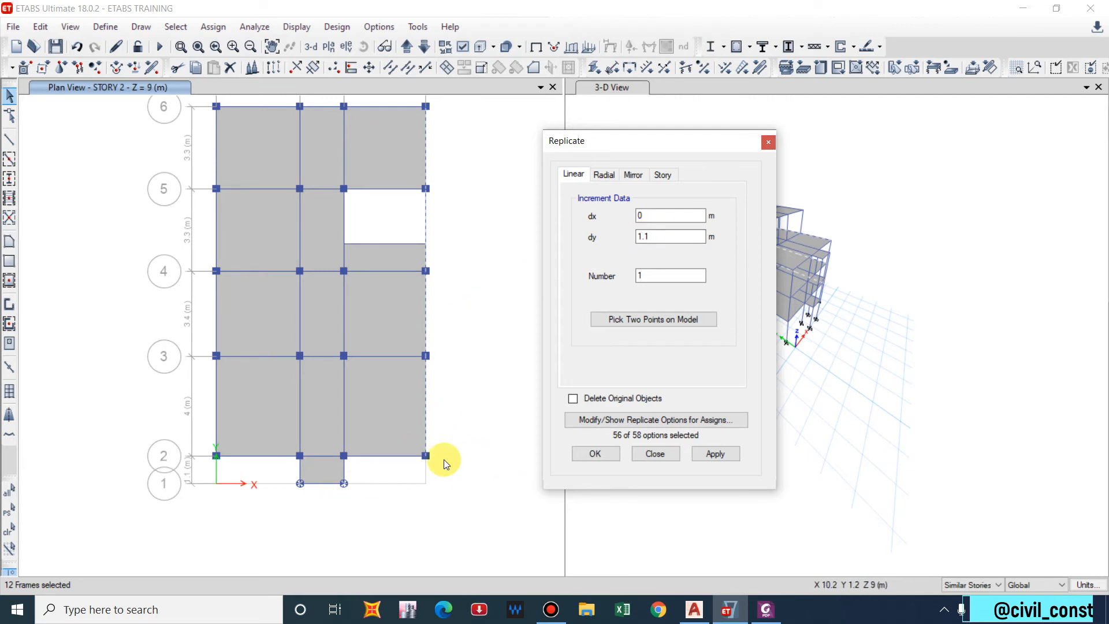
double_click(661, 239)
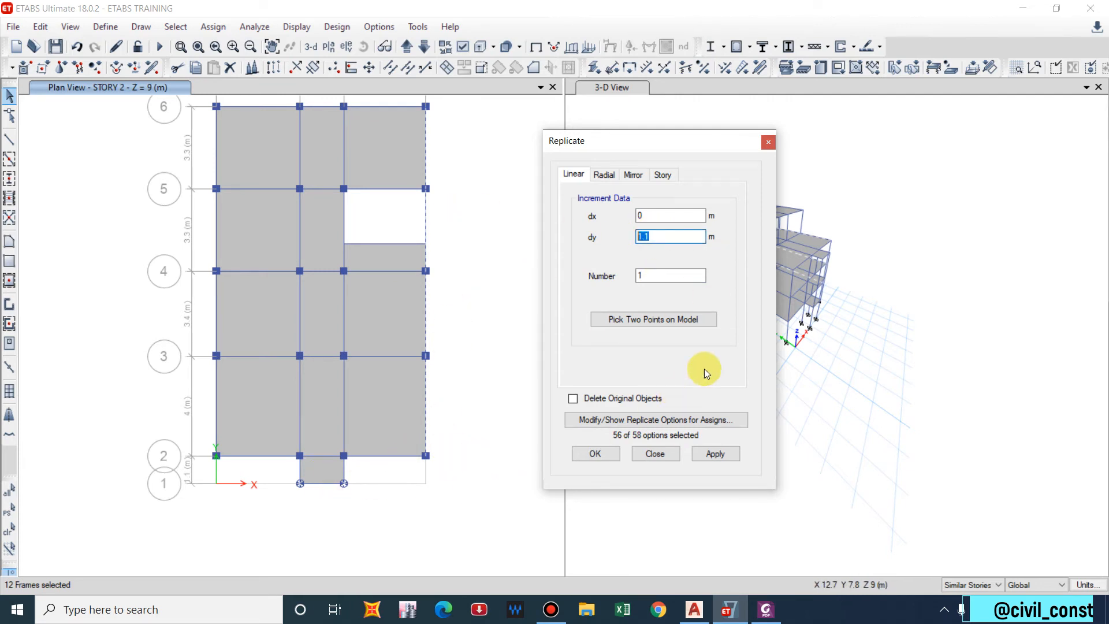
text(0)
double_click(656, 215)
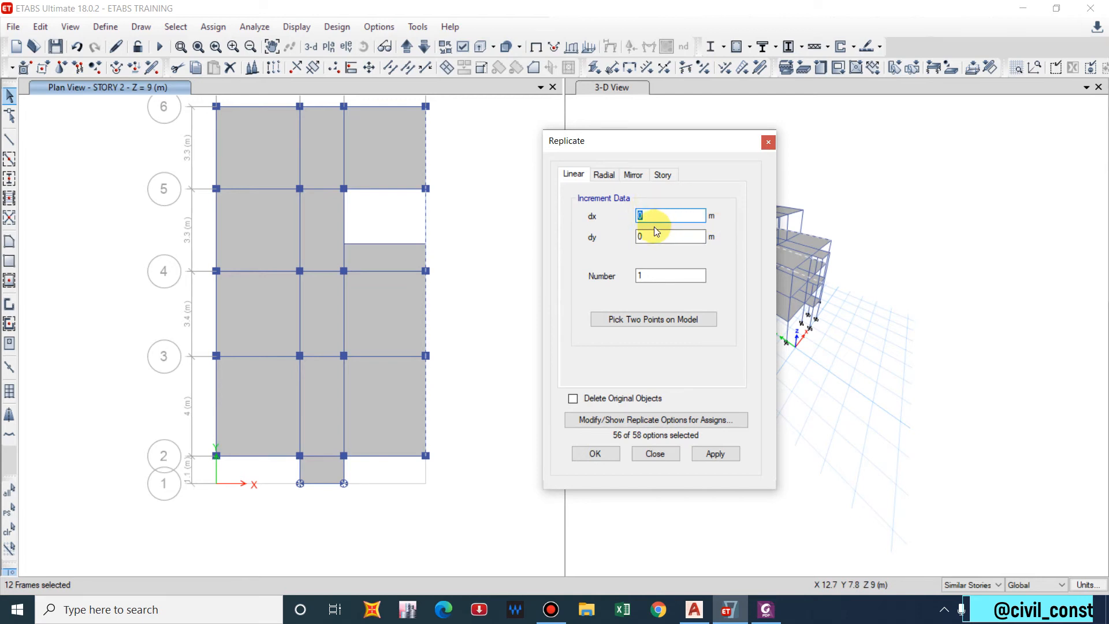
text(0.75)
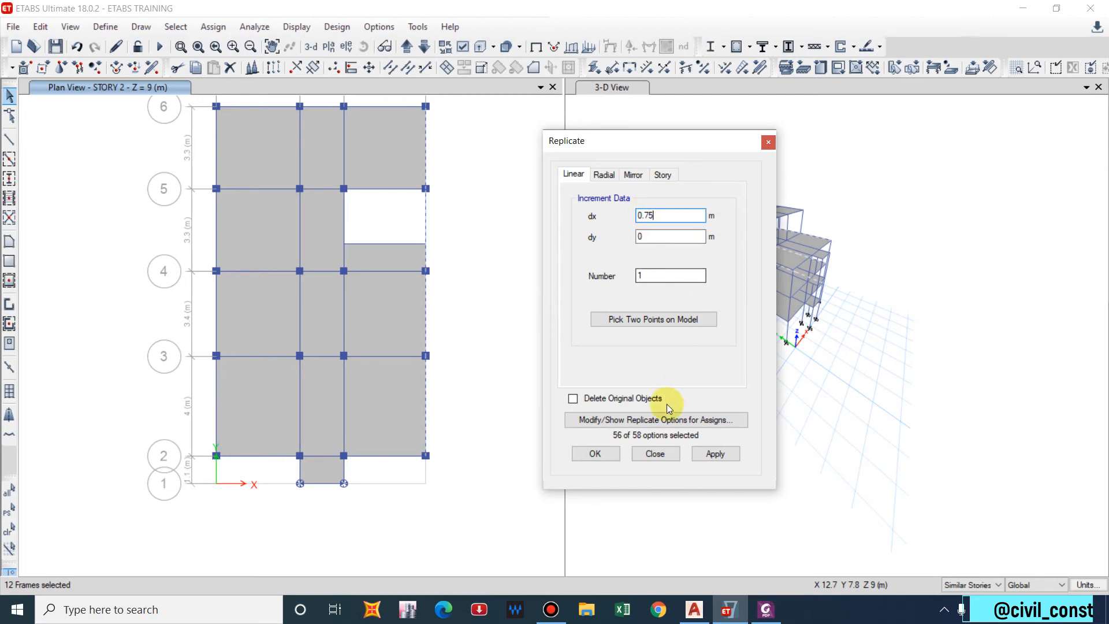
click(708, 452)
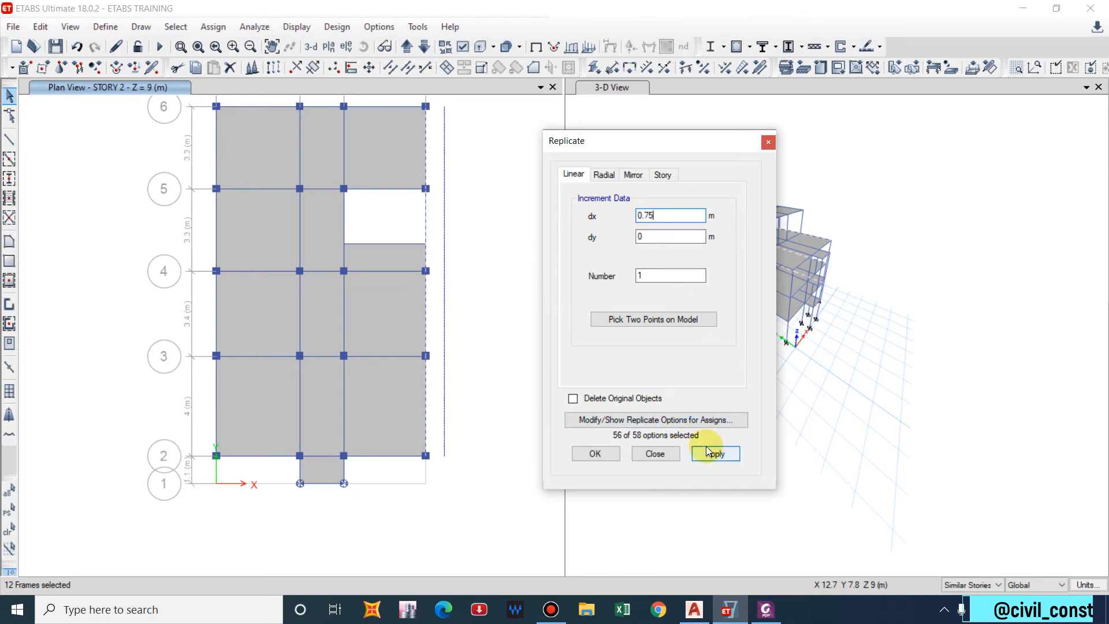
Replicate the grid A beams between grids 2 and 6 linearly with dx -0.75 m.
click(215, 149)
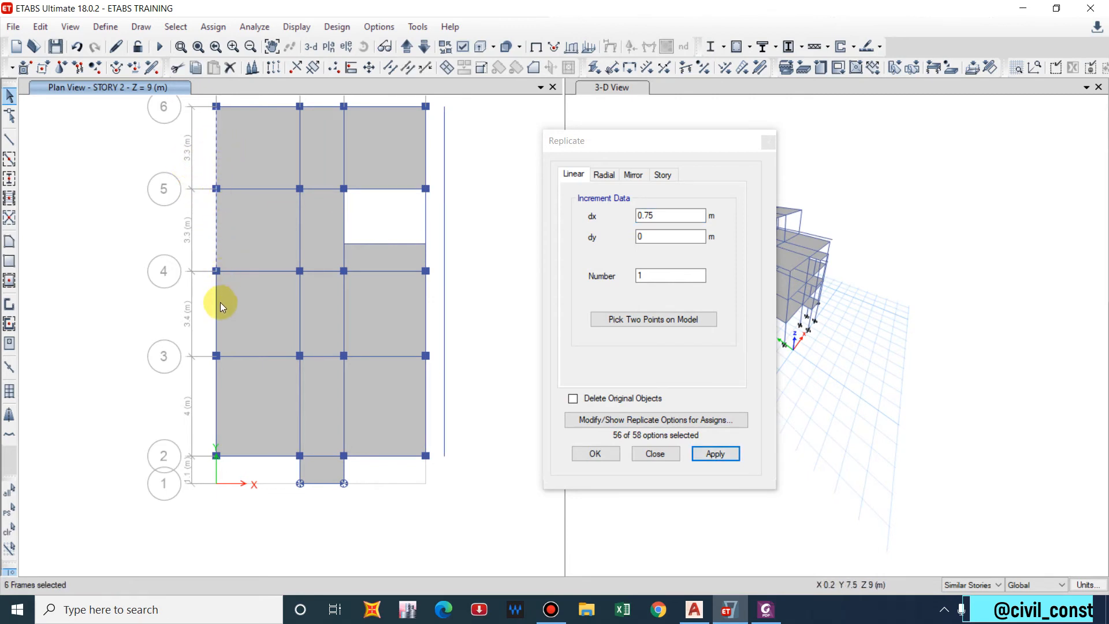
click(215, 396)
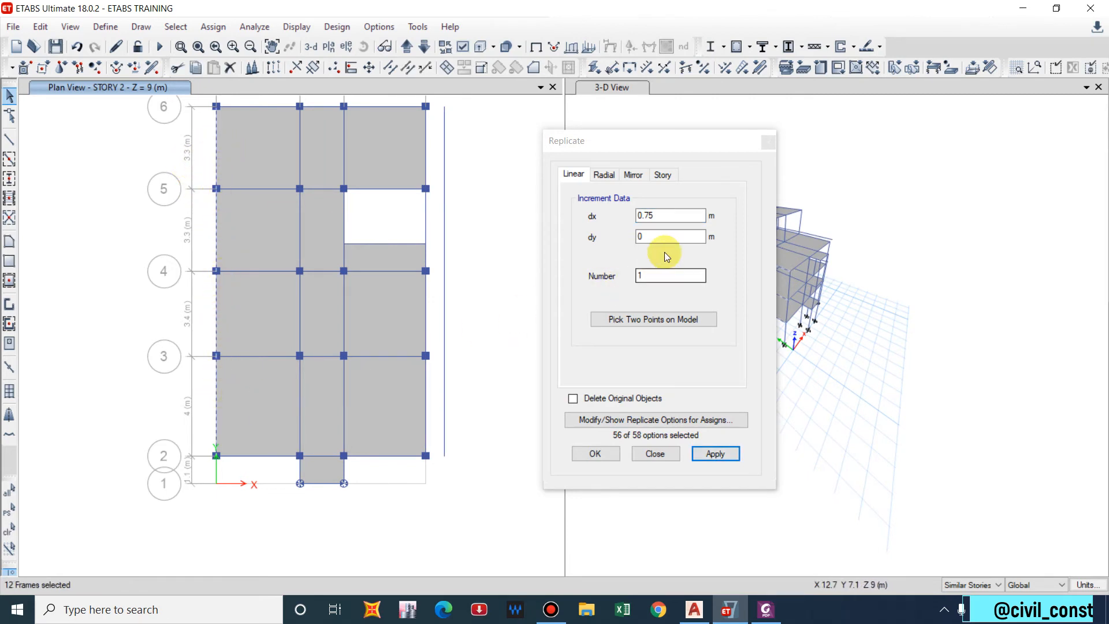
drag(649, 217, 525, 216)
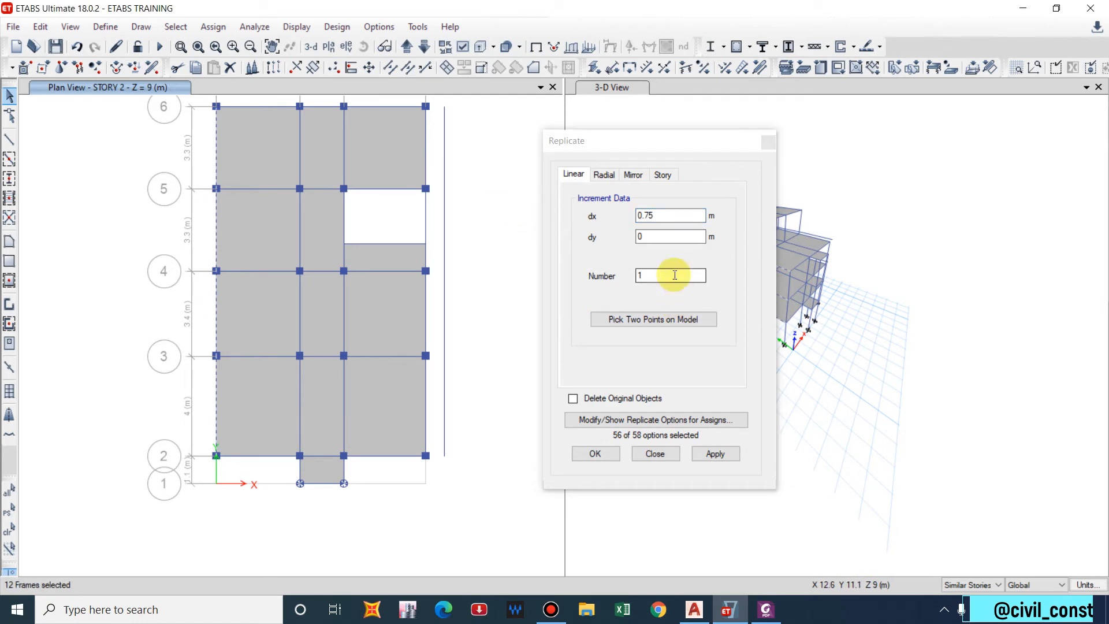
click(545, 211)
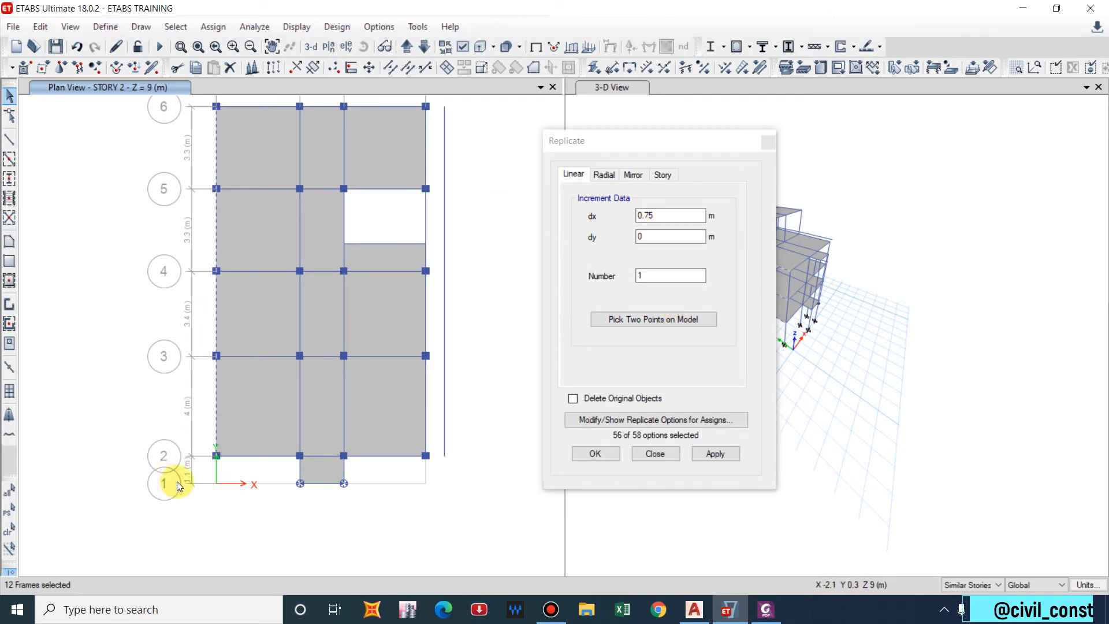
click(641, 217)
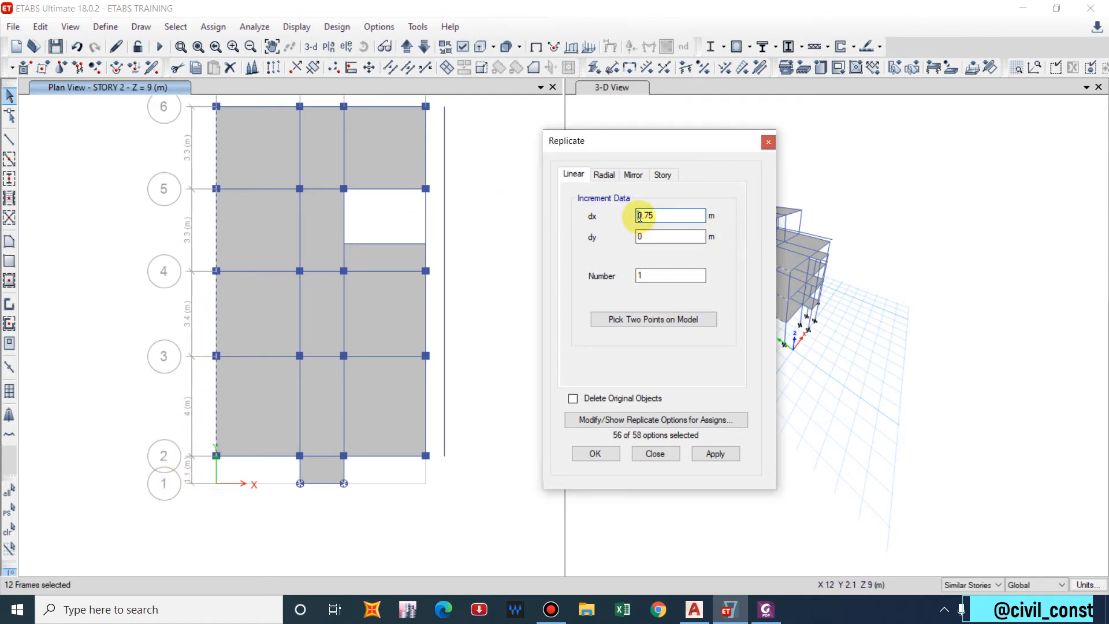
text(-)
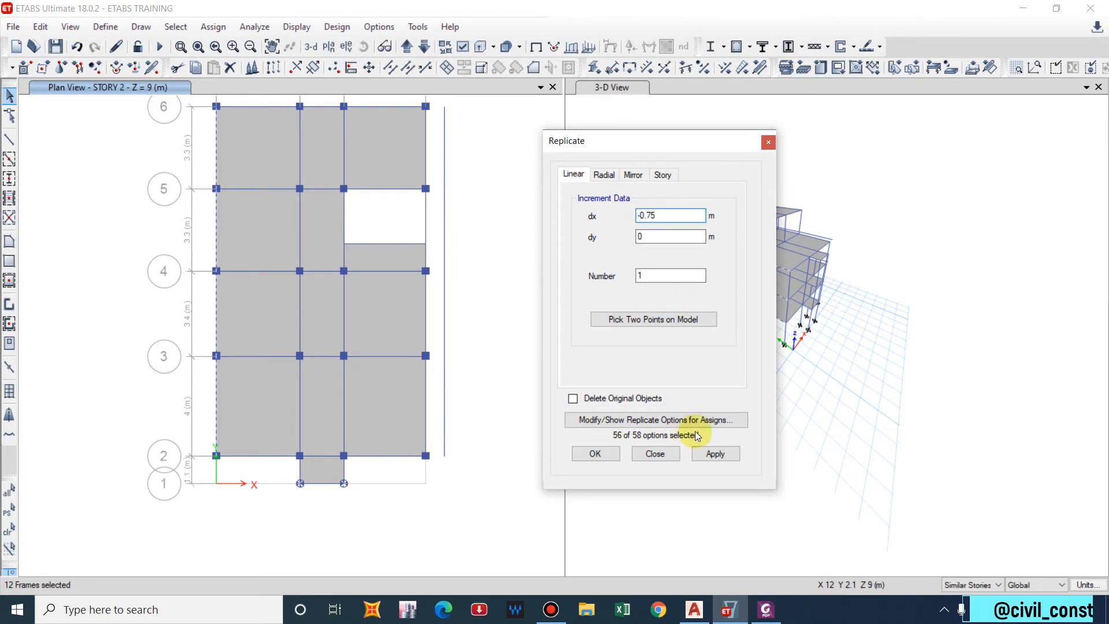
click(704, 453)
click(231, 109)
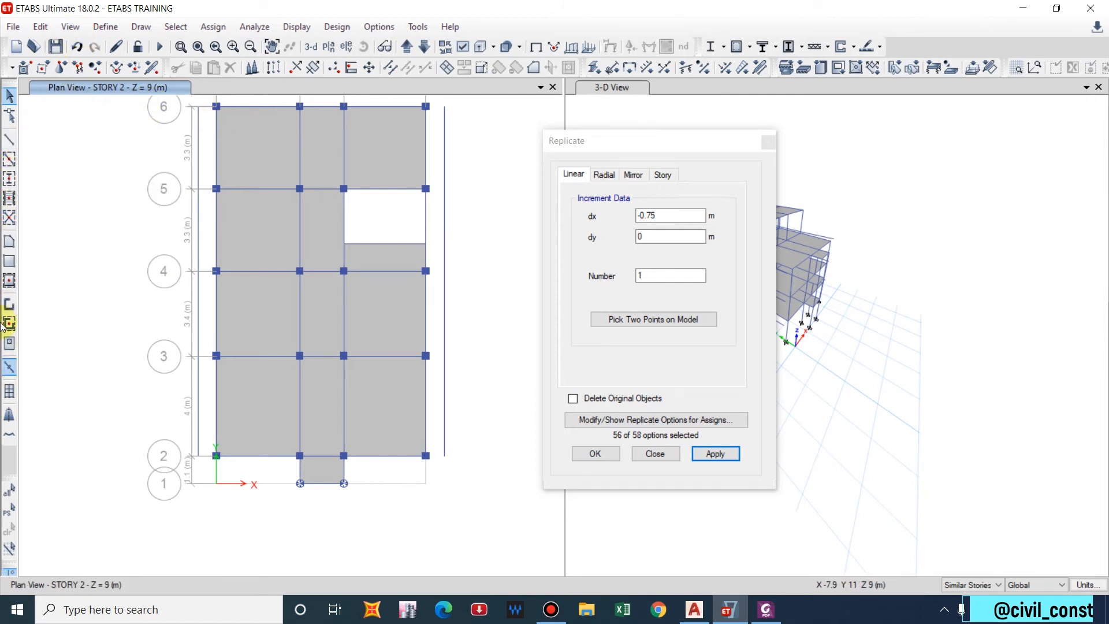
Draw a Slab polygon on Story 2 filling the overhang strip between grid D and its offset beam, from grid 6 to grid 2.
click(10, 243)
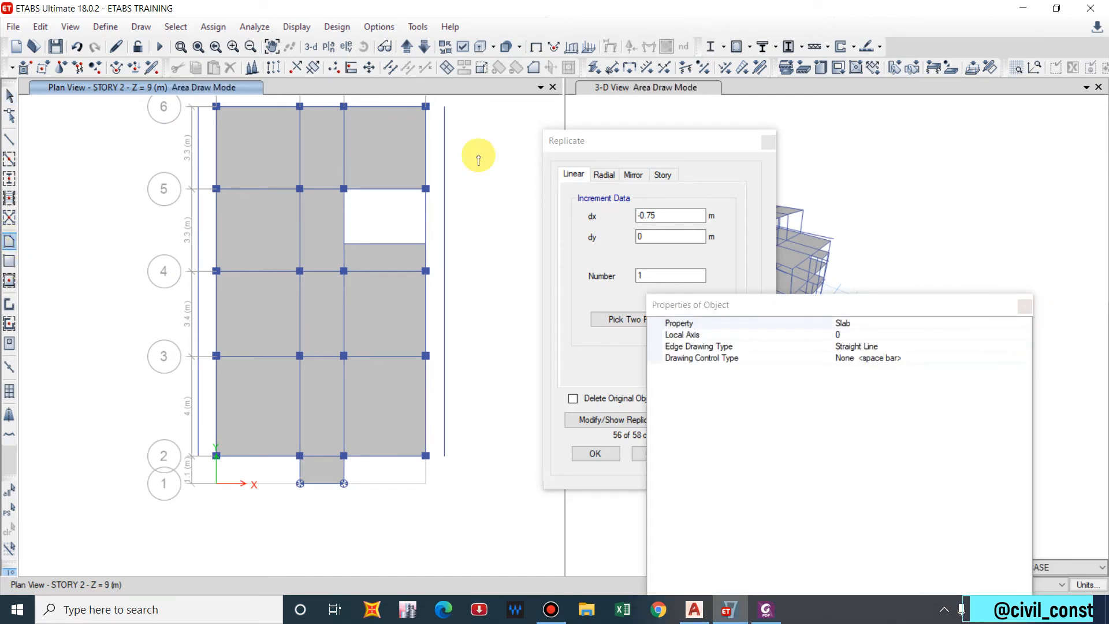
click(426, 107)
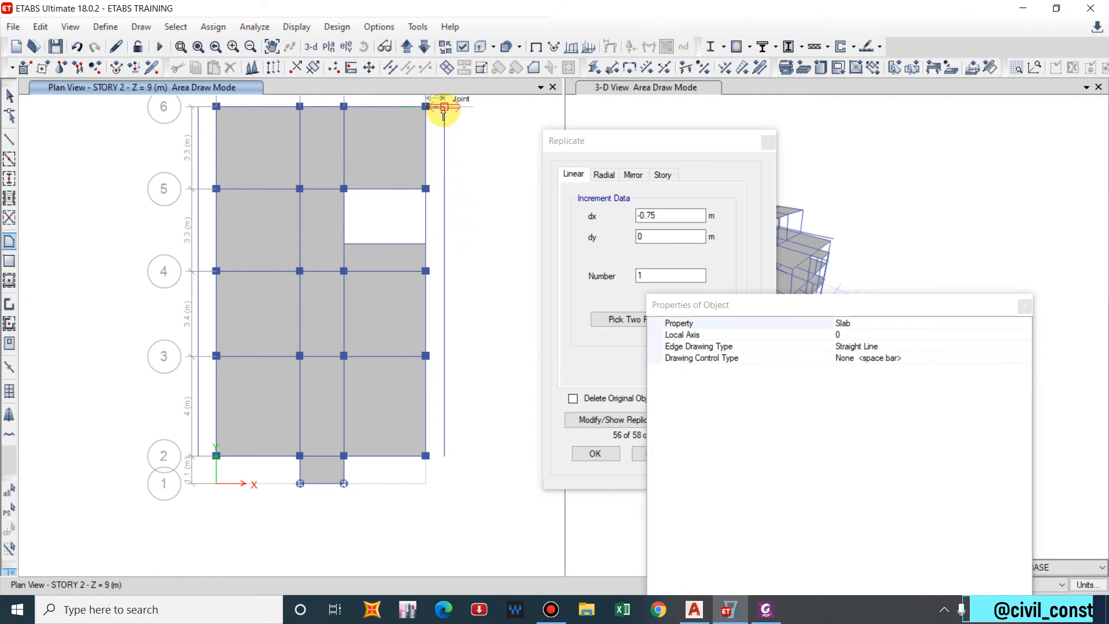
click(444, 108)
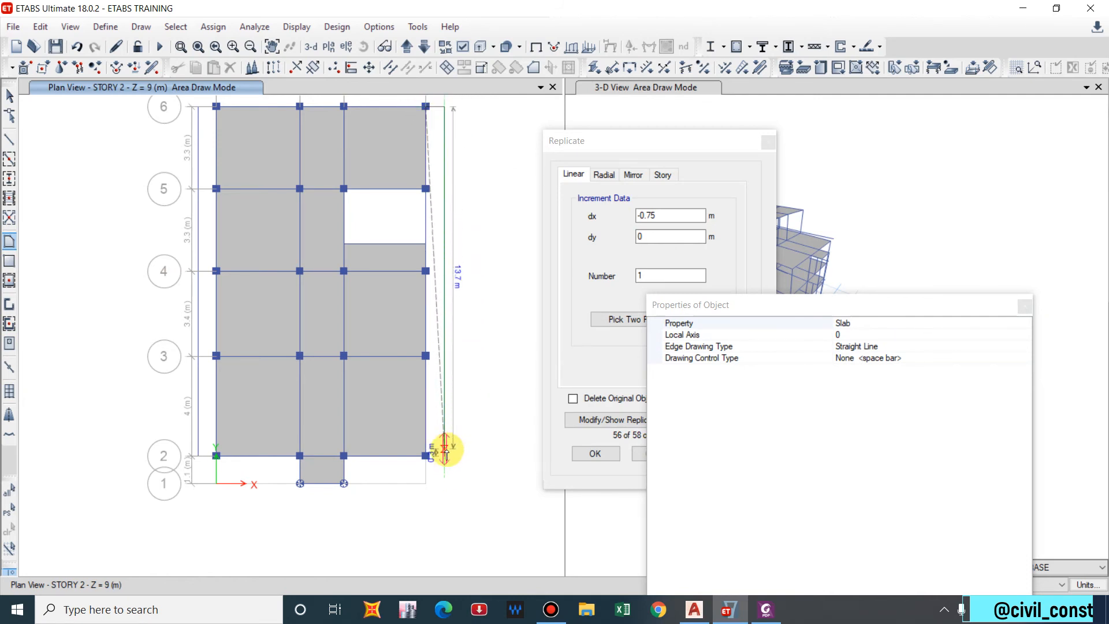
scroll(425, 455, up, 5)
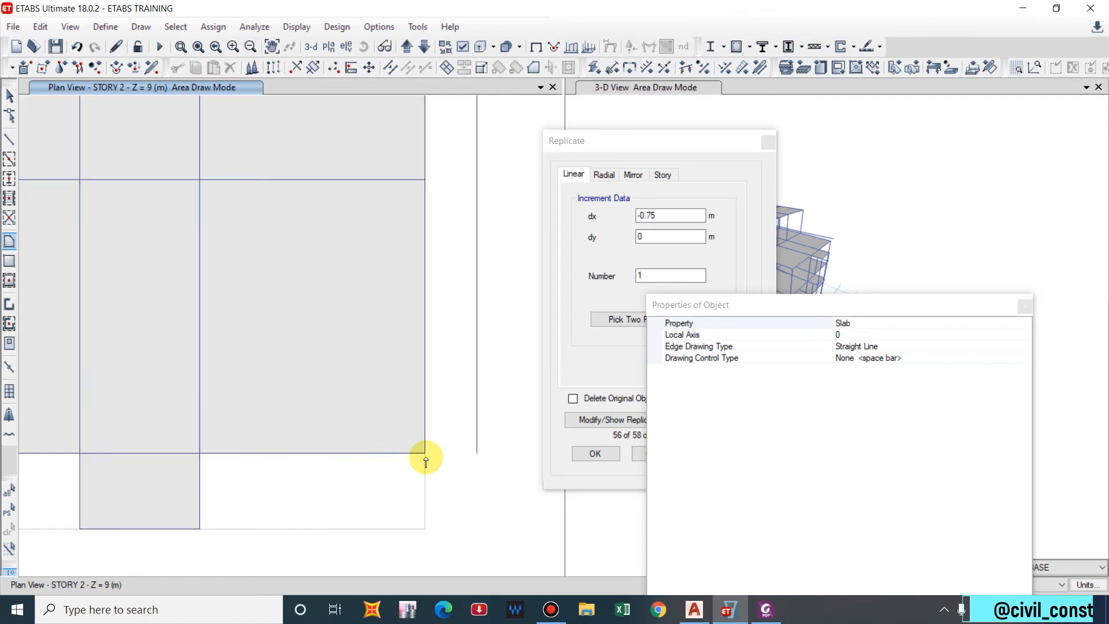
click(424, 444)
scroll(423, 443, down, 4)
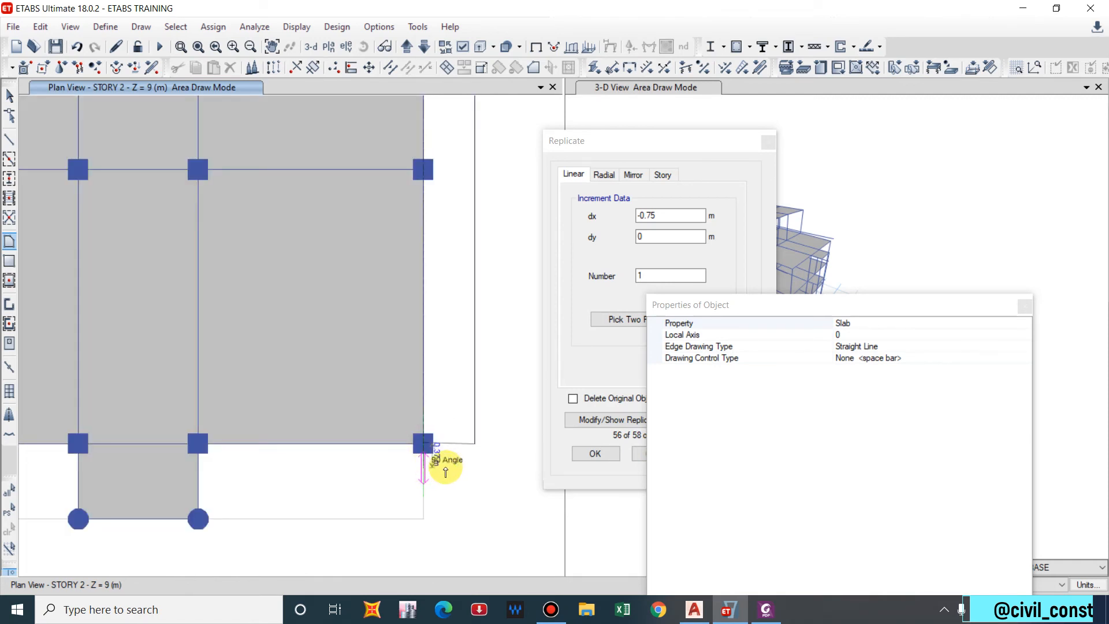
key(Return)
key(Escape)
scroll(391, 417, down, 5)
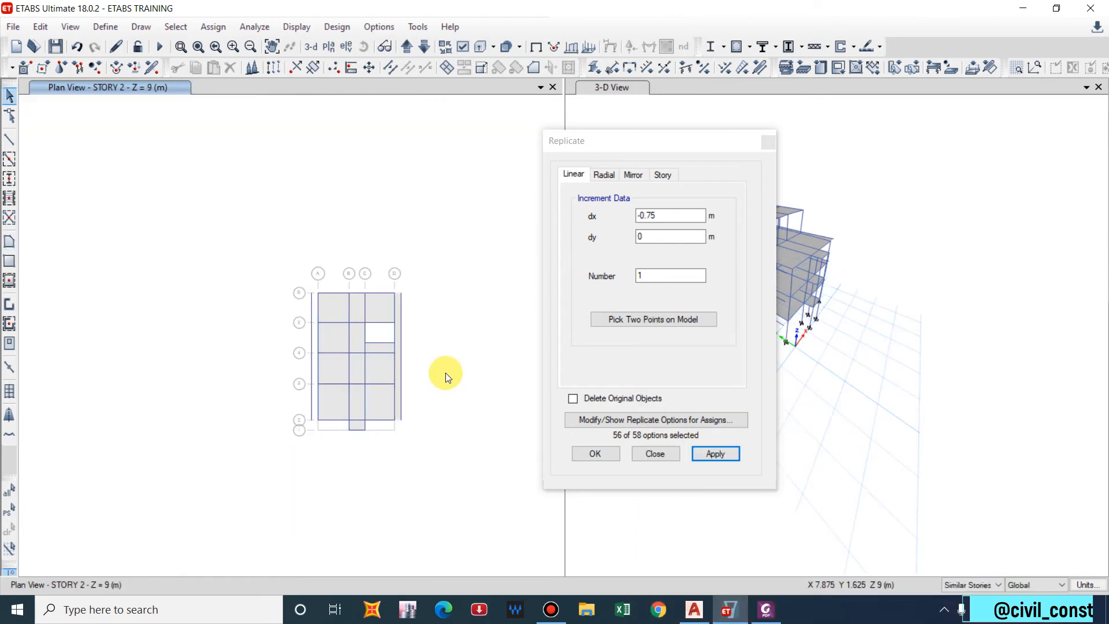
scroll(400, 341, up, 4)
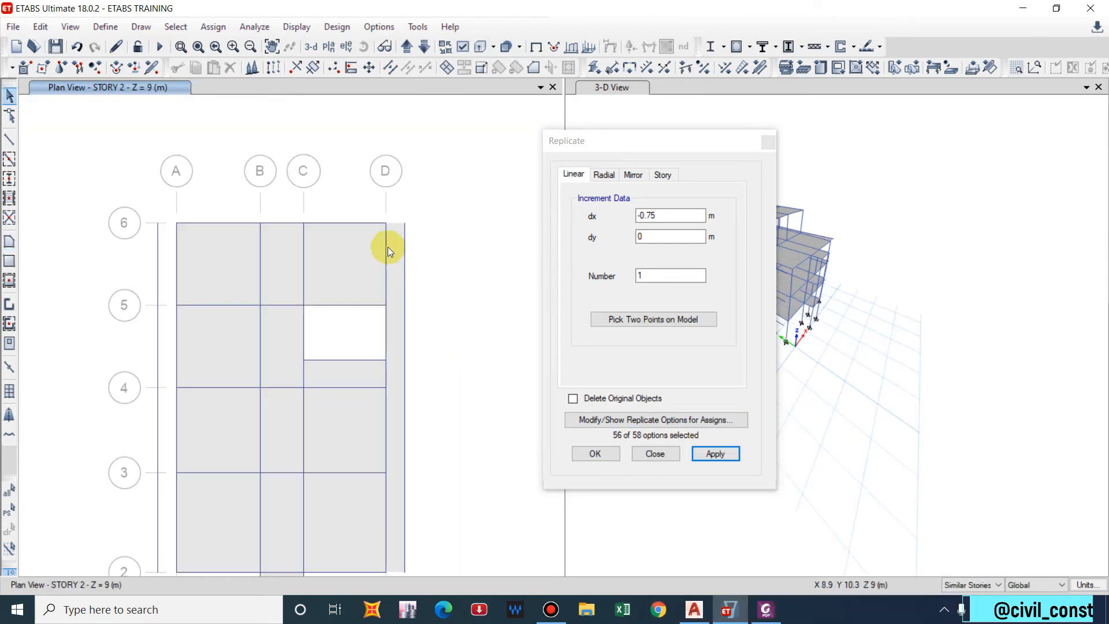
scroll(408, 191, down, 4)
Close the Replicate dialog and delete the offset beams along the outer edge of the grid D overhang.
click(760, 142)
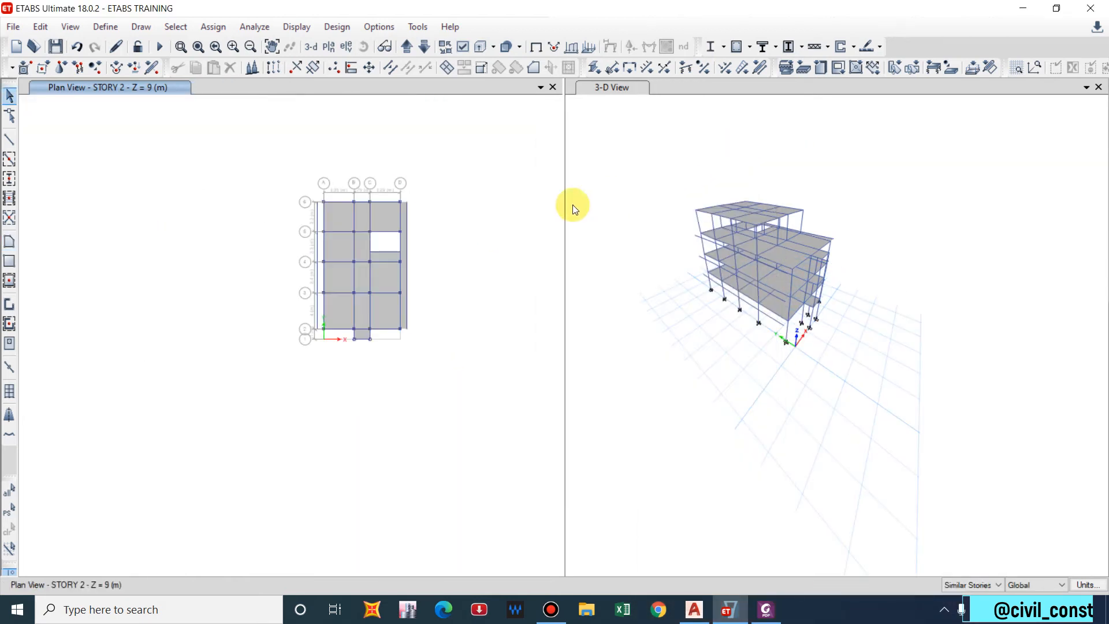
scroll(436, 225, up, 4)
drag(338, 152, 373, 525)
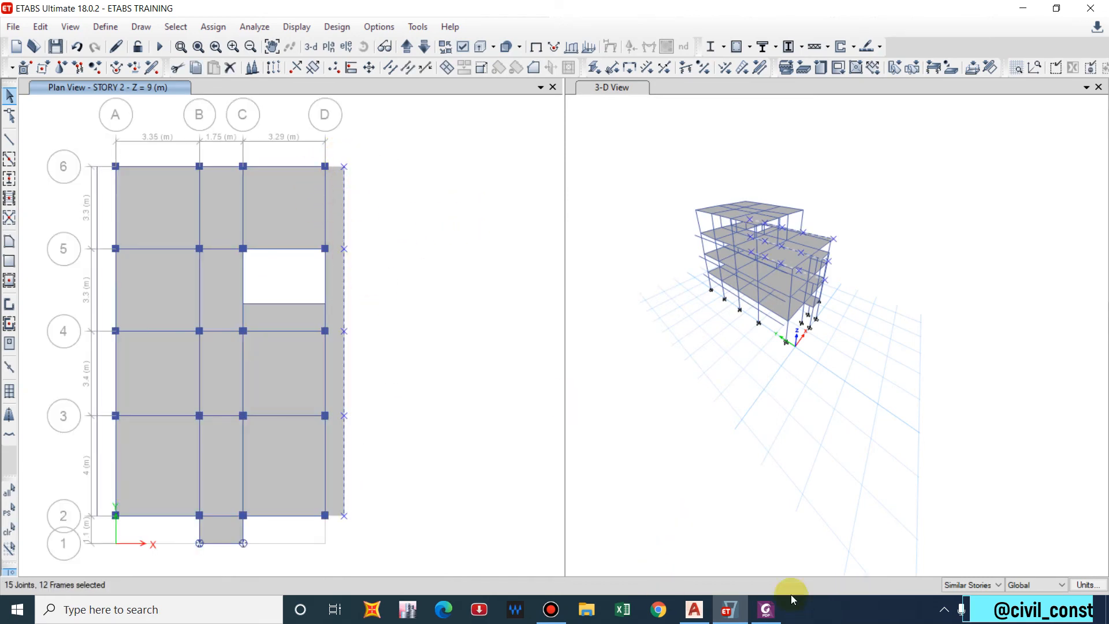
Switch to the AutoCAD drawing, check the slab overhang on the building section, and return to ETABS.
click(694, 610)
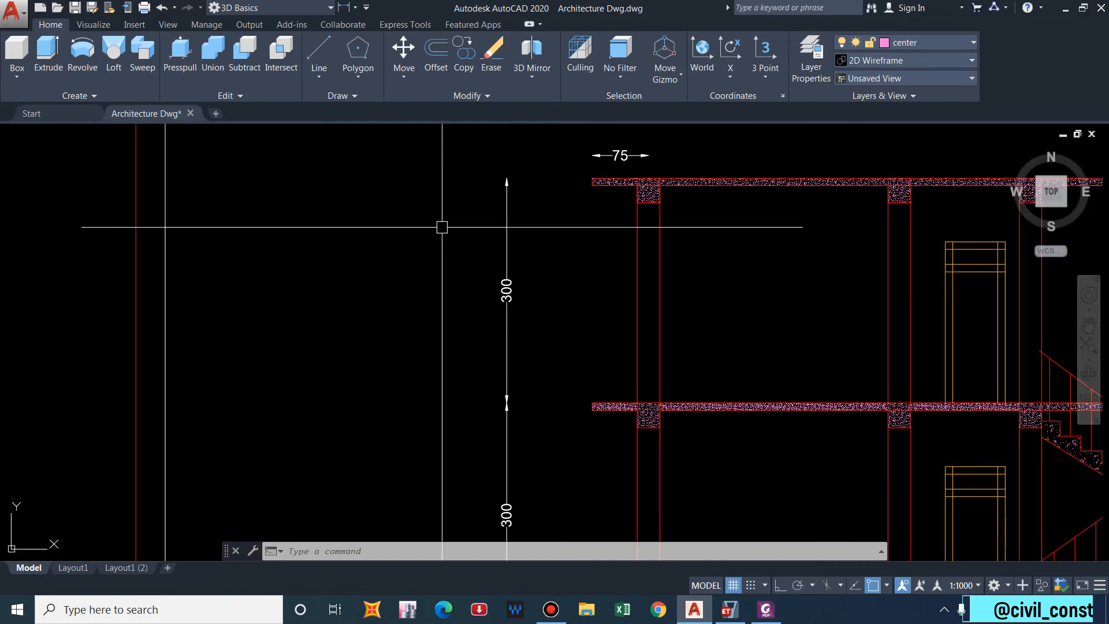
scroll(508, 223, down, 4)
scroll(498, 254, up, 4)
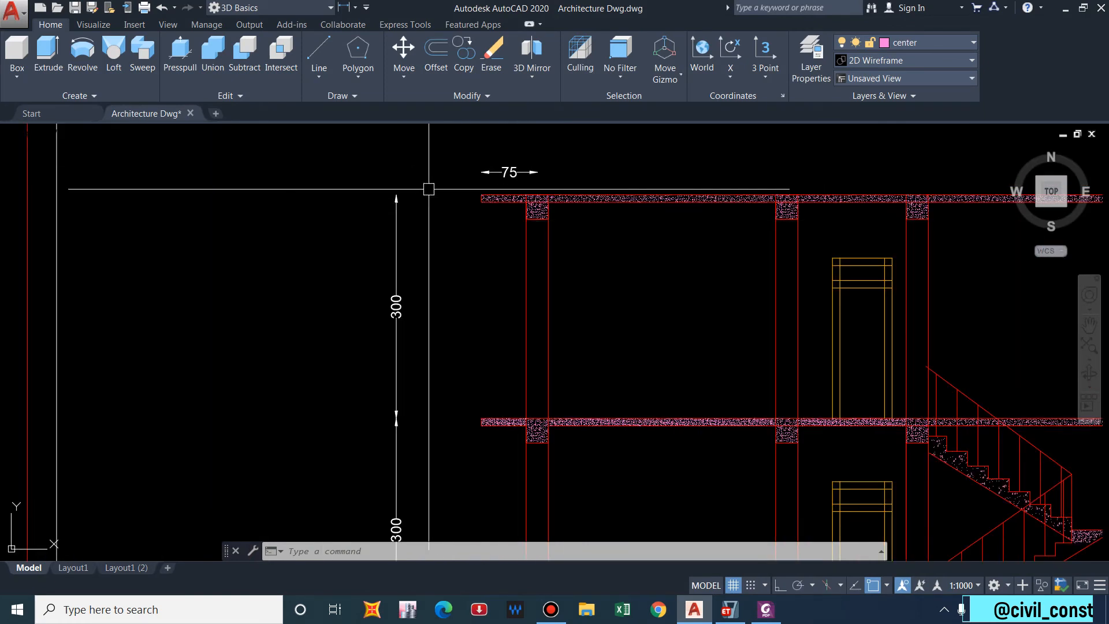
click(1066, 11)
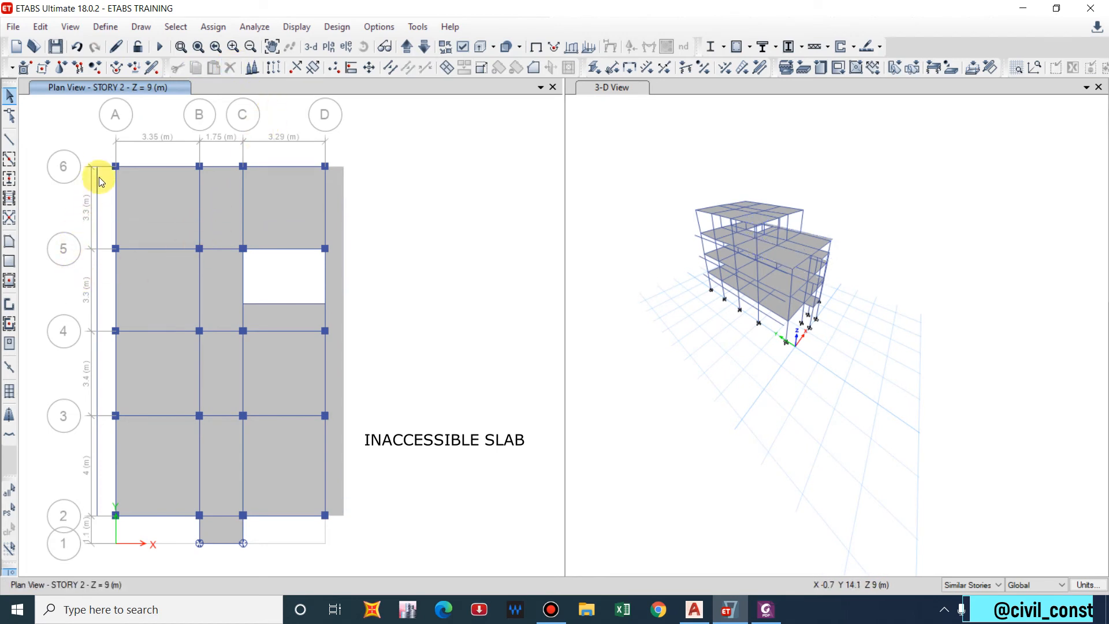
click(9, 261)
scroll(100, 165, up, 5)
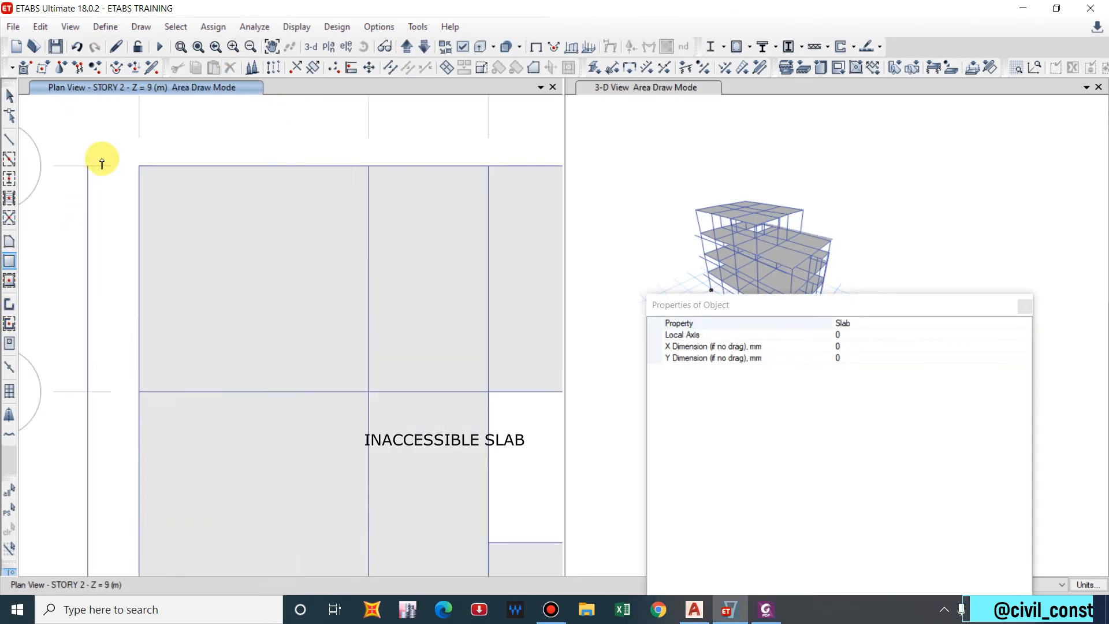
scroll(99, 163, down, 6)
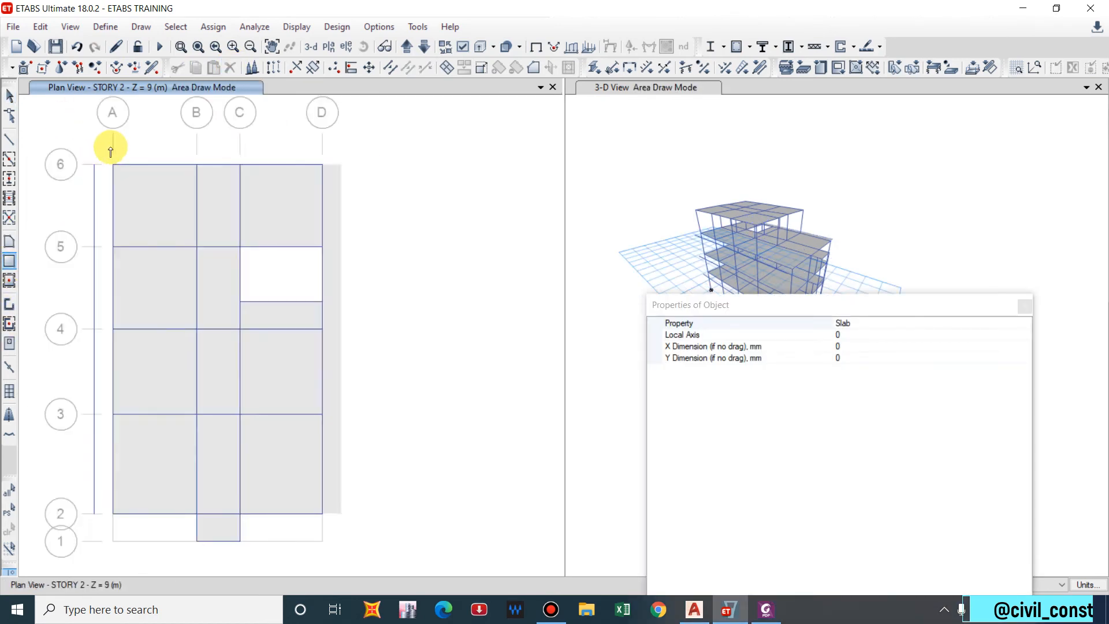
scroll(133, 154, up, 5)
scroll(103, 461, up, 3)
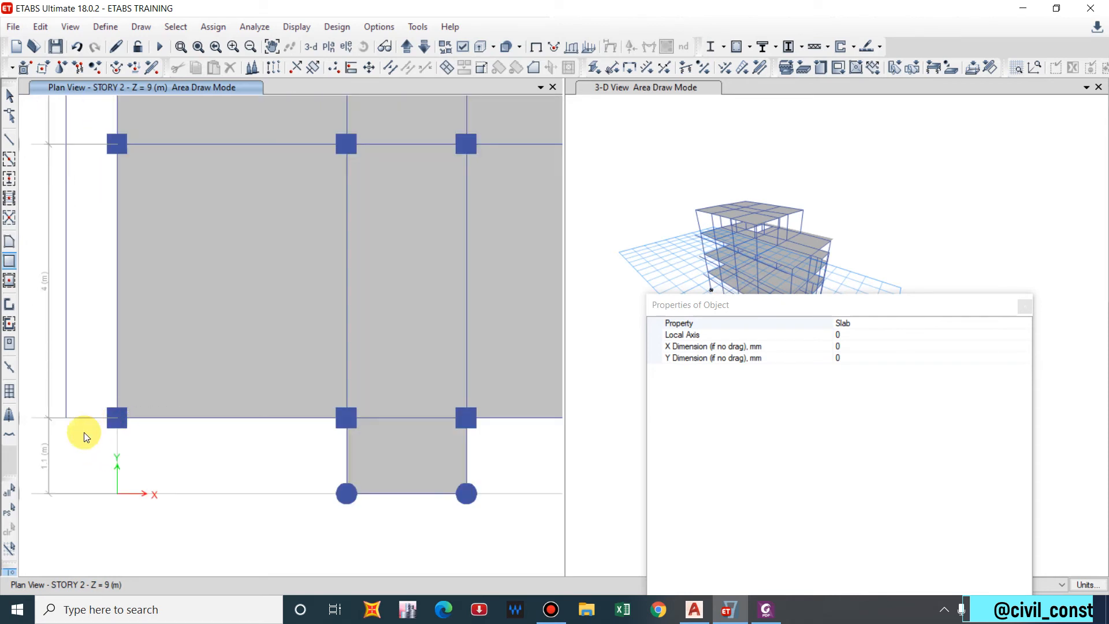
Draw a Slab polygon on Story 2 filling the overhang strip between grid A and its offset beam, from grid 2 to grid 6.
click(8, 242)
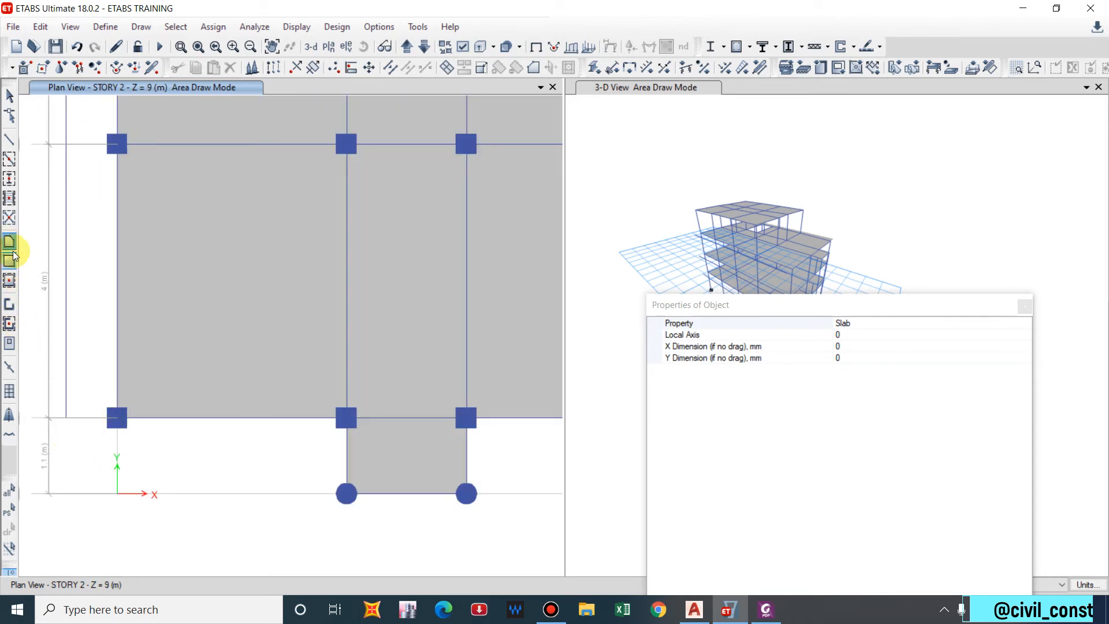
click(117, 417)
scroll(68, 419, down, 8)
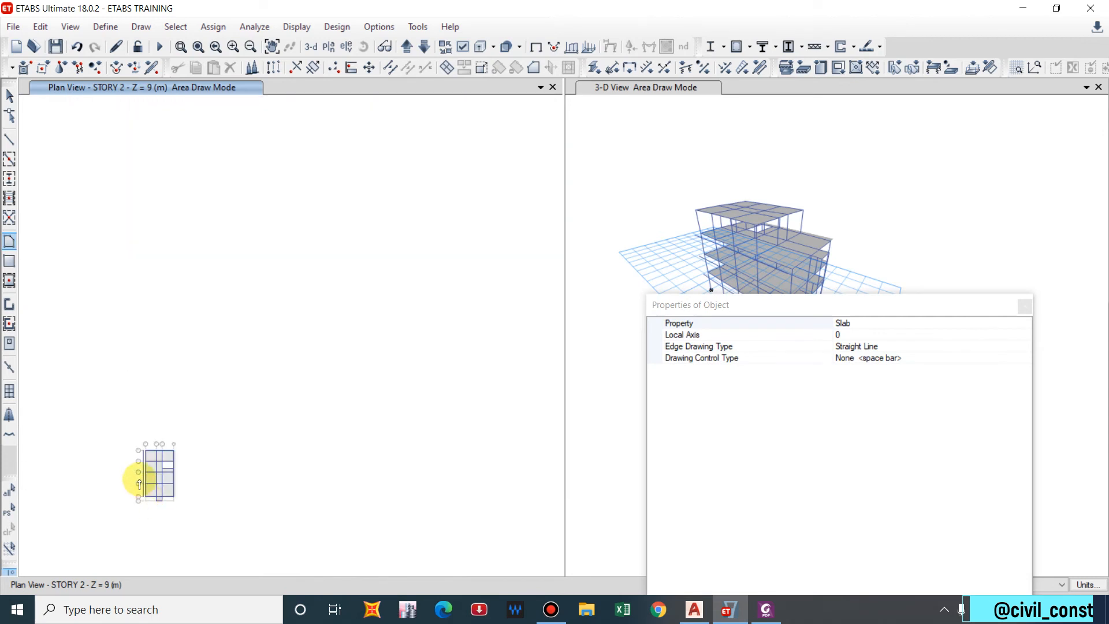
scroll(146, 466, up, 5)
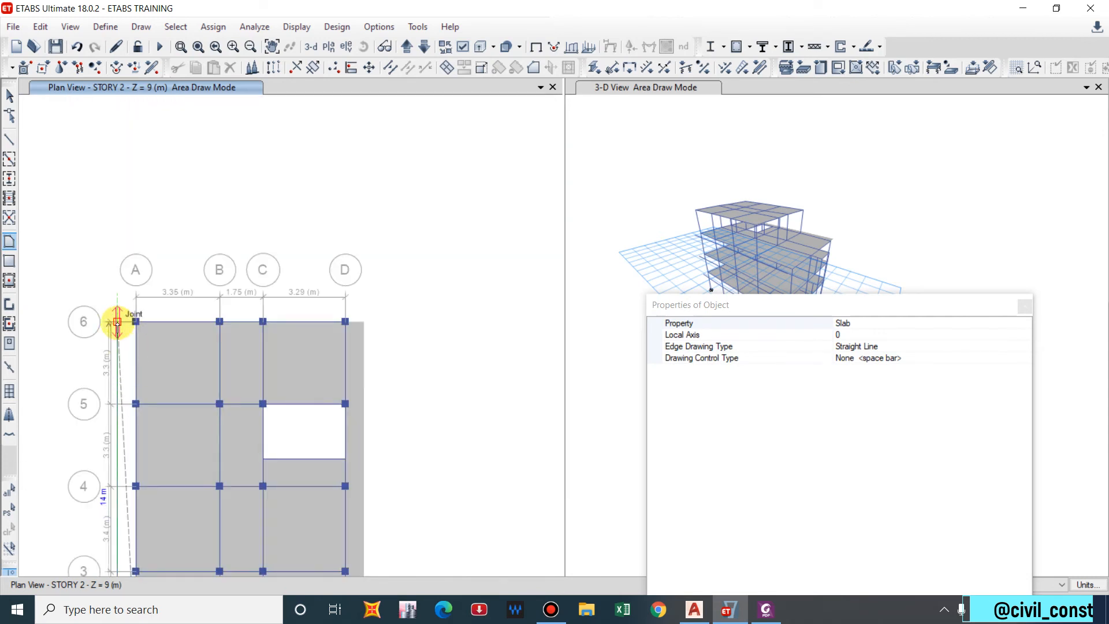
scroll(115, 325, up, 3)
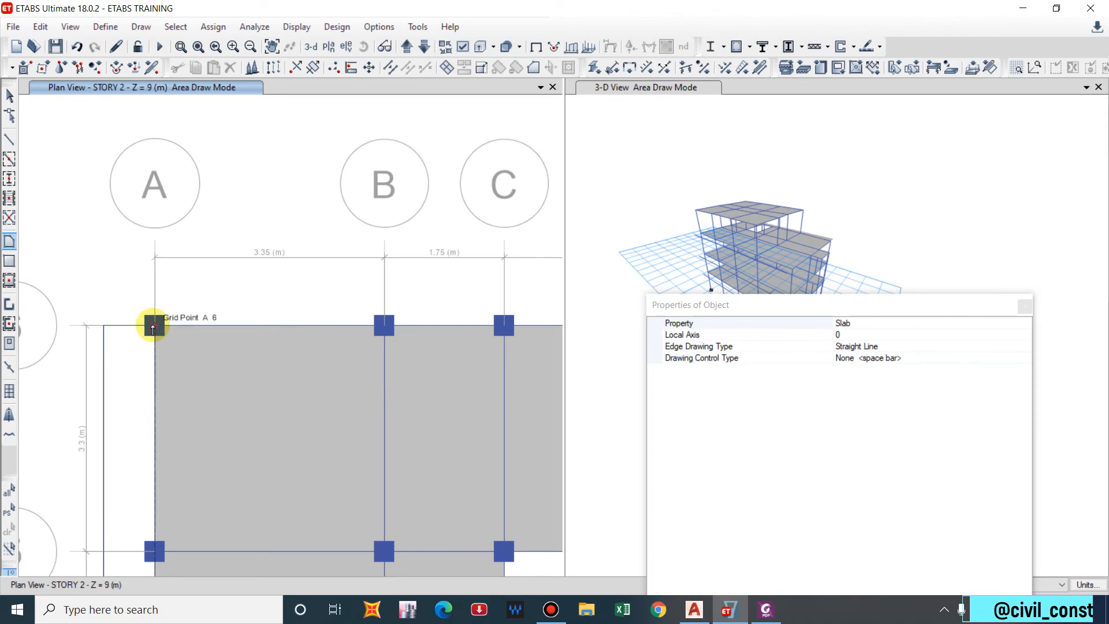
double_click(153, 328)
scroll(123, 227, down, 5)
key(Escape)
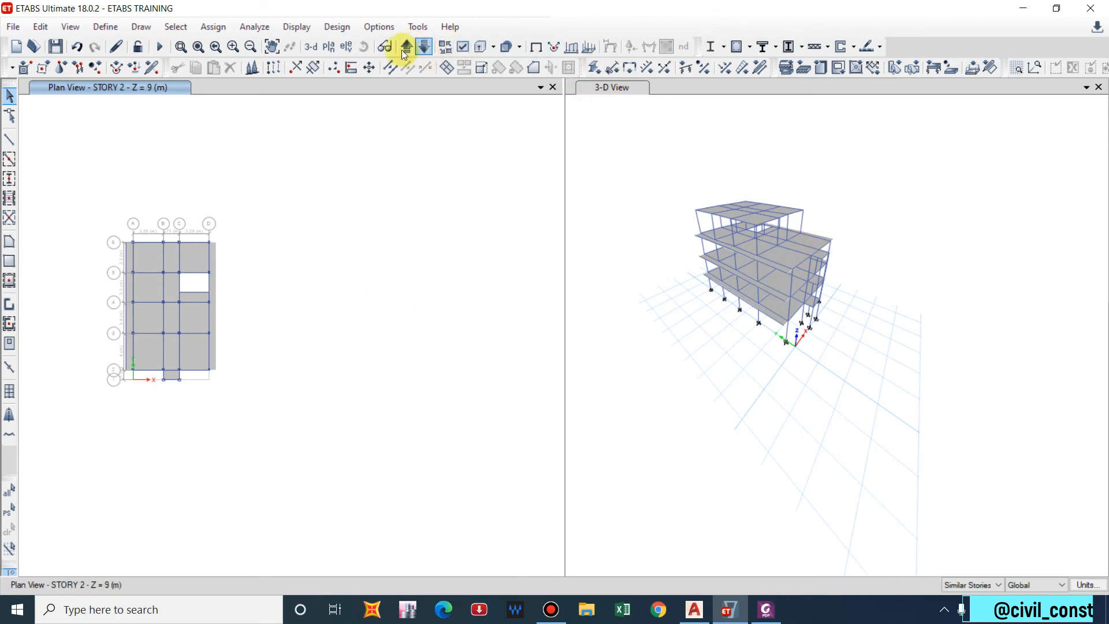
Change the plan window to a 3D view and turn off the grid system visibility.
click(311, 46)
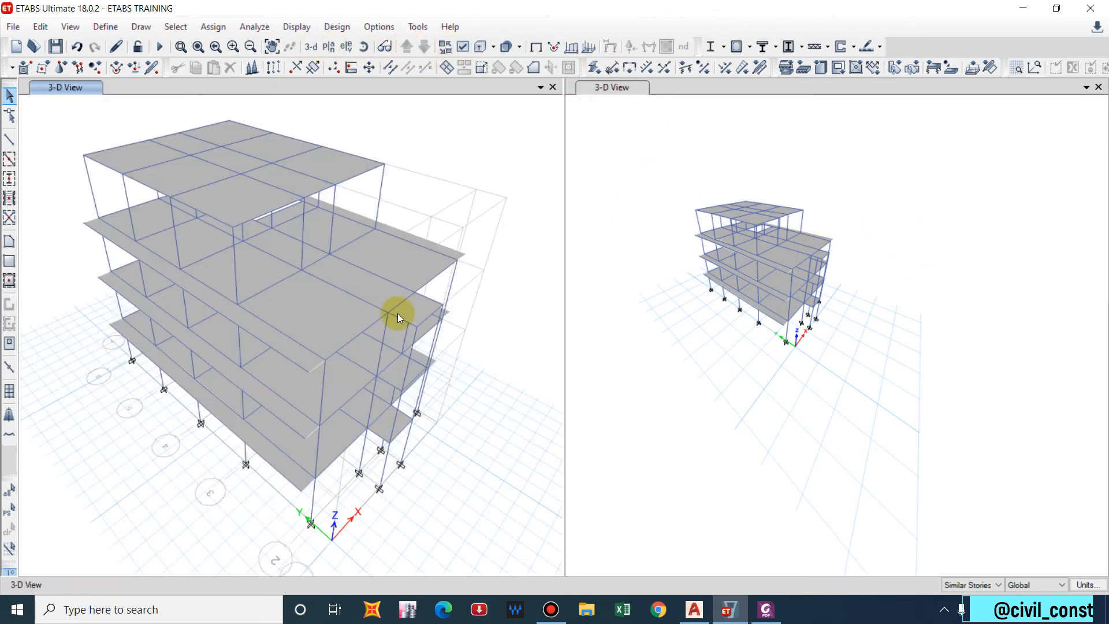
shift+middle_drag(338, 426, 242, 190)
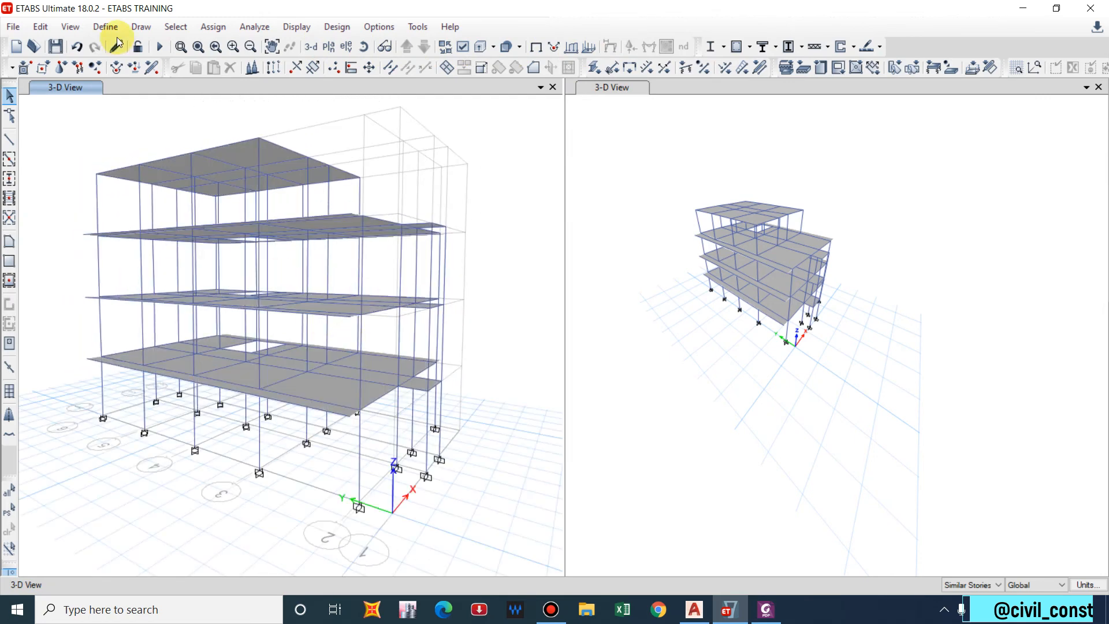
click(71, 27)
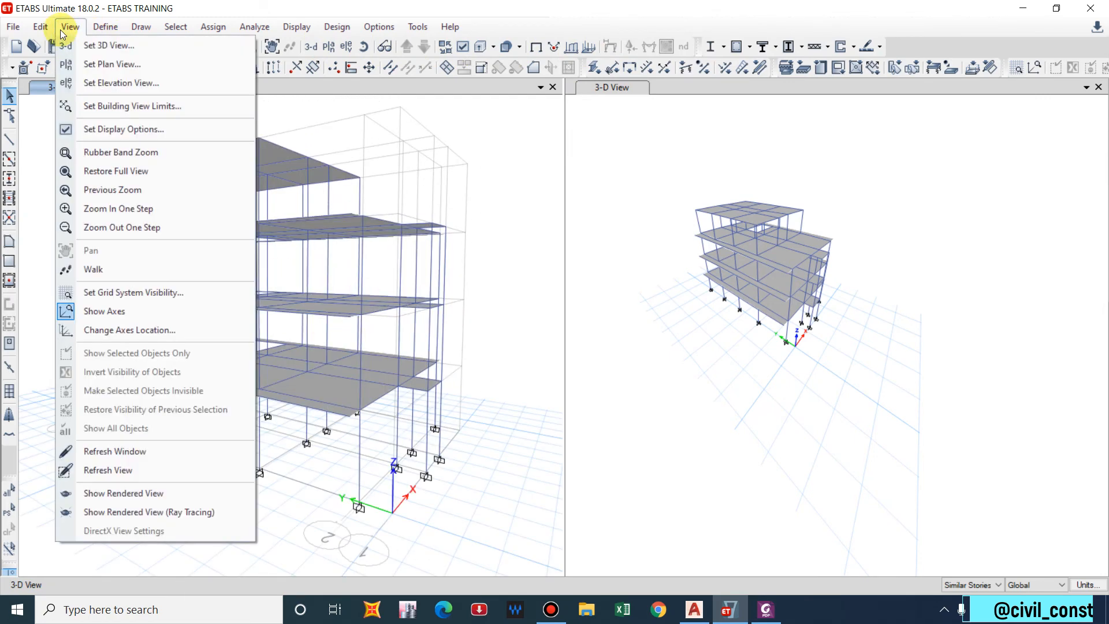
click(114, 290)
Examine the floor slabs, staircase opening and side overhangs on all stories from several sides in the 3D view.
mouse_move(420, 256)
shift+middle_down()
mouse_move(404, 267)
mouse_move(446, 277)
mouse_move(480, 231)
mouse_move(470, 206)
mouse_move(354, 219)
mouse_move(368, 287)
mouse_move(463, 290)
mouse_move(485, 337)
mouse_move(426, 317)
shift+middle_up()
scroll(251, 200, down, 3)
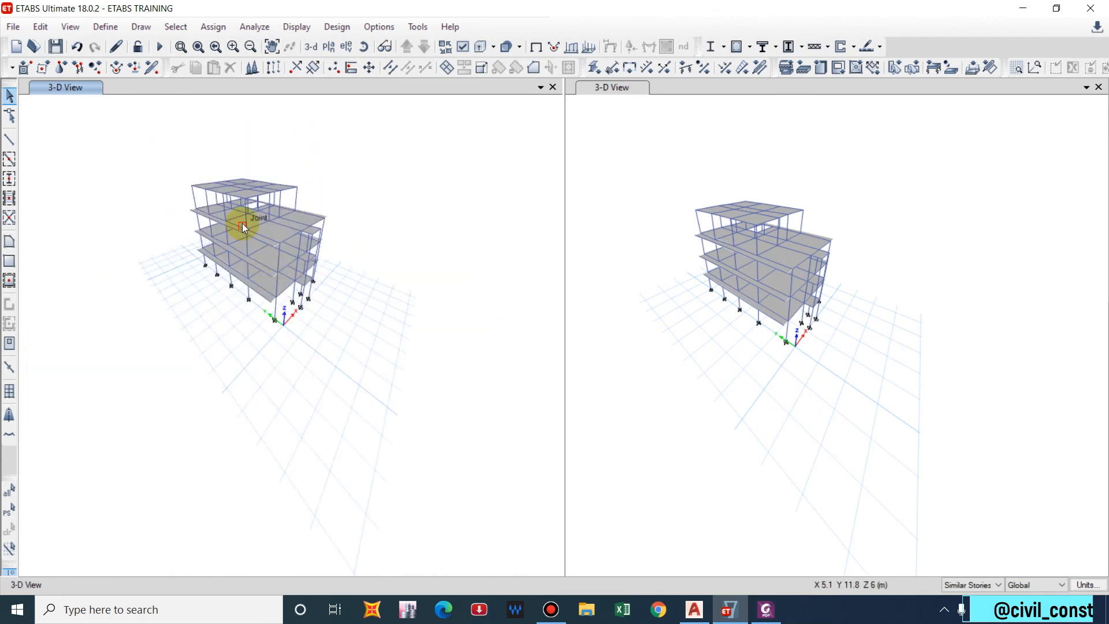
scroll(242, 223, up, 3)
shift+middle_drag(293, 246, 401, 307)
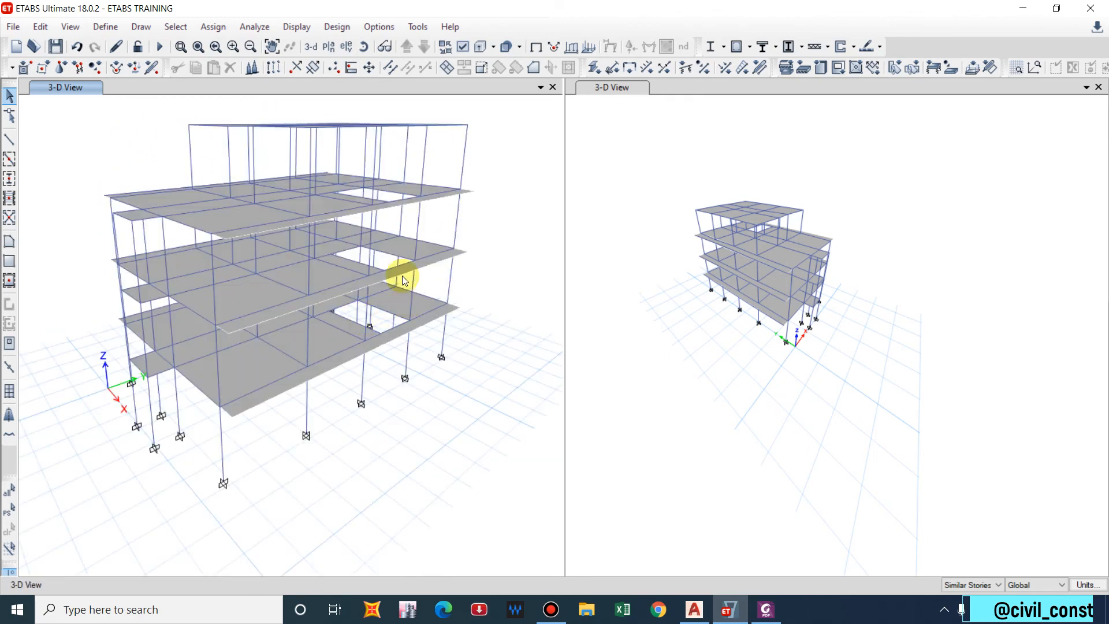
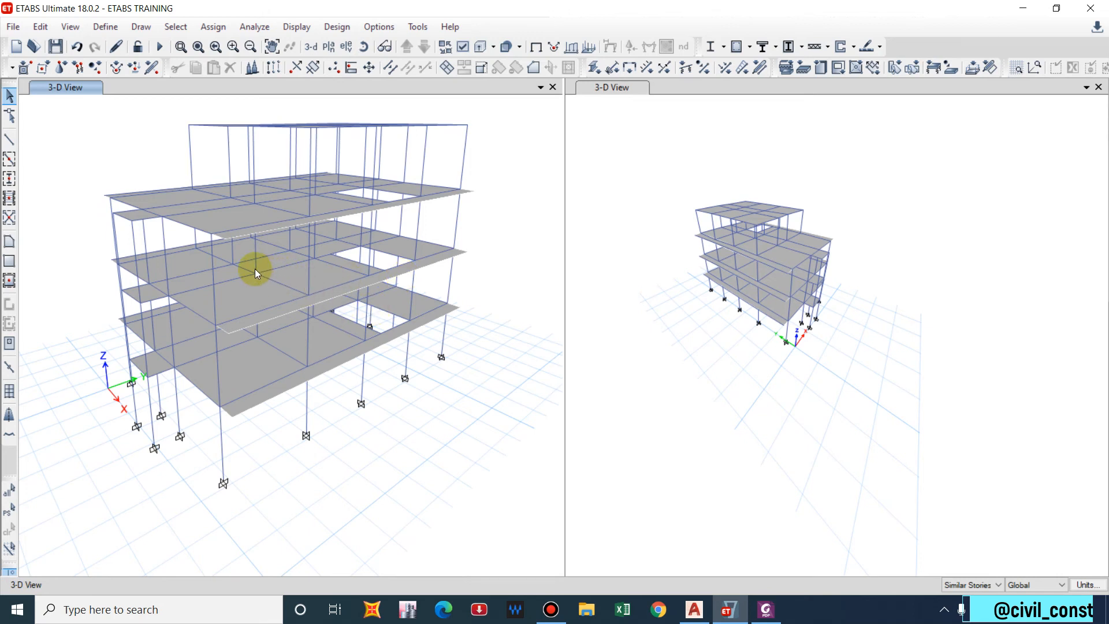
shift+middle_drag(245, 268, 394, 285)
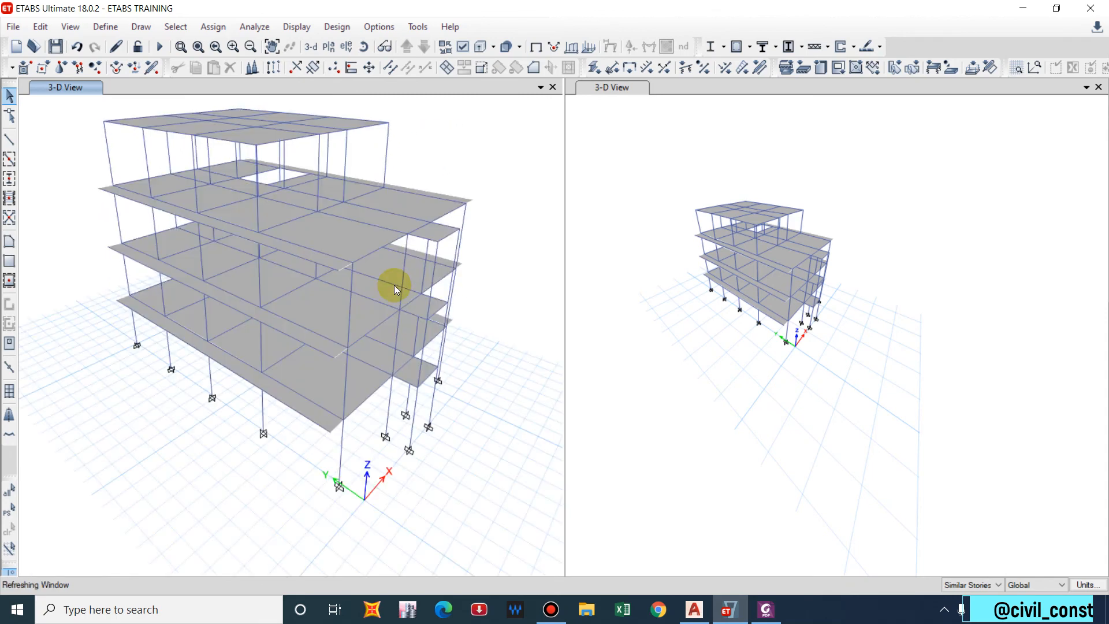
shift+middle_drag(391, 329, 334, 317)
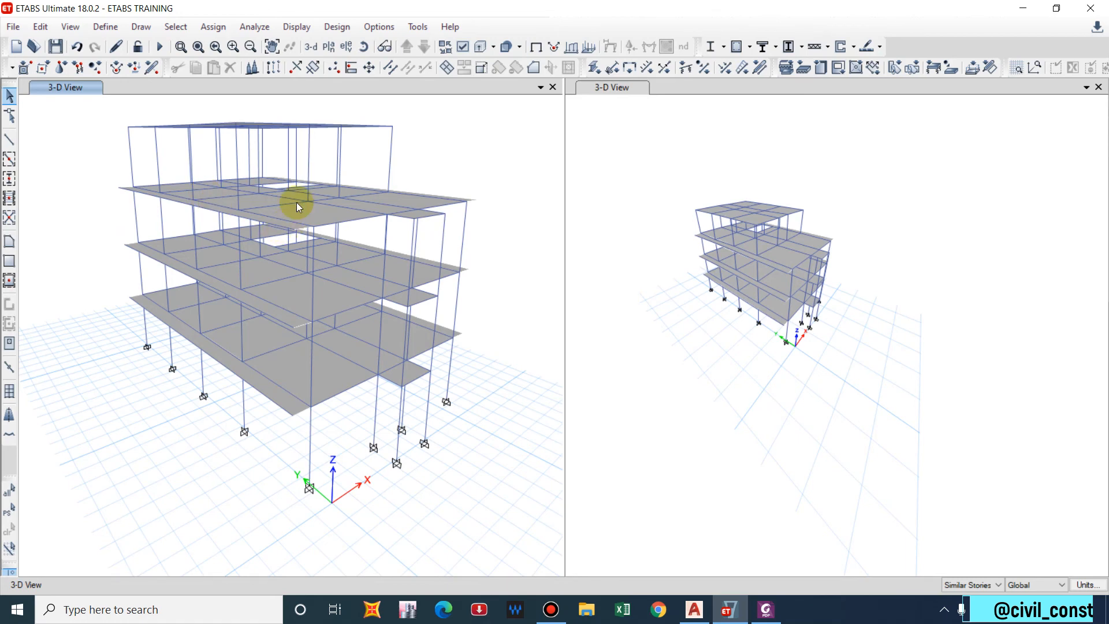
shift+middle_drag(296, 202, 301, 210)
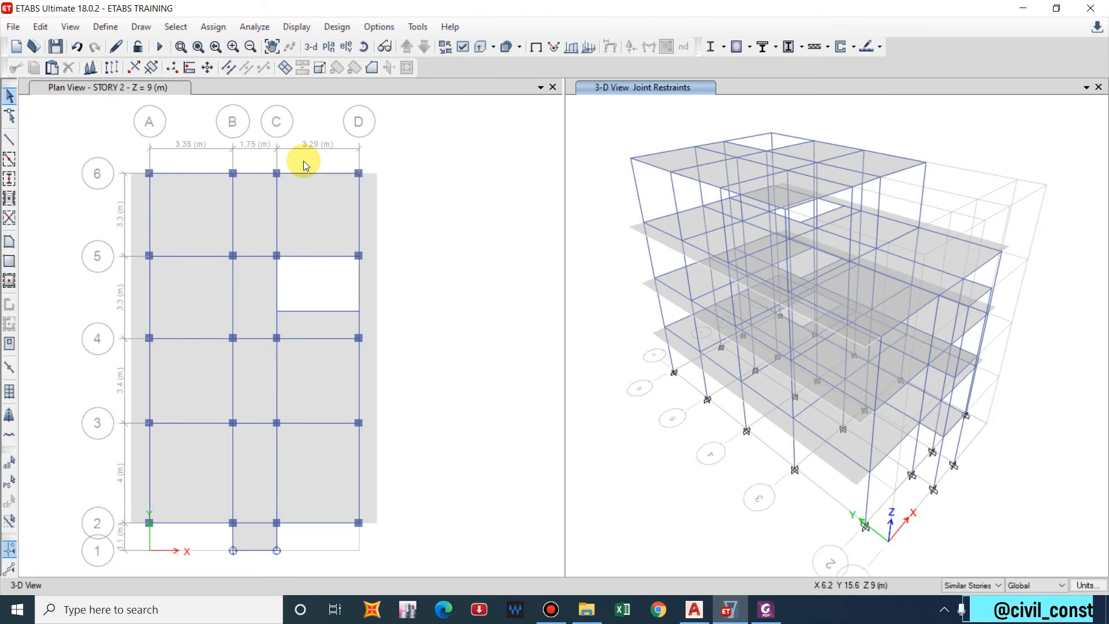
Move the plan view down one level to Story 1 and check its slab layout.
scroll(304, 161, down, 3)
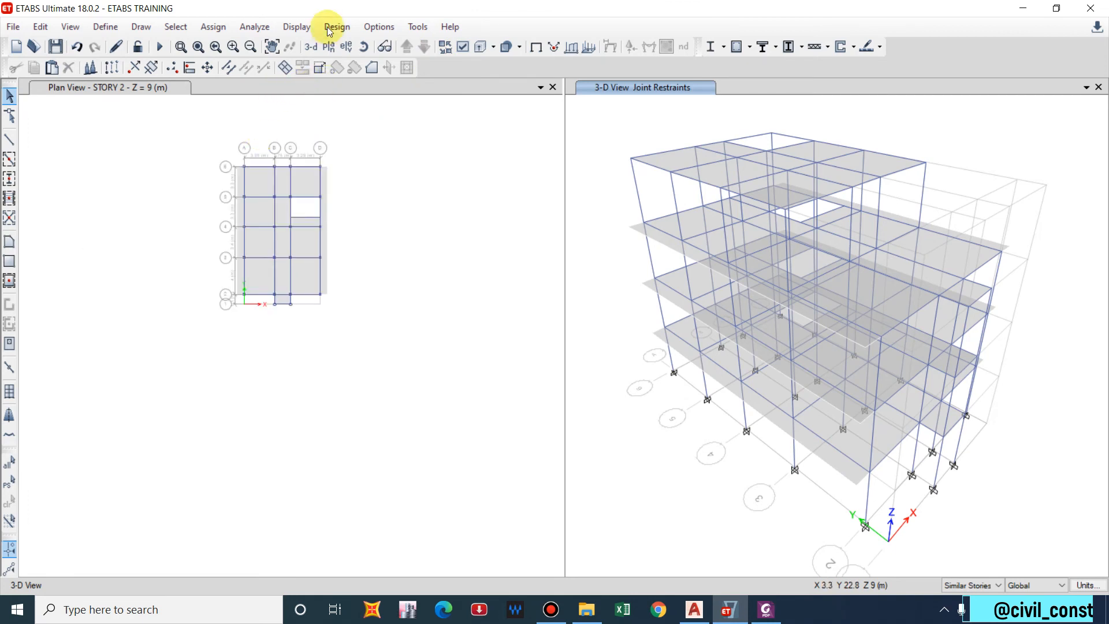
click(353, 92)
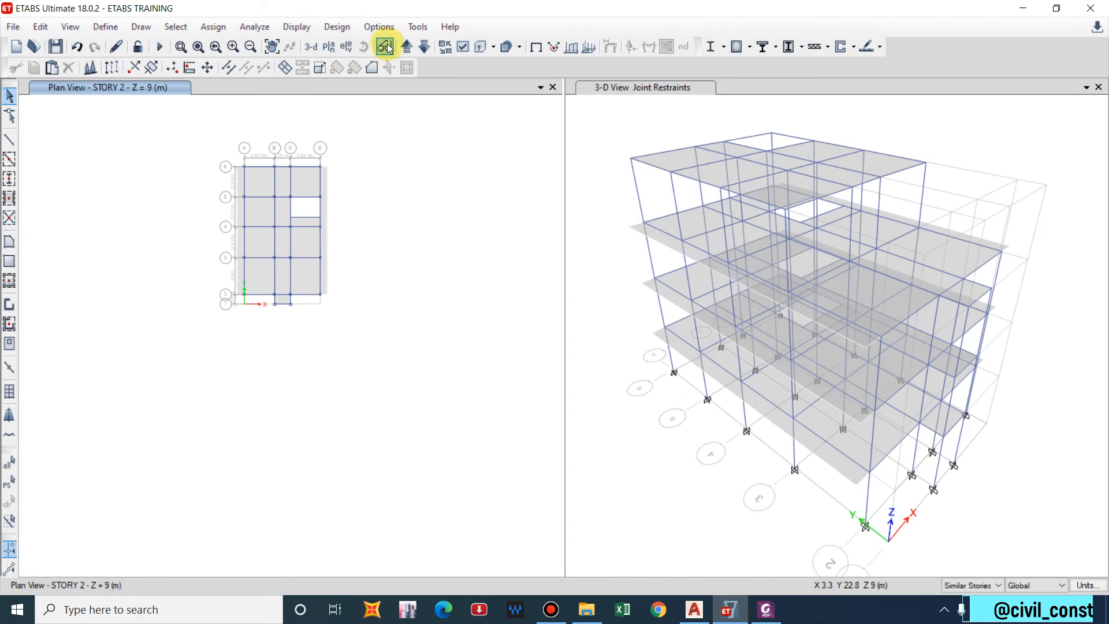
click(422, 50)
scroll(251, 163, up, 3)
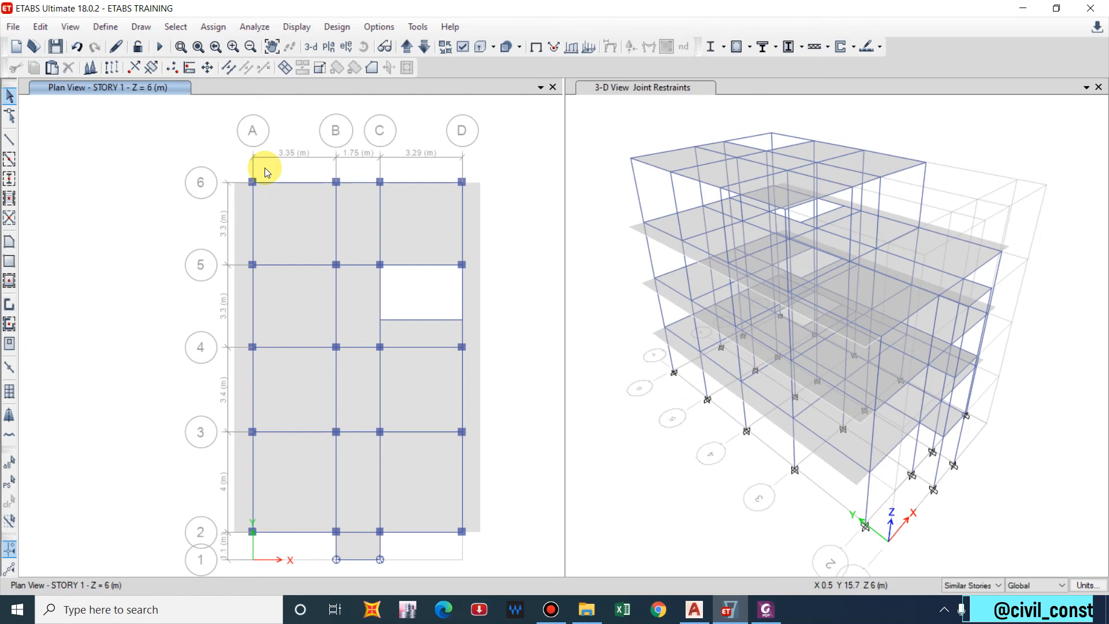
scroll(264, 167, down, 5)
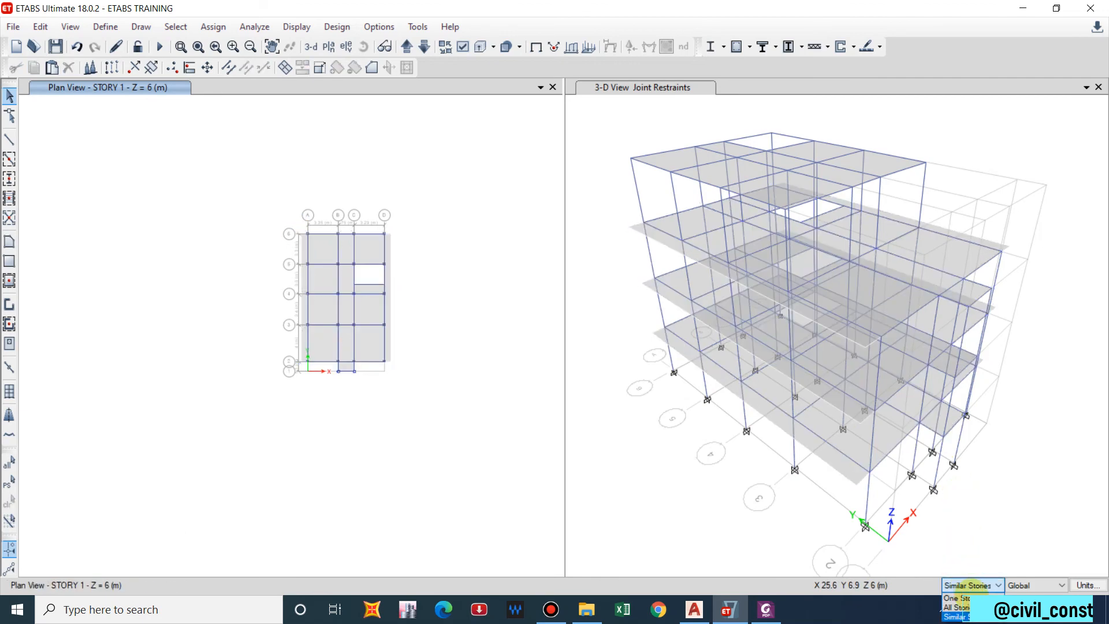
Set the story scope for drawing and selection to One Story.
click(972, 585)
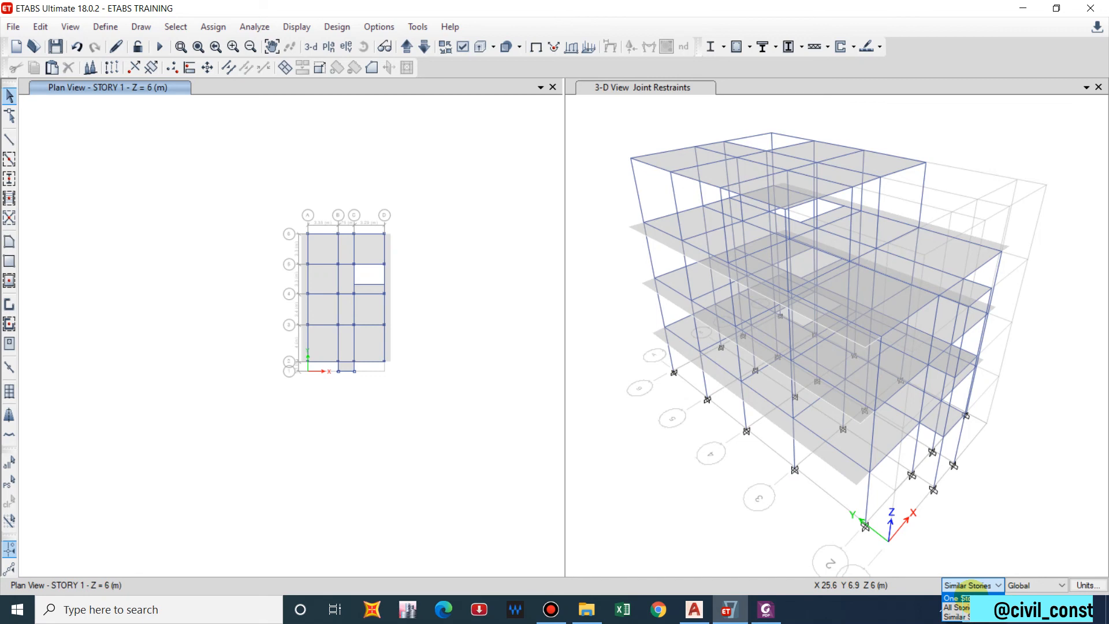
click(956, 599)
drag(264, 194, 234, 150)
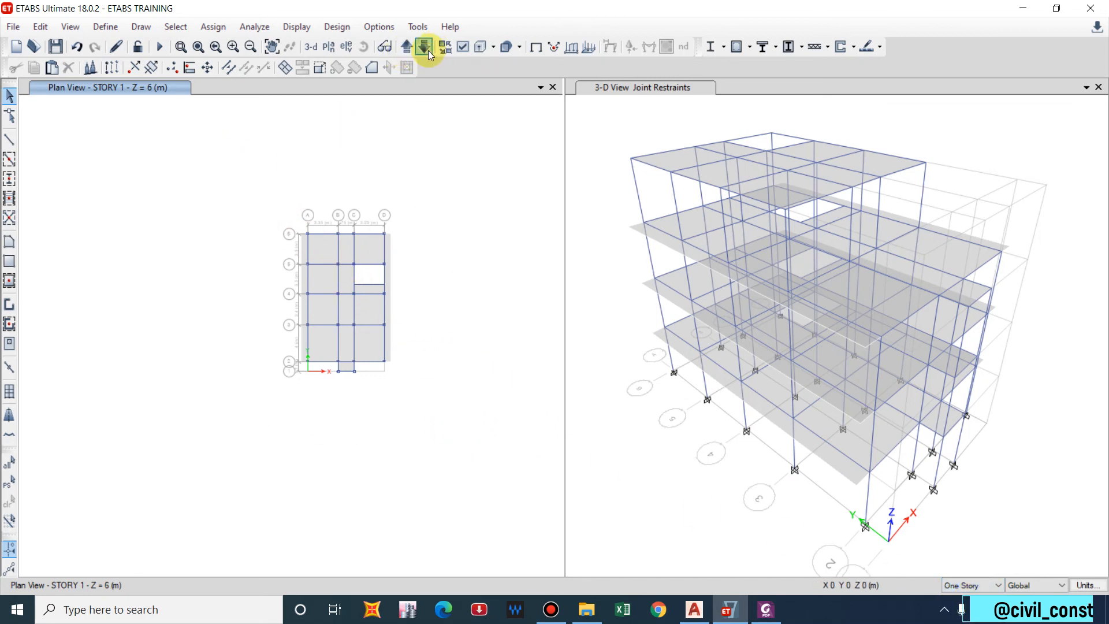
Select everything on the Ground Floor plan and choose diaphragm D1 as the joint diaphragm assignment.
click(427, 48)
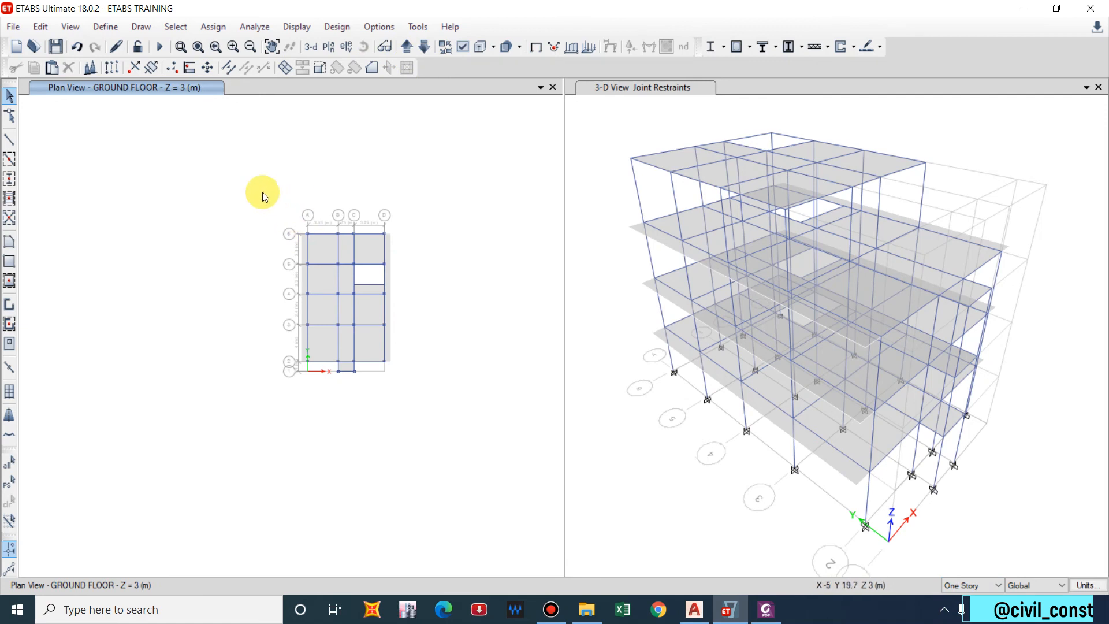
drag(248, 176, 425, 421)
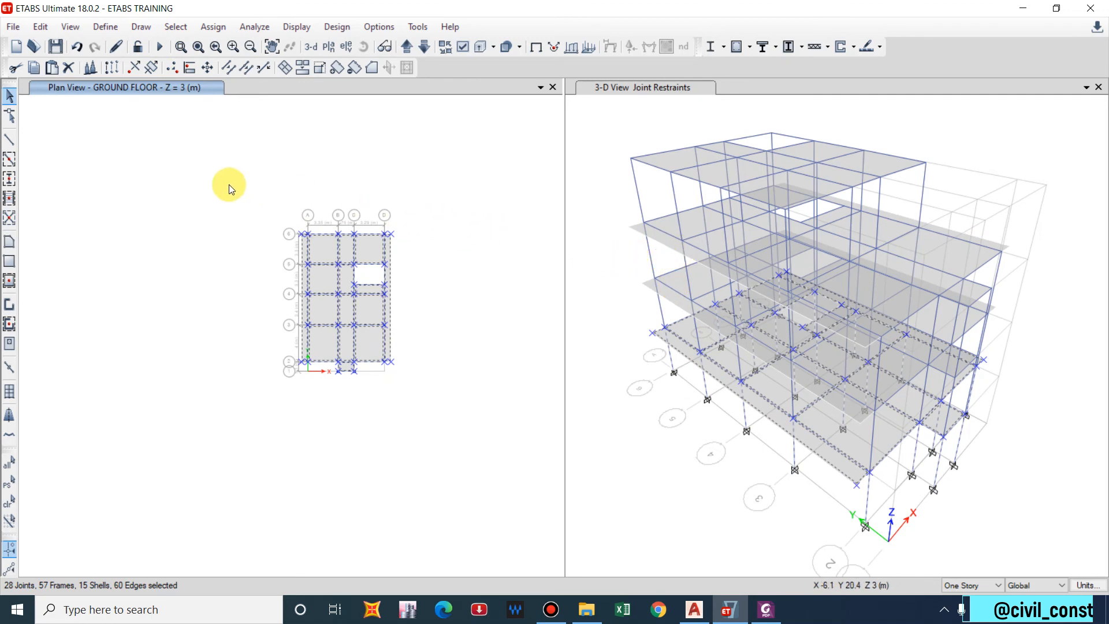
click(212, 27)
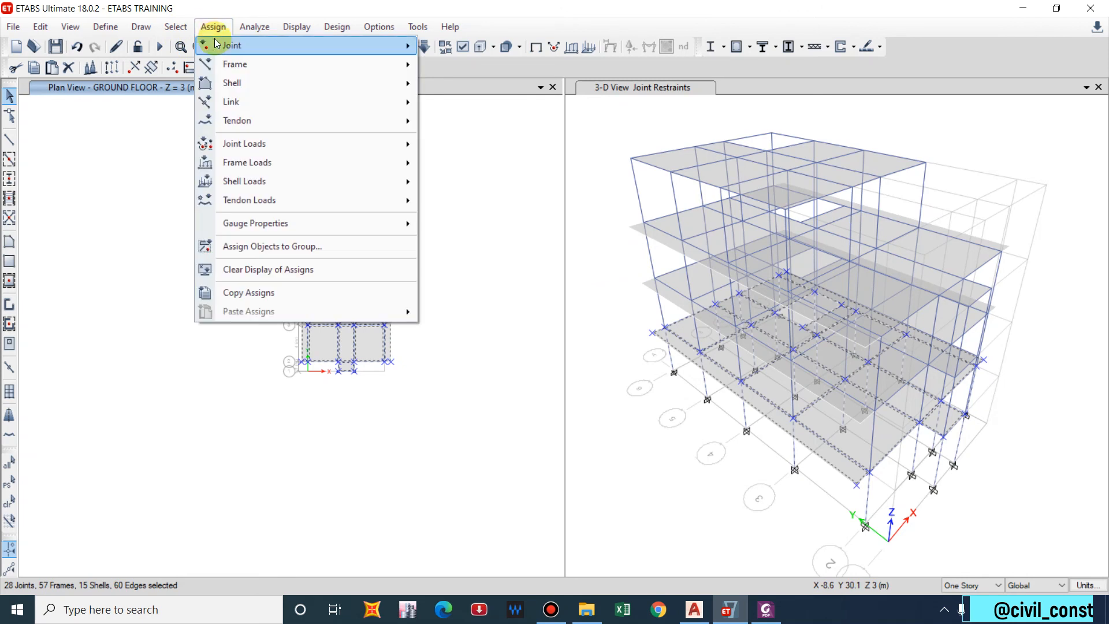
mouse_move(217, 43)
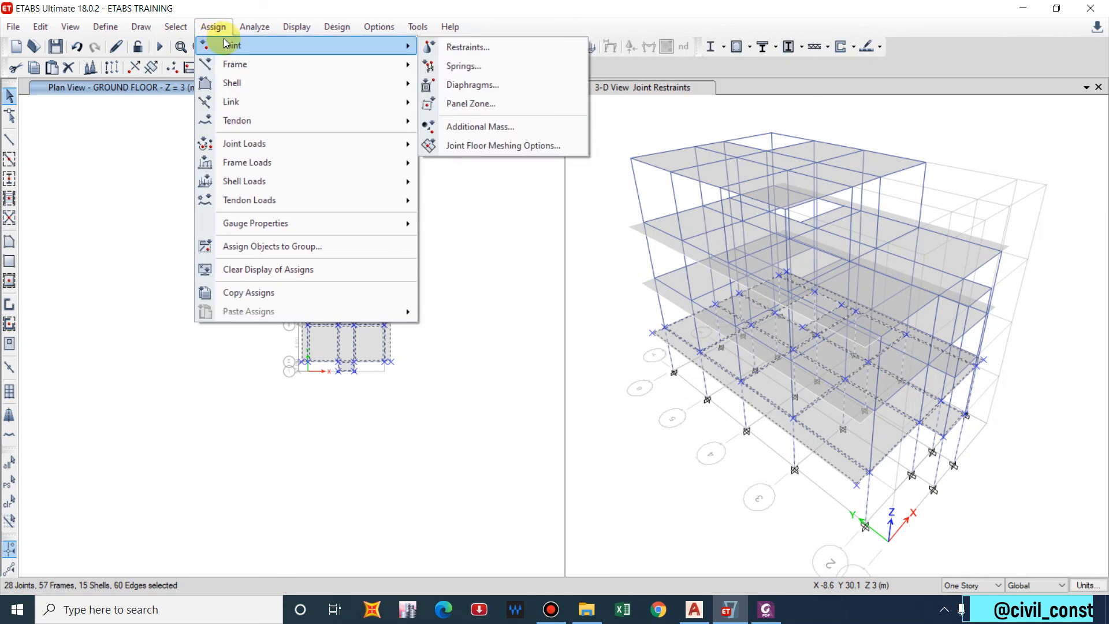
click(494, 86)
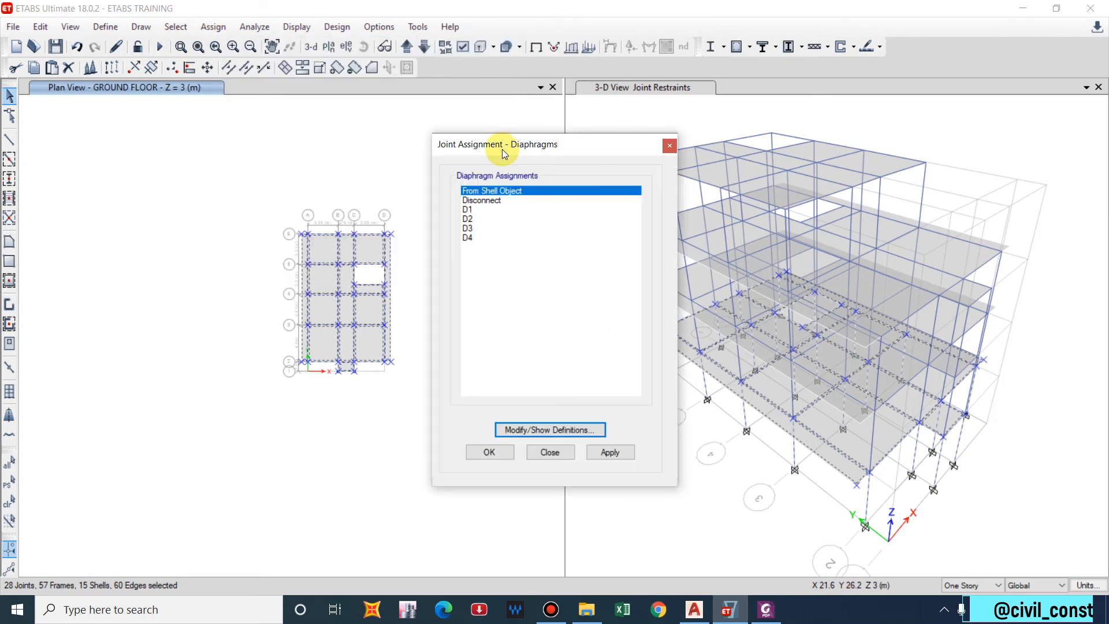
drag(502, 145, 723, 129)
click(689, 195)
click(830, 440)
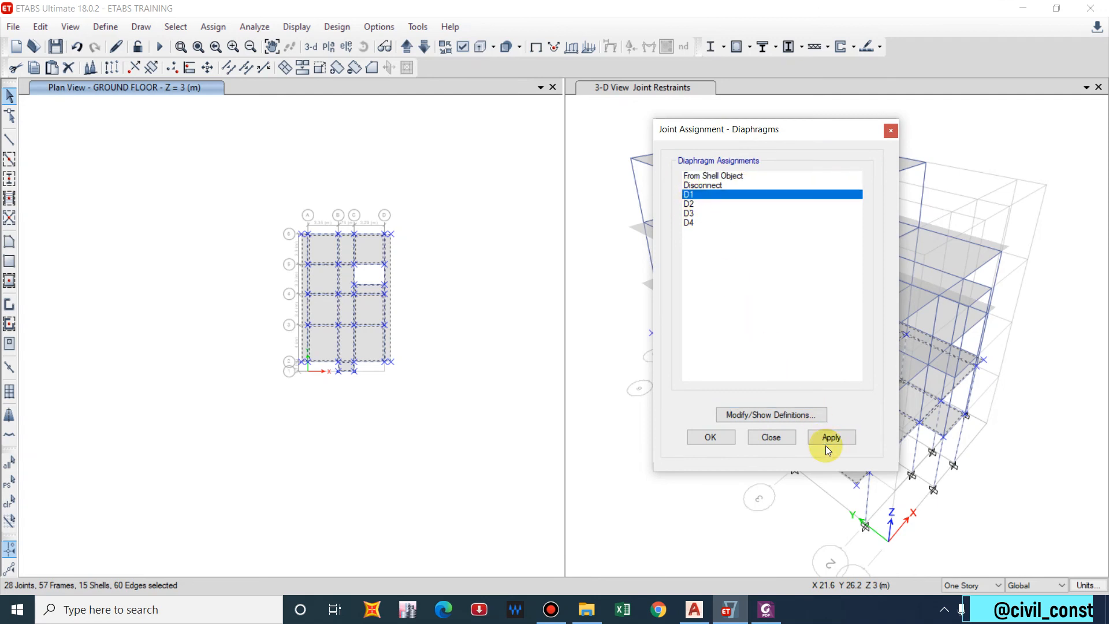
Check the rigidity setting in the definition of diaphragm D1 and close it without changes.
click(769, 414)
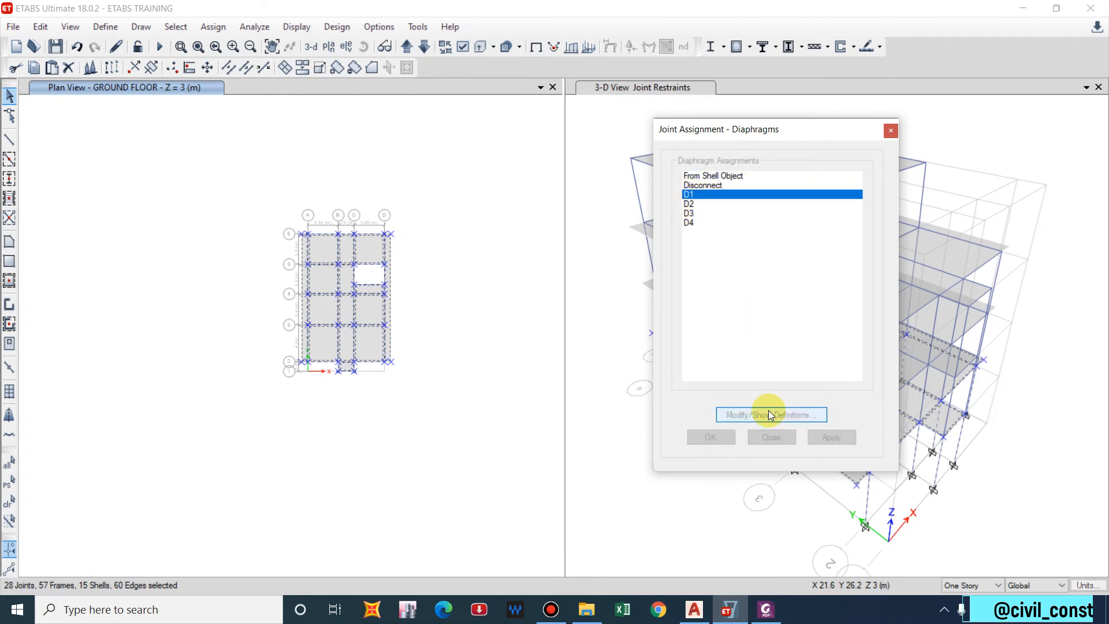
click(623, 278)
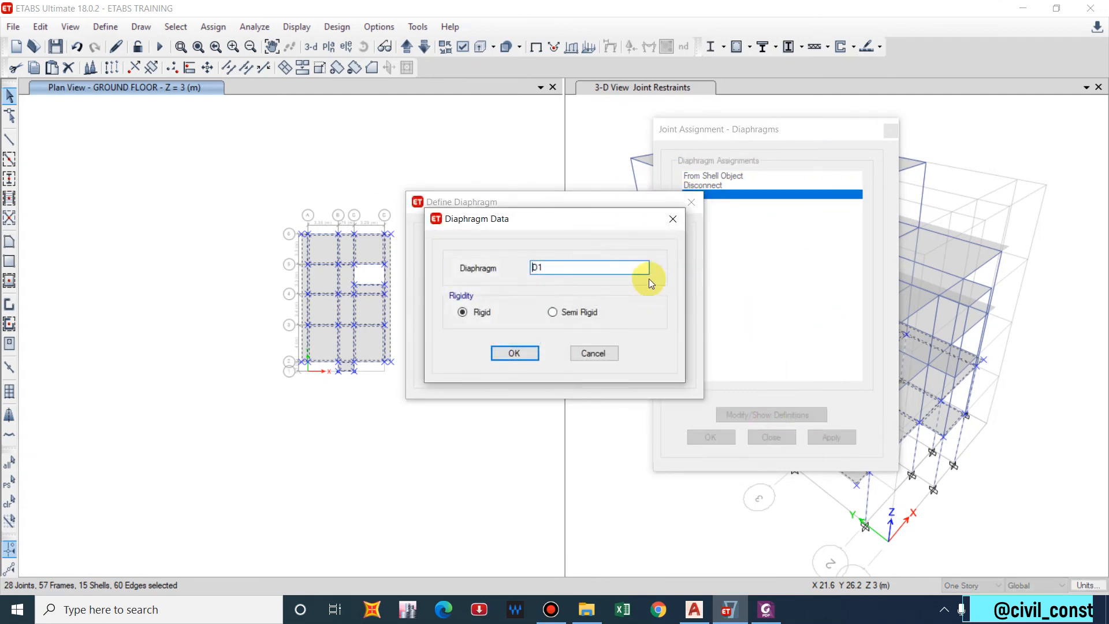
click(698, 230)
click(692, 202)
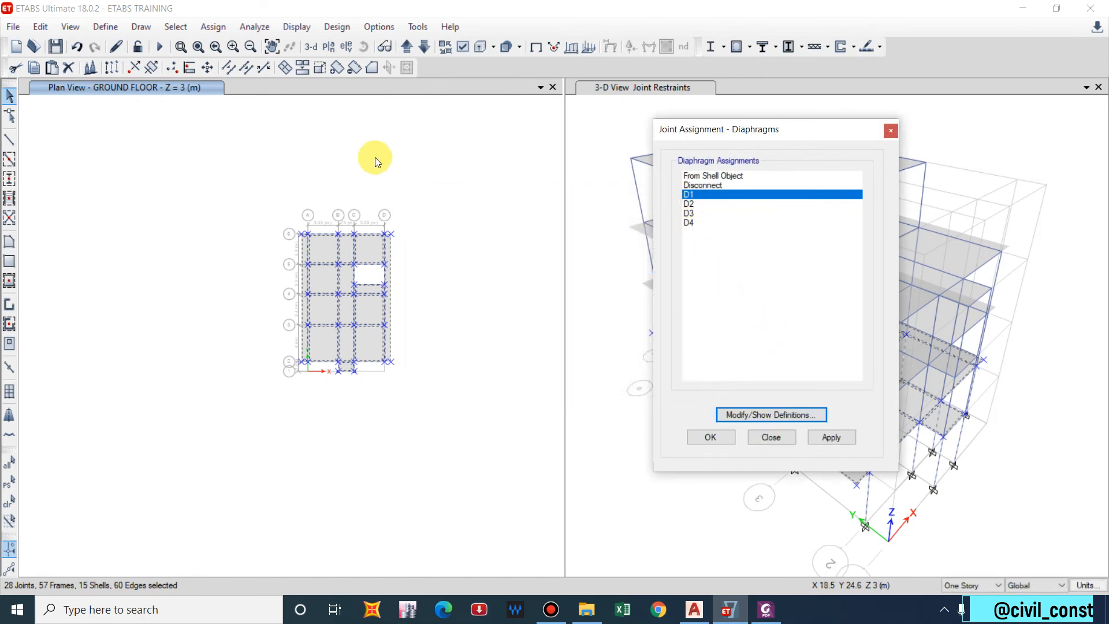
Apply diaphragm D1 to the selected Ground Floor joints and inspect its links on the plan.
click(832, 438)
scroll(364, 281, up, 3)
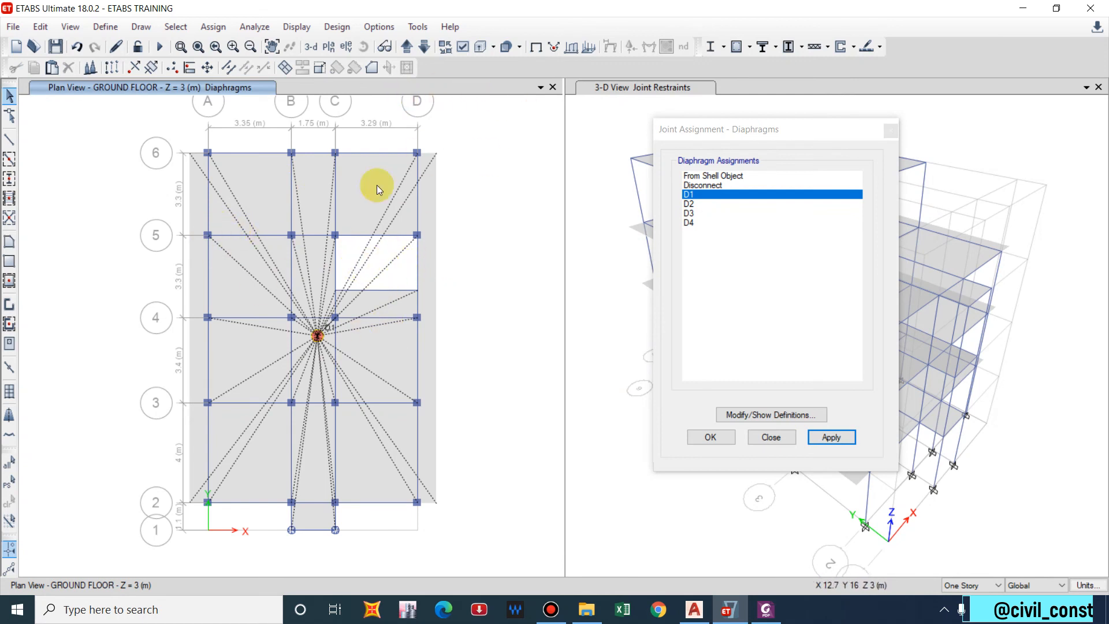
scroll(282, 248, down, 3)
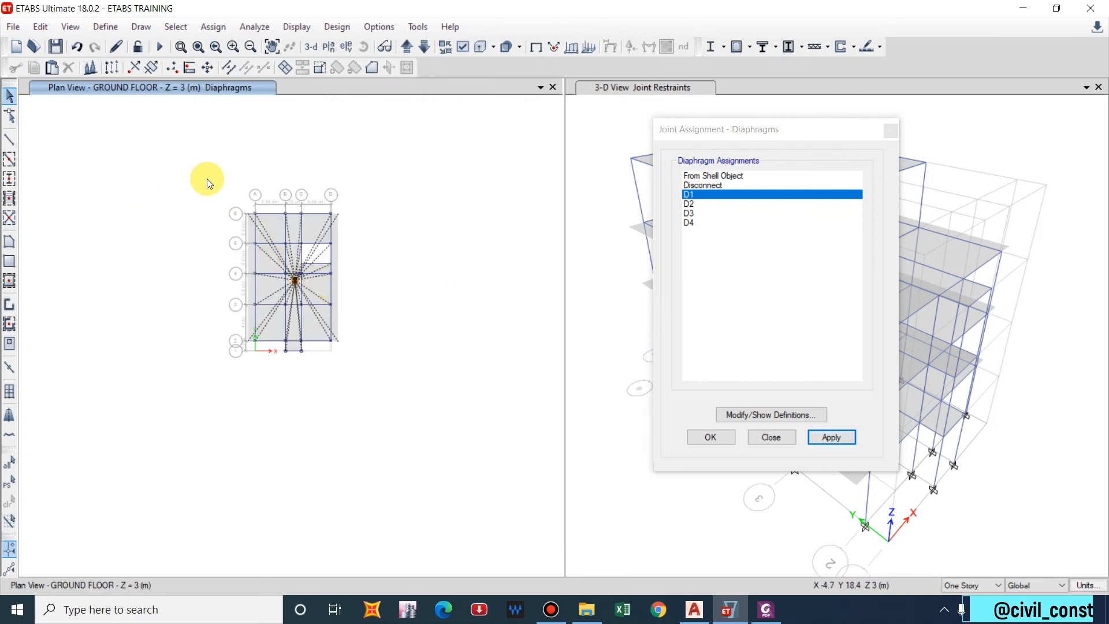
Disconnect all Ground Floor joints from their diaphragm.
drag(206, 179, 437, 430)
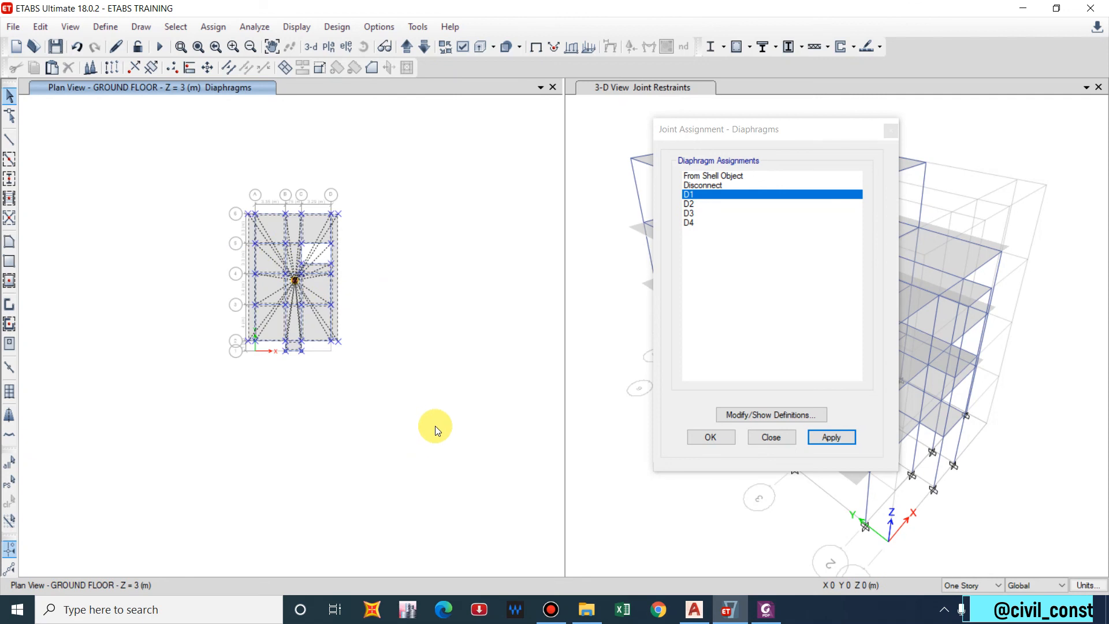
click(717, 185)
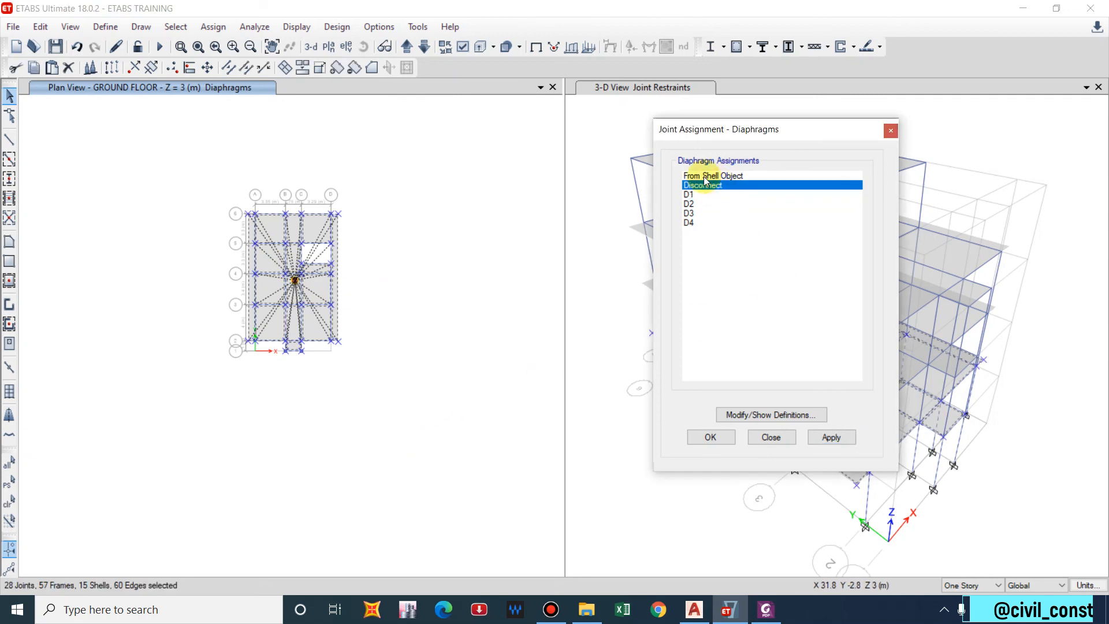
click(810, 438)
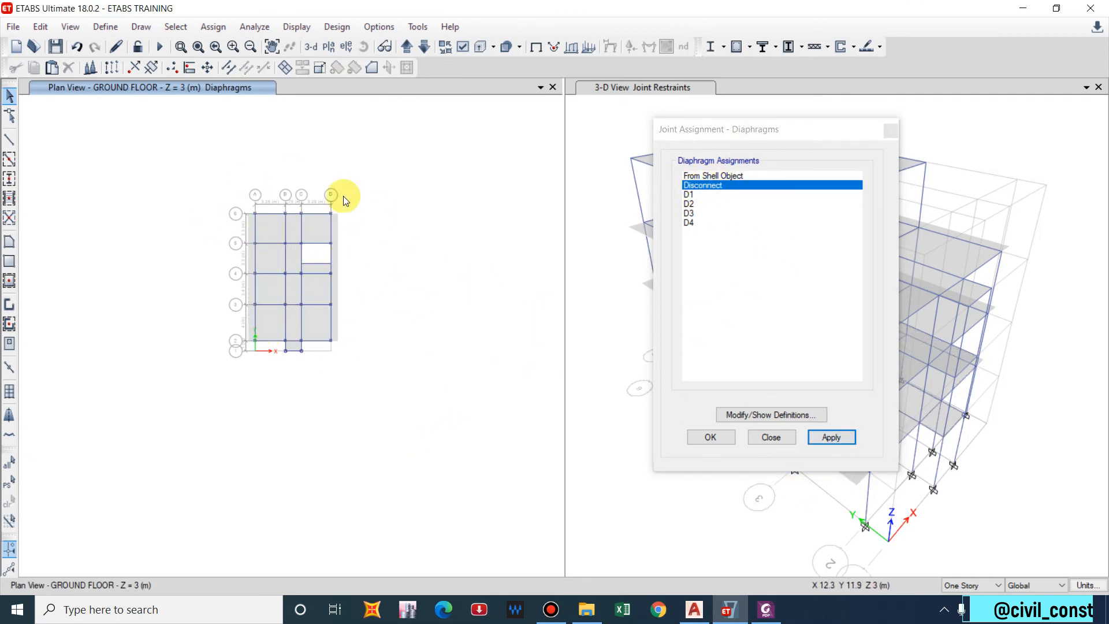
Select the whole Ground Floor plan again and reassign diaphragm D1 to its joints.
drag(215, 176, 400, 387)
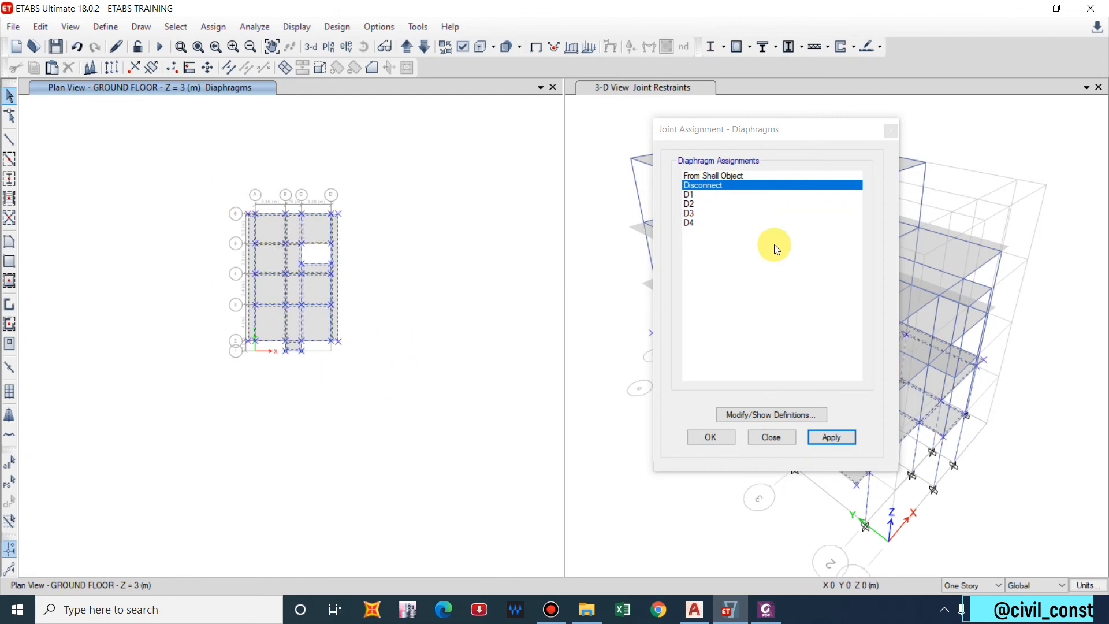
click(702, 195)
click(835, 437)
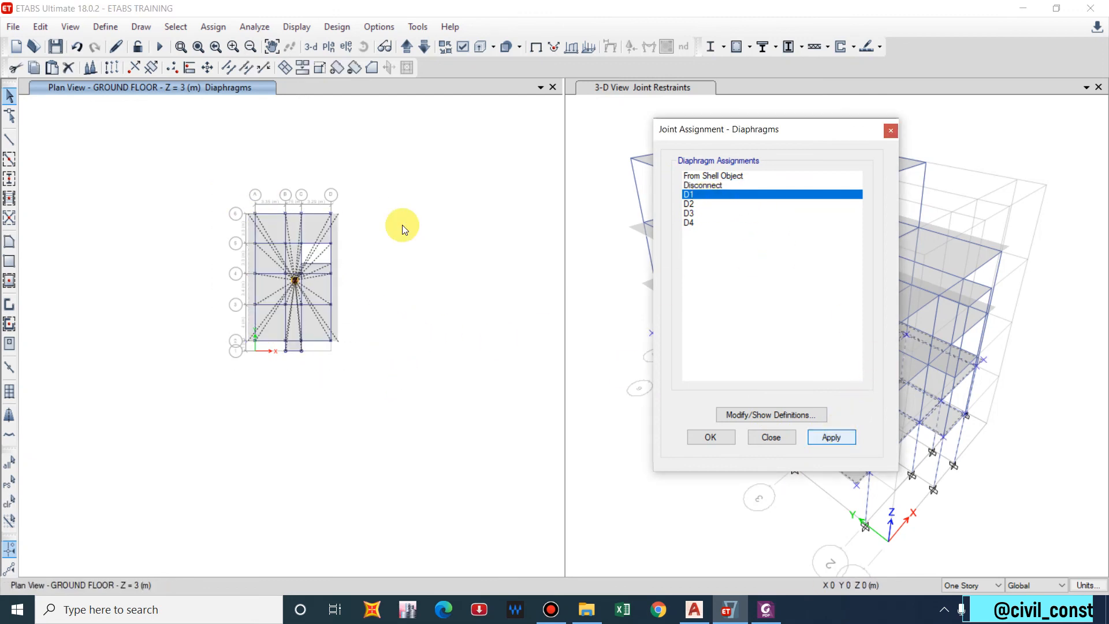
Assign diaphragm D2 to all joints on the Story 1 plan.
click(406, 48)
drag(214, 173, 400, 388)
click(706, 204)
click(825, 448)
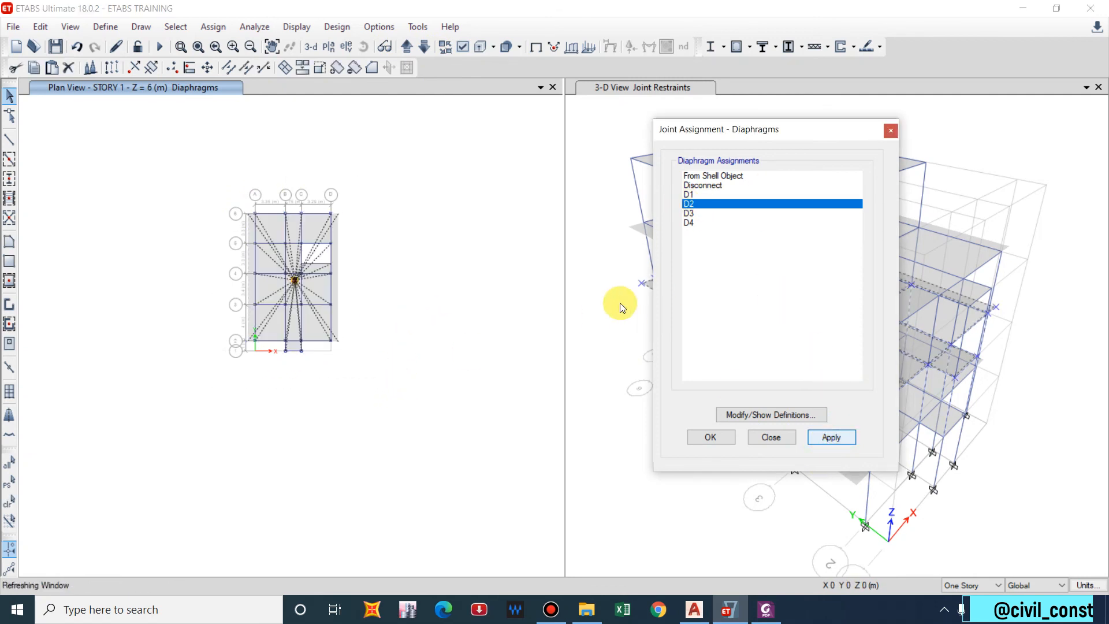
Assign diaphragm D3 to all joints on the Story 2 plan.
click(412, 47)
drag(220, 128, 414, 393)
click(689, 213)
click(830, 438)
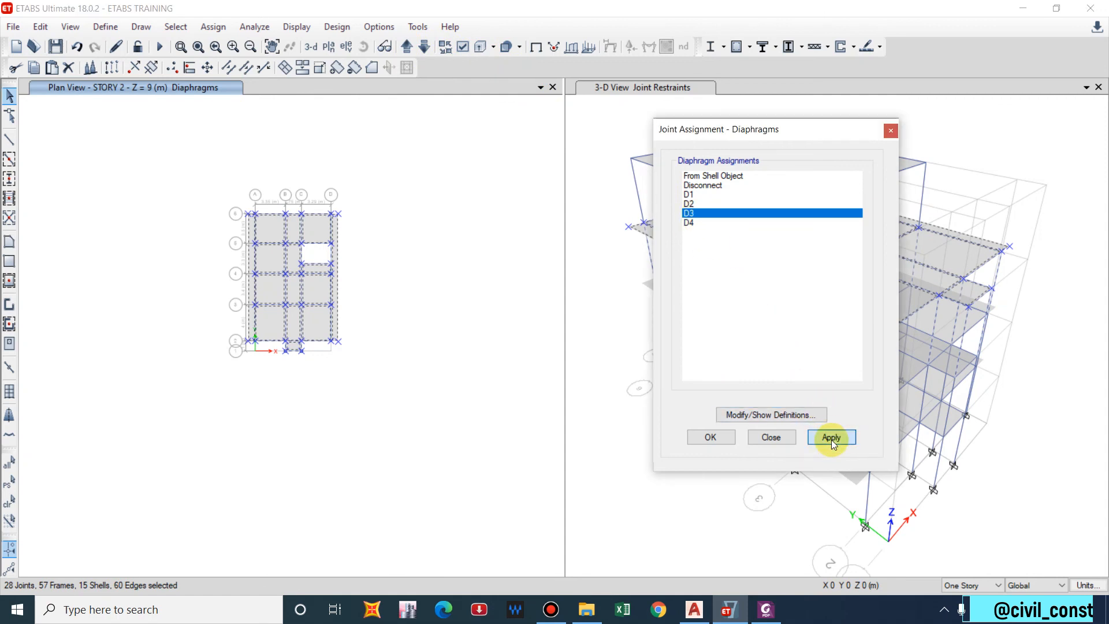
Assign diaphragm D4 to all joints on the Story 3 plan.
click(408, 46)
drag(224, 187, 433, 437)
click(710, 224)
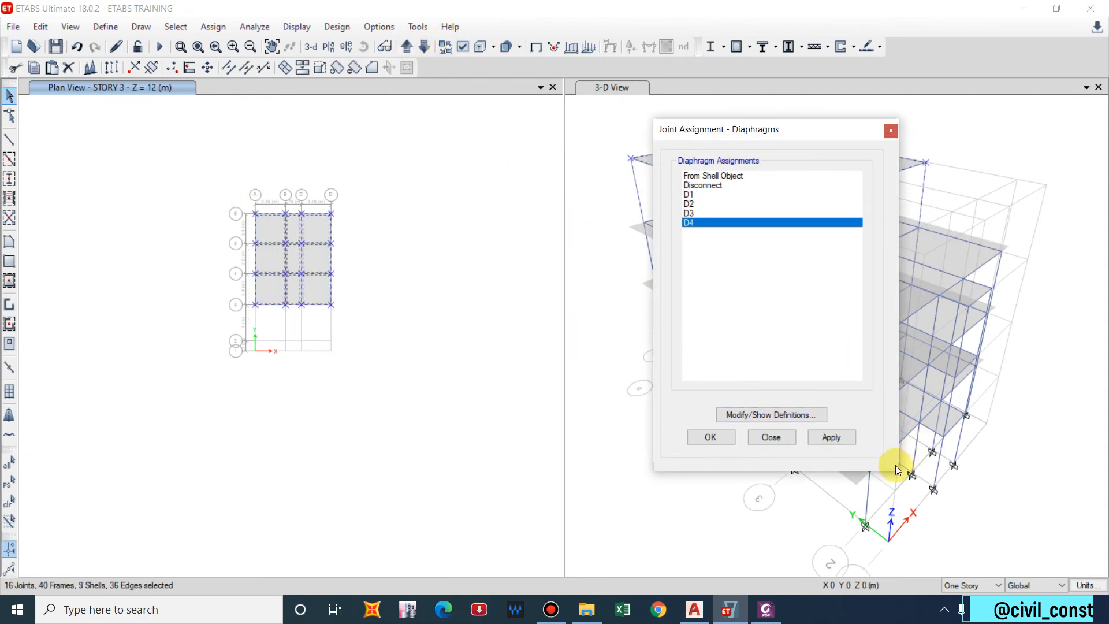
click(832, 438)
scroll(277, 269, up, 4)
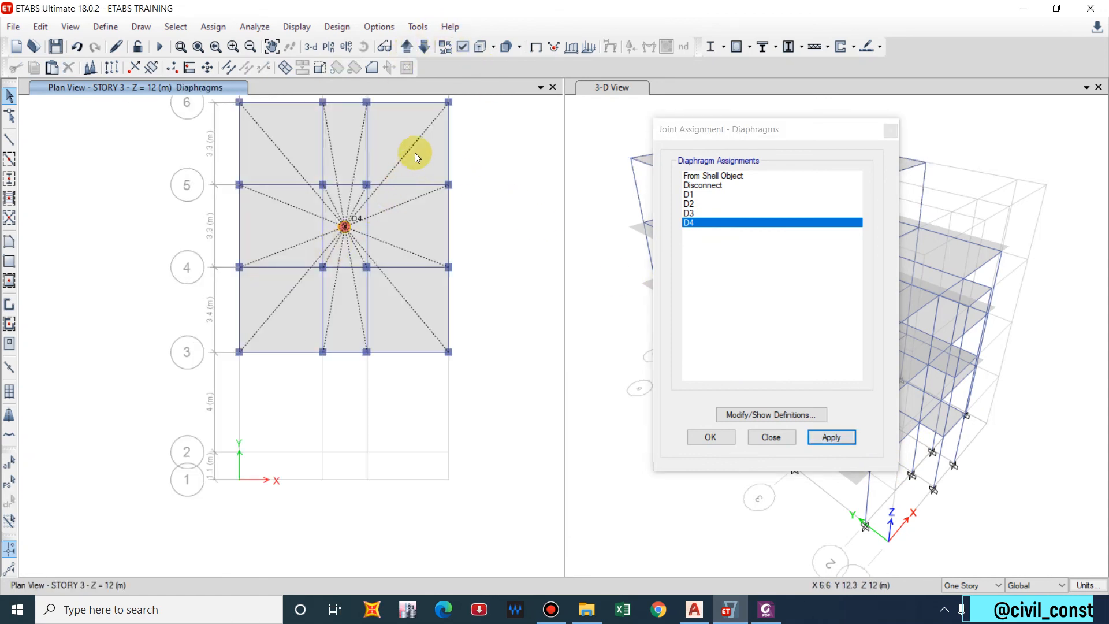
Check the diaphragm links on each story from Ground Floor to Story 3 and finish the joint diaphragm assignment.
click(407, 51)
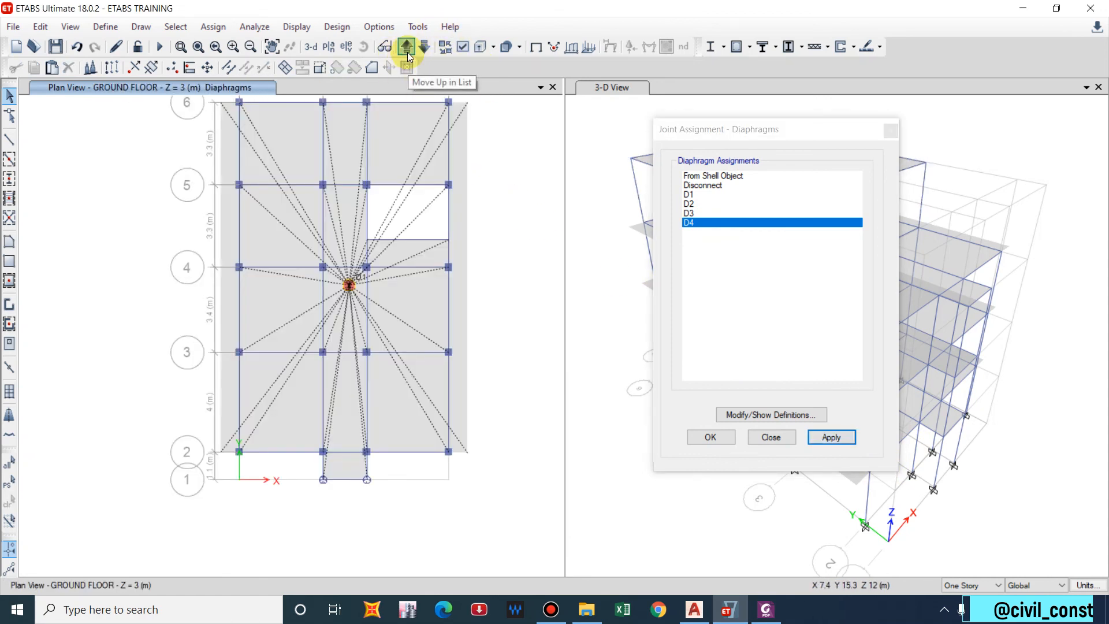
click(408, 51)
click(408, 51)
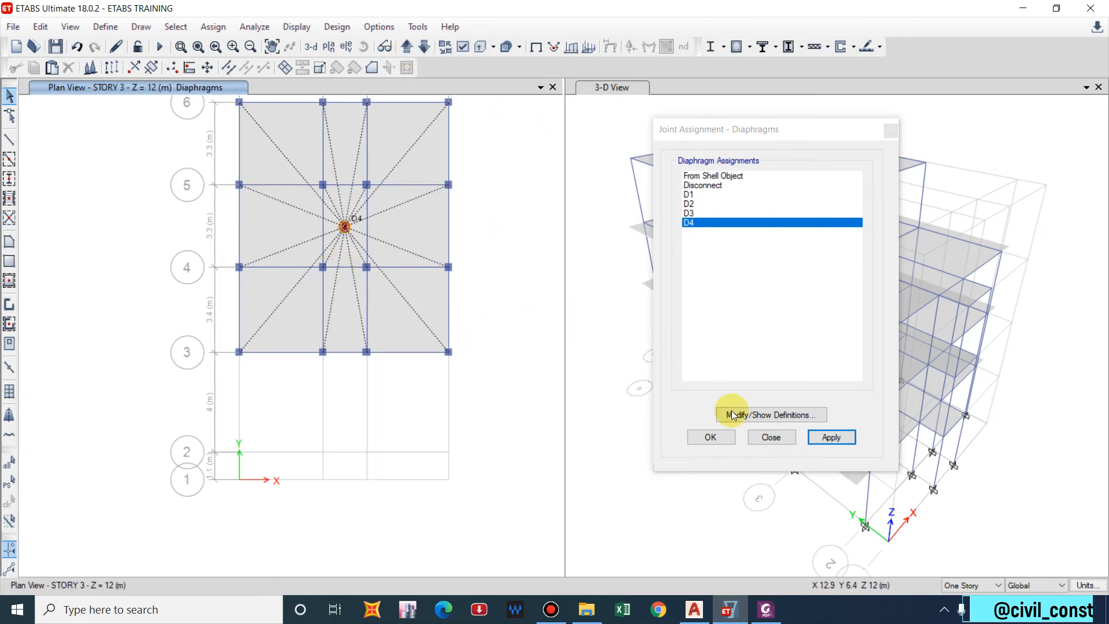
click(730, 443)
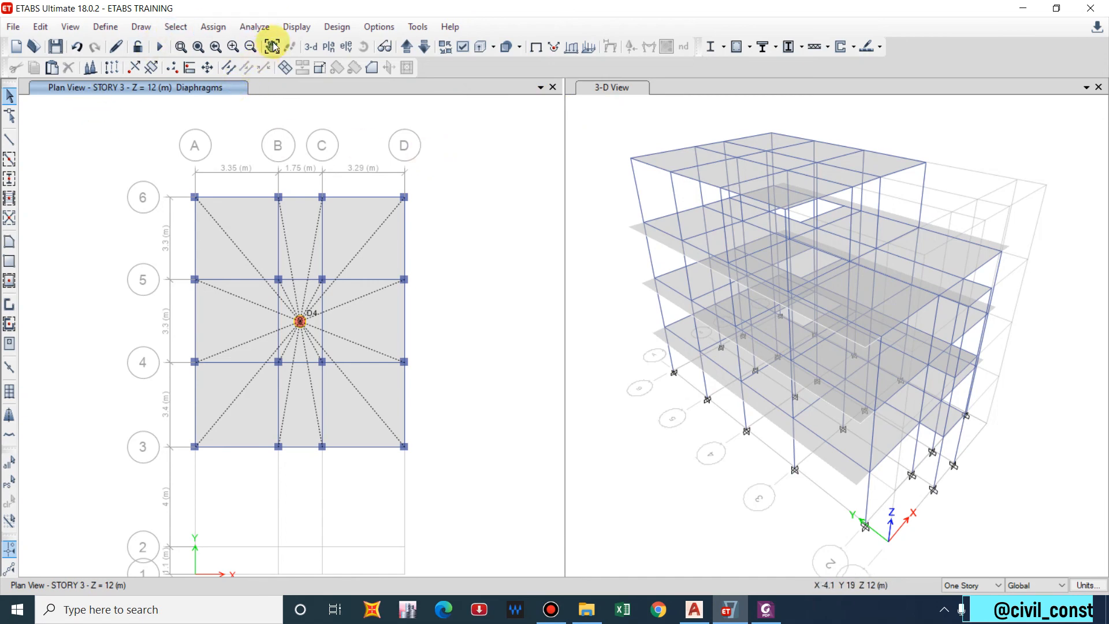
Run the model check with all joint, frame, shell, meshing, loading and self-mass checks plus the trim-or-extend fix enabled, and close the report.
click(254, 28)
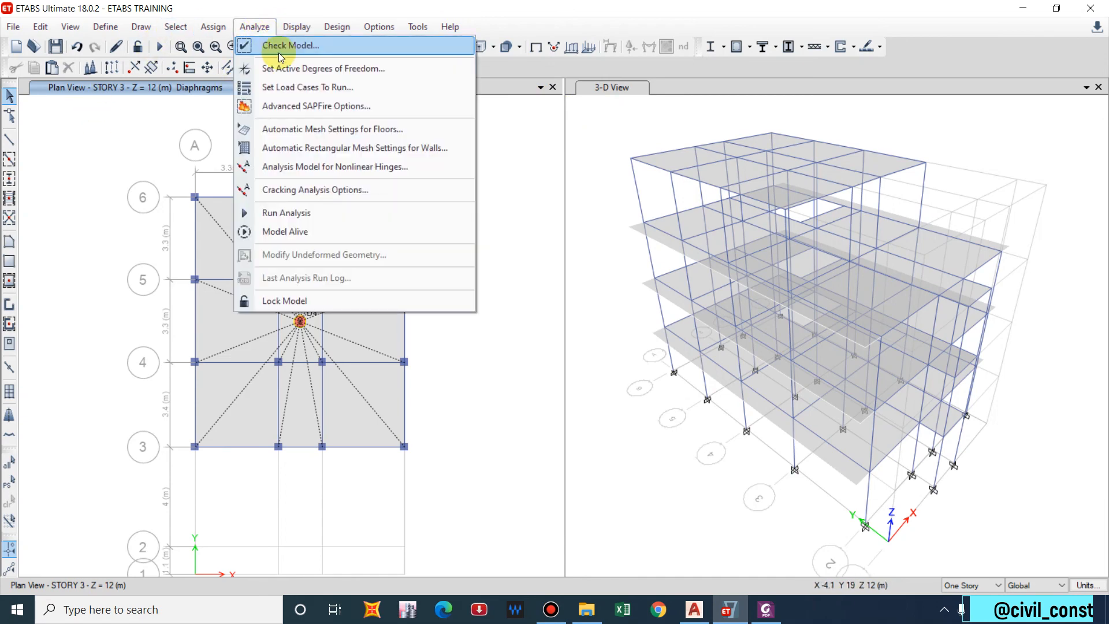
click(278, 51)
click(538, 499)
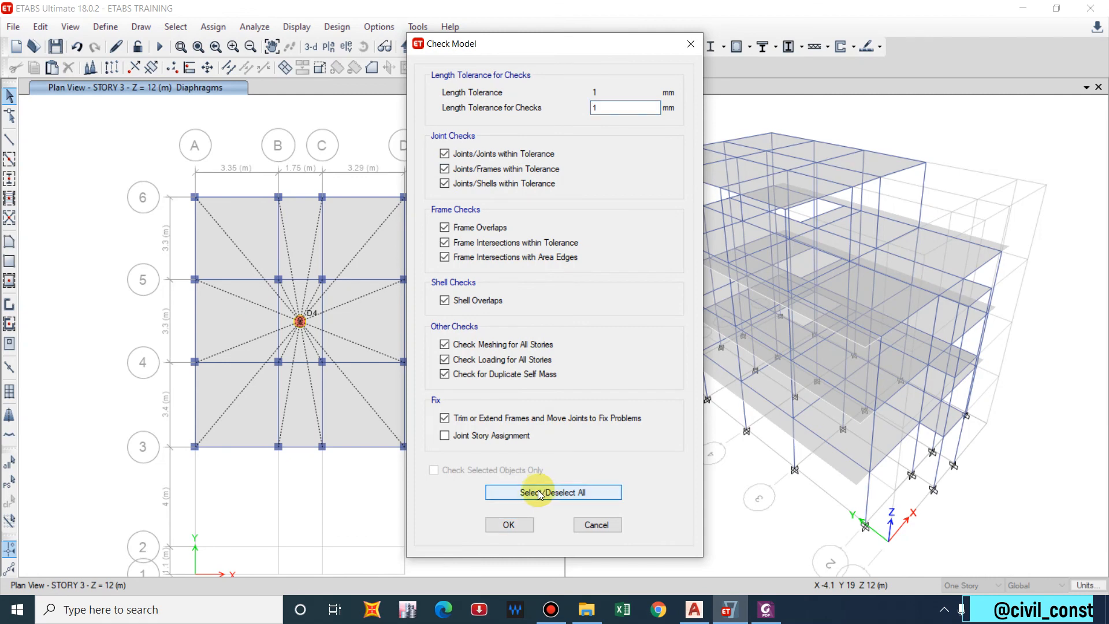
click(508, 525)
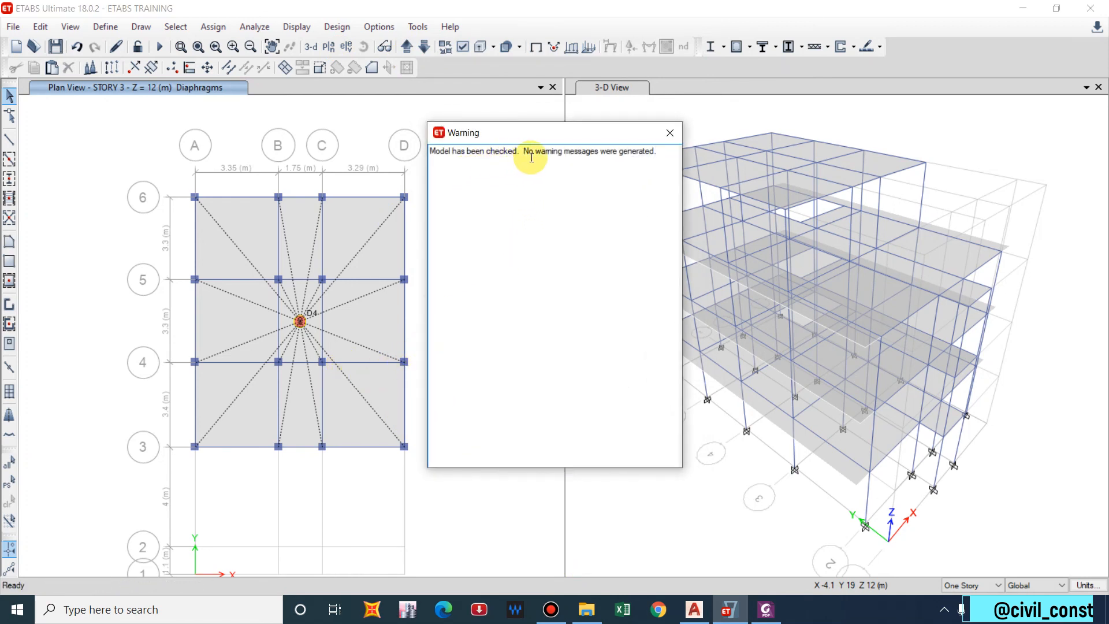
click(669, 134)
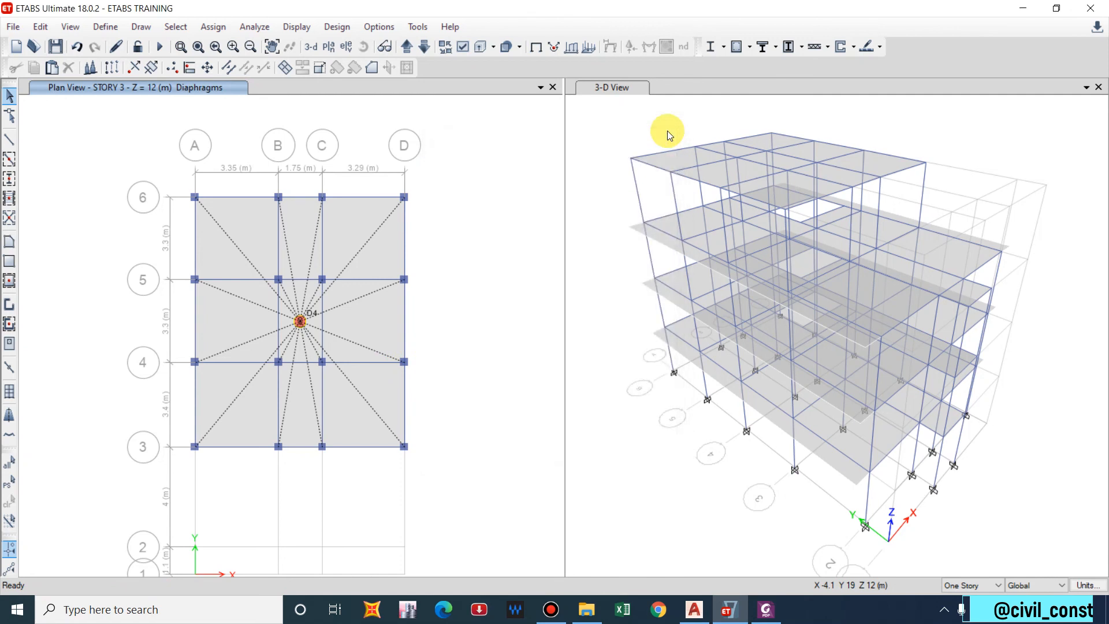